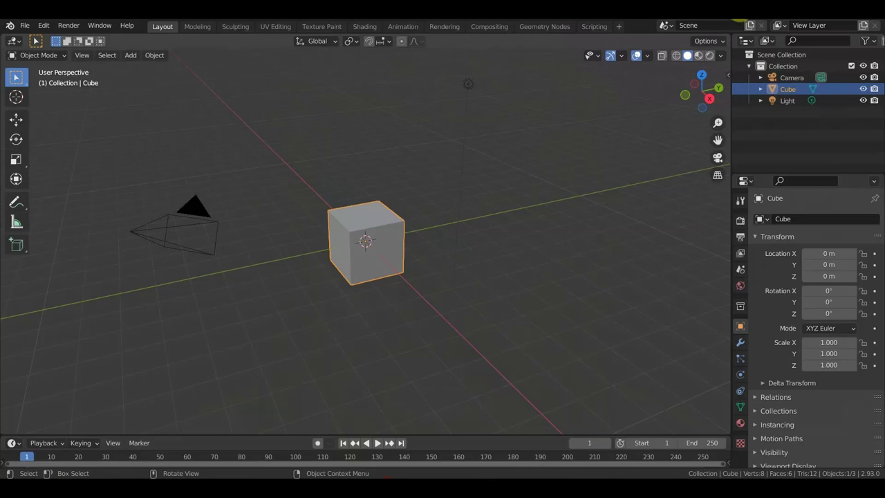
- Delete the default cube and hide the Camera and Light in the Outliner
mouse_move(561, 245)
middle_mouse_down()
mouse_move(591, 233)
mouse_move(398, 242)
middle_mouse_up()
key("Delete")
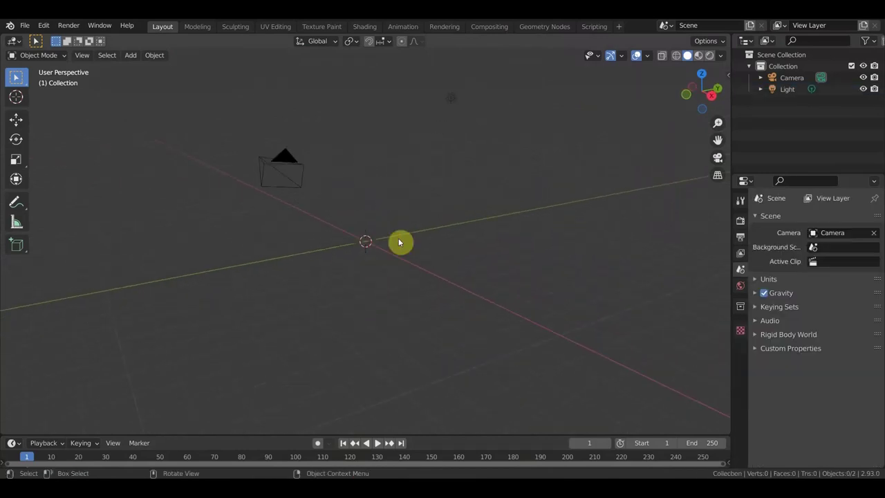
left_click(863, 77)
left_click(863, 88)
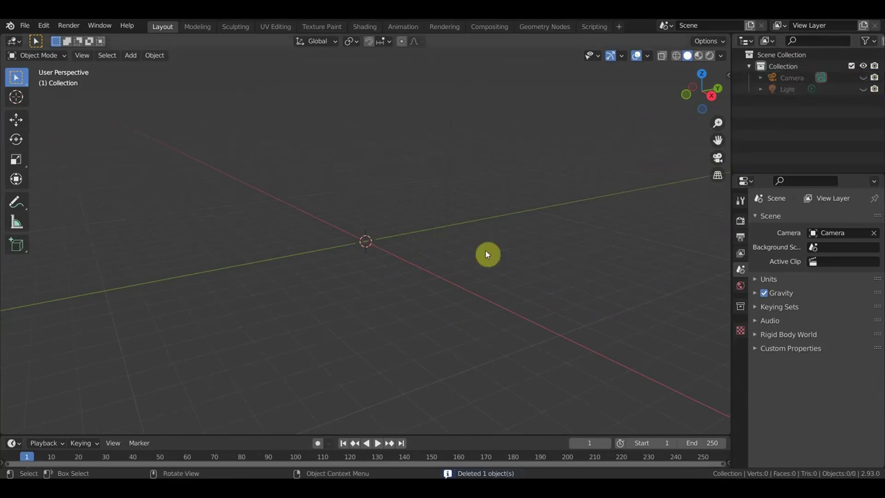
left_click(26, 26)
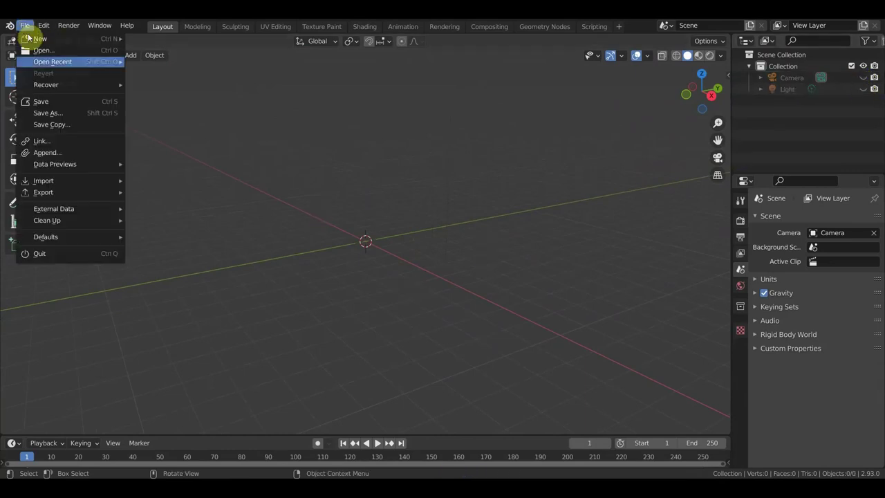
mouse_move(44, 181)
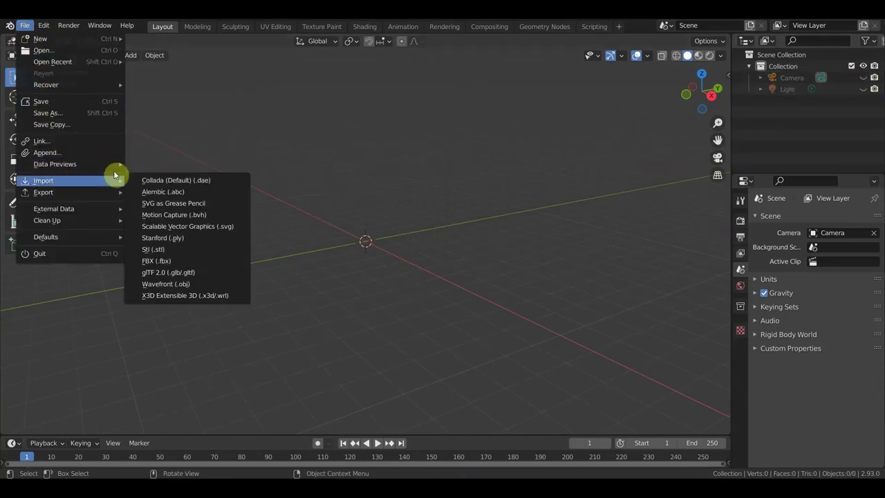
- Import 'вулла обж.OBJ' as Wavefront OBJ from the Desktop's вулла folder
left_click(196, 286)
left_click(194, 206)
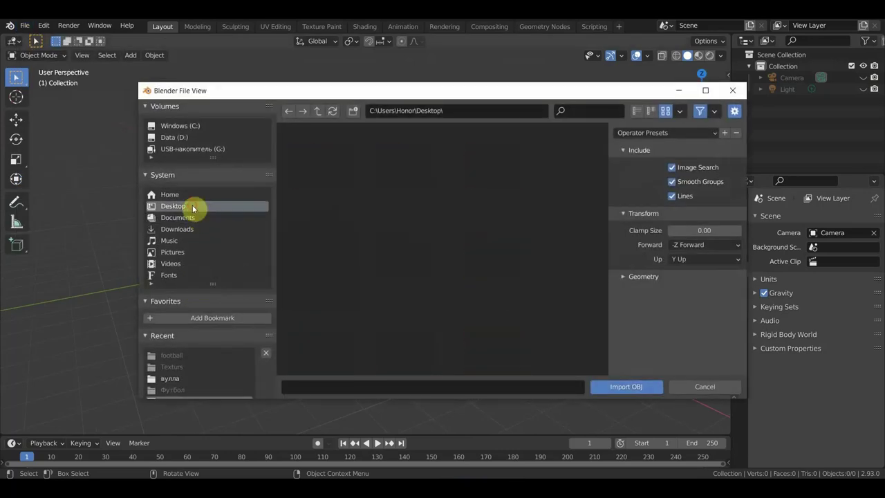
double_click(494, 270)
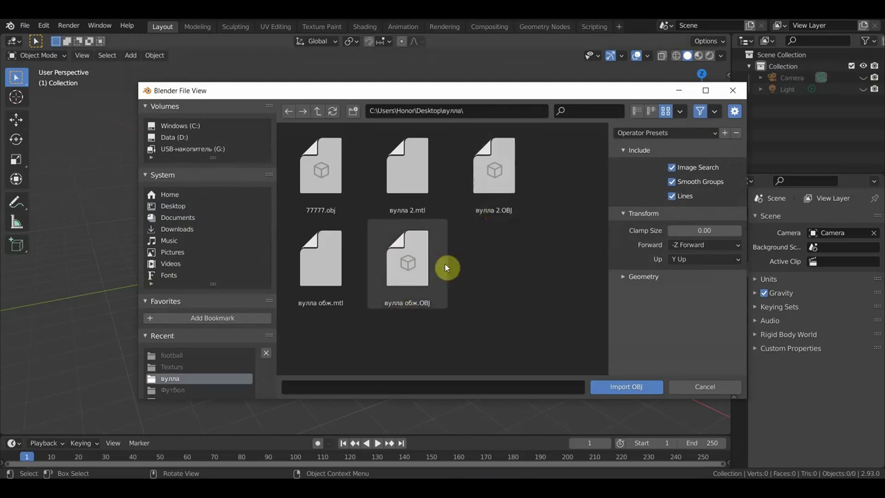
left_click(415, 279)
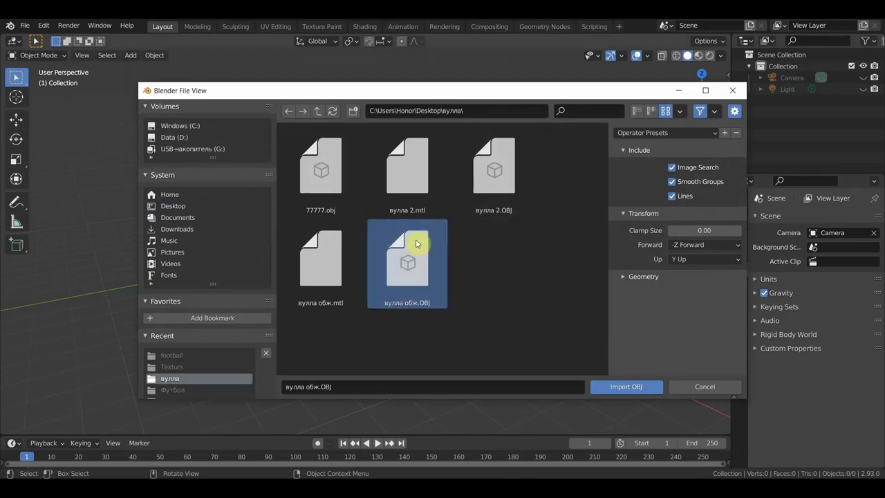
left_click(625, 389)
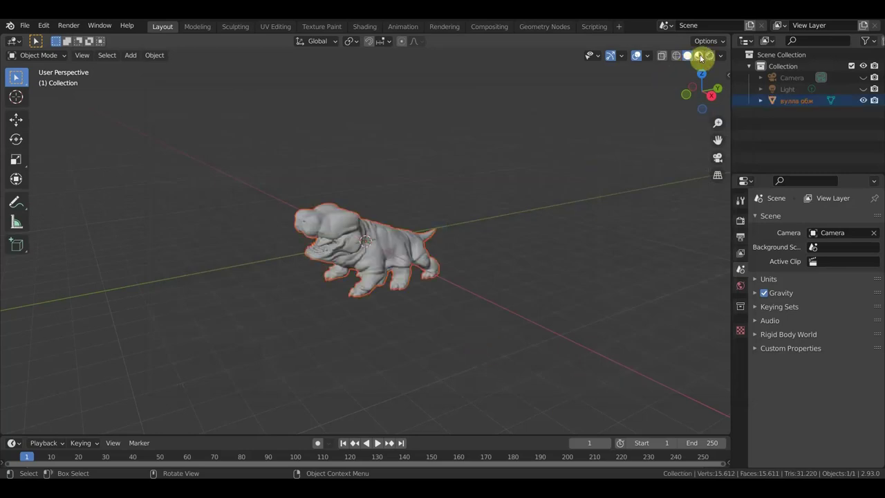
- Switch the viewport to Material Preview and orbit to a side view of the creature
key("z")
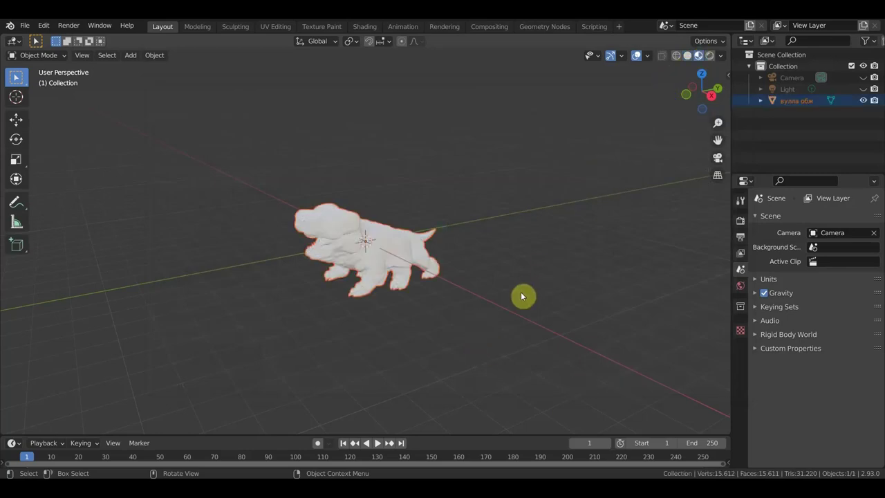
scroll(511, 294, "up", 5)
mouse_move(511, 293)
middle_mouse_down()
mouse_move(412, 283)
mouse_move(546, 296)
mouse_move(420, 266)
middle_mouse_up()
scroll(410, 287, "up", 4)
- Apply Shade Smooth to the creature and orbit around it to check the result
right_click(358, 181)
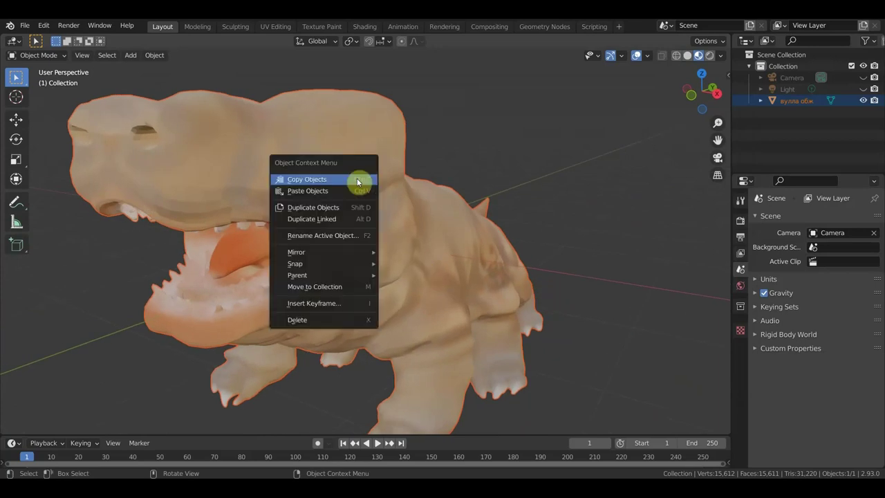
right_click(390, 144)
right_click(387, 146)
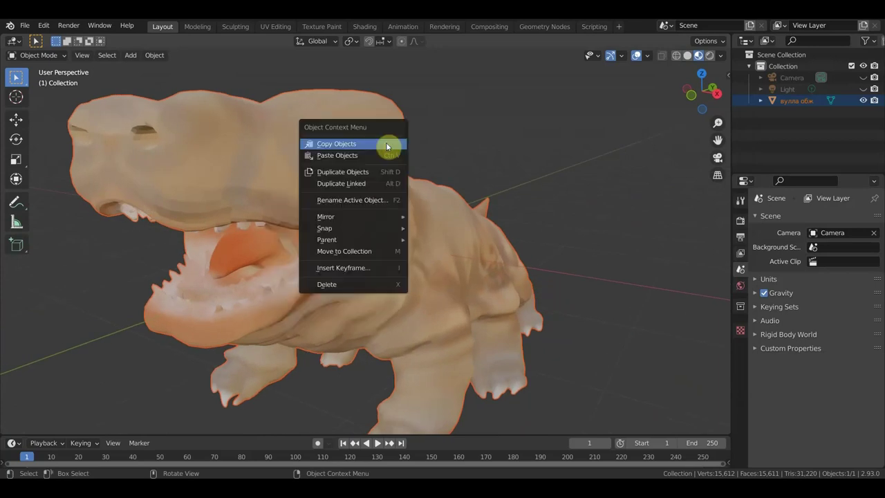
left_click(279, 168)
right_click(278, 169)
left_click(280, 169)
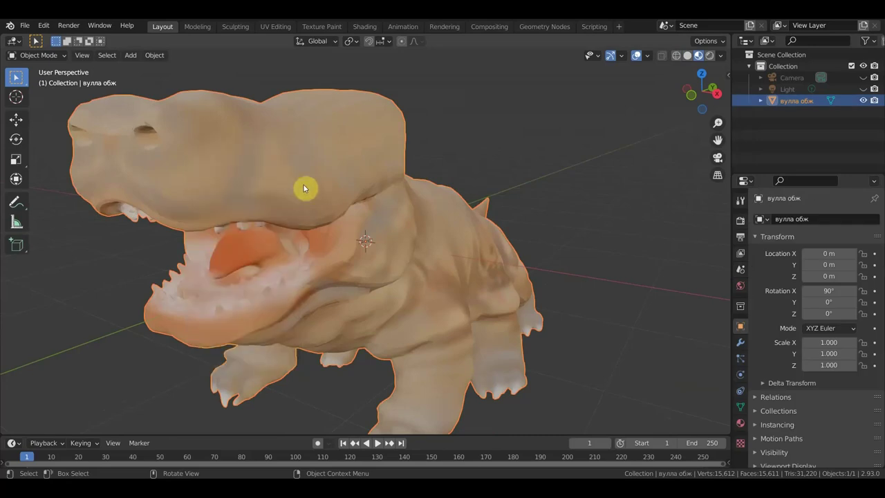
mouse_move(372, 214)
middle_mouse_down()
mouse_move(430, 212)
mouse_move(209, 220)
mouse_move(282, 280)
mouse_move(272, 257)
mouse_move(327, 278)
middle_mouse_up()
mouse_move(420, 282)
middle_mouse_down()
mouse_move(464, 279)
mouse_move(428, 312)
mouse_move(565, 296)
mouse_move(573, 307)
mouse_move(562, 298)
middle_mouse_up()
- In front view, move the creature up along Z to 1.8145 m so its feet touch the grid
key("KP_1")
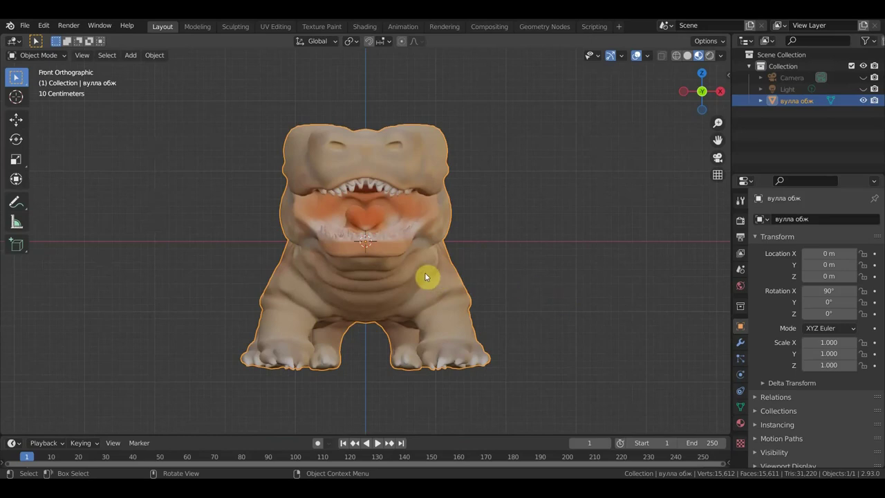
scroll(425, 278, "down", 3)
left_click(20, 121)
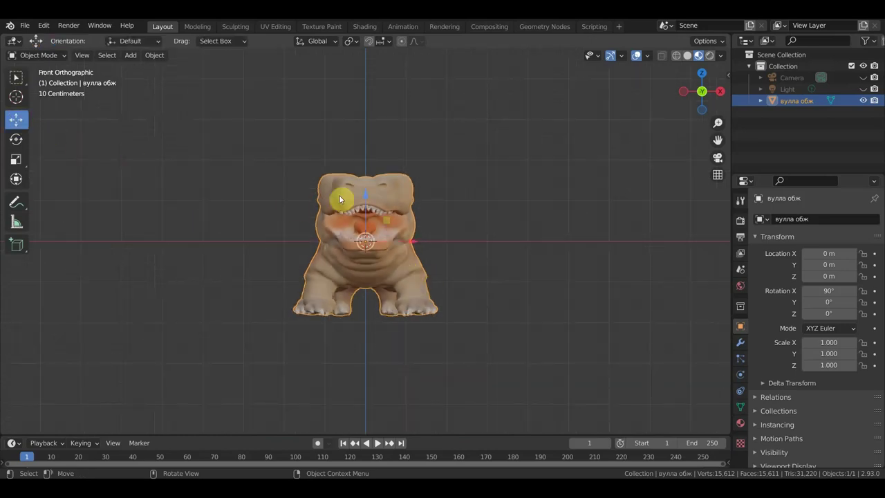
left_click_drag(365, 196, 358, 119)
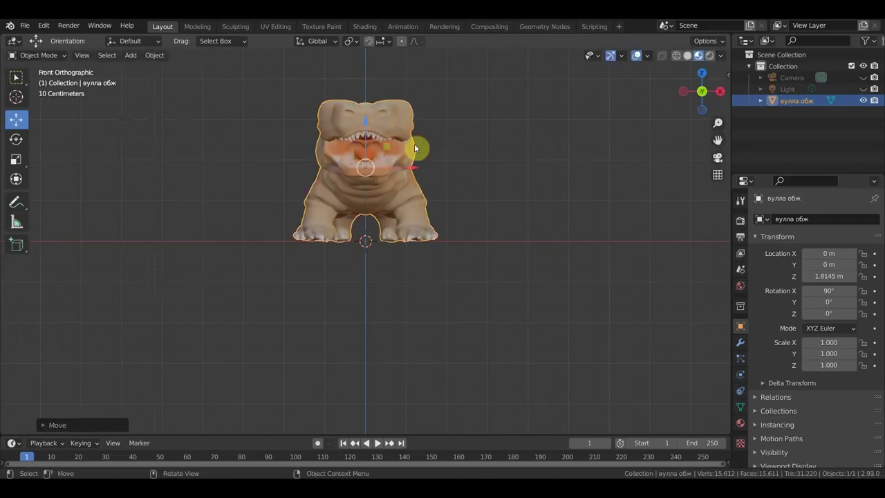
mouse_move(488, 242)
middle_mouse_down()
mouse_move(484, 265)
mouse_move(419, 287)
mouse_move(398, 278)
mouse_move(428, 246)
middle_mouse_up()
scroll(427, 246, "up", 2)
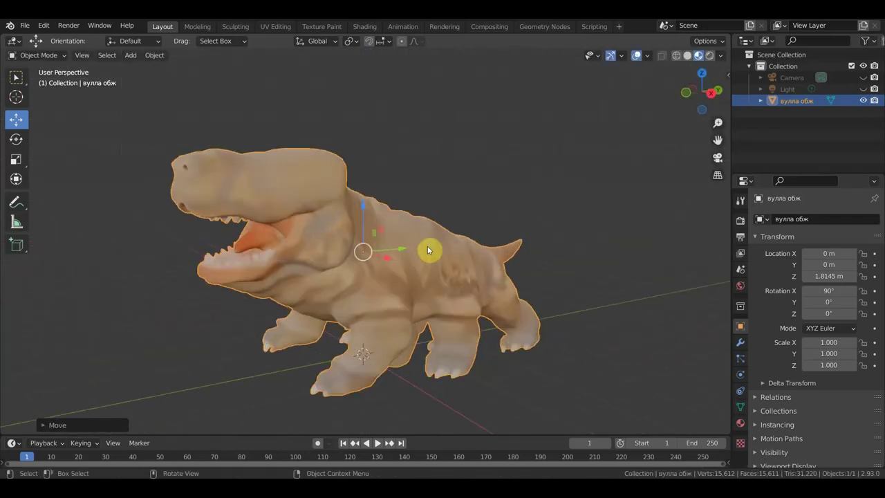
- Return to the Select Box tool and bring up the Shift+A Add menu for an armature
left_click(17, 76)
mouse_move(111, 110)
middle_mouse_down()
mouse_move(342, 220)
mouse_move(404, 221)
middle_mouse_up()
key("shift+a")
left_click(387, 311)
- Add an armature and enter Edit Mode in side view
left_click(741, 375)
key("KP_1")
key("KP_3")
left_click(38, 55)
left_click(29, 80)
- Place the first bone at the tail base and extrude a bone chain along the back to the head
key("g")
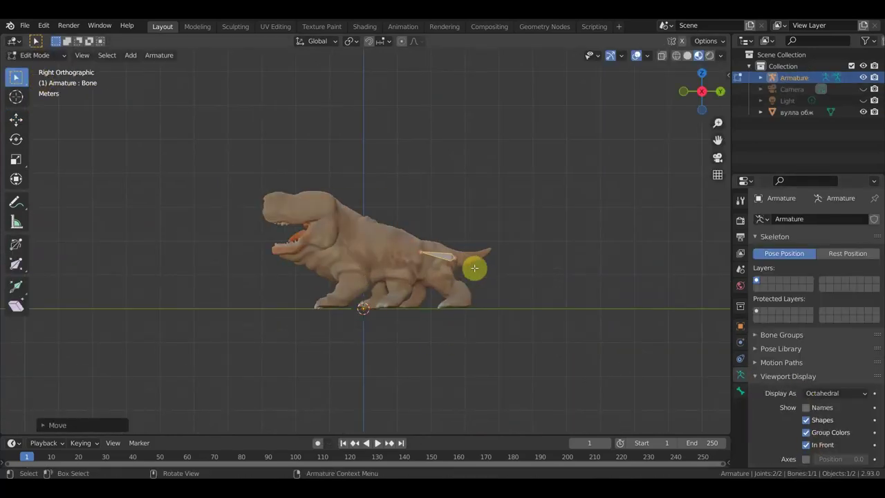
left_click(462, 257)
scroll(444, 257, "up", 5)
key("e")
left_click(424, 257)
key("e")
left_click(363, 237)
key("e")
left_click(235, 184)
key("e")
left_click(156, 108)
- Lower the neck joints and add a snout bone positioned in the upper jaw
key("e")
right_click(255, 143)
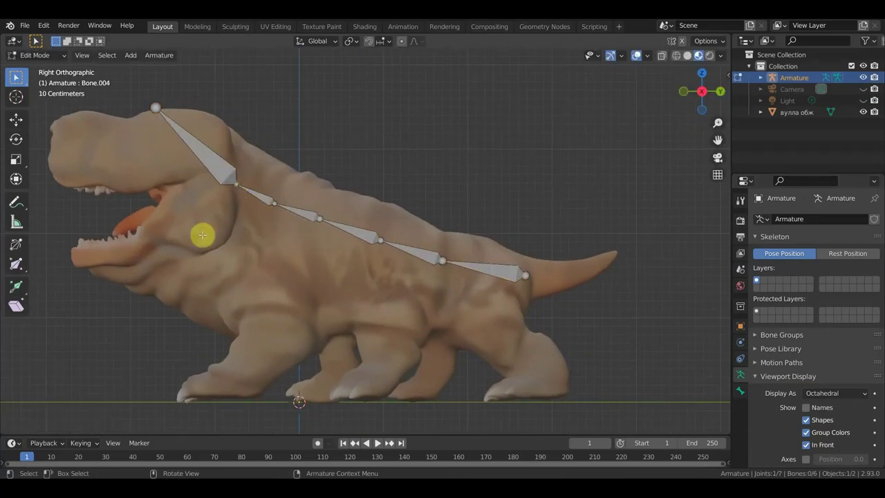
key("g")
left_click(272, 204)
key("g")
left_click(156, 106)
key("e")
left_click(79, 107)
key("g")
left_click(256, 142)
- Duplicate the upper jaw bone, rotate it into the lower jaw, and extrude two more lower jaw bones
left_click(124, 154)
key("shift+d")
key("r")
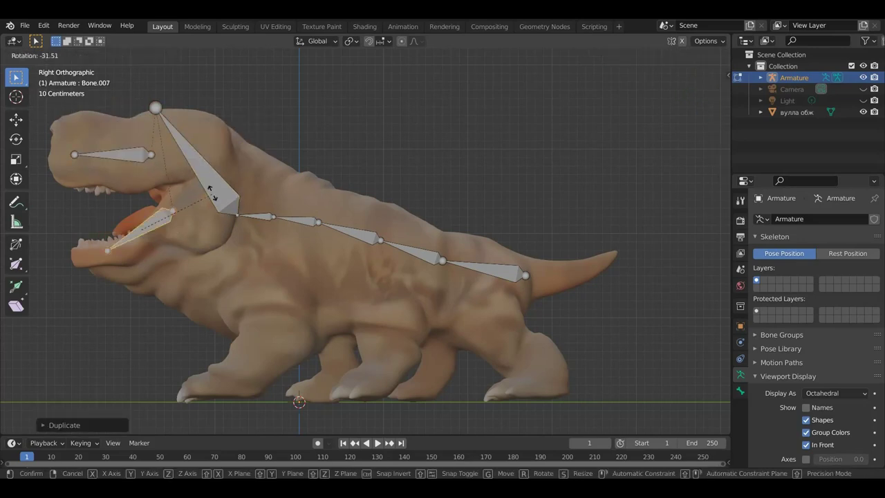
left_click_drag(203, 247, 129, 256)
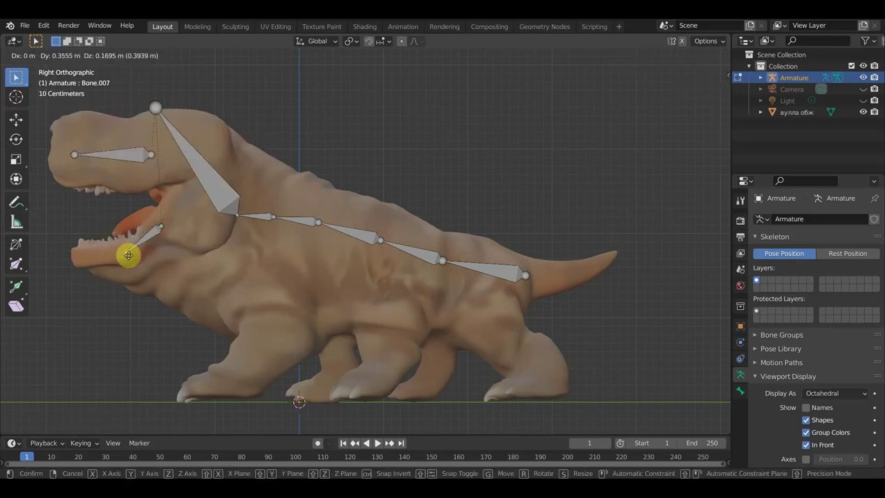
left_click(169, 249)
key("r")
left_click(204, 232)
key("e")
left_click(143, 257)
key("e")
left_click(143, 270)
- Extrude a tail-tip bone from the end of the tail chain
left_click(525, 275)
key("e")
left_click(557, 275)
- Extrude a new bone downward from a spine joint for the shoulder
key("KP_1")
key("KP_3")
left_click(273, 217)
key("e")
left_click(283, 283)
middle_click_drag(284, 284, 283, 241)
left_click(304, 249)
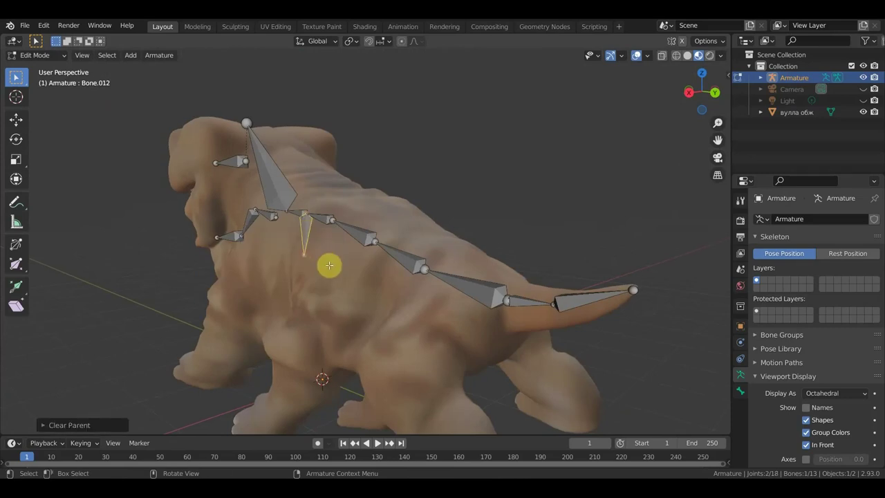
- Detach the shoulder bone and move it out to the side of the spine in top view
key("KP_1")
key("g")
left_click(443, 266)
key("KP_7")
left_click_drag(441, 376, 438, 328)
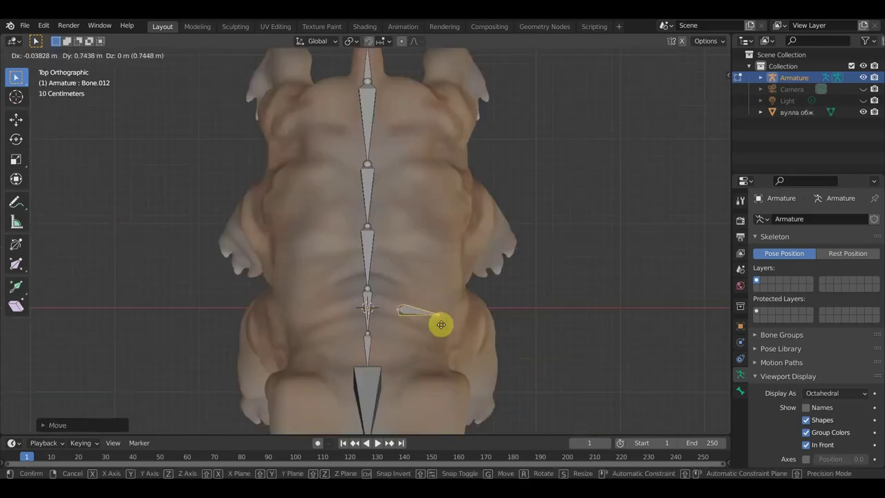
middle_click_drag(438, 328, 296, 223)
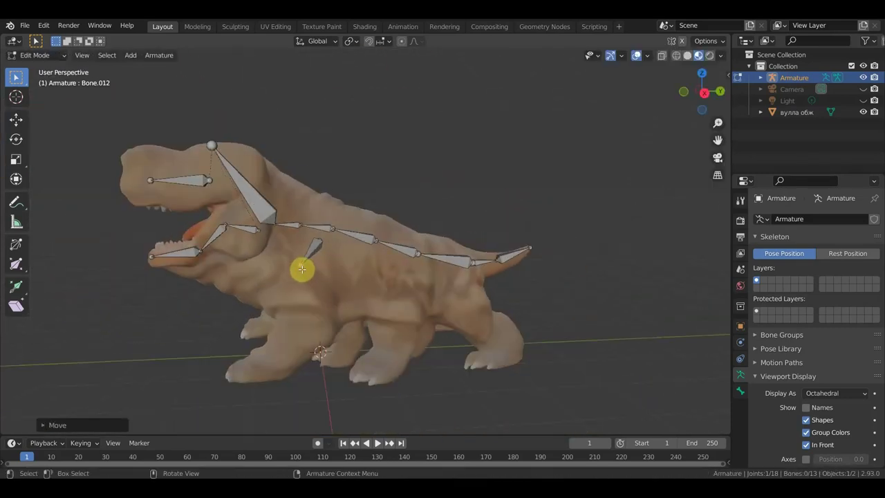
- Extrude upper leg, lower leg and foot bones down from the shoulder and fit the foot joint
key("e")
left_click(244, 374)
key("e")
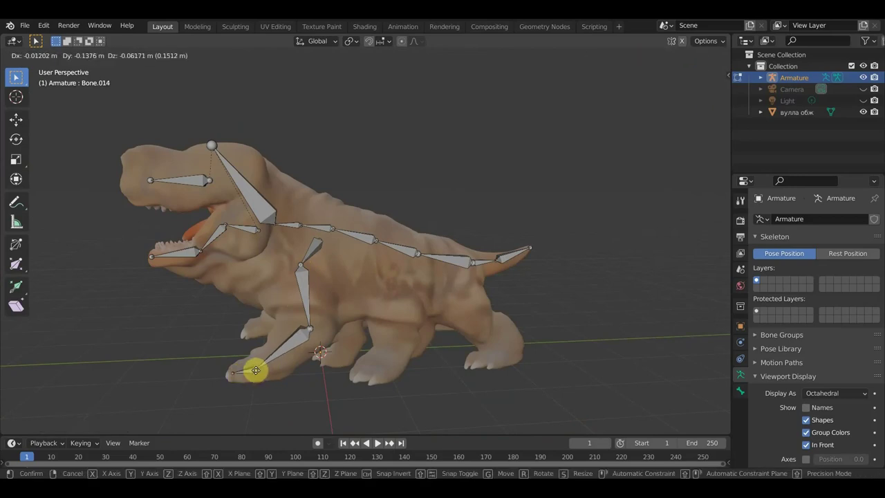
left_click(302, 373)
key("alt+p")
left_click(274, 375)
key("KP_1")
left_click_drag(468, 411, 393, 341)
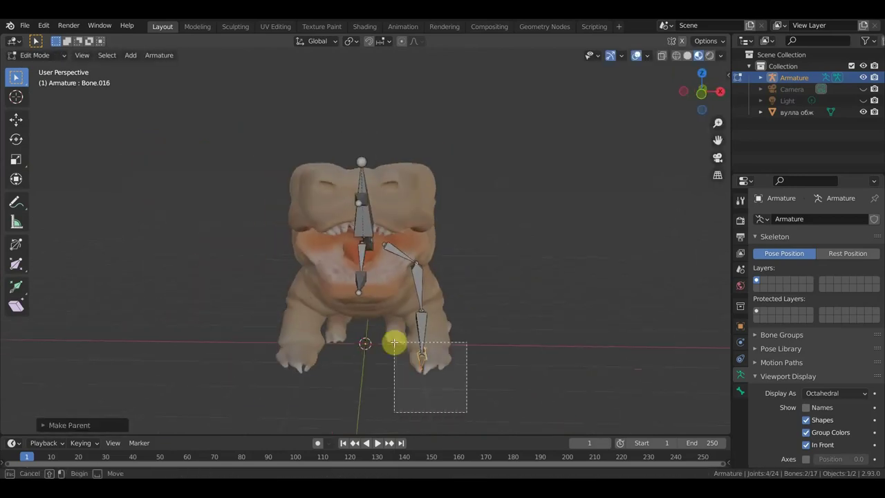
key("g")
left_click(474, 310)
key("KP_3")
scroll(369, 336, "up", 2)
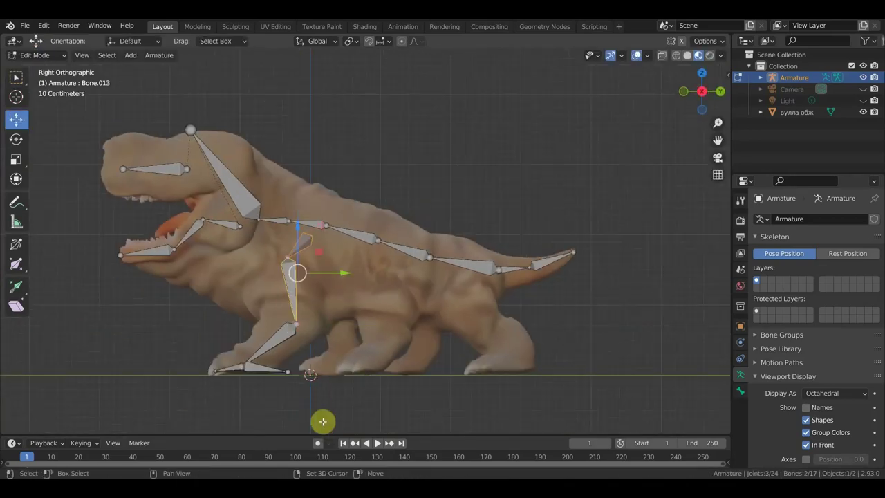
- Duplicate the front leg chain twice and move a copy into the hind leg
key("shift+d")
left_click(460, 372)
key("shift+d")
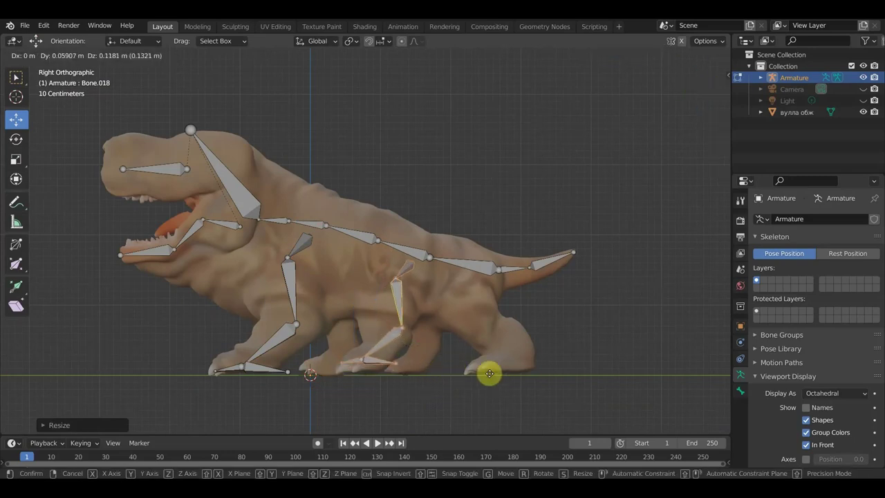
left_click(401, 365)
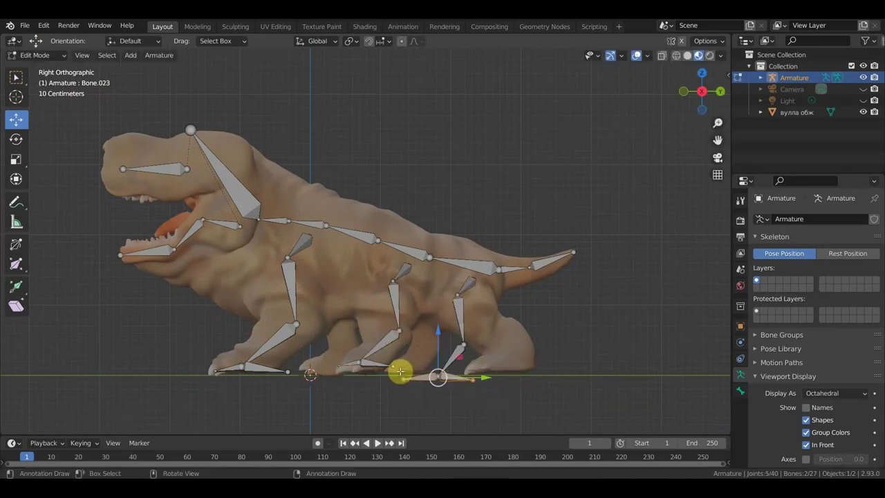
key("g")
left_click(547, 332)
mouse_move(547, 331)
middle_mouse_down()
mouse_move(492, 397)
mouse_move(306, 312)
middle_mouse_up()
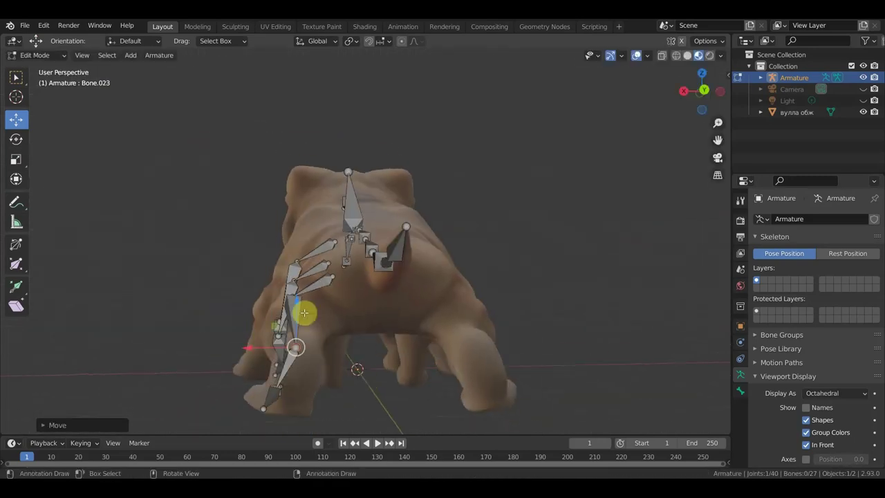
mouse_move(267, 394)
middle_mouse_down()
mouse_move(378, 322)
mouse_move(573, 405)
middle_mouse_up()
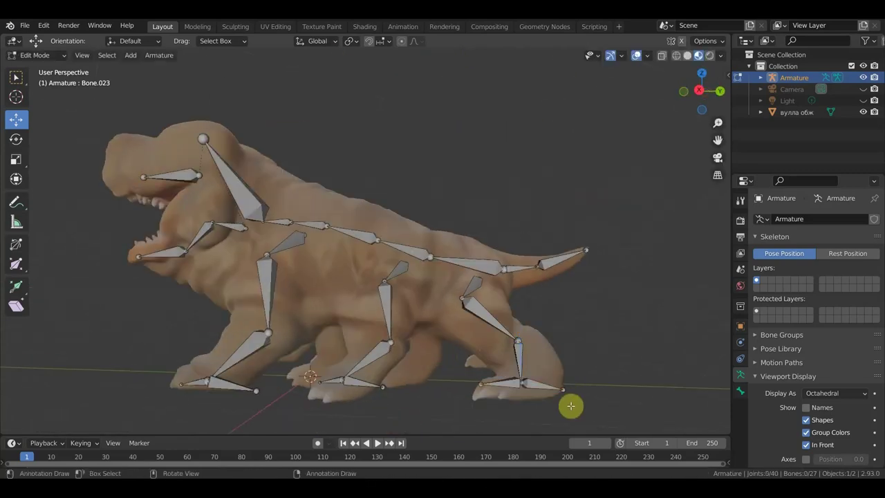
- Adjust the hind leg's foot joint and leg bone positions
left_click(483, 391)
key("g")
left_click(546, 396)
mouse_move(567, 401)
middle_mouse_down()
mouse_move(427, 303)
mouse_move(502, 334)
mouse_move(386, 379)
mouse_move(386, 288)
mouse_move(450, 367)
middle_mouse_up()
left_click(501, 335)
key("g")
left_click(501, 335)
key("g")
left_click(405, 291)
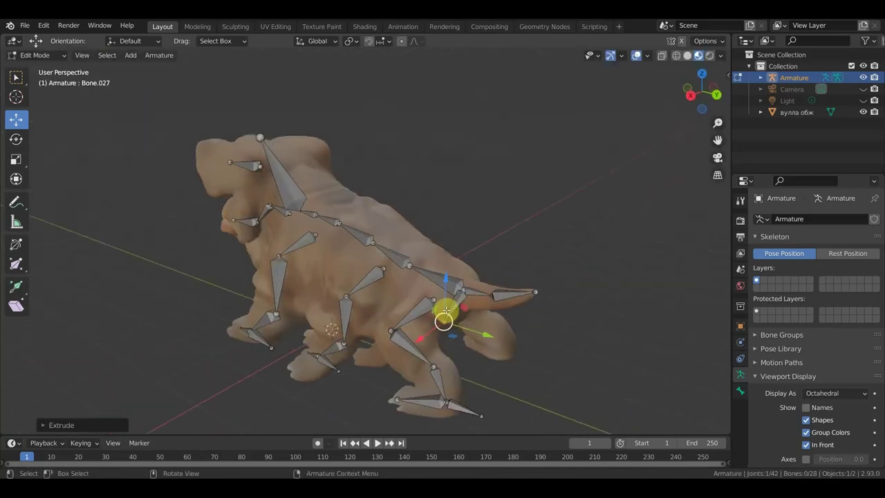
scroll(484, 346, "up", 3)
- Parent a leg bone to the armature with Keep Offset
left_click(469, 355)
key("ctrl+p")
left_click(450, 198)
mouse_move(459, 209)
middle_mouse_down()
mouse_move(421, 233)
mouse_move(461, 236)
mouse_move(424, 256)
mouse_move(346, 162)
mouse_move(435, 362)
mouse_move(352, 311)
mouse_move(365, 144)
mouse_move(435, 312)
mouse_move(336, 148)
middle_mouse_up()
- Reposition another leg bone, then duplicate a leg chain in place to start the next leg
left_click(356, 173)
left_click(435, 312)
key("g")
left_click(288, 162)
mouse_move(288, 162)
middle_mouse_down()
mouse_move(388, 314)
mouse_move(422, 187)
mouse_move(280, 251)
mouse_move(376, 204)
mouse_move(374, 154)
mouse_move(387, 286)
mouse_move(262, 290)
mouse_move(346, 283)
mouse_move(401, 144)
mouse_move(446, 374)
mouse_move(500, 192)
mouse_move(571, 234)
mouse_move(410, 201)
middle_mouse_up()
left_click(339, 131)
key("shift+d")
right_click(300, 302)
- Duplicate one side's leg bones and move the copies across to the creature's other side
left_click_drag(410, 201, 415, 204)
mouse_move(414, 204)
middle_mouse_down()
mouse_move(447, 387)
mouse_move(352, 311)
mouse_move(602, 334)
mouse_move(572, 328)
middle_mouse_up()
key("KP_1")
left_click_drag(512, 403, 367, 289)
mouse_move(367, 289)
middle_mouse_down()
mouse_move(612, 251)
mouse_move(293, 181)
middle_mouse_up()
key("KP_1")
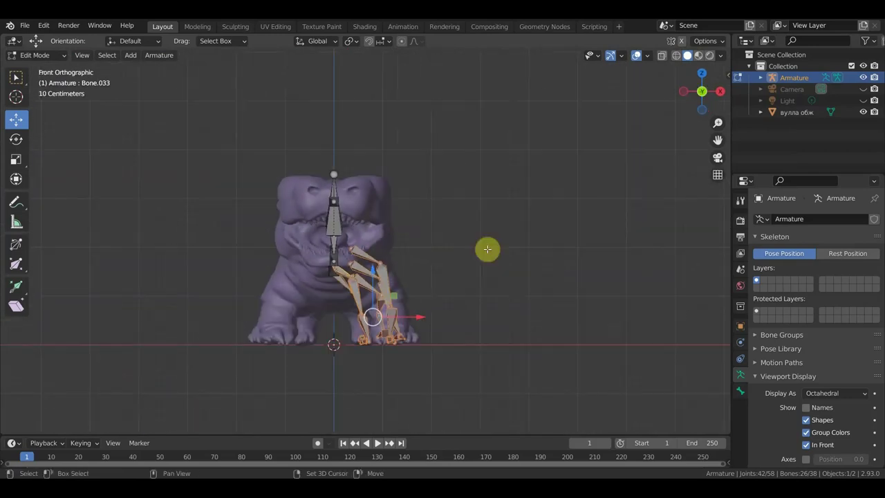
key("shift+d")
left_click(372, 300)
mouse_move(371, 301)
middle_mouse_down()
mouse_move(419, 320)
mouse_move(322, 322)
mouse_move(362, 312)
middle_mouse_up()
key("KP_1")
- Extrude two new bones from the jaw in side view to form the lower jaw
key("KP_3")
left_click(132, 229)
key("e")
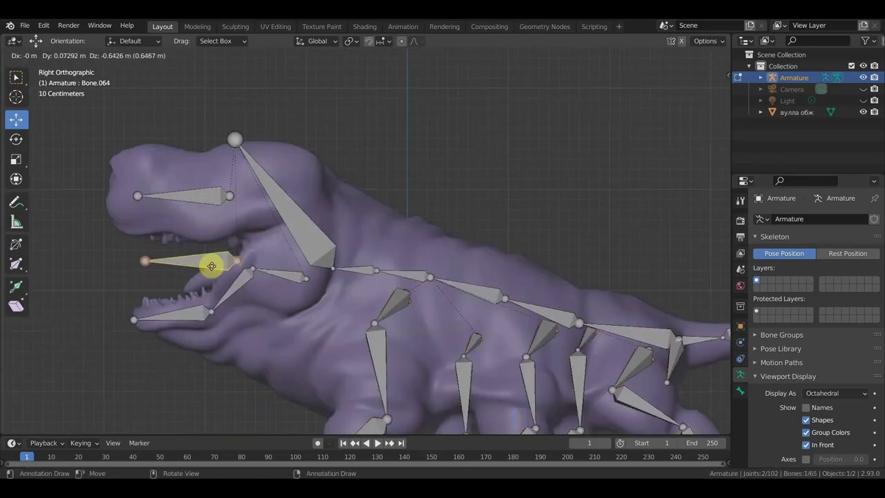
left_click(313, 284)
mouse_move(313, 284)
middle_mouse_down()
mouse_move(338, 292)
mouse_move(301, 284)
middle_mouse_up()
key("KP_3")
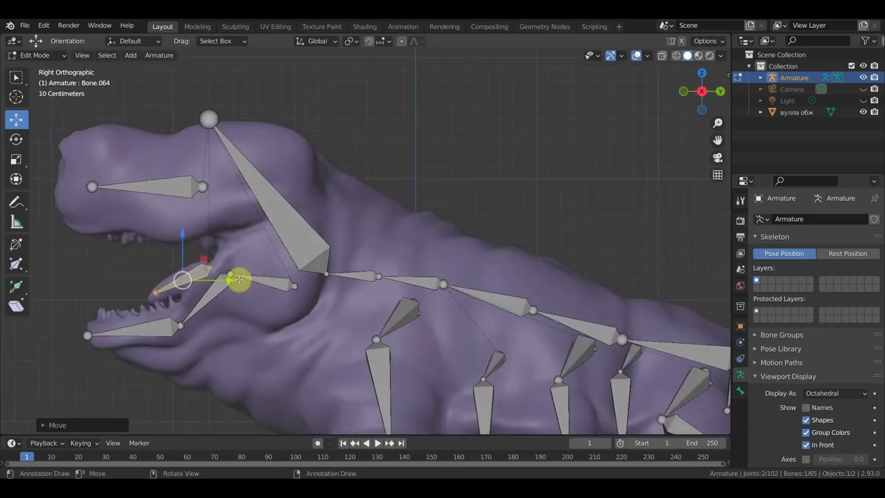
key("e")
left_click(184, 282)
middle_click_drag(184, 282, 333, 279)
scroll(333, 279, "down", 5)
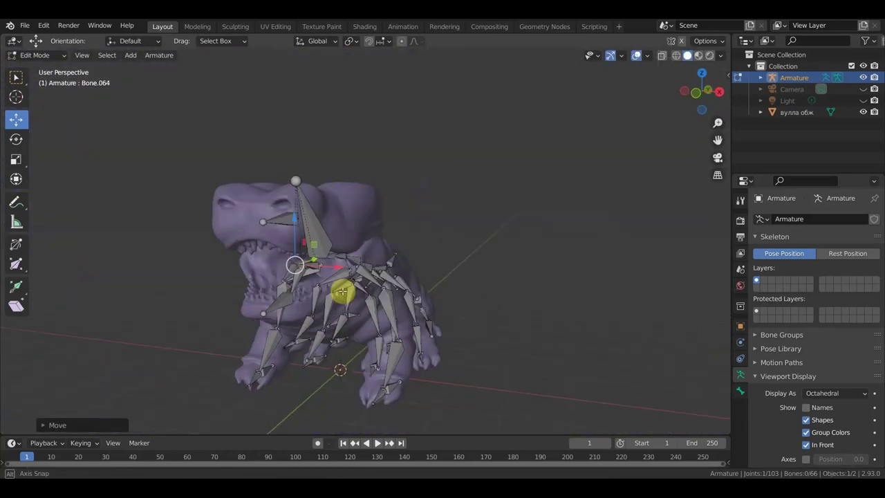
key("KP_3")
- In Object Mode, parent the creature mesh to the armature with Ctrl+P
key("Tab")
key("KP_1")
key("ctrl+p")
left_click(481, 302)
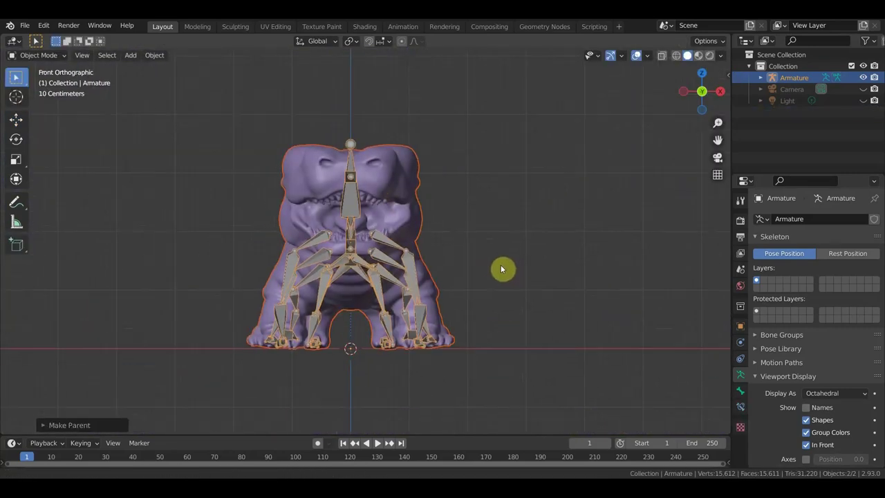
- Inspect the rigged creature from several angles and check the mesh's bone-named vertex groups
mouse_move(501, 264)
middle_mouse_down()
mouse_move(434, 298)
mouse_move(309, 301)
mouse_move(524, 280)
middle_mouse_up()
key("KP_1")
scroll(504, 269, "up", 4)
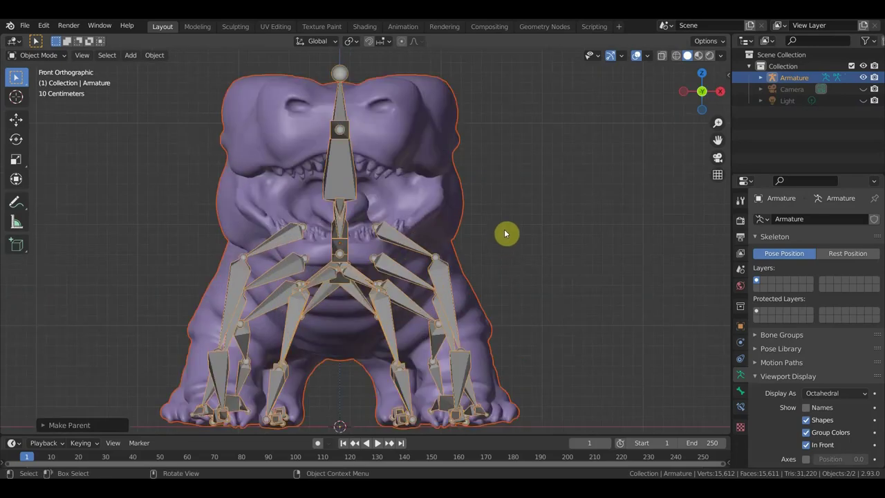
scroll(506, 233, "down", 1)
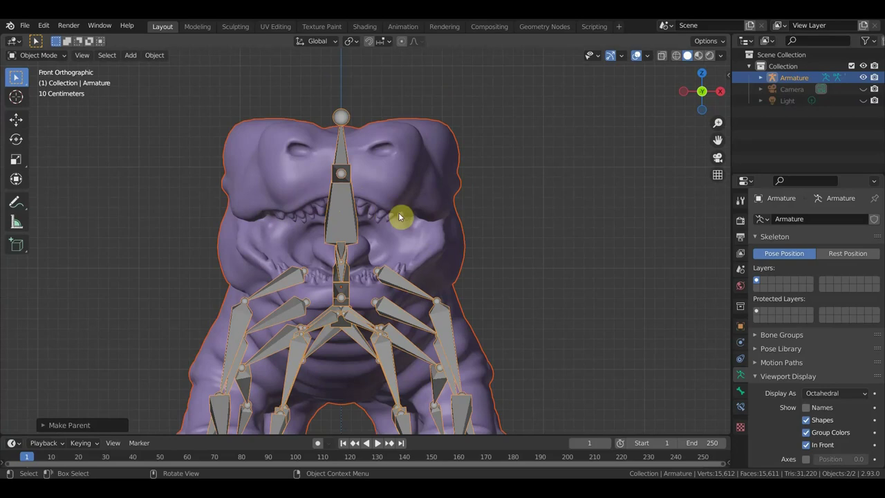
middle_click_drag(389, 222, 338, 275)
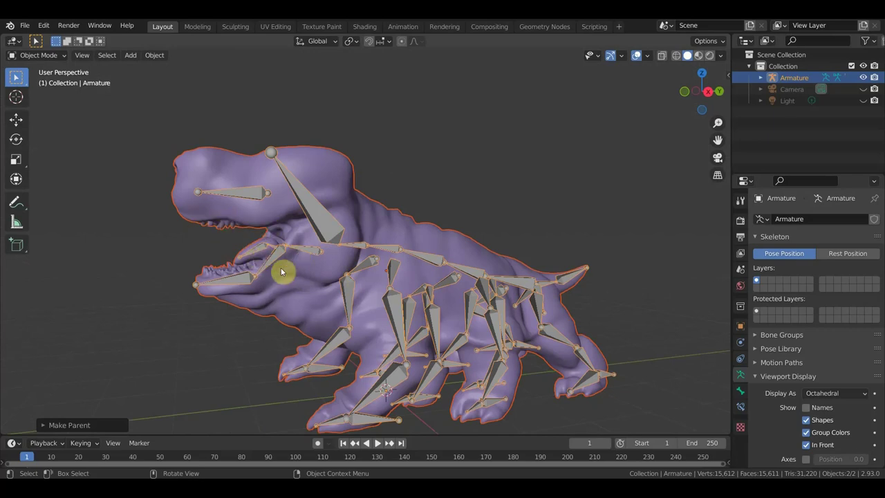
key("KP_5")
middle_click_drag(281, 272, 365, 209)
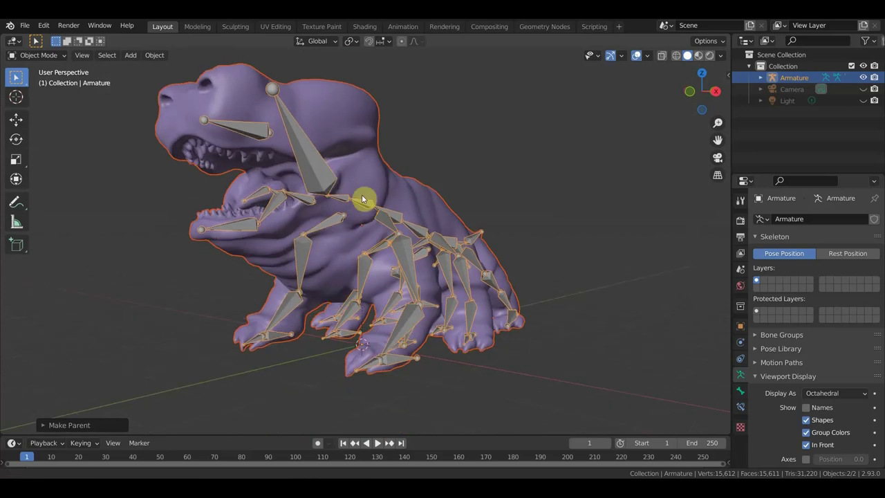
middle_click_drag(362, 200, 390, 283)
scroll(188, 131, "up", 3)
left_click(280, 103)
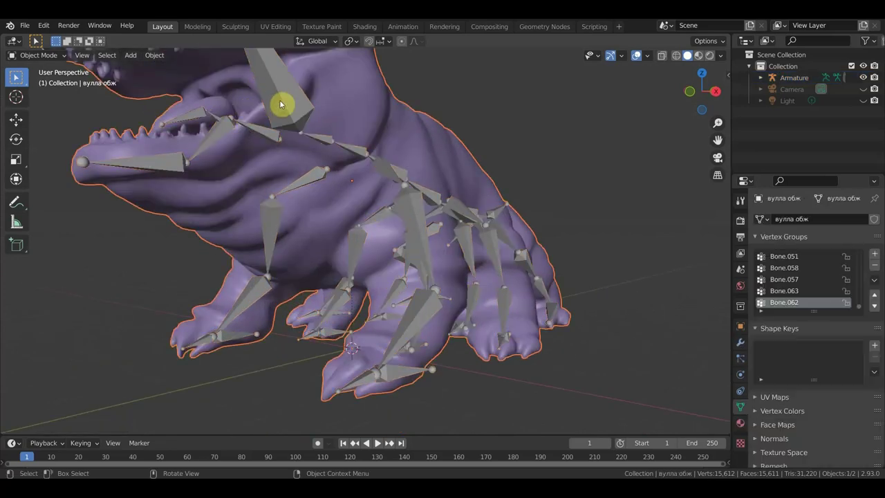
- Select the armature, switch it to Pose Mode, and pick the front foot bone
left_click(280, 121)
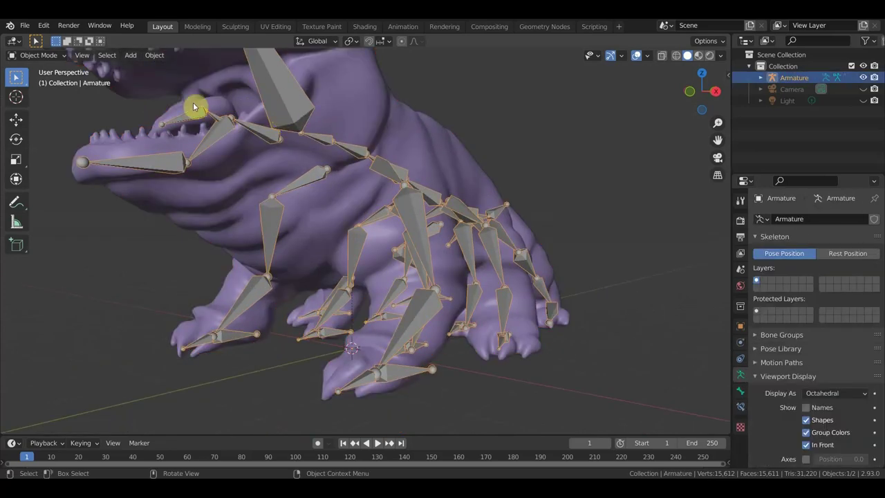
left_click(49, 57)
left_click(42, 93)
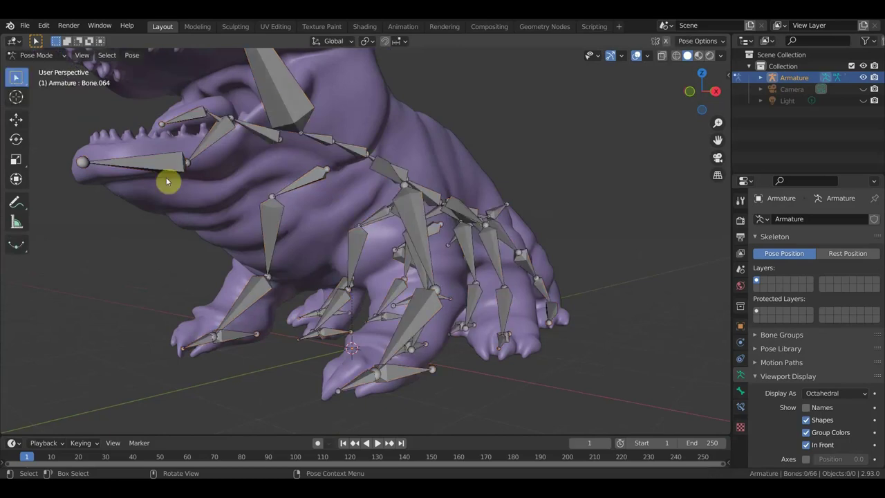
left_click(411, 339, "shift")
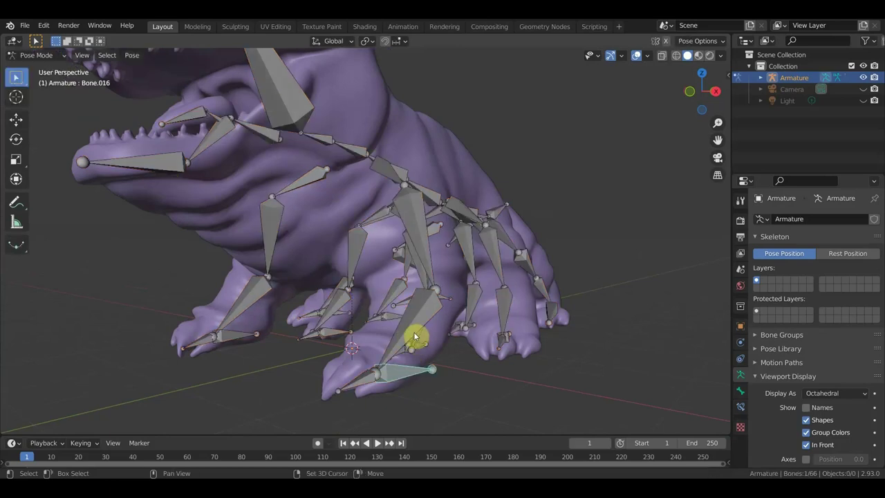
- Add an Inverse Kinematics constraint to the front shin targeting its foot, chain length 2
left_click(415, 324, "shift")
key("shift+ctrl+c")
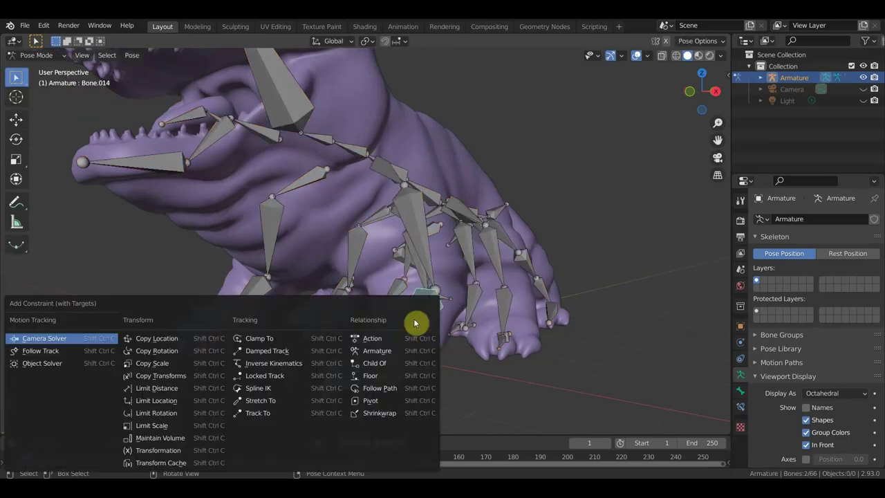
left_click(273, 364)
middle_click_drag(421, 345, 369, 351)
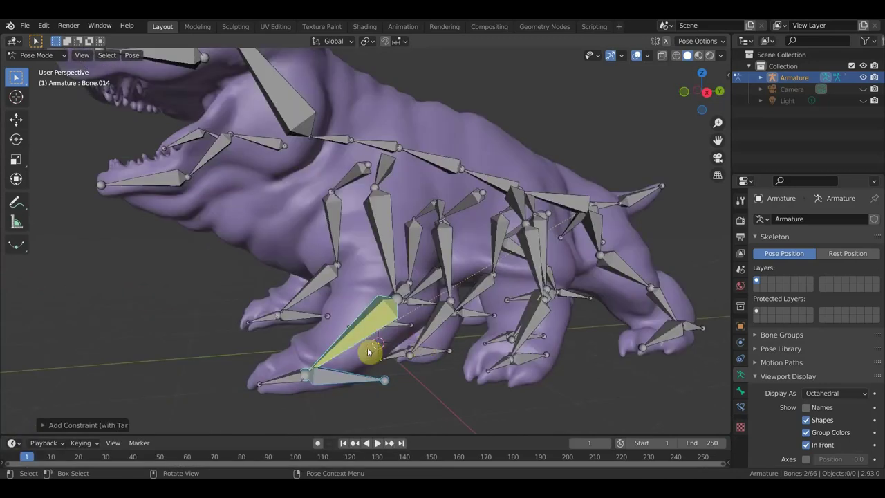
left_click(741, 392)
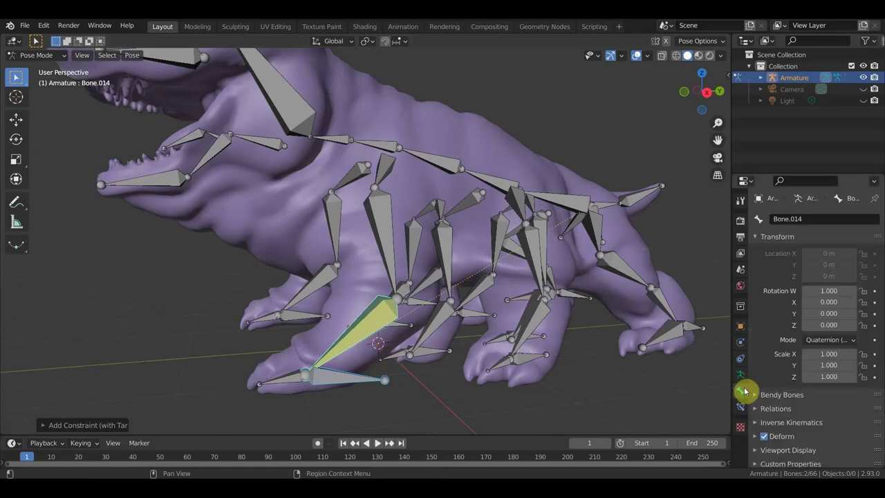
left_click(741, 406)
left_click(865, 311)
left_click(864, 311)
- Test the leg's IK by moving the foot bone, then undo the move
mouse_move(459, 302)
middle_mouse_down()
mouse_move(377, 319)
mouse_move(330, 308)
middle_mouse_up()
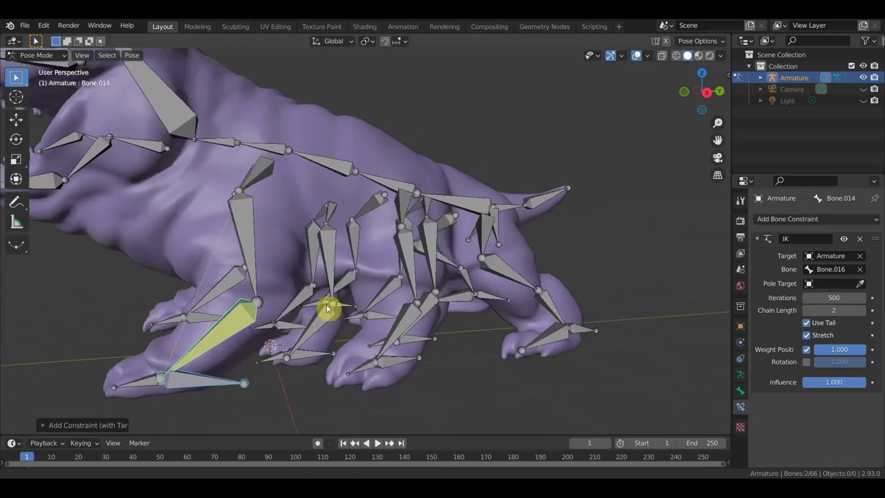
left_click(222, 382)
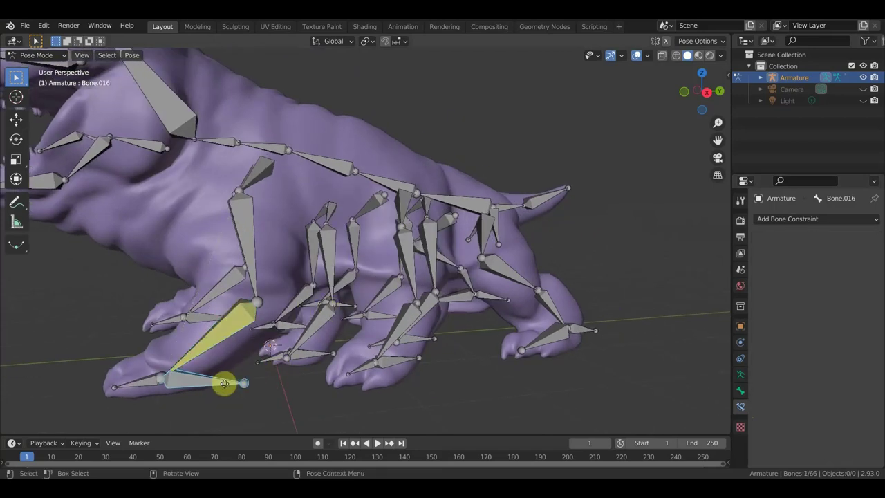
key("g")
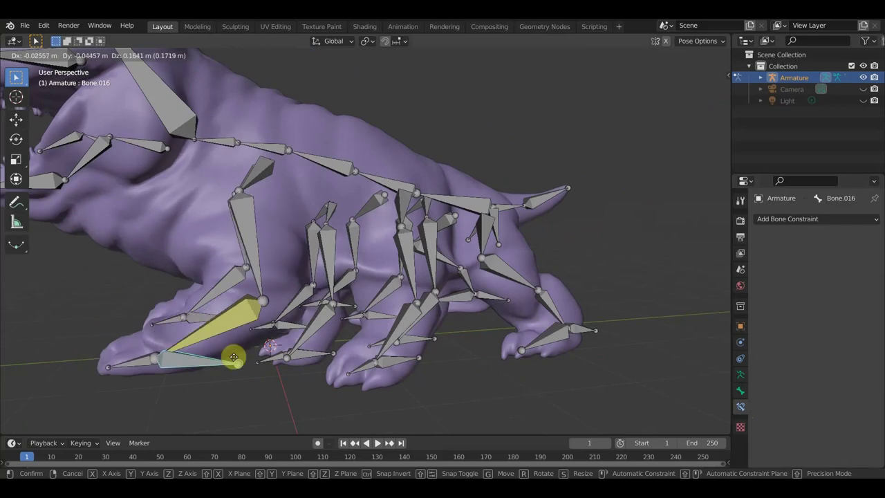
left_click(235, 358)
key("ctrl+z")
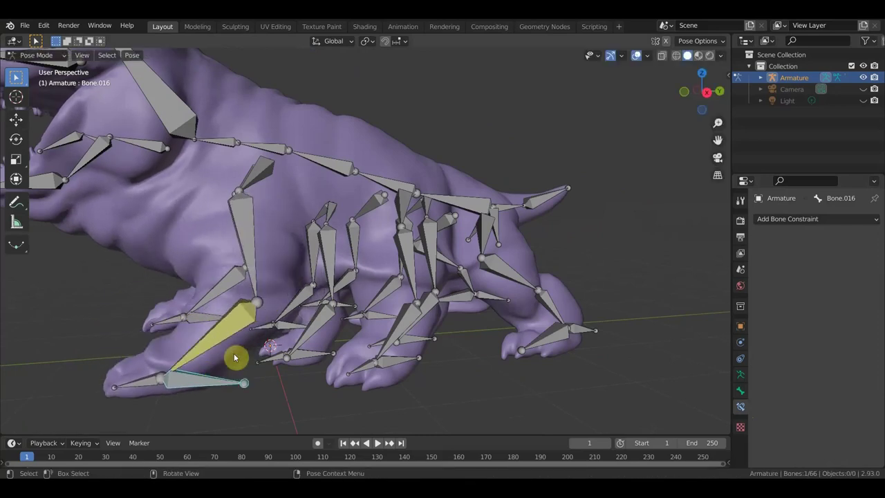
- Add an Inverse Kinematics constraint to the second leg's shin bone
middle_click_drag(286, 364, 308, 356)
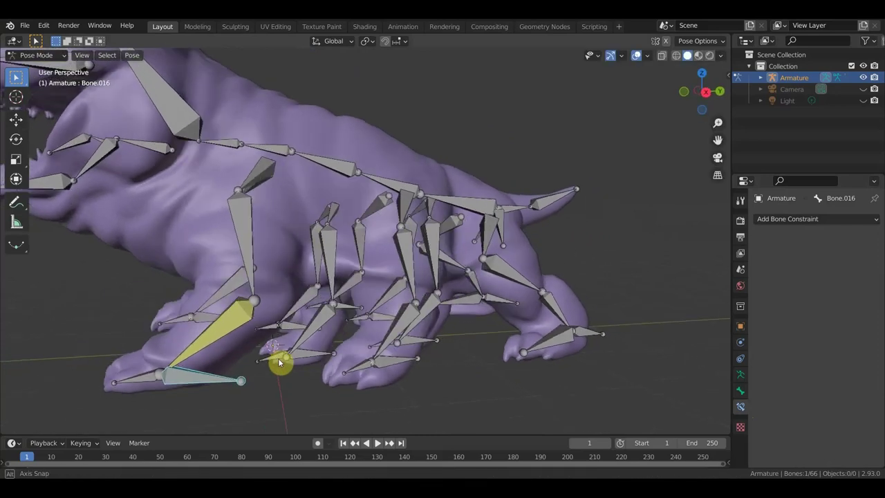
left_click(308, 355)
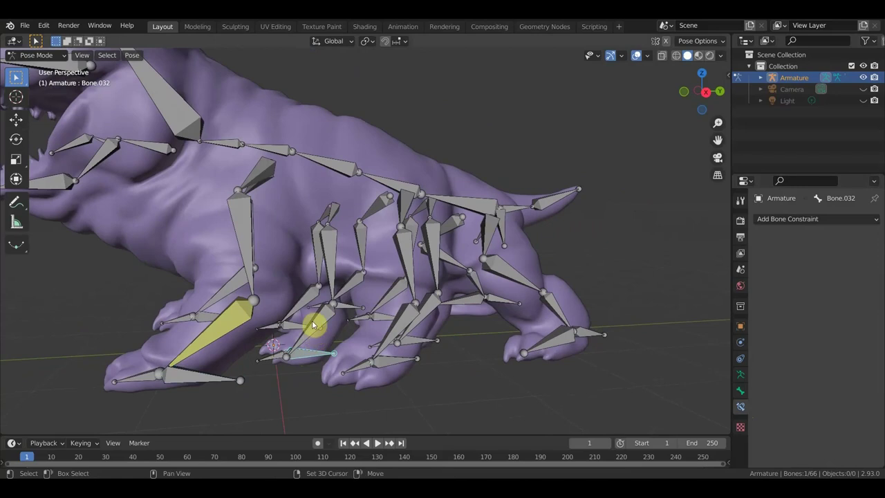
mouse_move(314, 325)
middle_mouse_down()
mouse_move(351, 271)
mouse_move(366, 214)
mouse_move(316, 326)
middle_mouse_up()
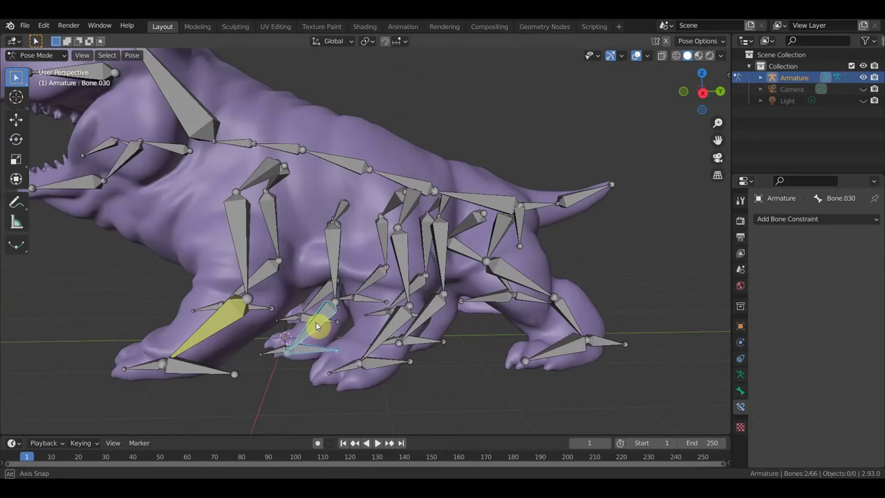
key("ctrl+shift+c")
left_click(277, 301)
- Add IK constraints to the shins of the next three legs, each targeting its foot
left_click(385, 327)
key("ctrl+shift+c")
left_click(389, 277)
left_click(428, 318, "shift")
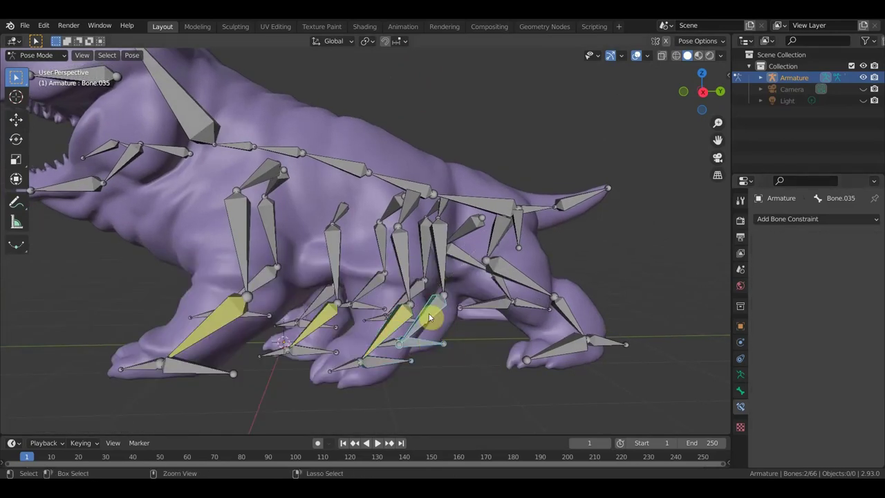
key("ctrl+shift+c")
left_click(429, 317)
middle_click_drag(526, 359, 518, 380)
left_click(536, 347)
key("ctrl+shift+c")
left_click(536, 347)
- Add IK constraints to two more leg shins, setting chain length 2
middle_click_drag(518, 345, 530, 371)
left_click(610, 332)
left_click(610, 332, "shift")
key("ctrl+shift+c")
left_click(654, 300)
mouse_move(678, 322)
middle_mouse_down()
mouse_move(552, 305)
mouse_move(389, 313)
mouse_move(421, 326)
mouse_move(389, 367)
mouse_move(443, 331)
middle_mouse_up()
left_click(425, 333)
left_click(409, 308, "shift")
key("ctrl+shift+c")
left_click(415, 312)
left_click(384, 363)
- Add an IK constraint with chain length 2 to the next leg's shin
left_click(395, 336, "shift")
key("ctrl+shift+c")
left_click(397, 338)
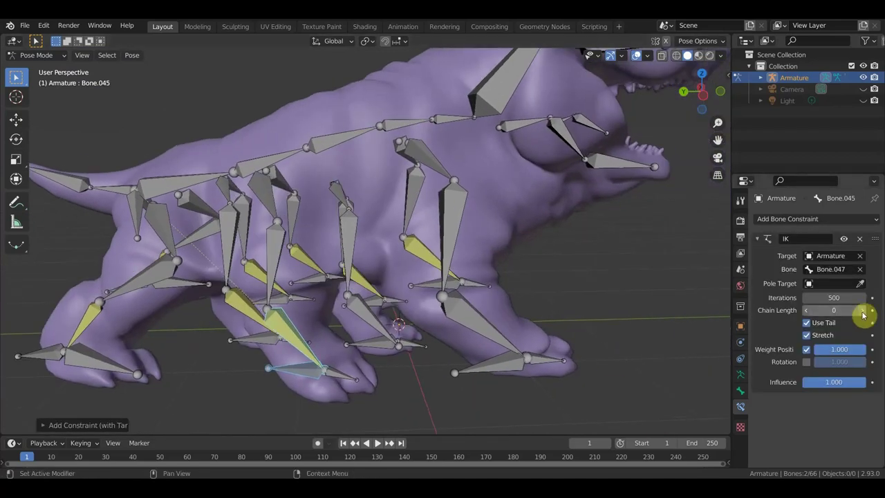
left_click(494, 370)
left_click(484, 332, "shift")
key("ctrl+shift+c")
left_click(488, 335)
- Add an IK constraint to the last leg's shin, targeting its foot bone
left_click_drag(842, 314, 858, 315)
middle_click_drag(449, 323, 365, 316)
left_click(366, 316)
left_click(409, 350, "shift")
key("ctrl+shift+c")
left_click(412, 354)
left_click_drag(840, 310, 863, 309)
mouse_move(538, 387)
middle_mouse_down()
mouse_move(429, 381)
mouse_move(486, 358)
mouse_move(516, 329)
middle_mouse_up()
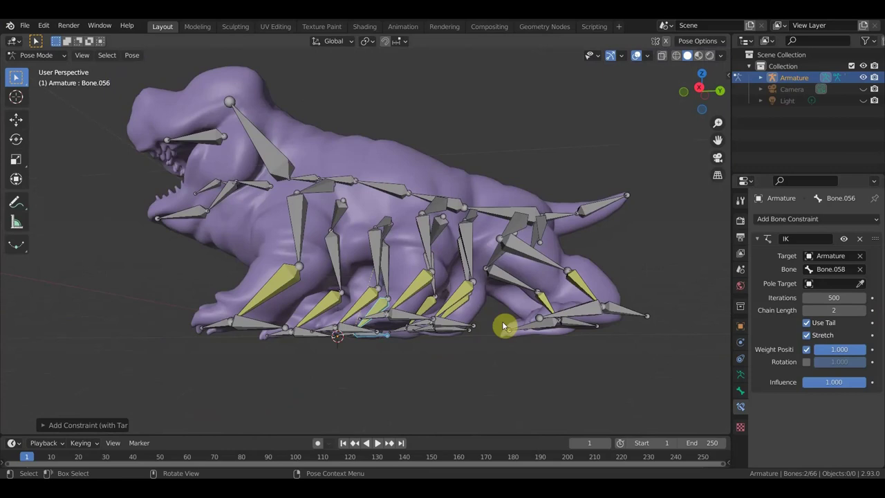
- From the right side view, rotate the lower jaw bone to open the mouth
key("KP_3")
scroll(382, 325, "up", 1)
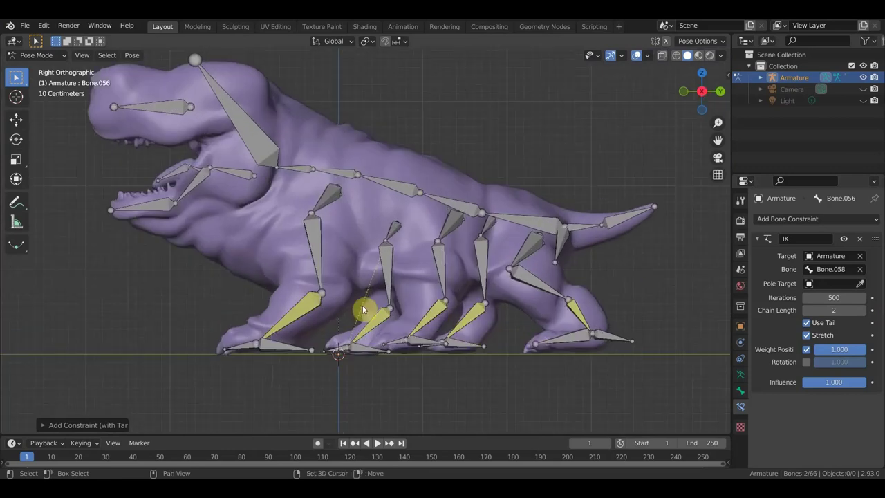
scroll(382, 331, "up", 1)
scroll(217, 220, "up", 1)
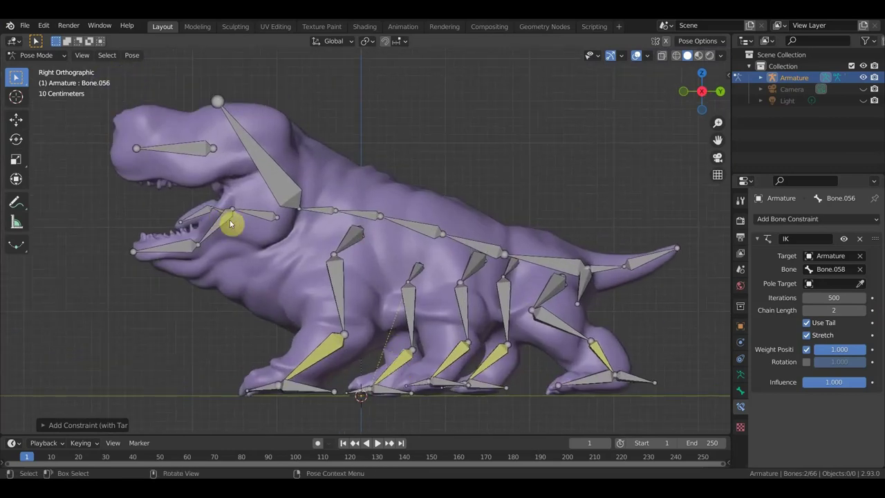
left_click(228, 218)
key("r")
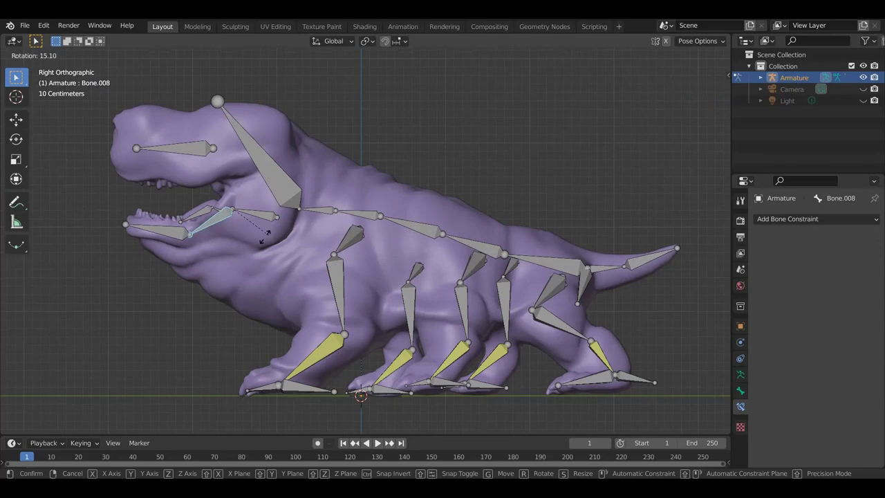
left_click(256, 243)
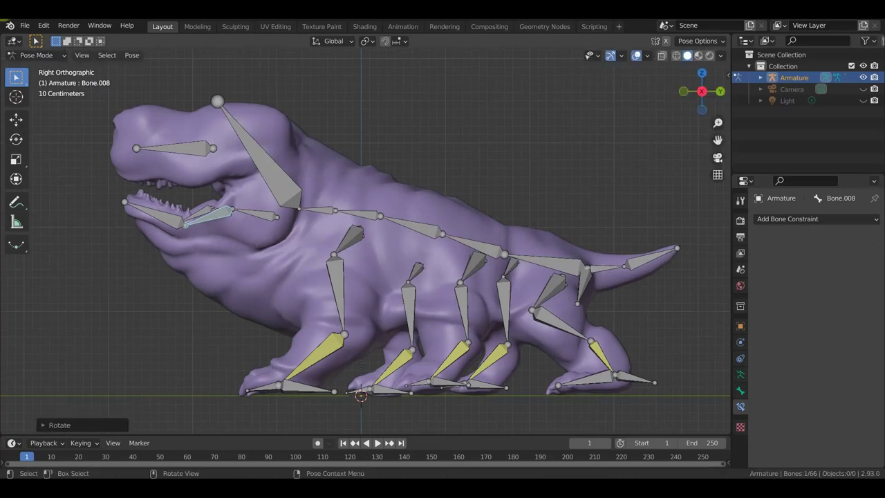
left_click(196, 222)
key("r")
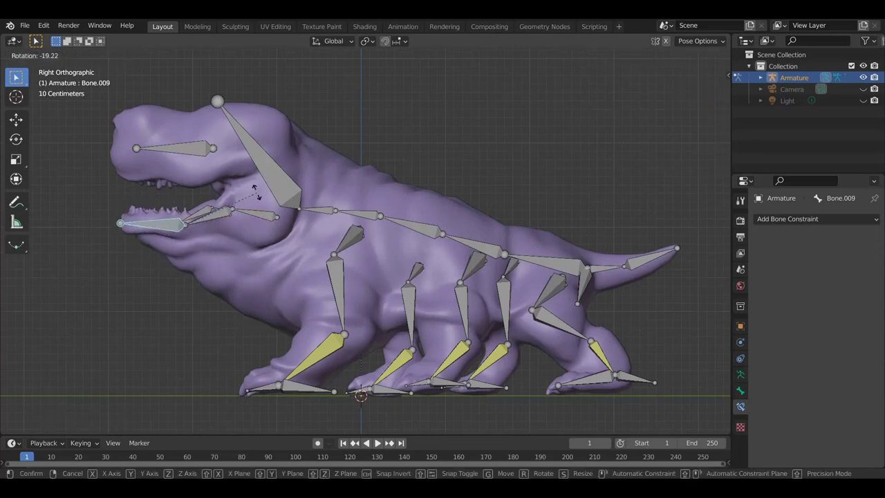
left_click(256, 207)
- Rotate jaw bone Bone.007 and move it into a raised position
left_click(263, 216)
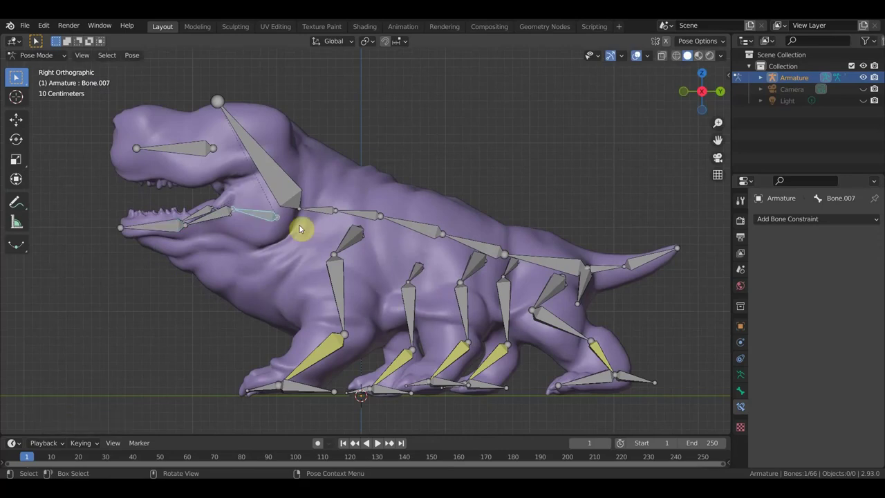
key("r")
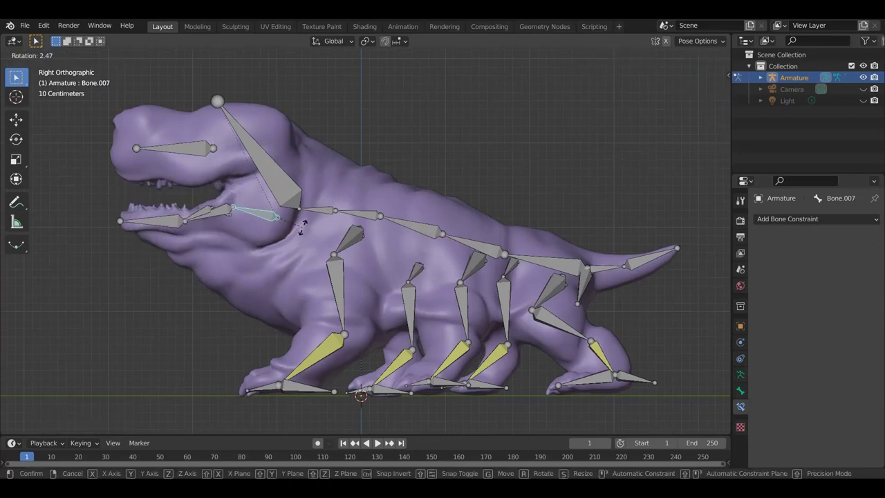
left_click(305, 228)
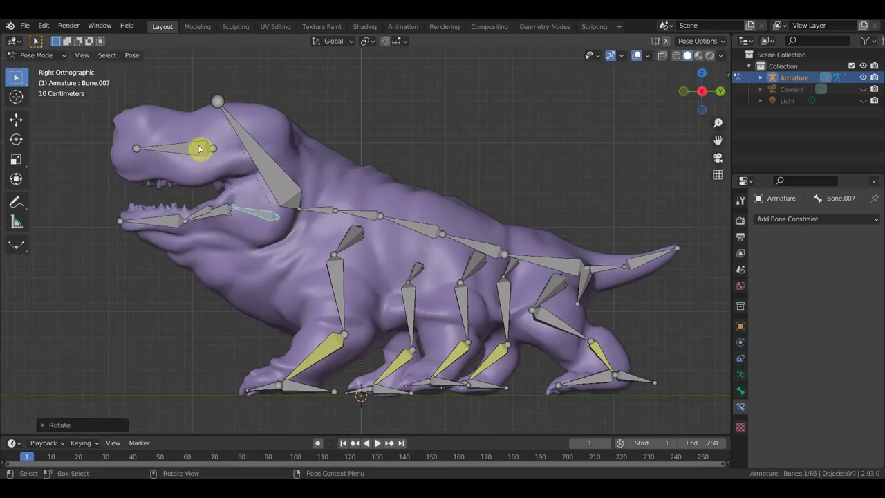
key("g")
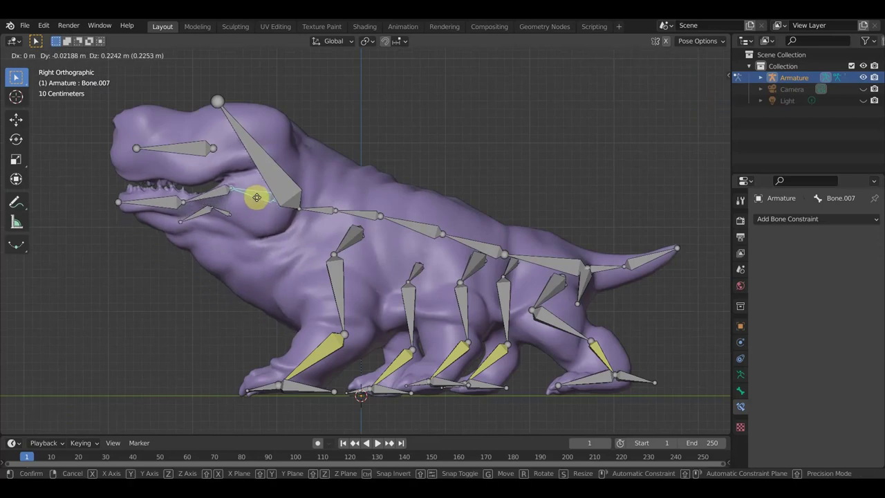
left_click(252, 188)
- Rotate head bone Bone.005 to tilt the head up
mouse_move(265, 211)
middle_mouse_down()
mouse_move(384, 225)
mouse_move(271, 220)
middle_mouse_up()
scroll(385, 226, "down", 4)
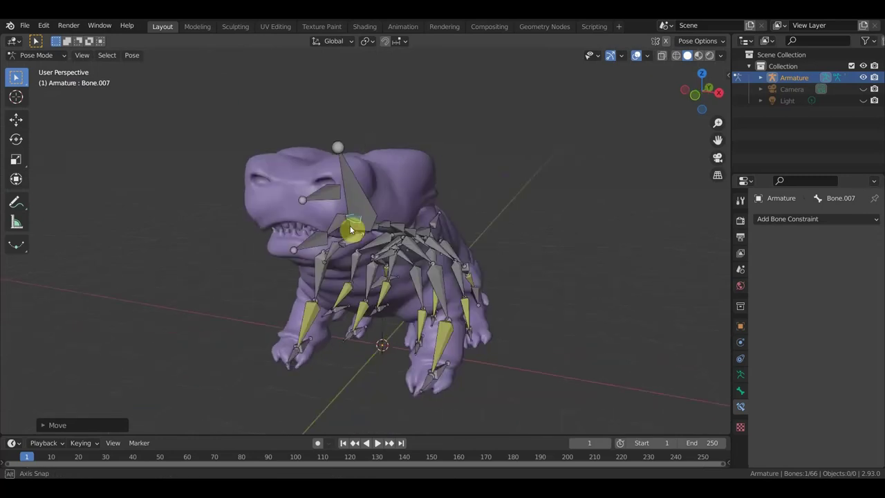
middle_click_drag(271, 216, 271, 216, "alt")
left_click(306, 201)
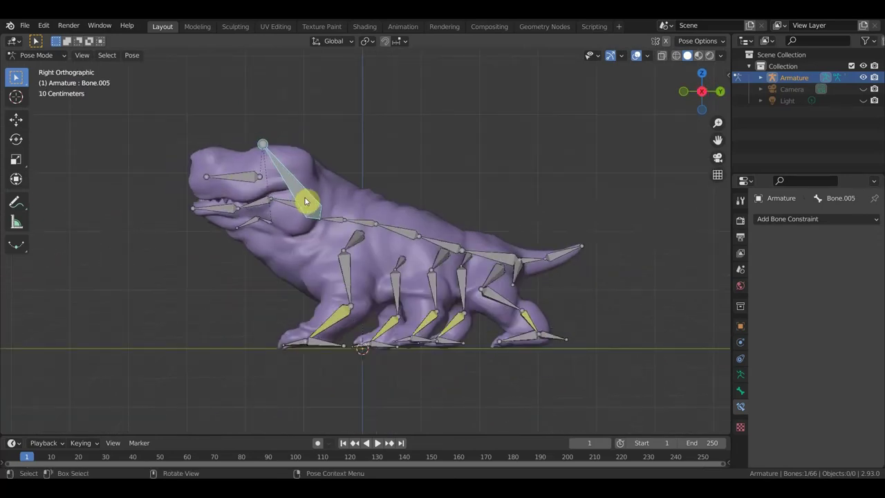
key("r")
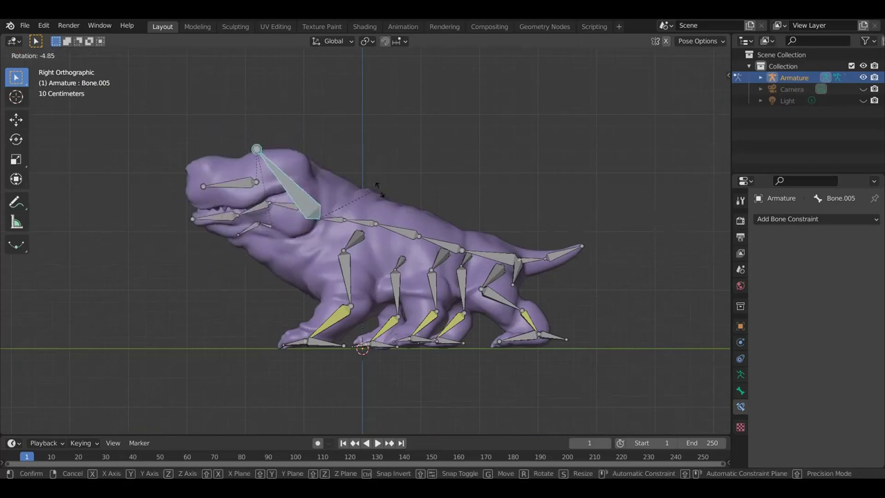
left_click(379, 192)
- Undo the head rotation and recent jaw edits to restore the wide-open mouth pose
key("ctrl+z")
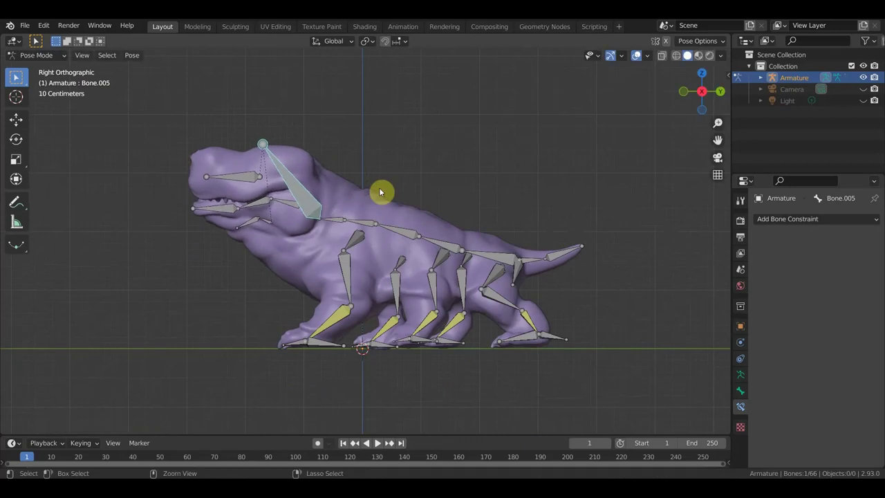
key("ctrl+z")
key("ctrl+z")
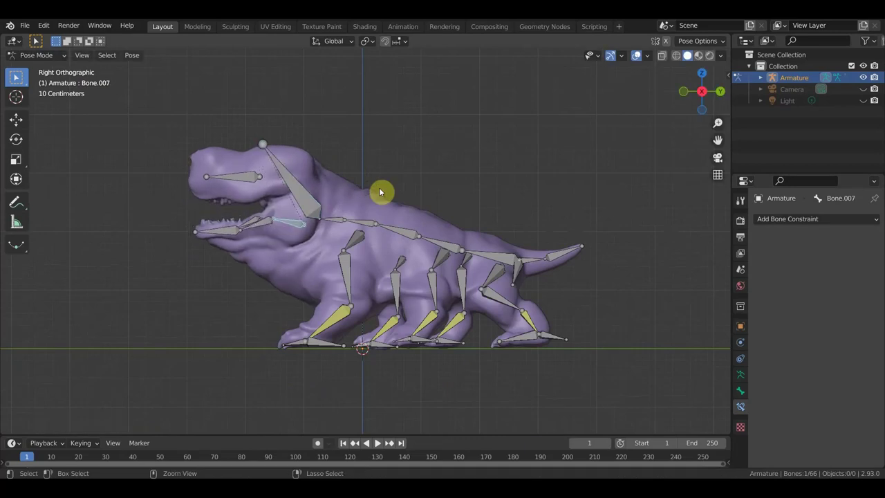
key("ctrl+z")
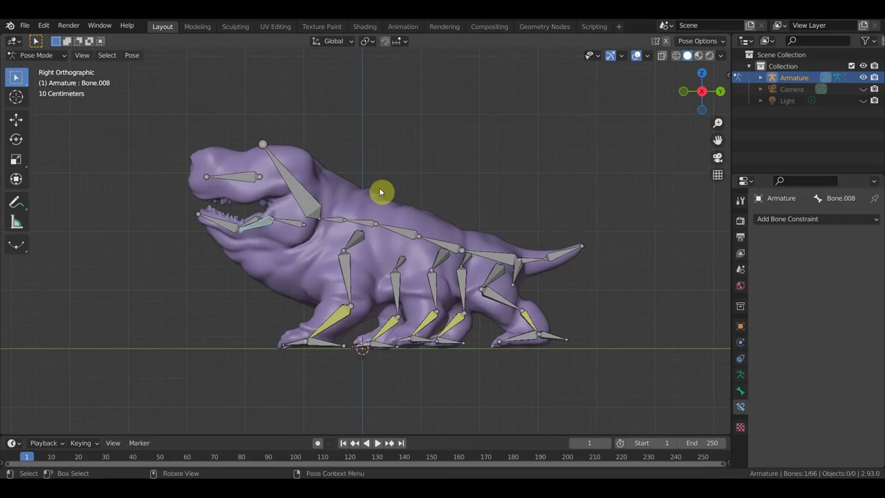
key("ctrl+z")
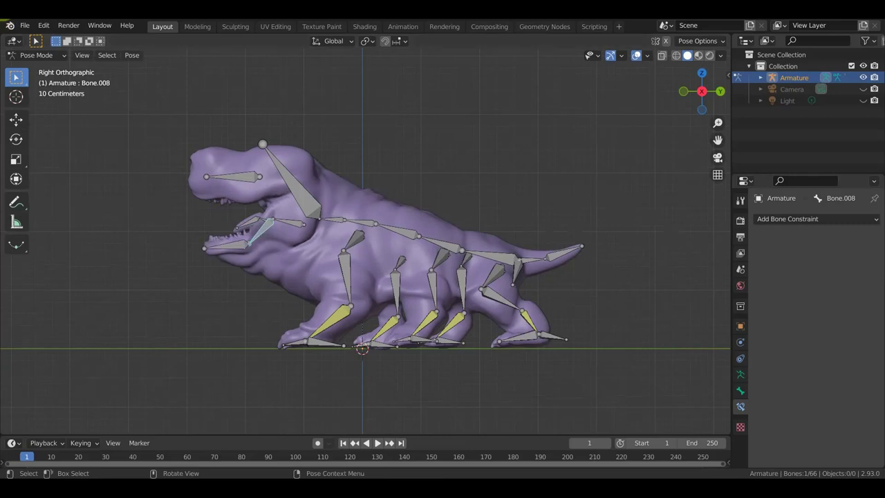
left_click(24, 21)
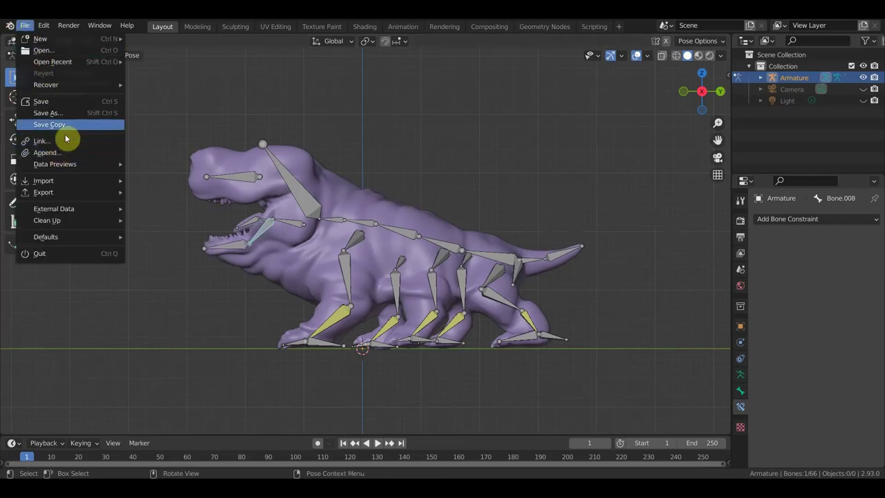
- Save the posed creature as вулла1.blend in the Desktop's вулла folder
left_click(35, 110)
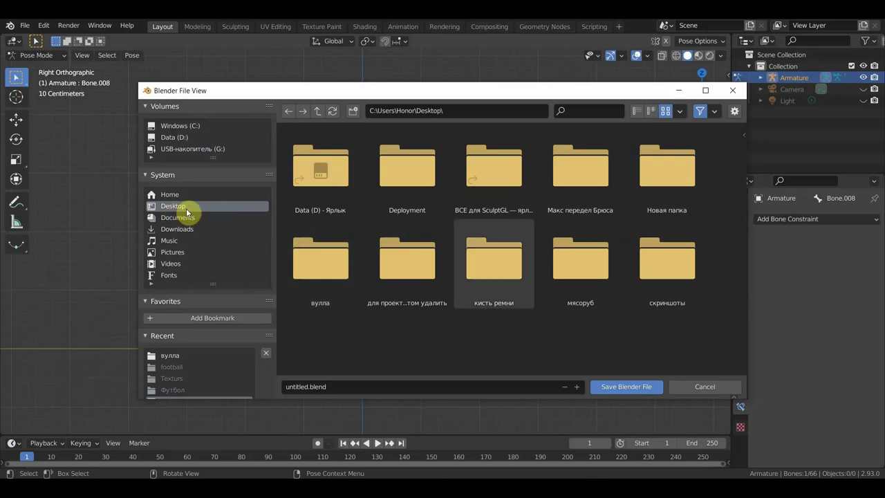
double_click(329, 275)
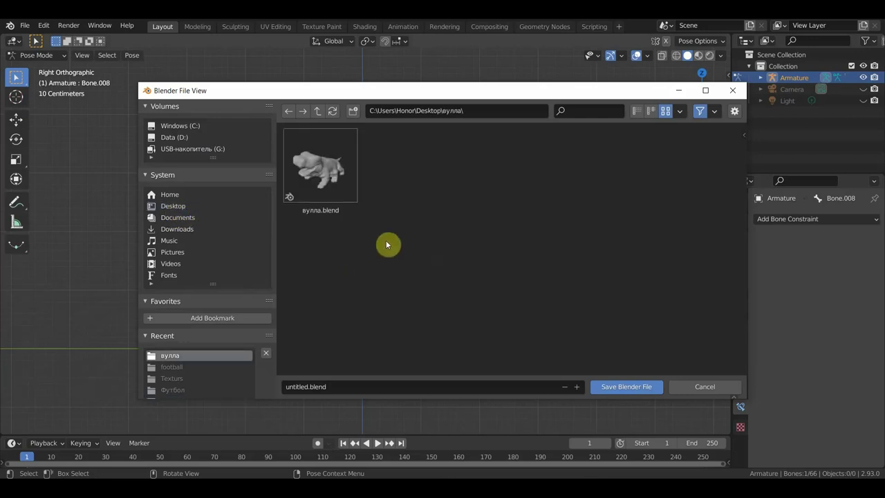
left_click(336, 166)
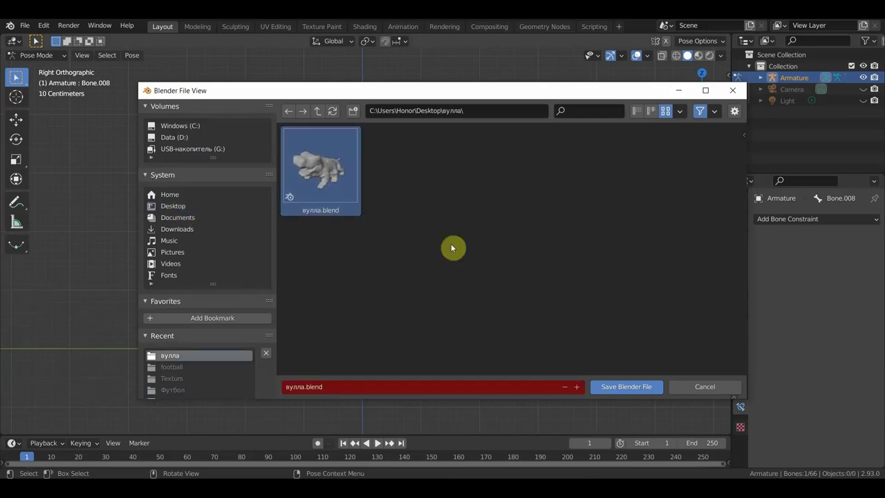
left_click(618, 387)
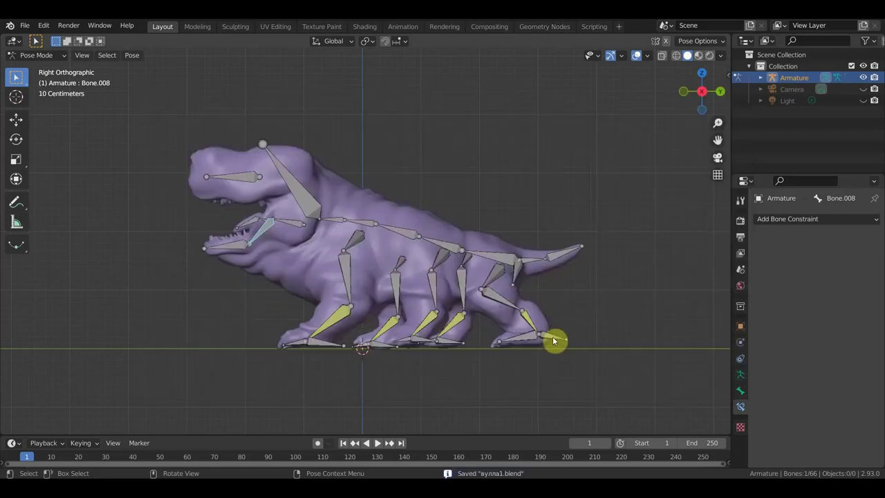
- Show the creature enlarged in Front Orthographic view (Numpad 1)
scroll(551, 342, "down", 2)
middle_click_drag(552, 342, 659, 348)
scroll(625, 347, "up", 2)
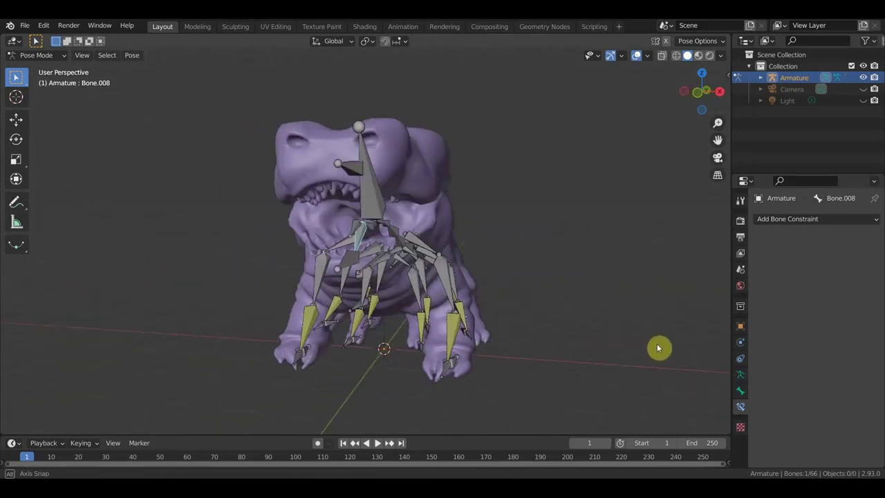
key("KP_1")
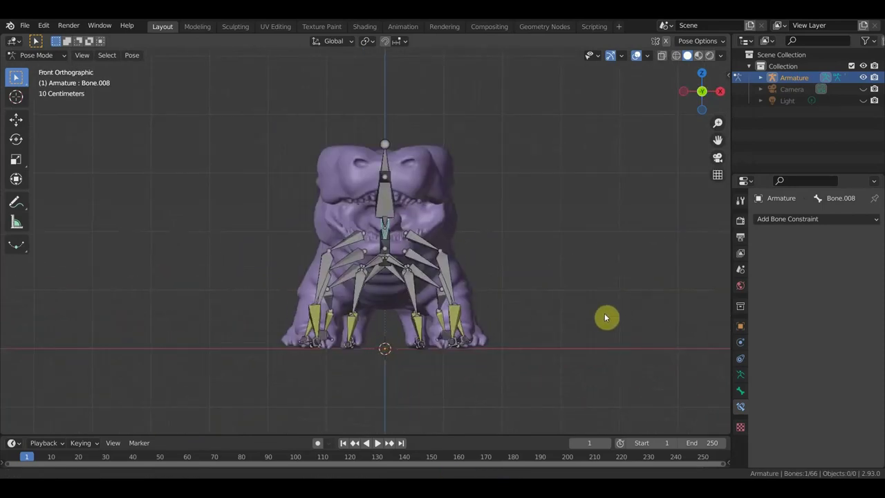
scroll(601, 315, "up", 2)
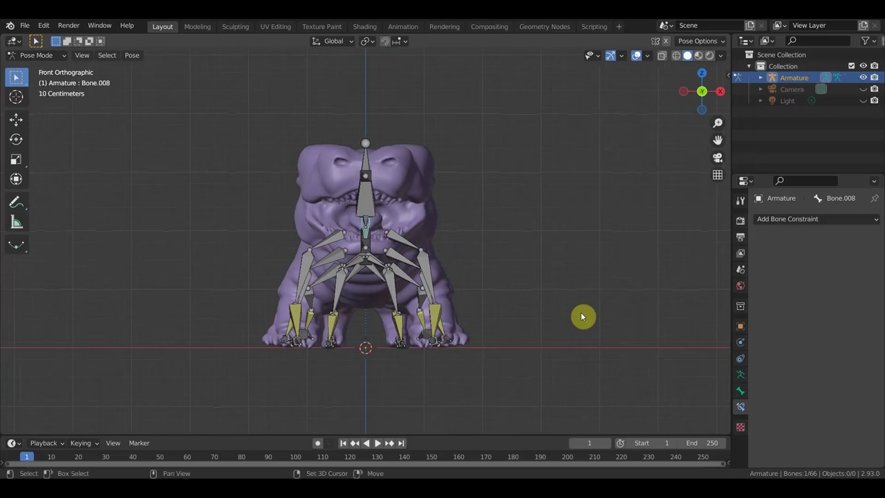
left_click(52, 56)
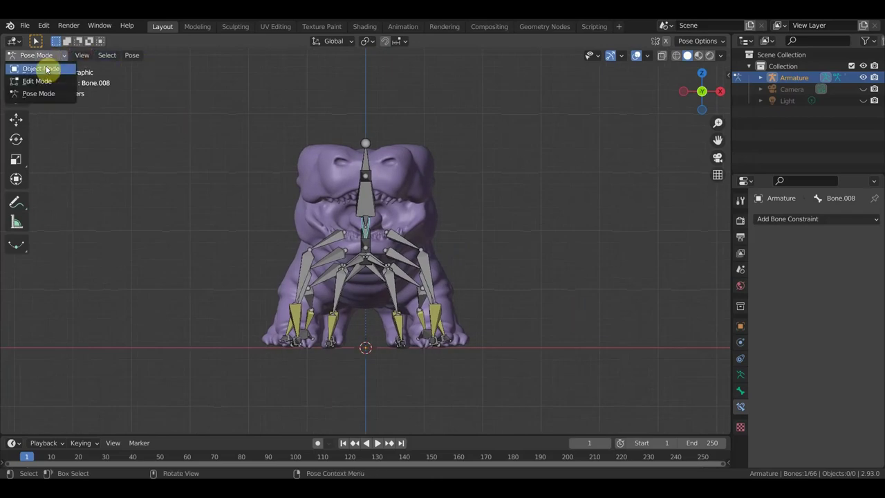
- In Object Mode, add a UV sphere, scale it to 0.203 and move it up onto the creature
left_click(42, 65)
key("shift+a")
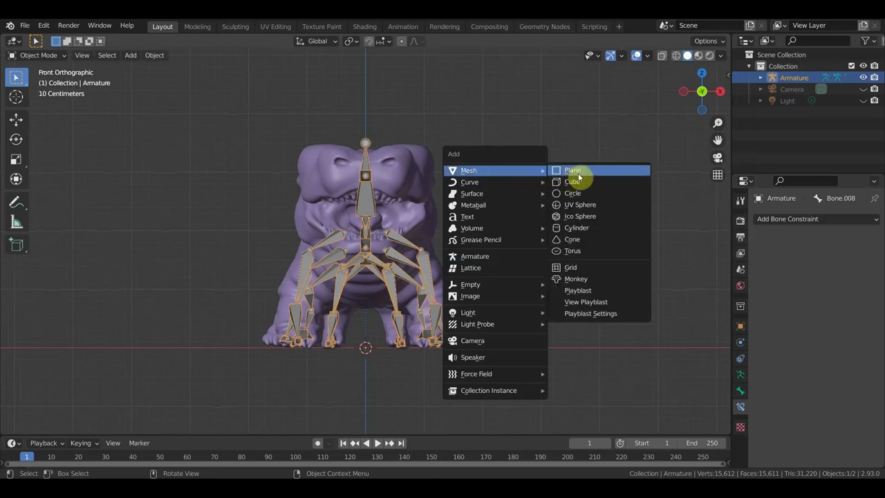
left_click(586, 205)
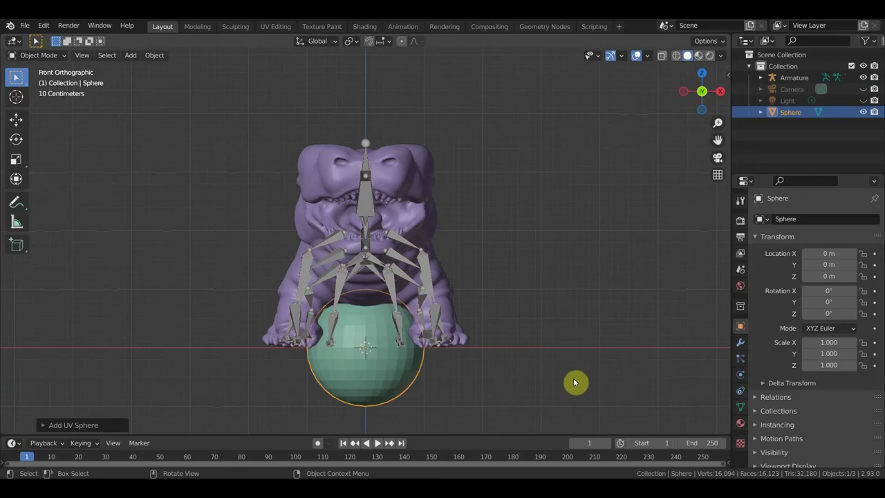
key("s")
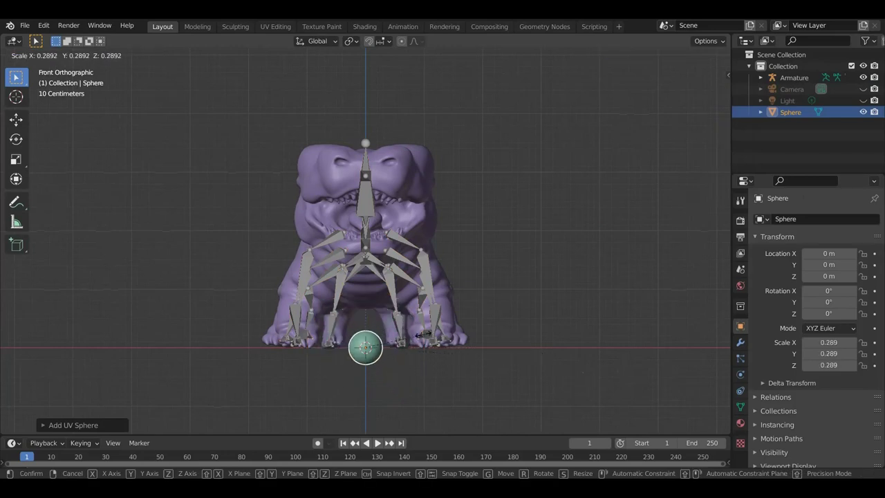
left_click(408, 338)
key("g")
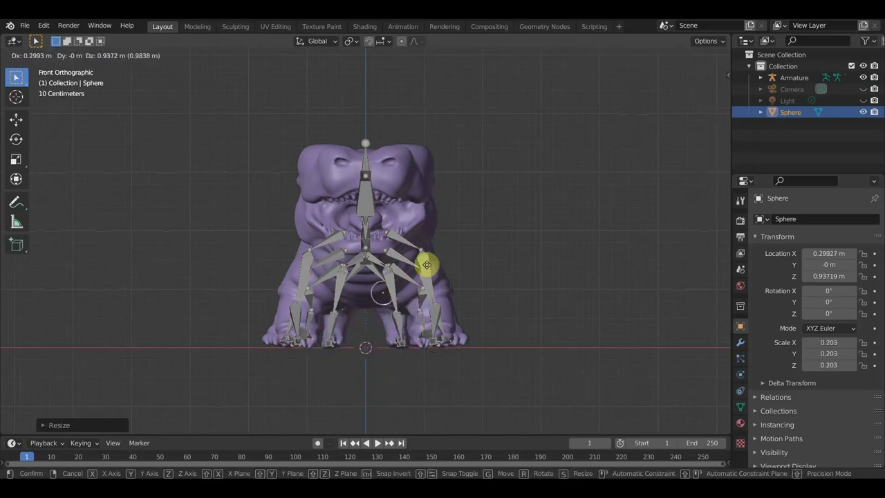
left_click(431, 150)
mouse_move(497, 198)
middle_mouse_down()
mouse_move(400, 205)
mouse_move(446, 206)
middle_mouse_up()
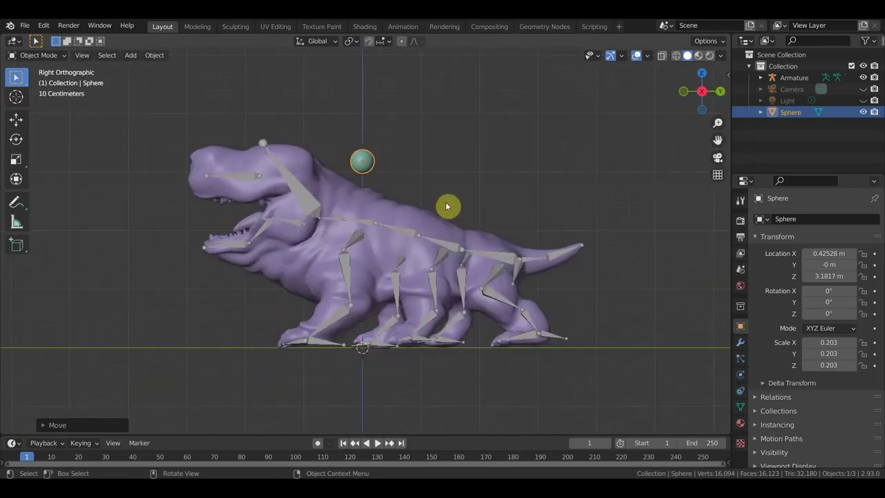
- Place the sphere at the creature's eye and shrink it to scale 0.111
key("g")
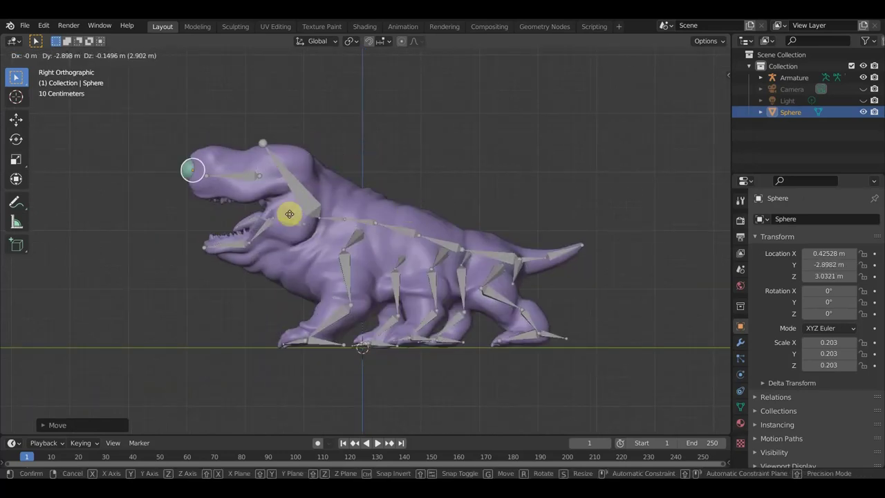
left_click(293, 214)
key("s")
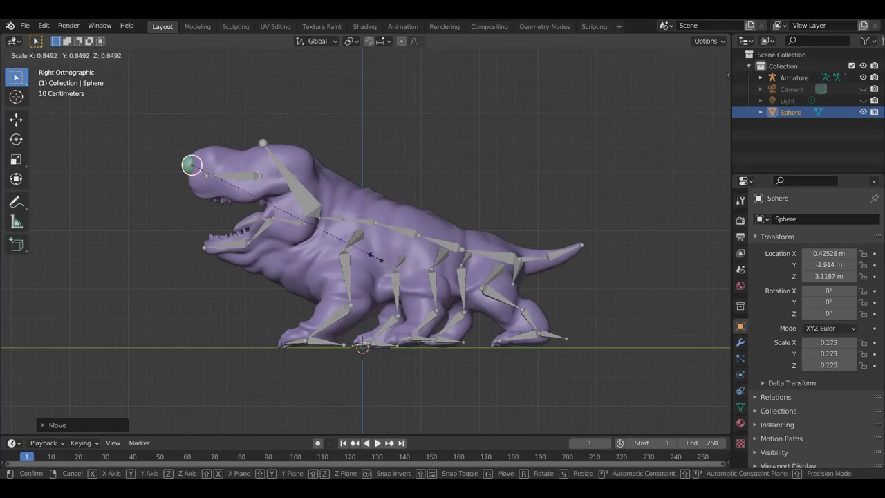
left_click(307, 239)
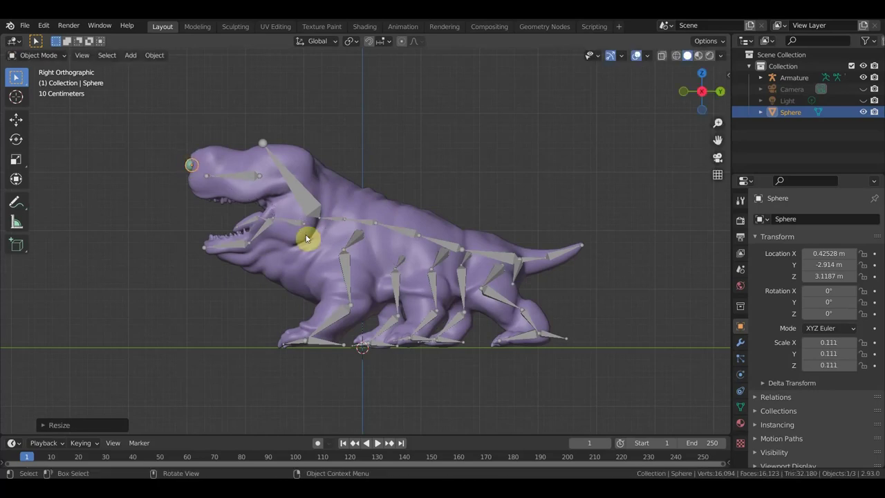
key("g")
left_click(311, 238)
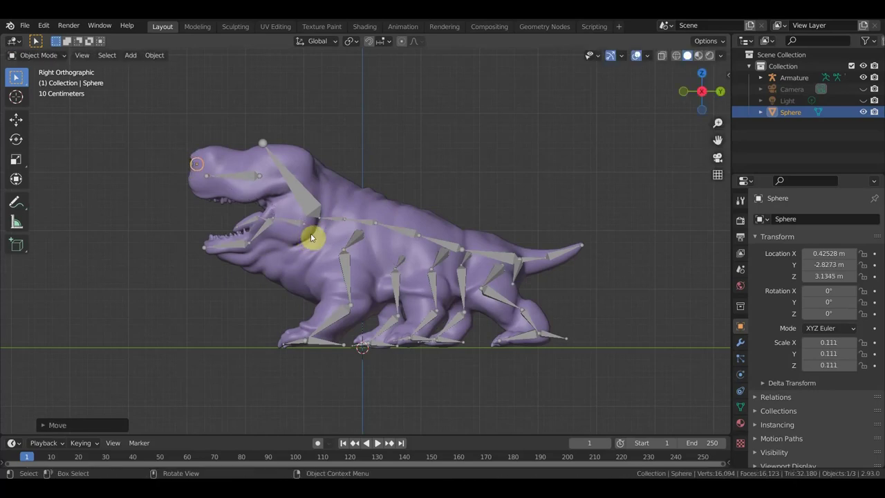
- Adjust the eye sphere's position inside the socket, checking from Front Orthographic view
key("KP_1")
scroll(387, 238, "up", 5)
mouse_move(542, 198)
middle_mouse_down("shift")
mouse_move(517, 322)
mouse_move(487, 329)
middle_mouse_up("shift")
scroll(517, 322, "up", 2)
scroll(483, 328, "down", 2)
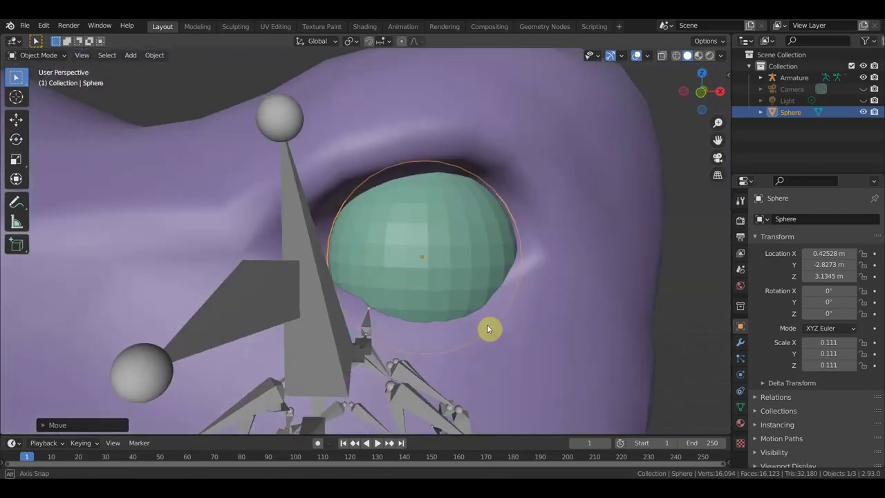
key("g")
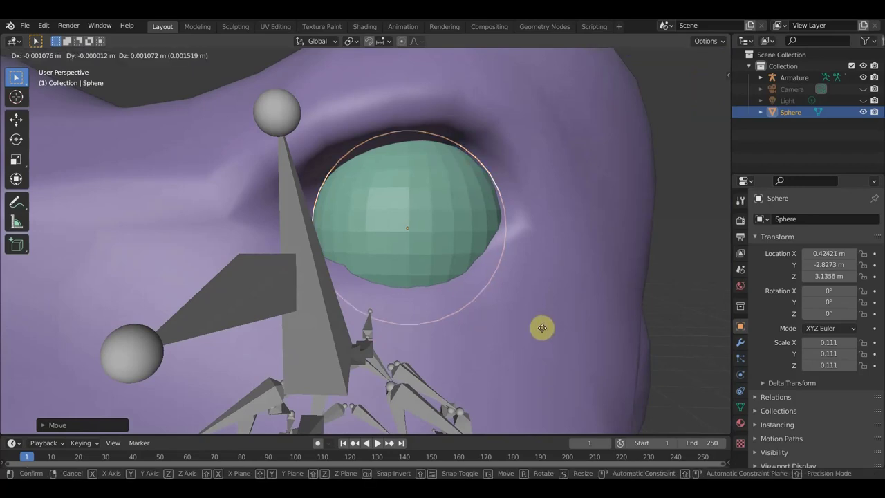
left_click(537, 321)
scroll(535, 318, "down", 5)
middle_click_drag(535, 318, 541, 313)
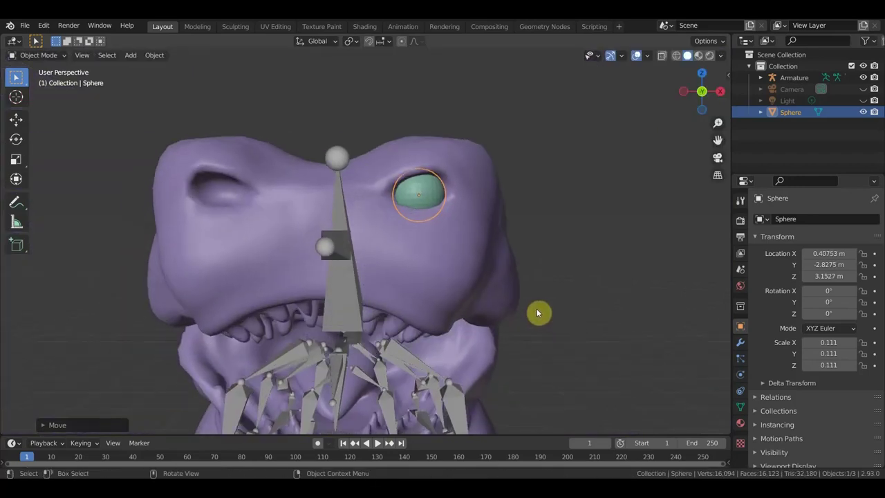
scroll(536, 312, "down", 3)
key("KP_1")
scroll(533, 311, "up", 1)
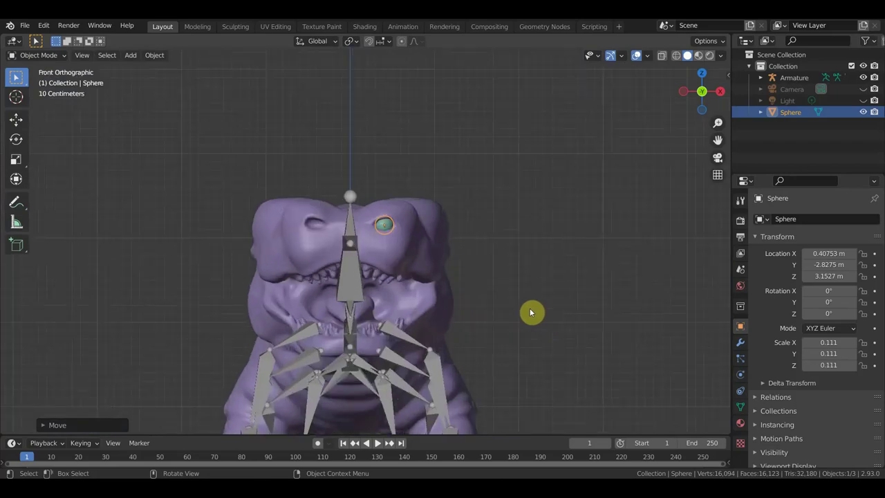
scroll(527, 315, "up", 3)
middle_click_drag(523, 318, 497, 332, "shift")
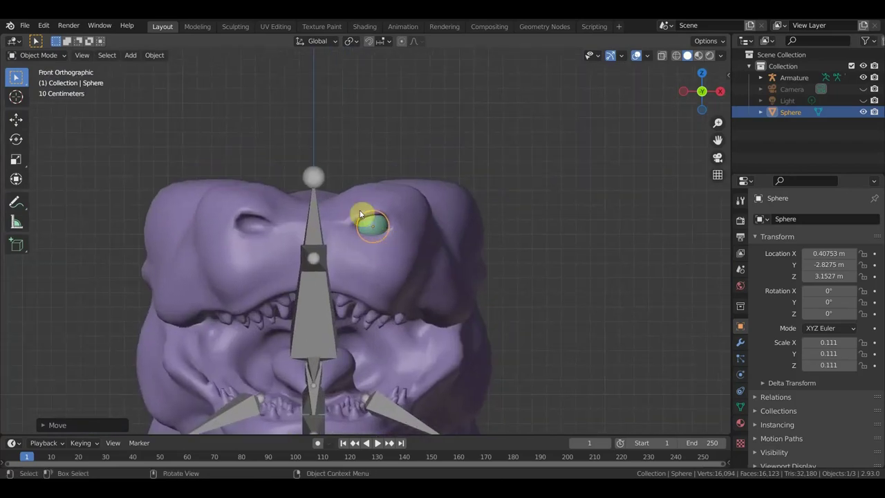
scroll(372, 231, "up", 4)
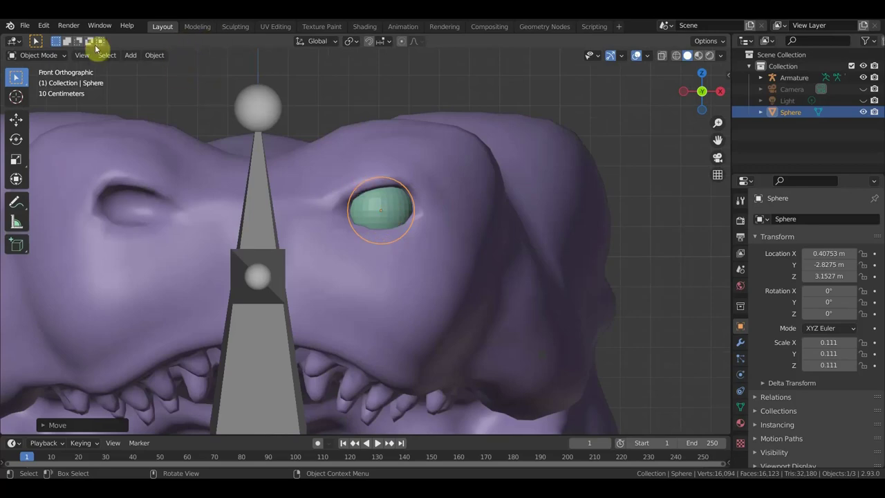
left_click(50, 57)
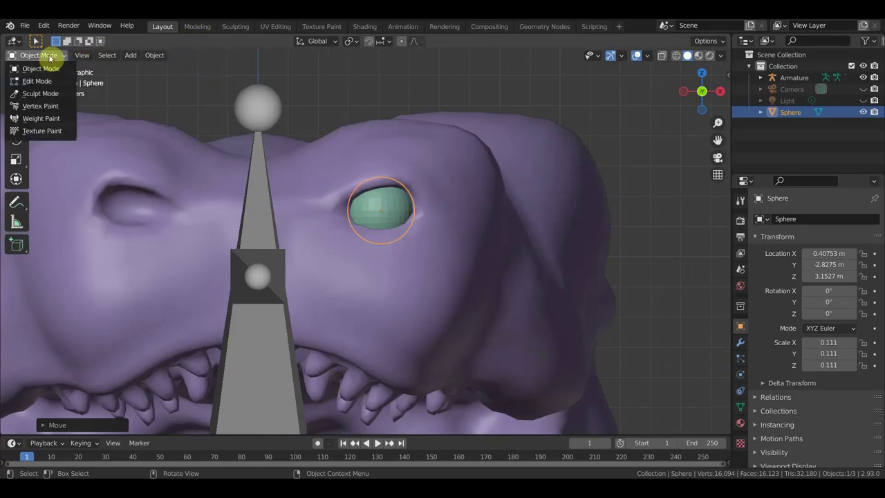
- Switch the eye sphere to Texture Paint mode and add a Material.001 Base Color texture slot
left_click(53, 132)
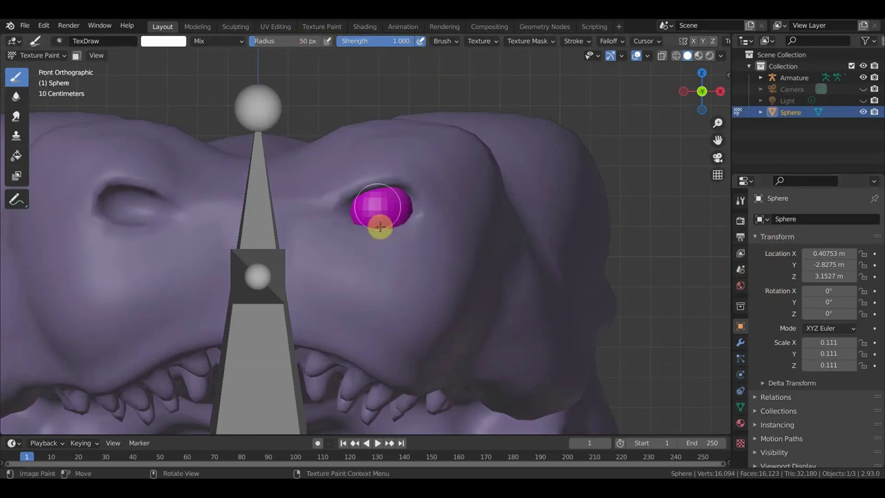
left_click(740, 200)
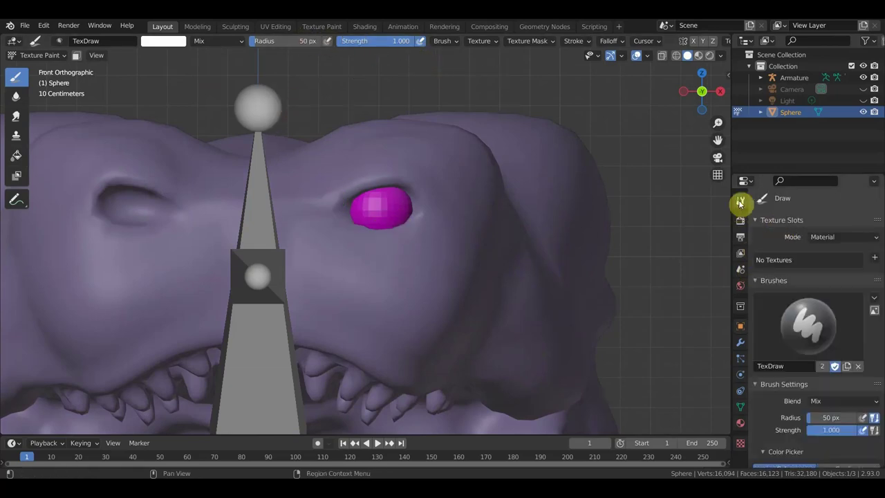
left_click(875, 257)
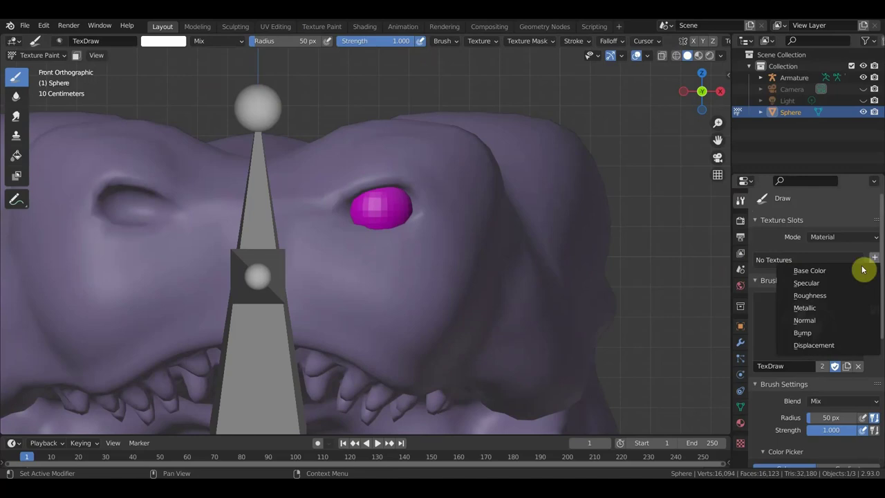
left_click(840, 272)
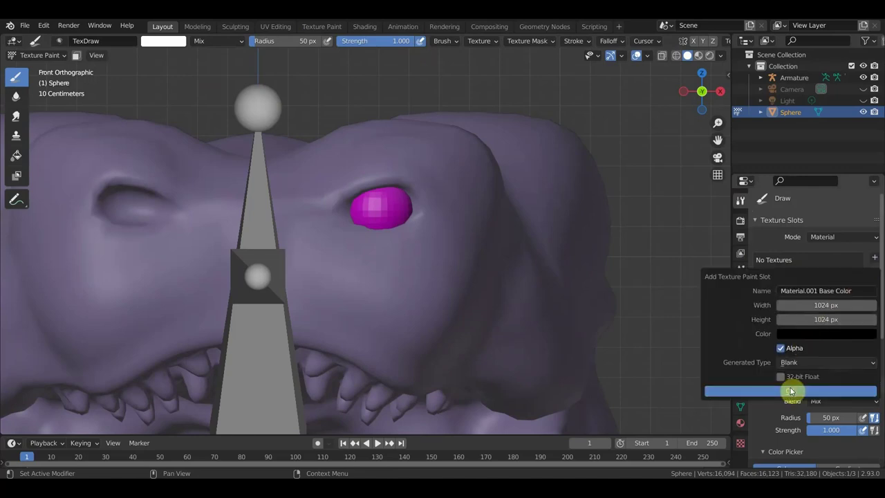
left_click(792, 391)
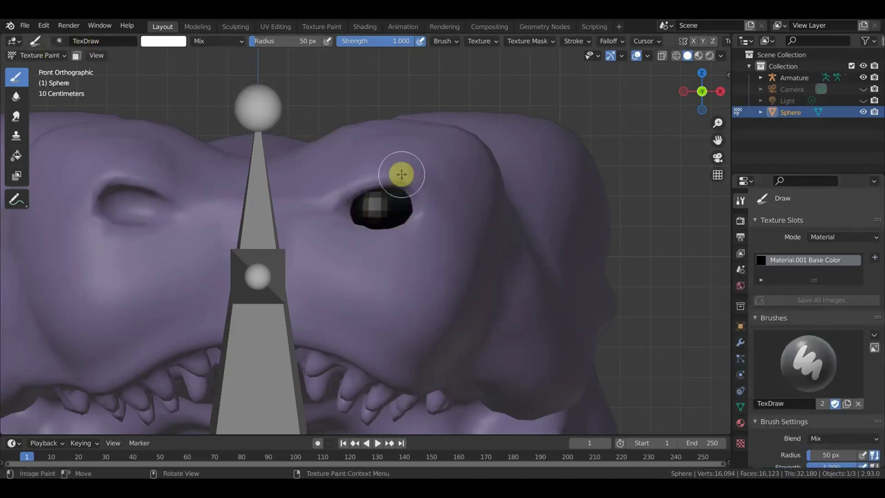
- Paint the black eye white with the Draw brush, viewing through the body
left_click_drag(374, 200, 366, 199)
mouse_move(397, 211)
left_mouse_down()
mouse_move(369, 232)
mouse_move(410, 203)
mouse_move(371, 211)
mouse_move(394, 198)
mouse_move(366, 217)
mouse_move(434, 205)
left_mouse_up()
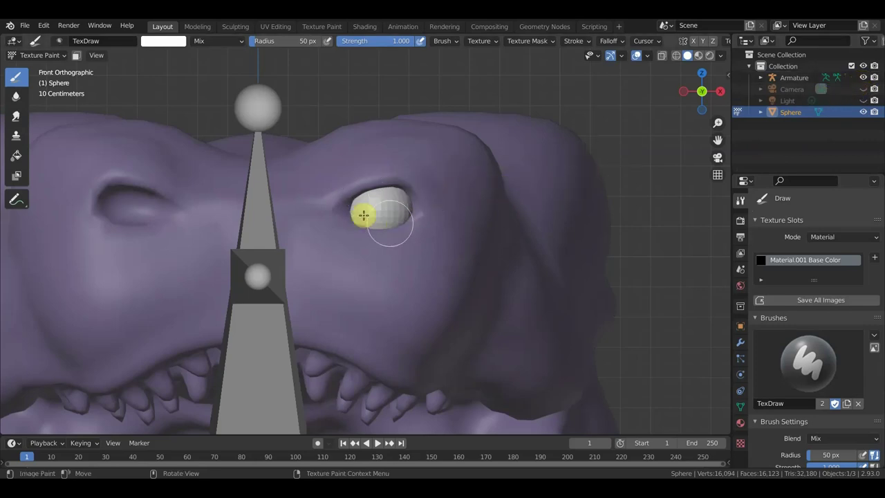
mouse_move(482, 219)
middle_mouse_down()
mouse_move(505, 235)
mouse_move(462, 220)
mouse_move(581, 206)
mouse_move(666, 103)
middle_mouse_up()
key("shift+z")
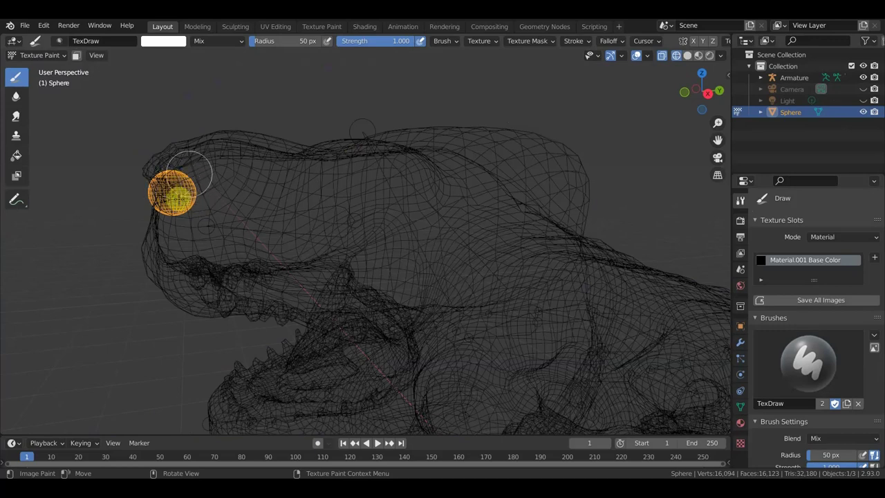
- Orbit below the eye and paint its hidden back side white
mouse_move(188, 199)
middle_mouse_down()
mouse_move(128, 138)
mouse_move(129, 184)
mouse_move(198, 363)
middle_mouse_up()
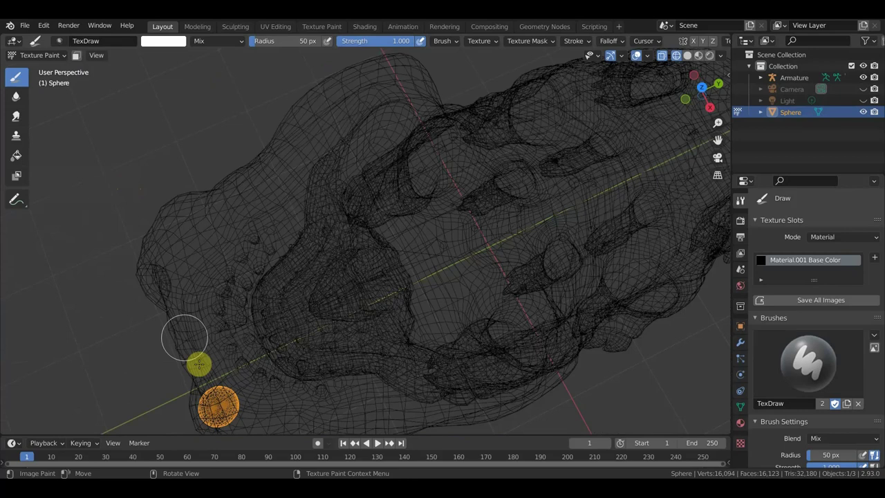
mouse_move(129, 363)
middle_mouse_down()
mouse_move(192, 326)
mouse_move(233, 279)
middle_mouse_up()
mouse_move(515, 239)
left_mouse_down()
mouse_move(510, 256)
mouse_move(529, 227)
mouse_move(493, 228)
mouse_move(511, 223)
left_mouse_up()
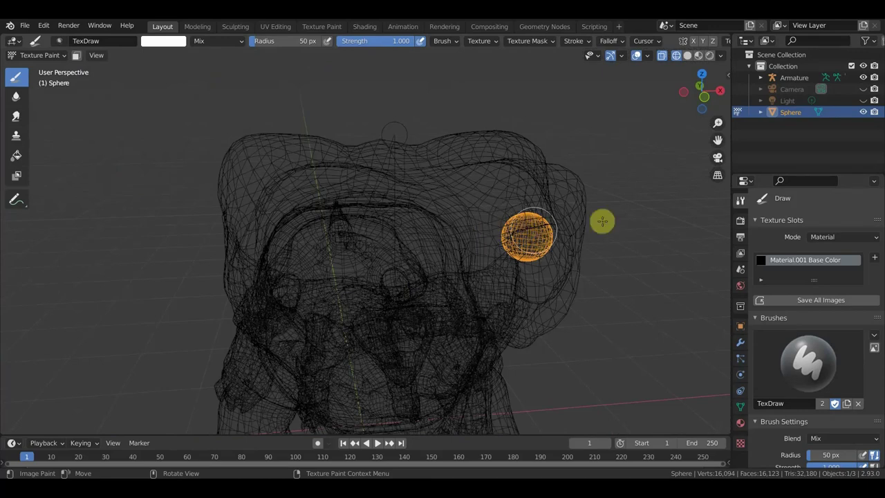
key("ctrl+z")
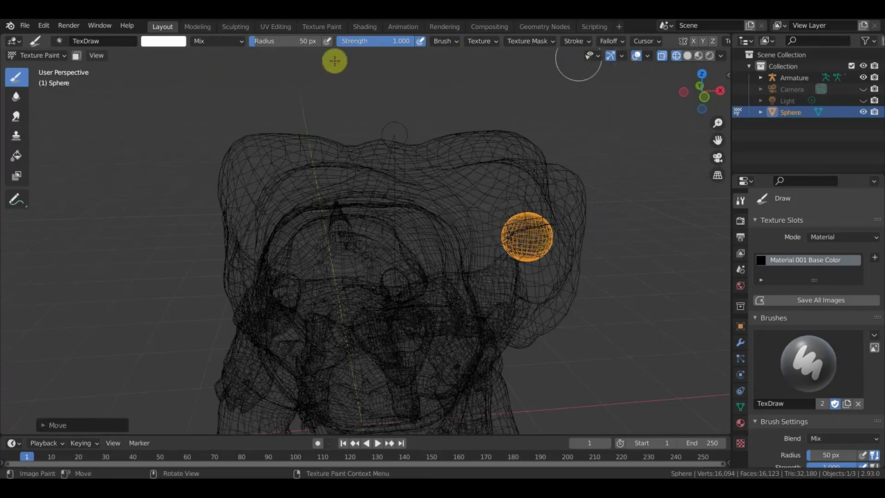
- Show the creature in Material Preview shading from the front view
left_click(688, 57)
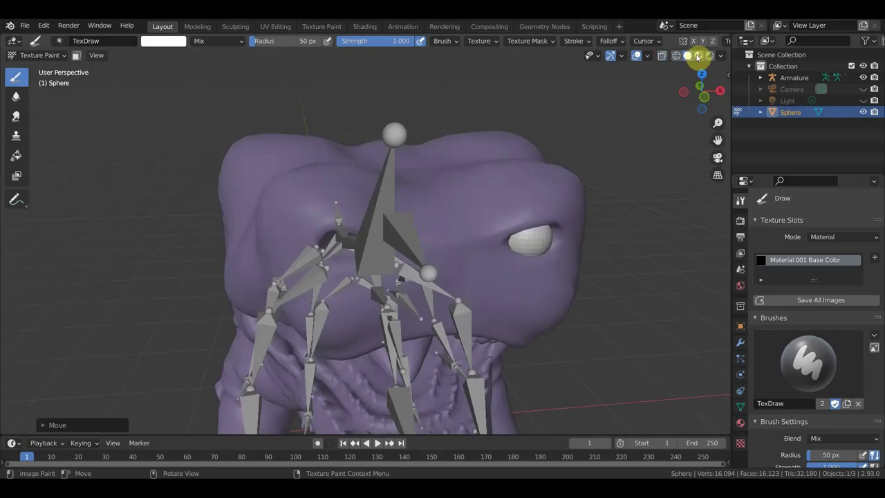
left_click(698, 57)
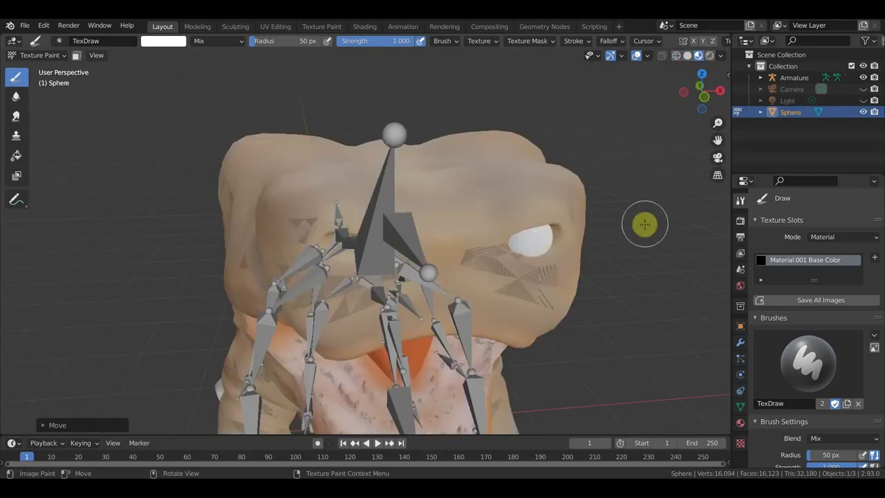
key("KP_1")
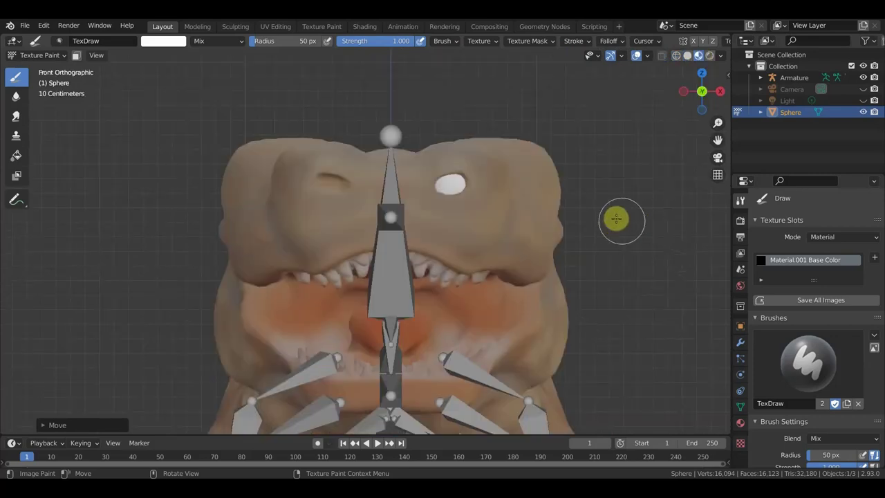
scroll(617, 219, "up", 3)
scroll(533, 235, "up", 1)
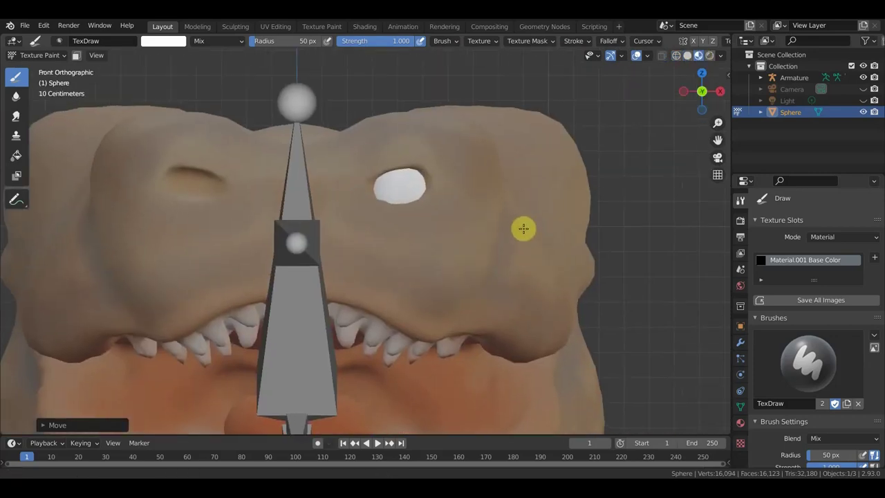
- Darken the brush colour to Value 0.305 and set a 21 px radius for the pupil
left_click(155, 43)
left_click_drag(208, 190, 157, 189)
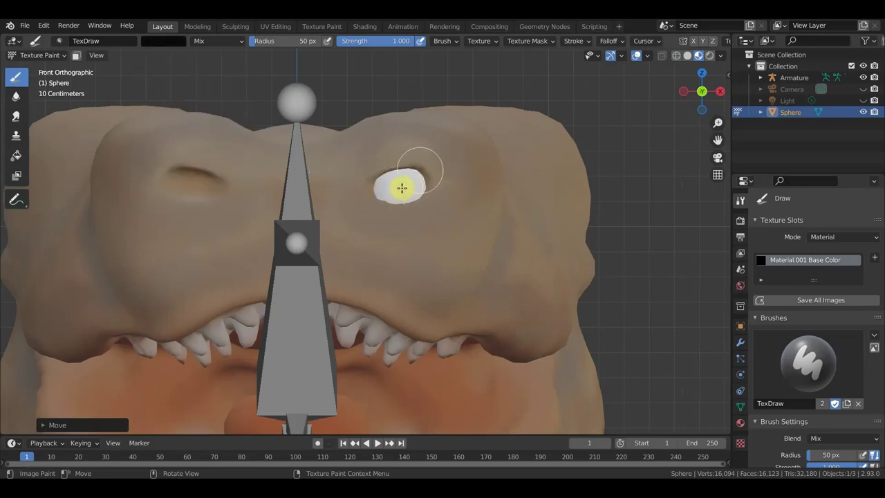
key("f")
left_click(424, 167)
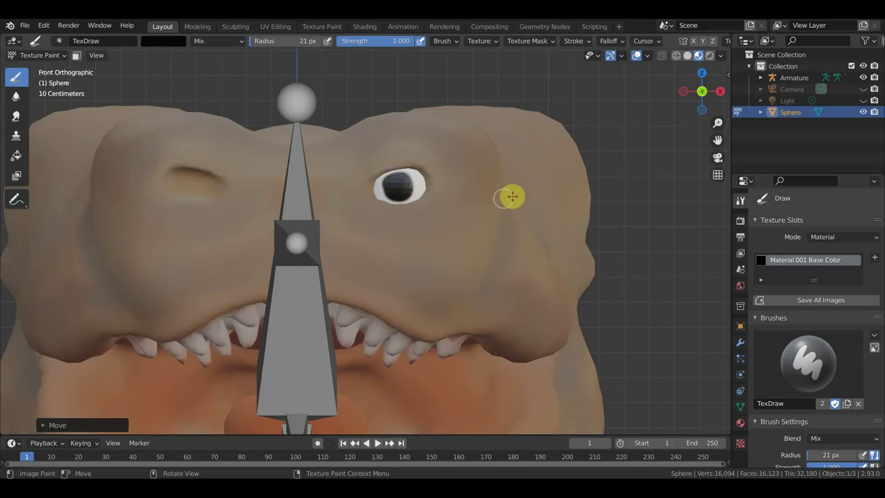
scroll(512, 196, "down", 3)
scroll(568, 199, "down", 2)
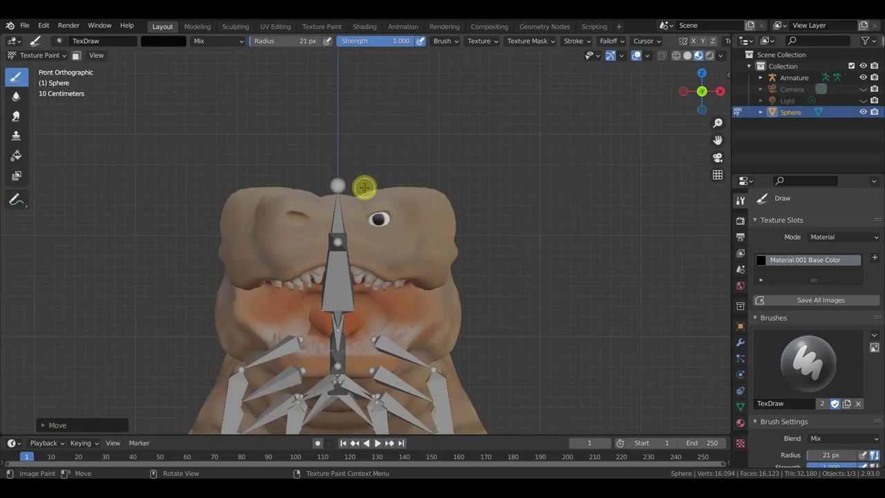
left_click(41, 56)
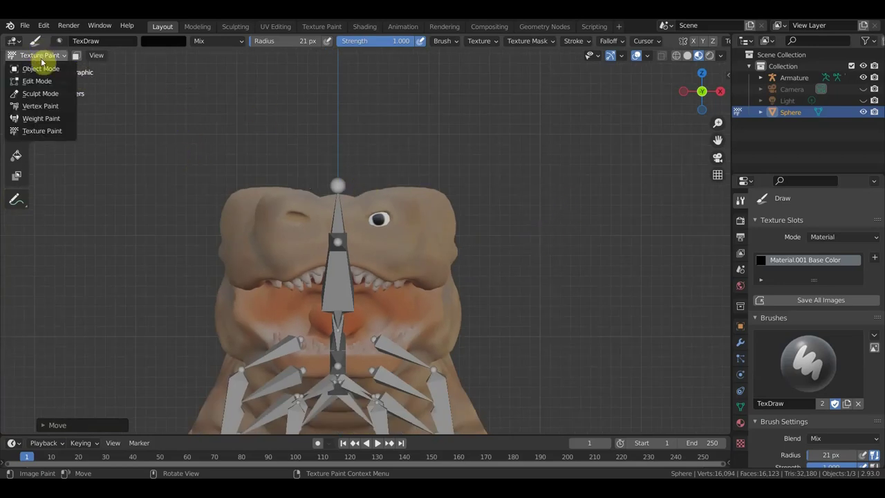
- Return to Object Mode, select only the eye sphere and show its modifier properties
left_click(42, 69)
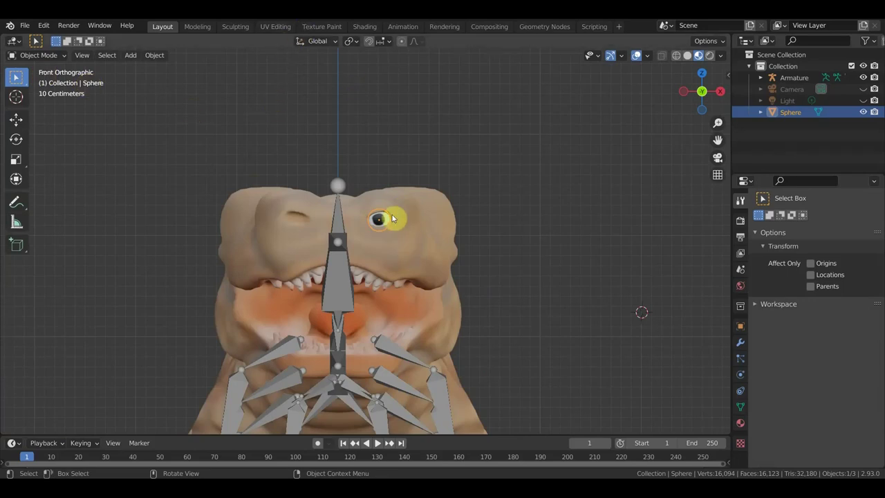
left_click(544, 180)
left_click(378, 222)
left_click(741, 343)
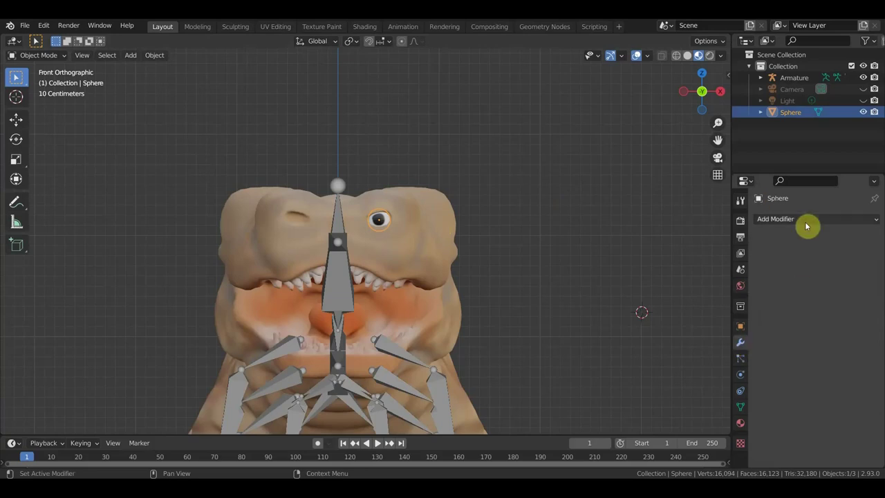
- Add a Mirror modifier to the eye, set its Mirror Object, and apply it
left_click(792, 219)
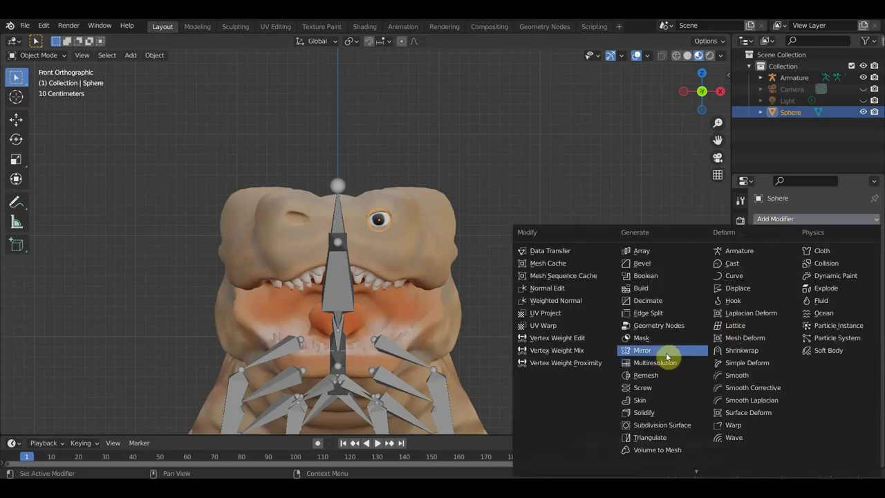
left_click(666, 351)
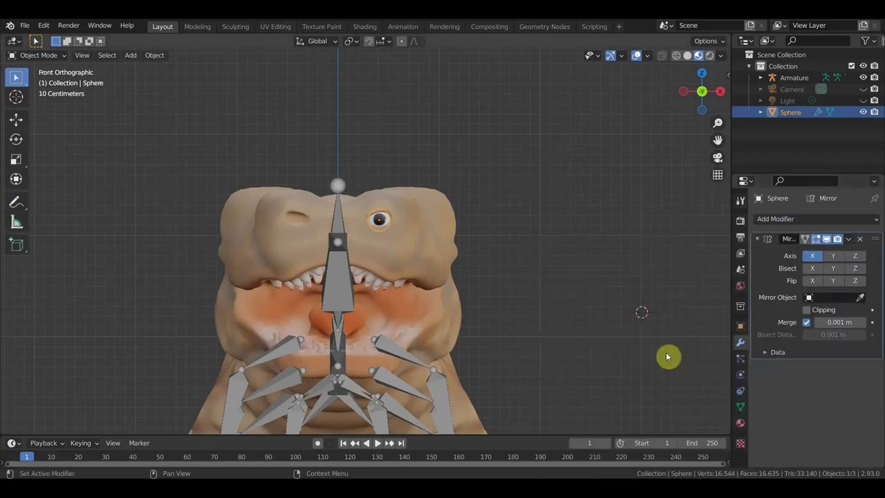
left_click(859, 298)
left_click(401, 252)
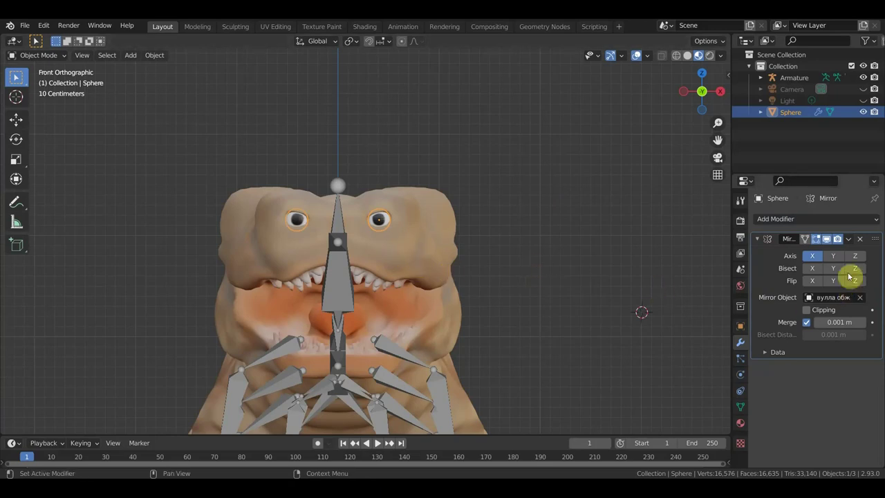
left_click(851, 242)
left_click(818, 256)
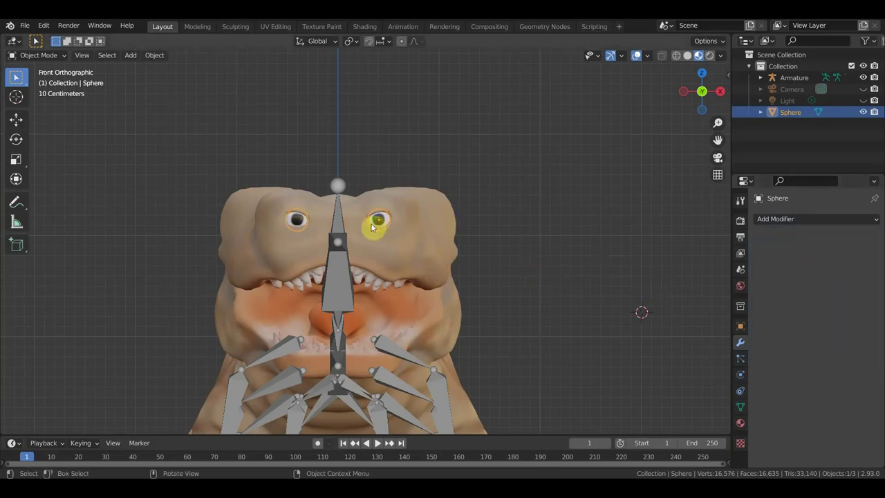
- In the Shading workspace, display the Material.001 Base Color image in the Image Editor
left_click(366, 27)
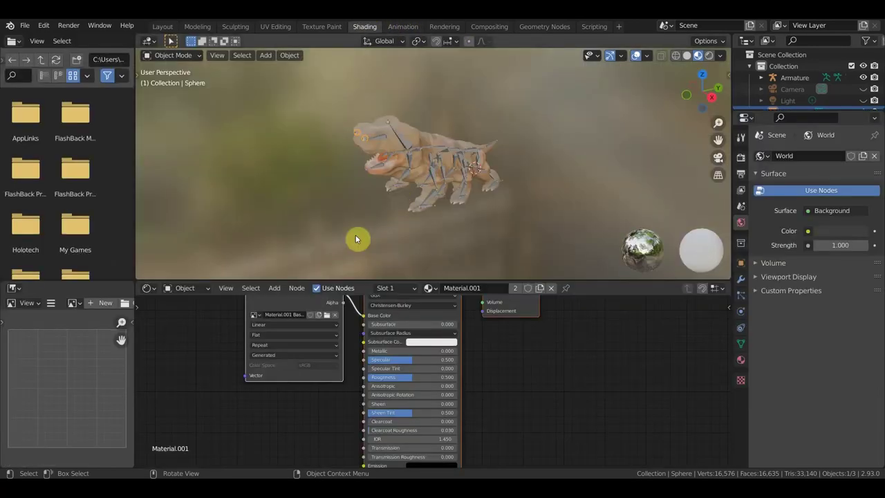
left_click(74, 302)
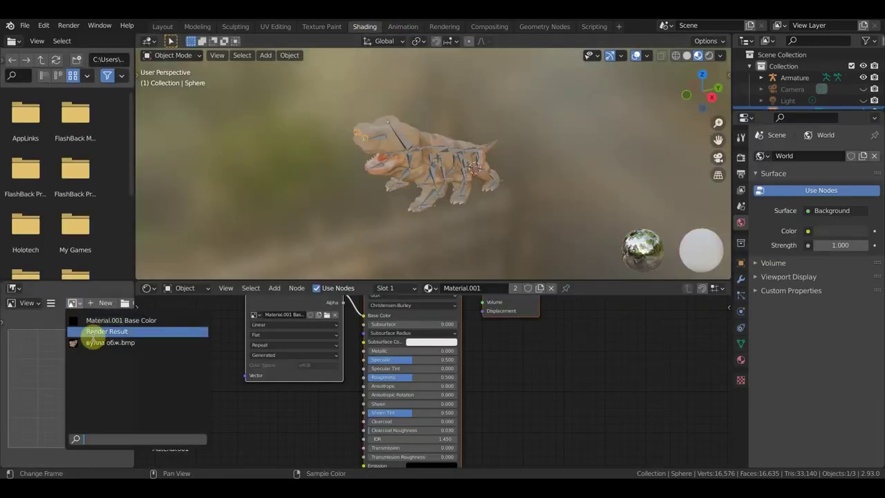
left_click(96, 320)
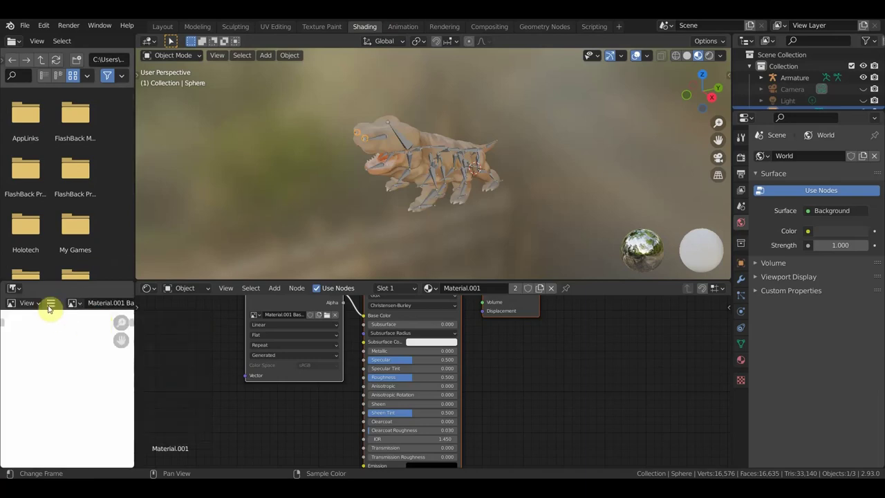
scroll(58, 386, "down", 5)
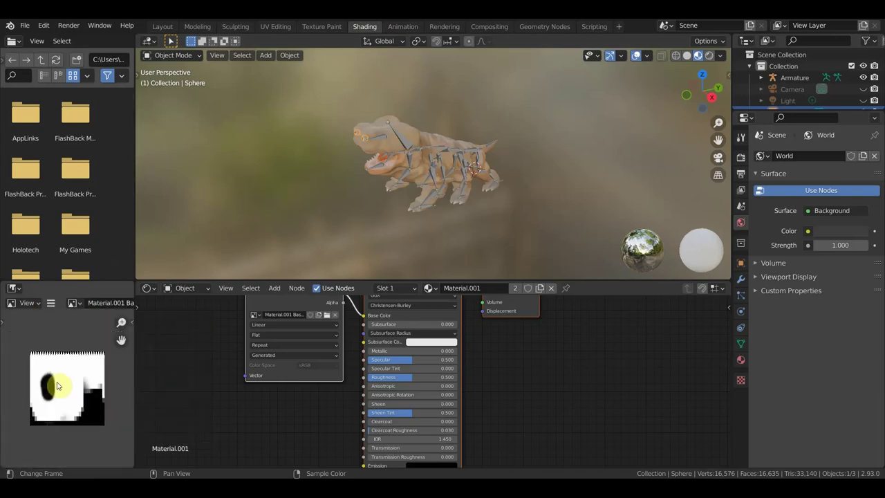
- Save a copy of the texture as JPEG, Material.001 Base Color.jpg
left_click(50, 303)
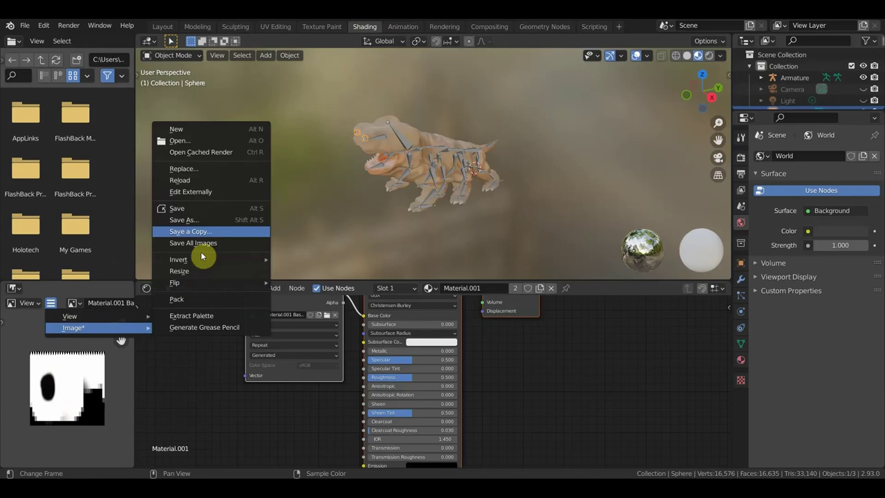
left_click(200, 220)
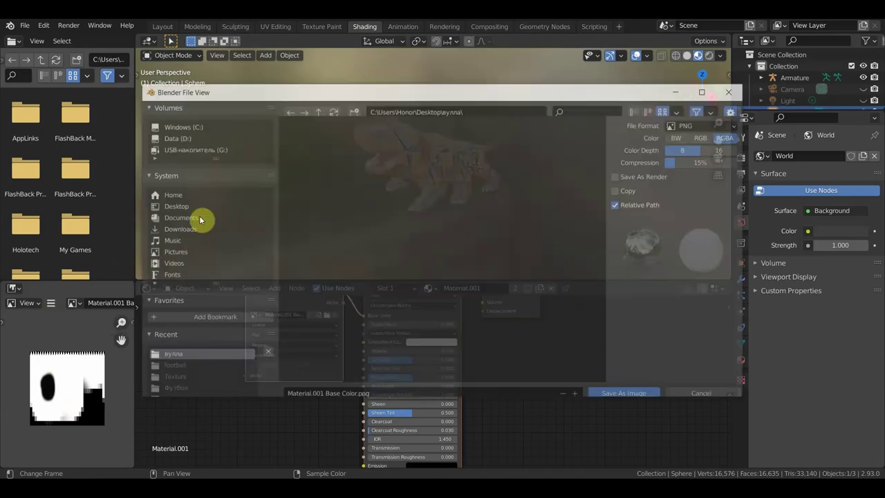
left_click(718, 133)
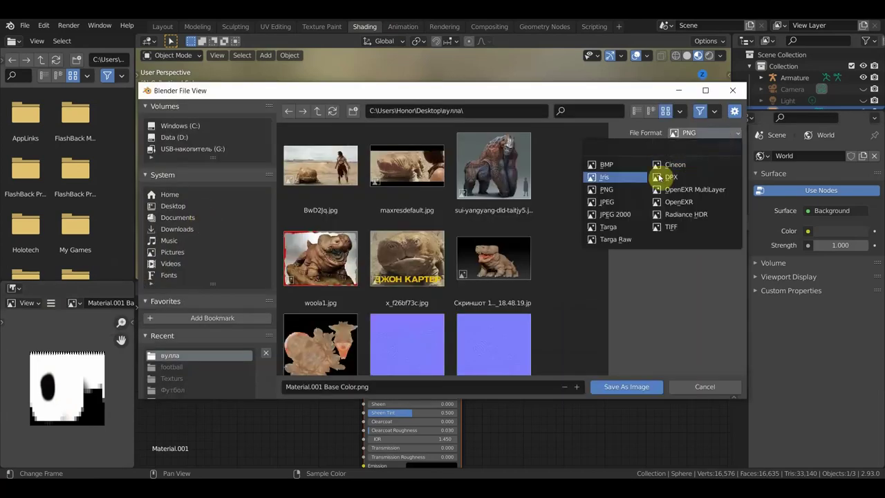
left_click(611, 201)
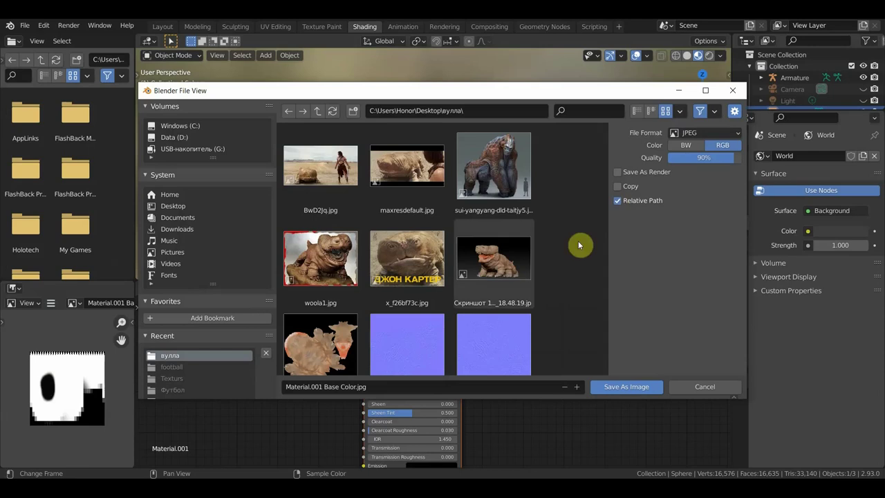
left_click(629, 387)
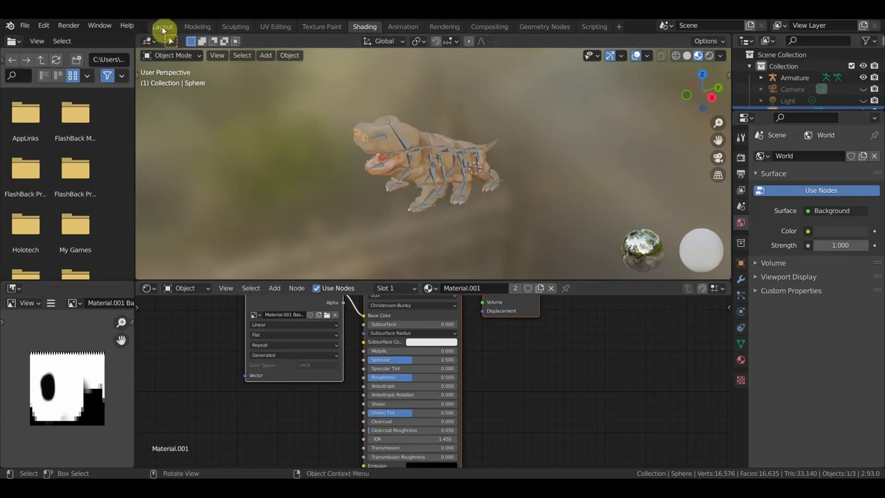
- Return to the Layout workspace and orbit around the creature to inspect its eyes
left_click(163, 28)
scroll(360, 194, "down", 3)
scroll(442, 263, "down", 1)
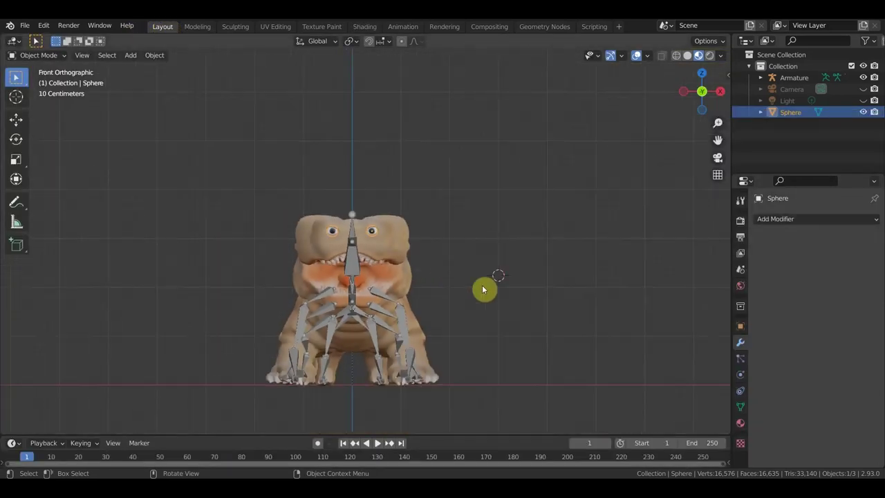
middle_click_drag(476, 304, 452, 252)
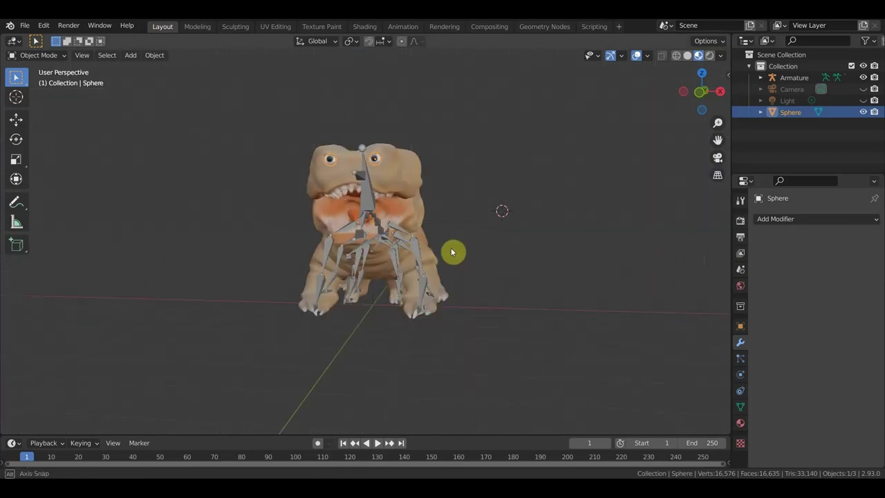
middle_click_drag(451, 252, 460, 279)
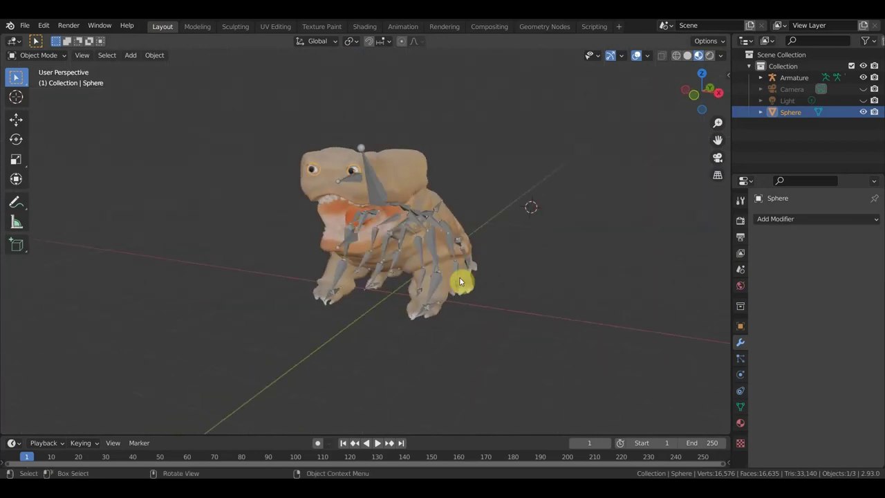
left_click(538, 318)
scroll(537, 277, "up", 4)
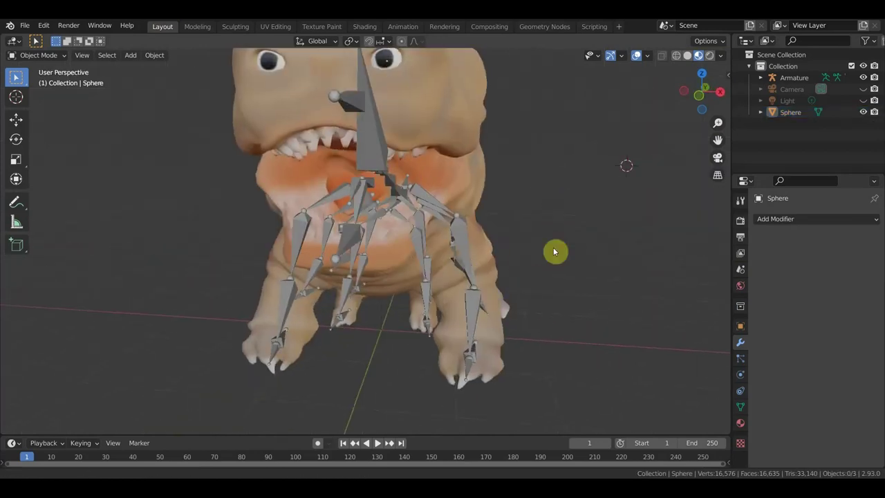
middle_click_drag(558, 251, 557, 294)
key("KP_1")
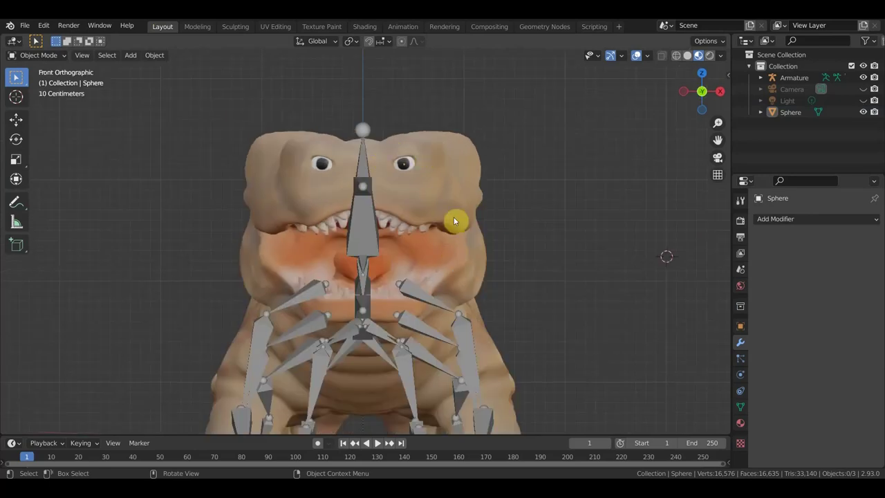
scroll(434, 253, "down", 3)
mouse_move(446, 256)
middle_mouse_down()
mouse_move(373, 267)
mouse_move(421, 231)
mouse_move(385, 226)
mouse_move(442, 238)
middle_mouse_up()
scroll(471, 239, "down", 2)
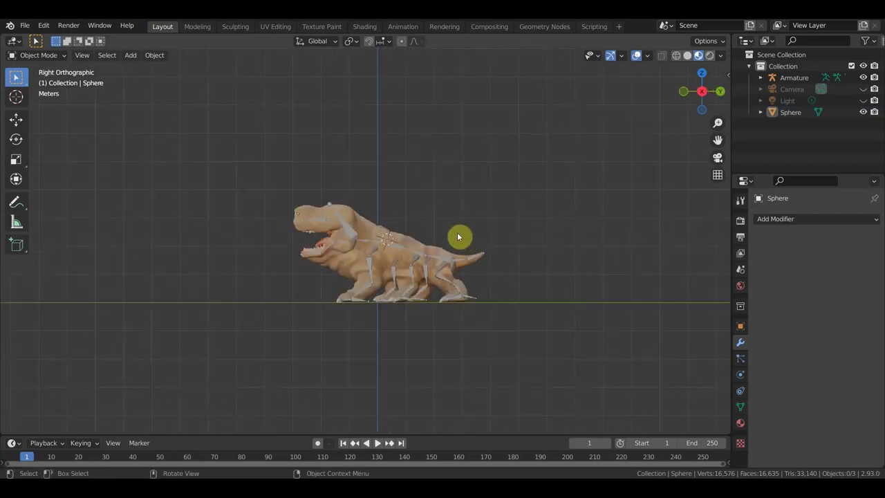
scroll(458, 237, "up", 1)
- Save the project as вулла1.blend and select the armature from the front view
left_click(24, 26)
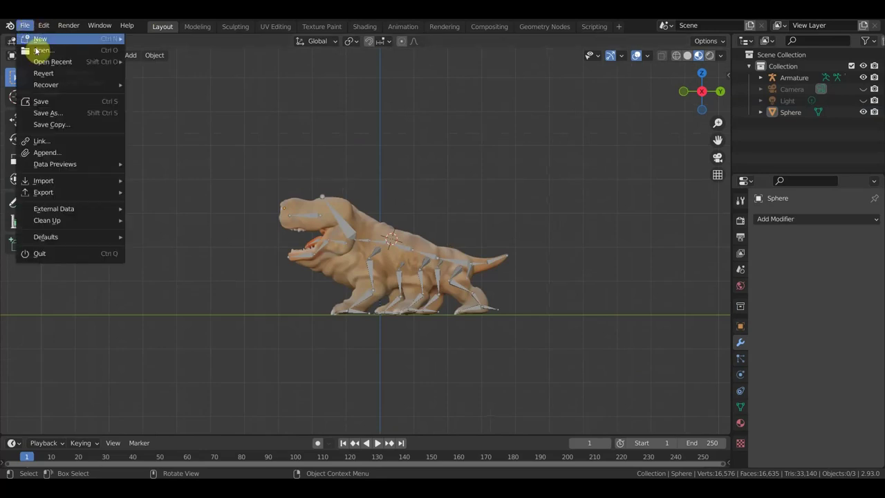
left_click(58, 104)
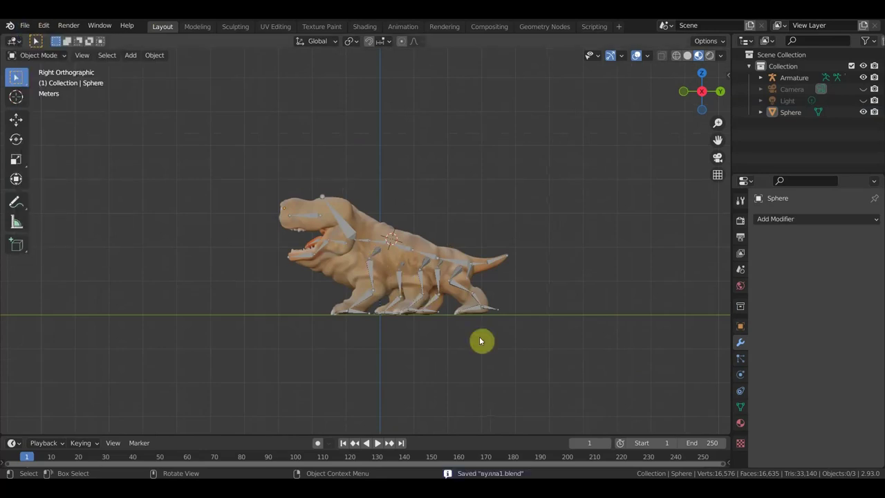
mouse_move(482, 340)
middle_mouse_down()
mouse_move(560, 352)
mouse_move(606, 346)
middle_mouse_up()
scroll(526, 348, "up", 2)
mouse_move(517, 344)
middle_mouse_down()
mouse_move(583, 341)
mouse_move(524, 309)
middle_mouse_up()
key("KP_1")
scroll(579, 336, "up", 3)
left_click(466, 299)
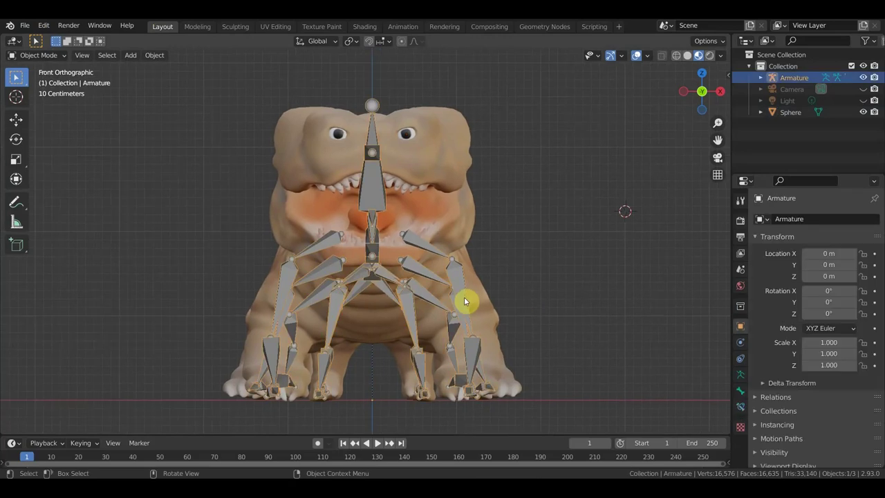
- Put the armature in Pose Mode and keyframe Location & Rotation for all bones at frame 1
left_click(47, 59)
left_click(41, 93)
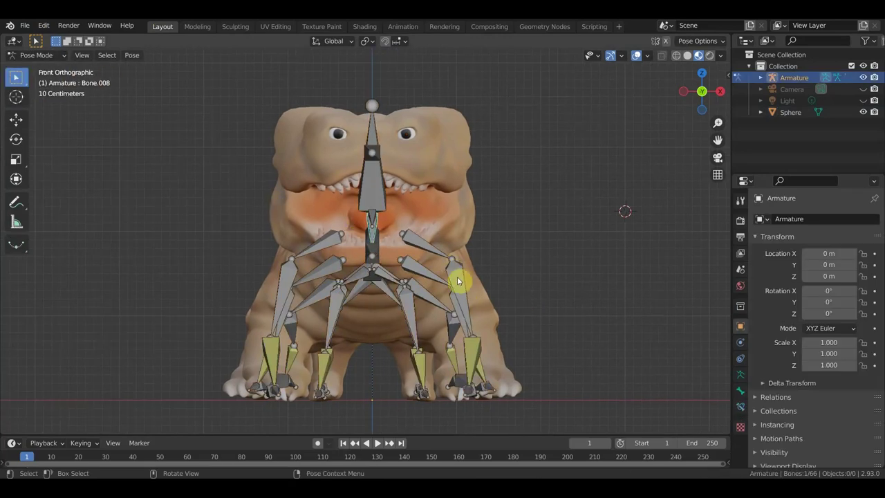
scroll(510, 374, "down", 2)
left_click_drag(192, 435, 198, 372)
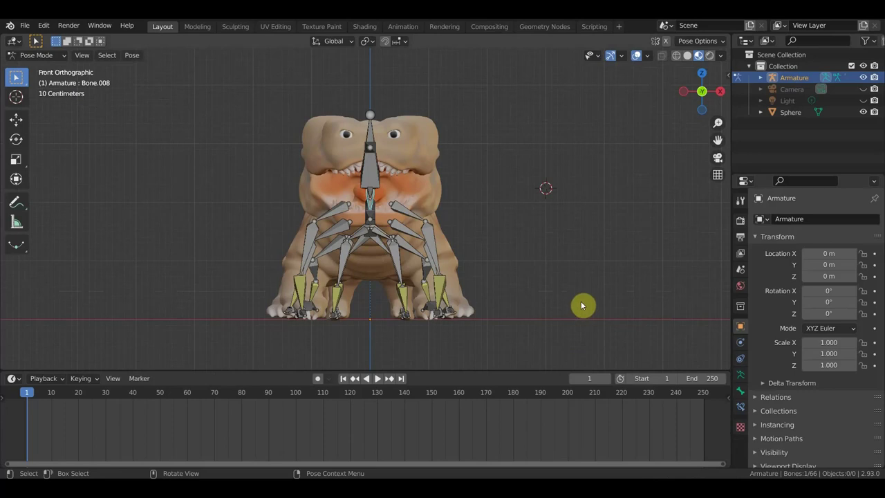
key("a")
key("i")
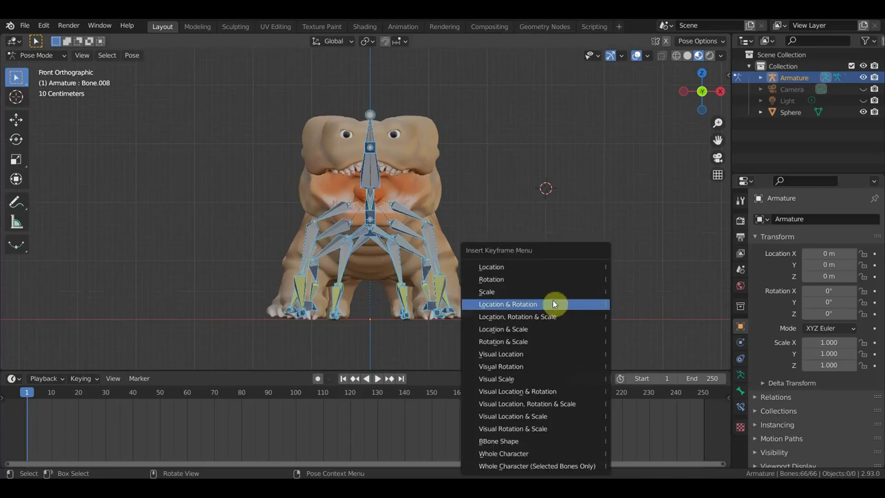
left_click(547, 307)
- Scroll the enlarged timeline and set the current frame to 10
middle_click_drag(53, 415, 337, 448)
scroll(191, 426, "up", 2)
scroll(191, 425, "up", 2)
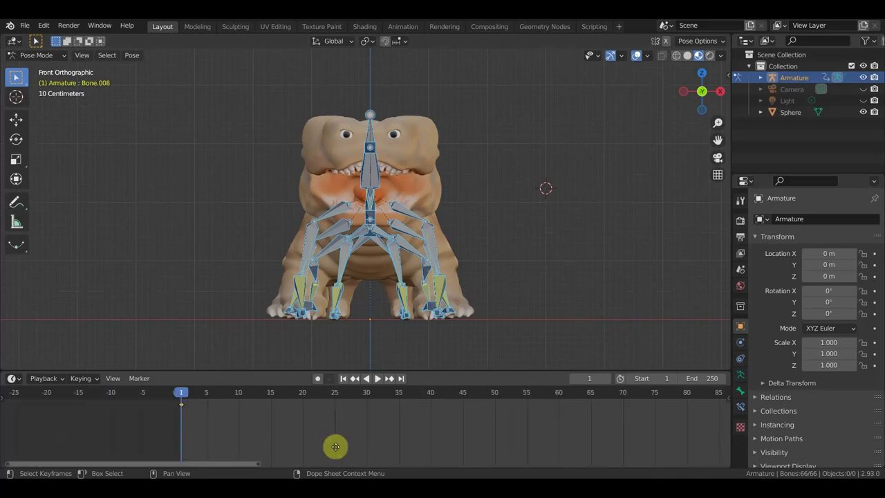
scroll(235, 425, "up", 1)
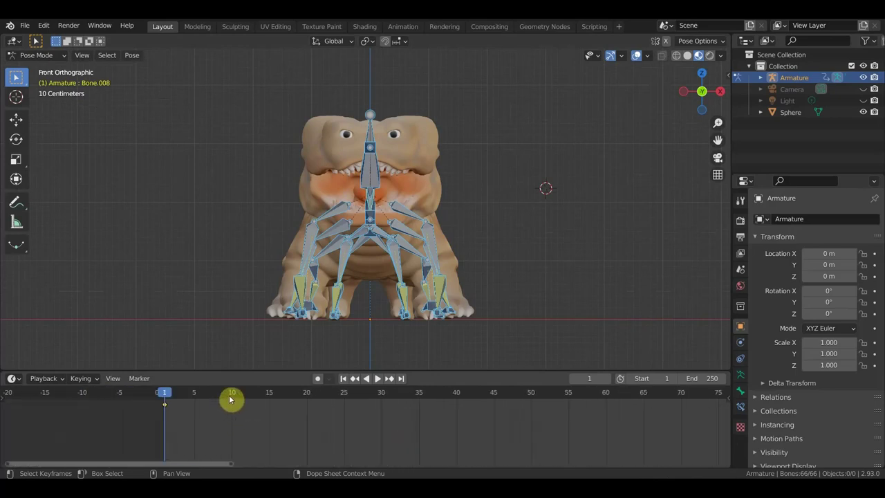
left_click(232, 399)
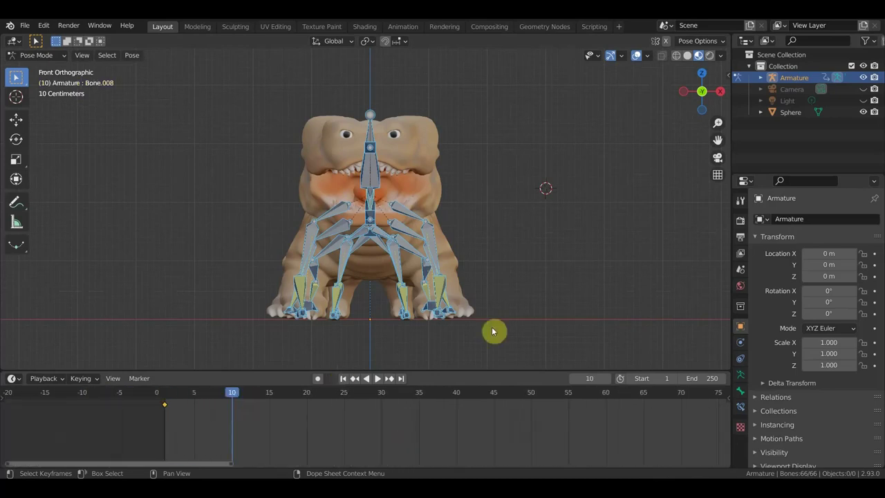
- Move a front leg bone and the left foot bone into the new stride position
middle_click_drag(491, 307, 386, 324)
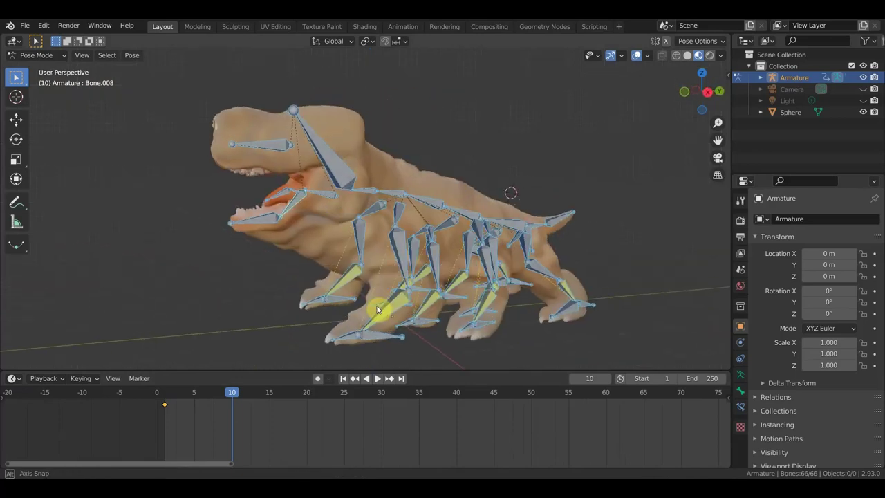
left_click(385, 336)
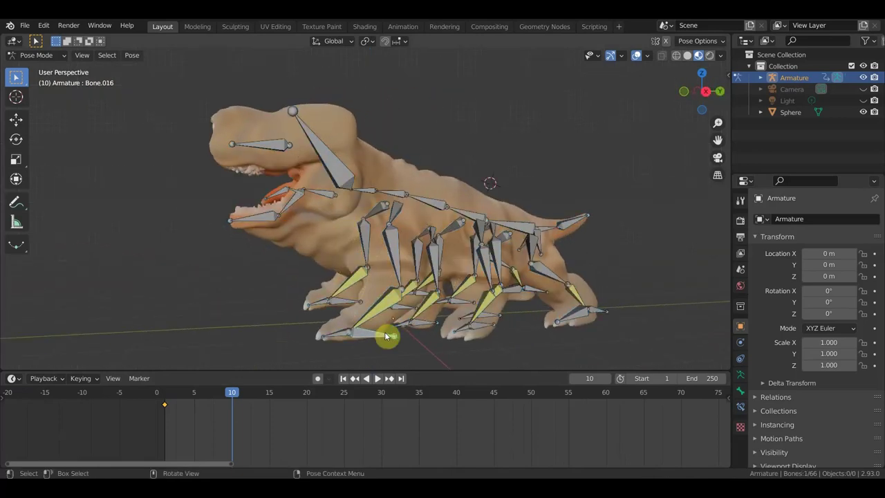
key("g")
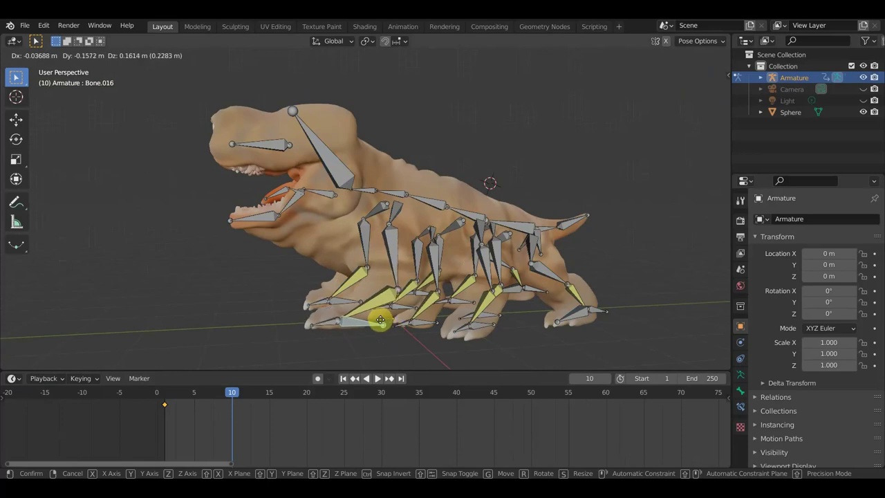
left_click(375, 318)
middle_click_drag(375, 321, 504, 316)
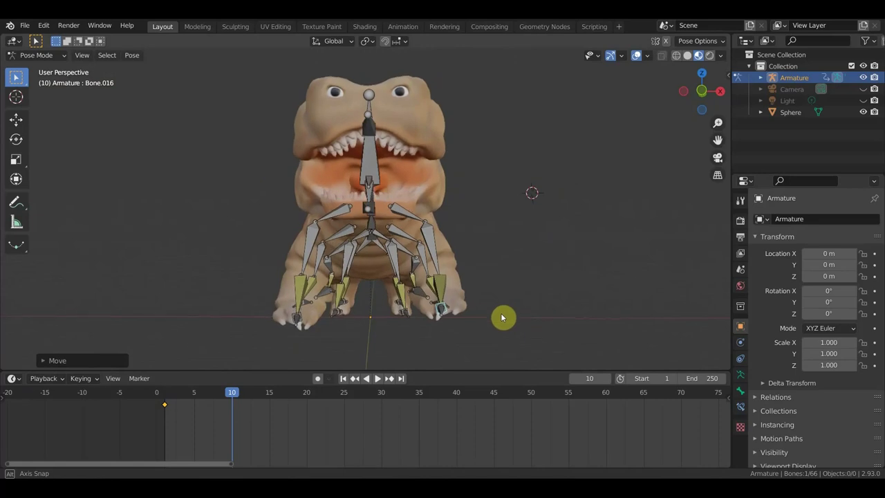
middle_click_drag(344, 324, 323, 307)
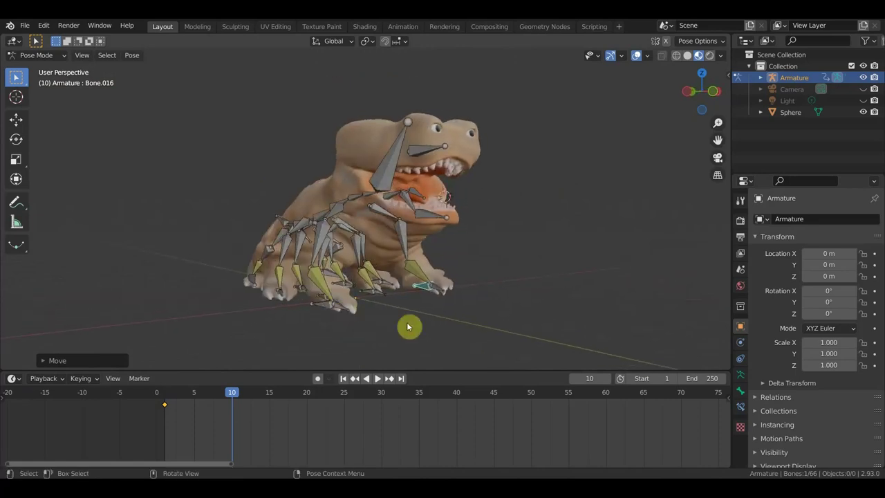
left_click(409, 327)
middle_click_drag(412, 330, 369, 330)
key("g")
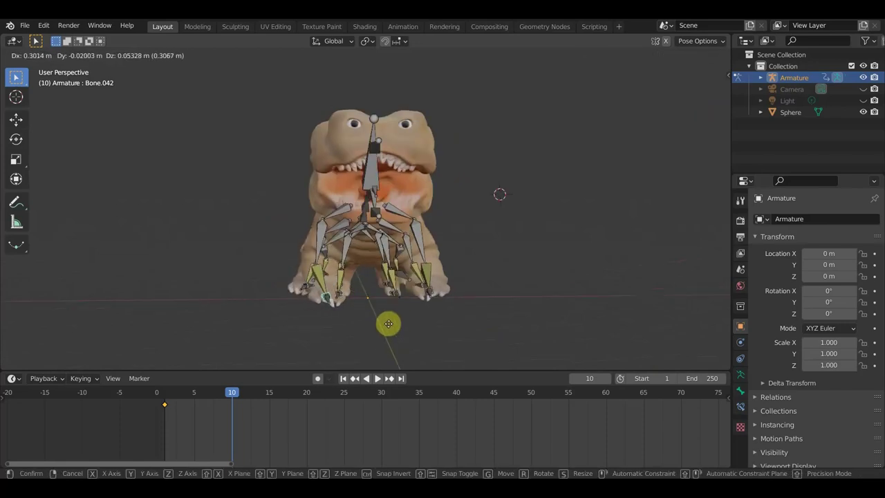
left_click(390, 326)
- Move the back foot bone and another foot bone, then check from the front orthographic view
mouse_move(379, 333)
middle_mouse_down()
mouse_move(265, 330)
mouse_move(469, 306)
mouse_move(500, 312)
mouse_move(473, 304)
middle_mouse_up()
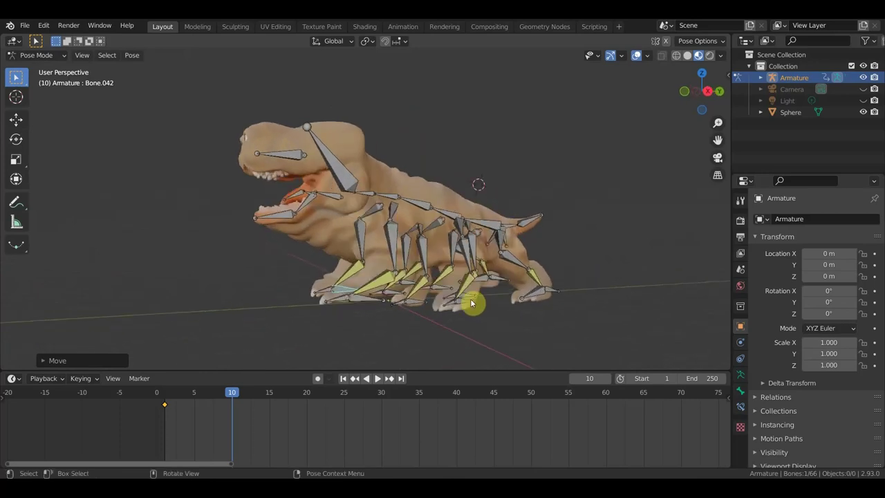
left_click(556, 294)
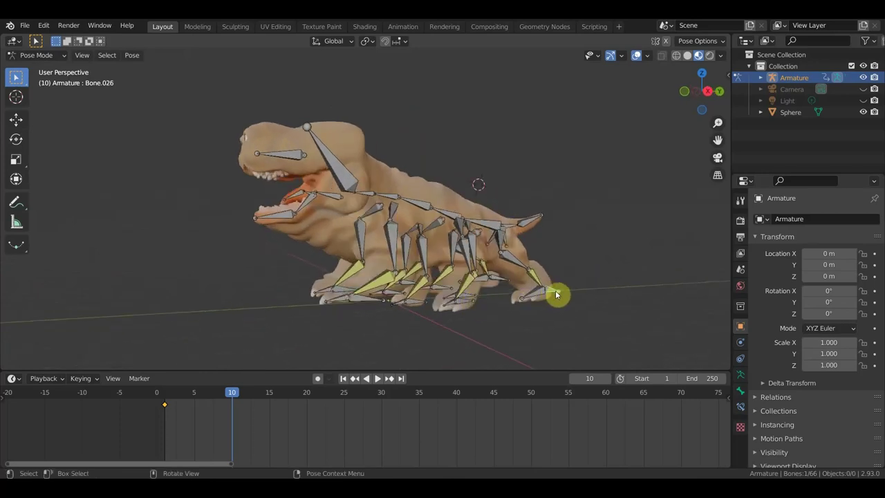
key("g")
left_click(544, 288)
mouse_move(547, 292)
middle_mouse_down()
mouse_move(454, 312)
mouse_move(493, 302)
mouse_move(482, 309)
middle_mouse_up()
left_click(466, 304)
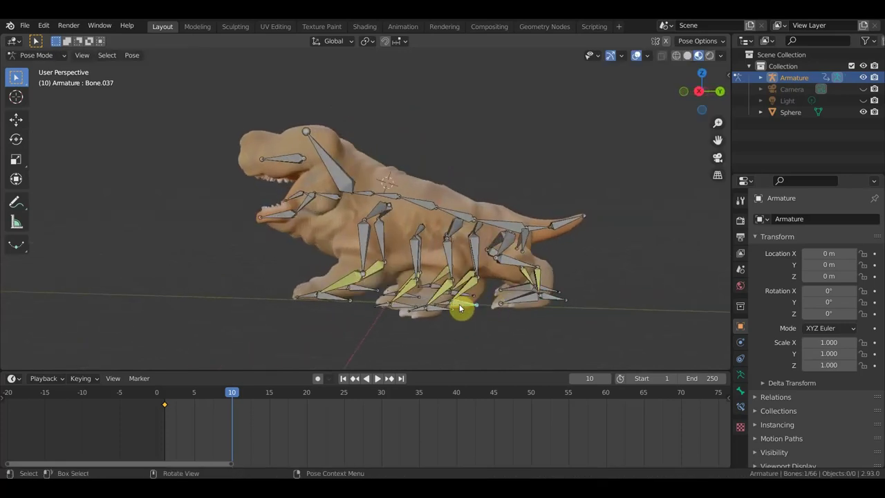
key("g")
left_click(401, 300)
mouse_move(401, 300)
middle_mouse_down()
mouse_move(448, 315)
mouse_move(546, 308)
middle_mouse_up()
key("g")
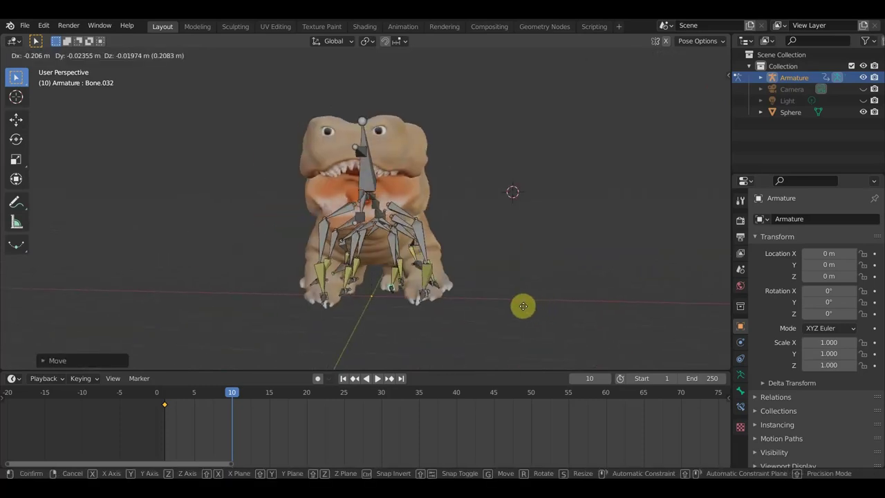
left_click(524, 308)
key("KP_1")
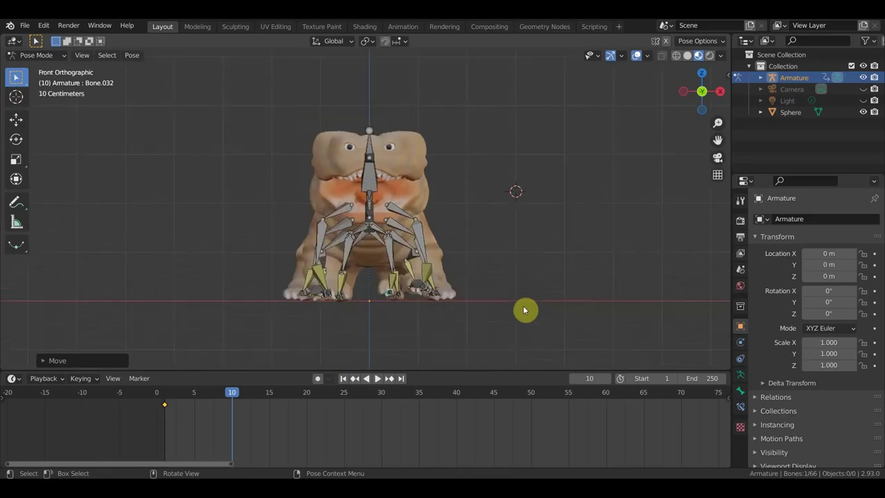
- Keyframe Location & Rotation for all bones at frame 10 and scrub to preview
key("a")
key("i")
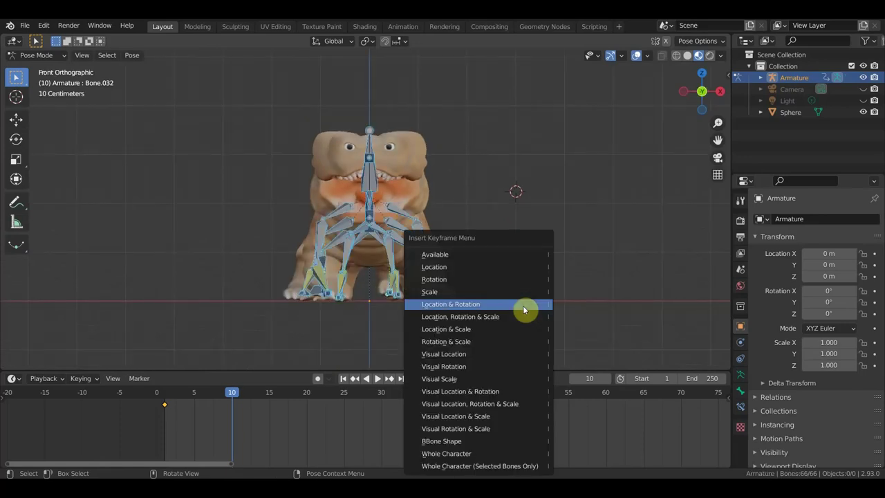
left_click(523, 306)
mouse_move(310, 396)
left_mouse_down()
mouse_move(182, 391)
mouse_move(233, 392)
left_mouse_up()
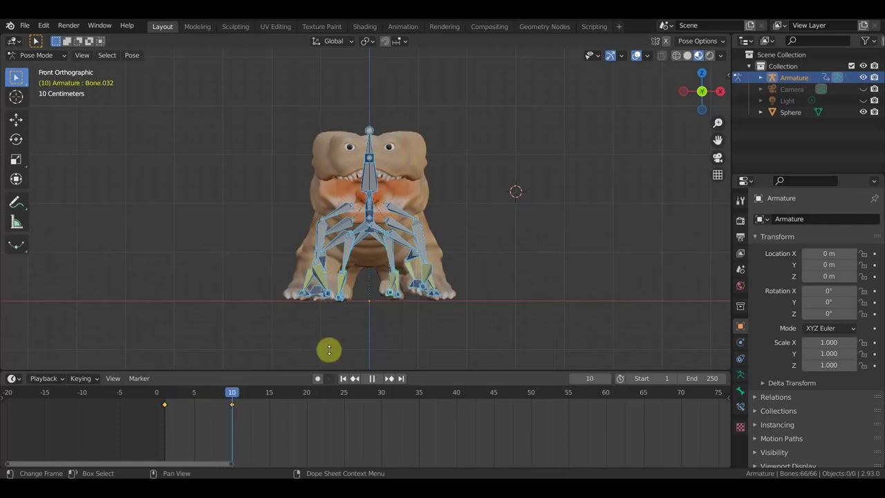
- Rotate the jaw bone Bone.007 slightly, working in Right orthographic view
key("KP_3")
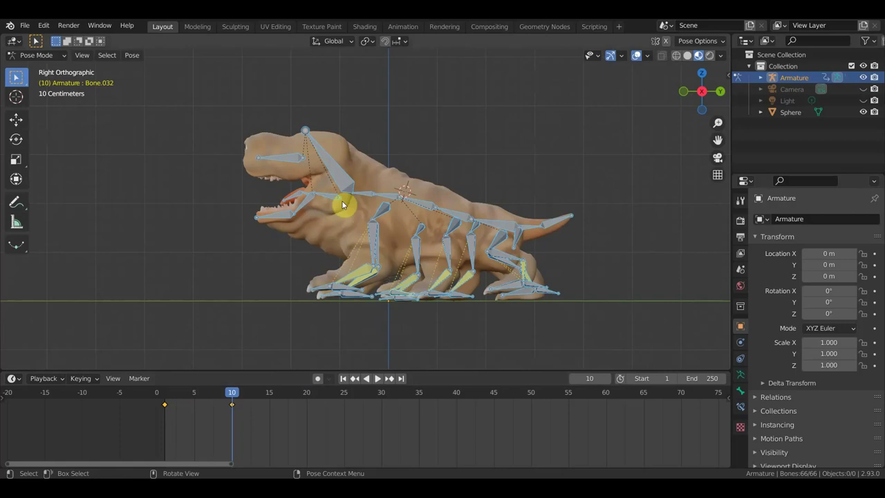
left_click(395, 223)
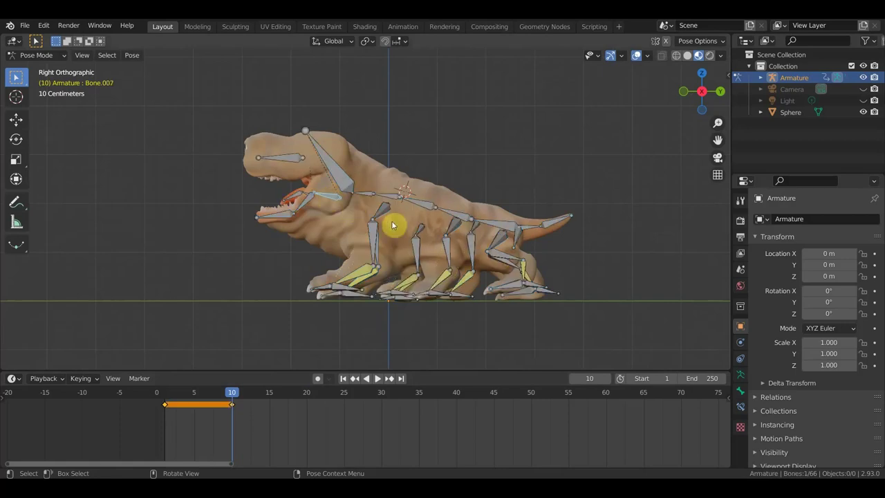
scroll(410, 220, "up", 1)
key("r")
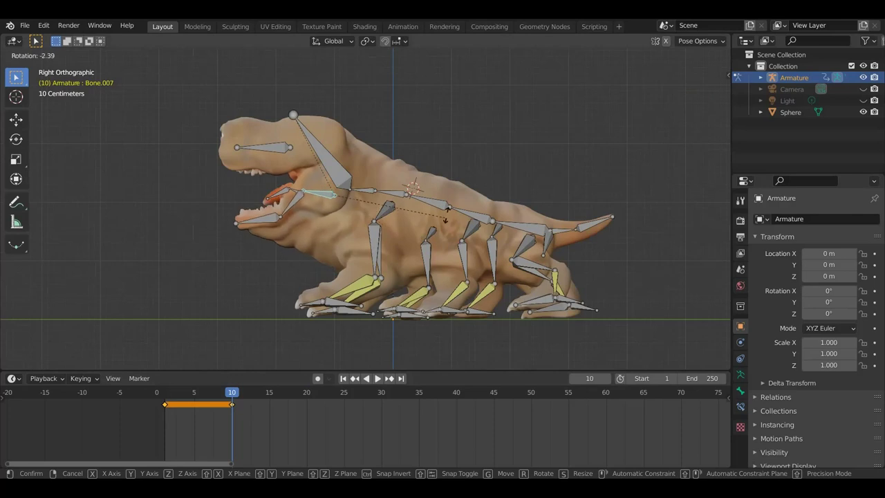
left_click(451, 213)
- In Edit Mode, parent the small mouth bone to the jaw bone with Keep Offset
left_click(36, 55)
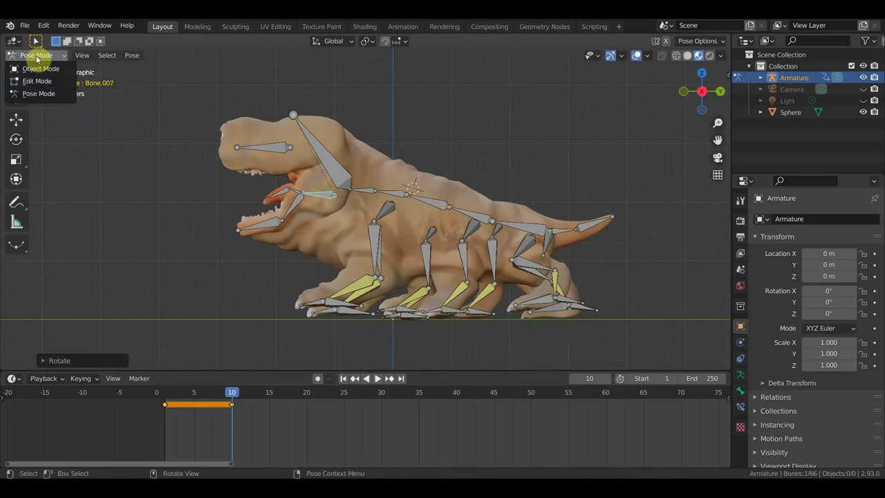
left_click(38, 80)
scroll(277, 235, "up", 4)
mouse_move(291, 217)
middle_mouse_down()
mouse_move(329, 226)
mouse_move(236, 185)
middle_mouse_up()
left_click(241, 188)
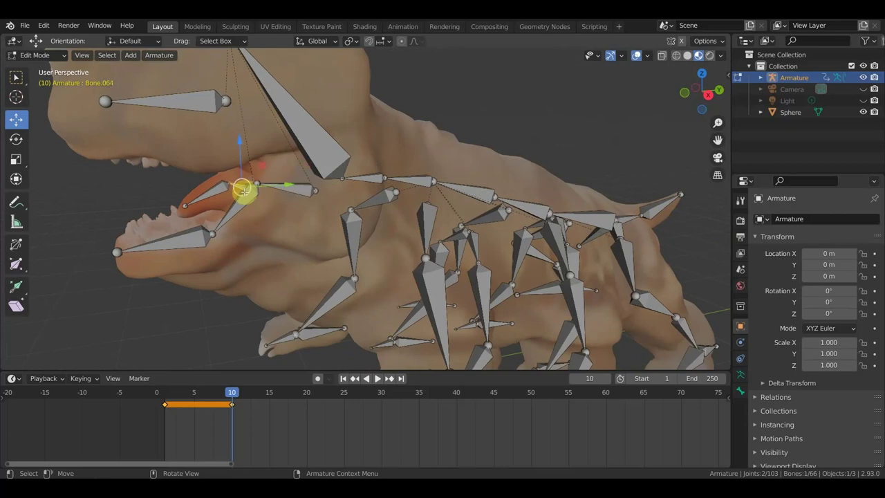
left_click(323, 198, "shift")
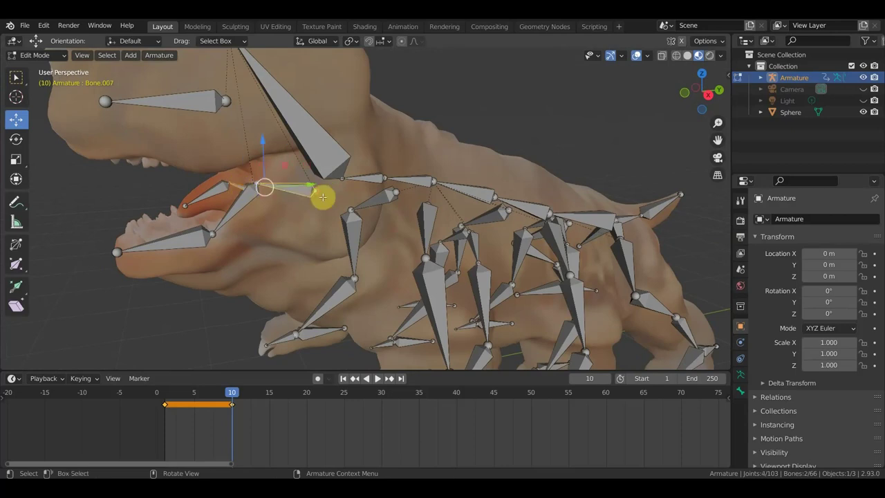
key("ctrl+p")
left_click(323, 200)
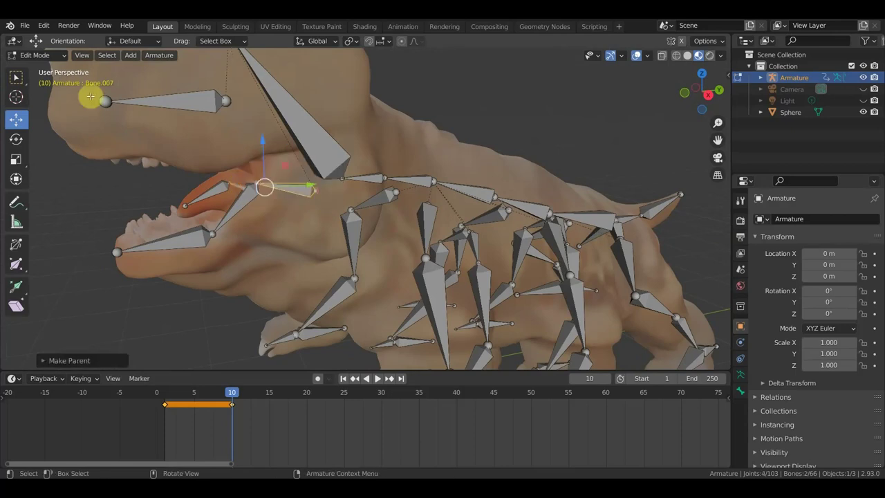
- Back in Pose Mode, test-rotate the head bone to check the jaw, then undo it
left_click(38, 55)
left_click(47, 92)
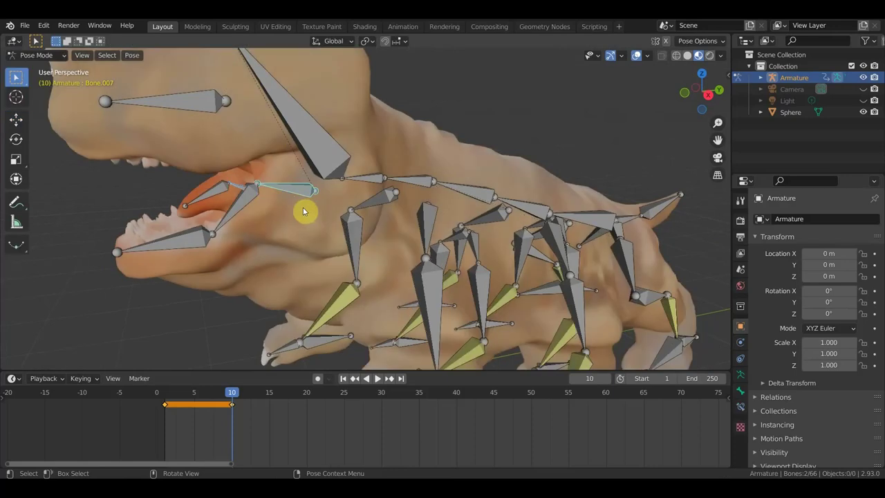
mouse_move(276, 197)
middle_mouse_down()
mouse_move(271, 193)
mouse_move(287, 192)
middle_mouse_up()
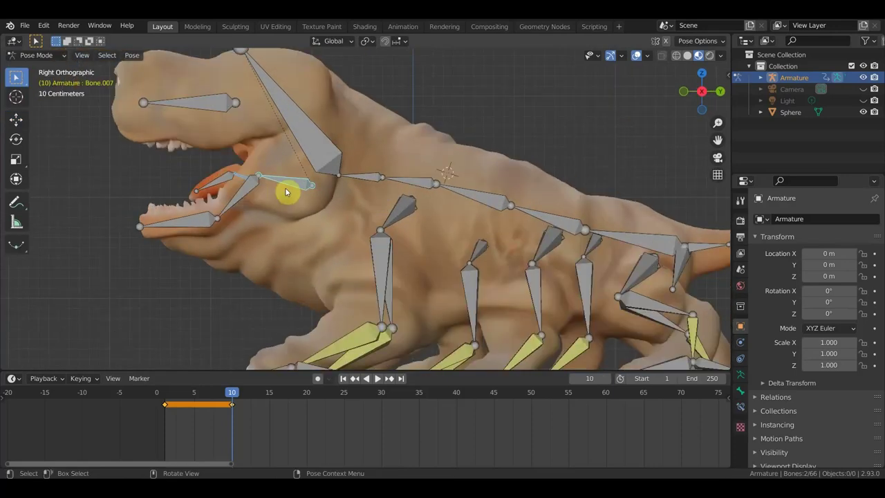
scroll(286, 190, "down", 2)
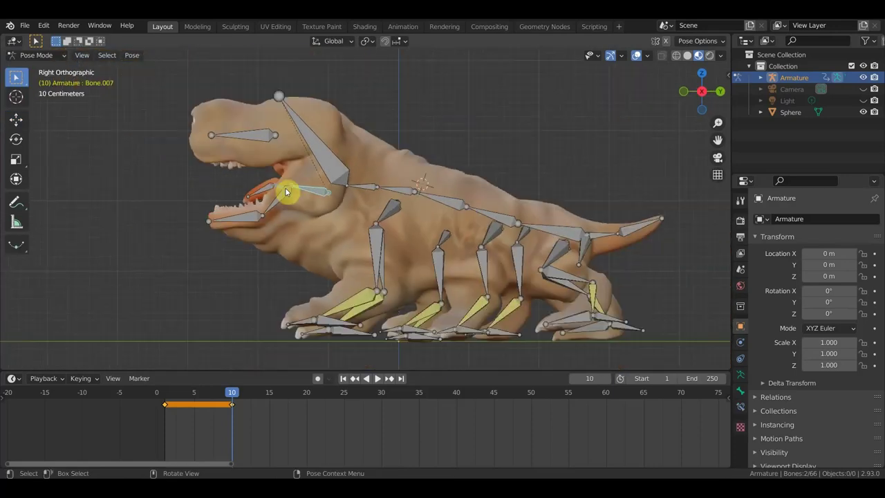
left_click(338, 168)
key("r")
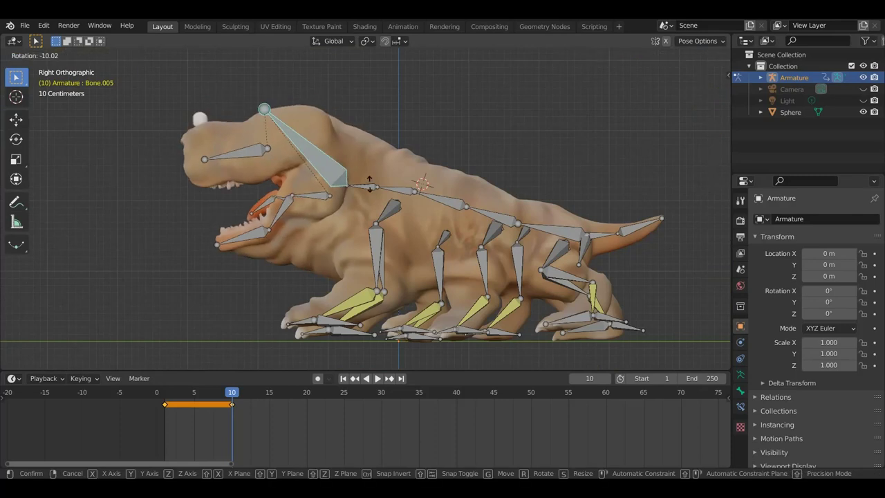
left_click(370, 187)
key("ctrl+z")
- In Object Mode, select the creature mesh together with the armature
mouse_move(362, 182)
middle_mouse_down()
mouse_move(203, 142)
mouse_move(326, 173)
middle_mouse_up()
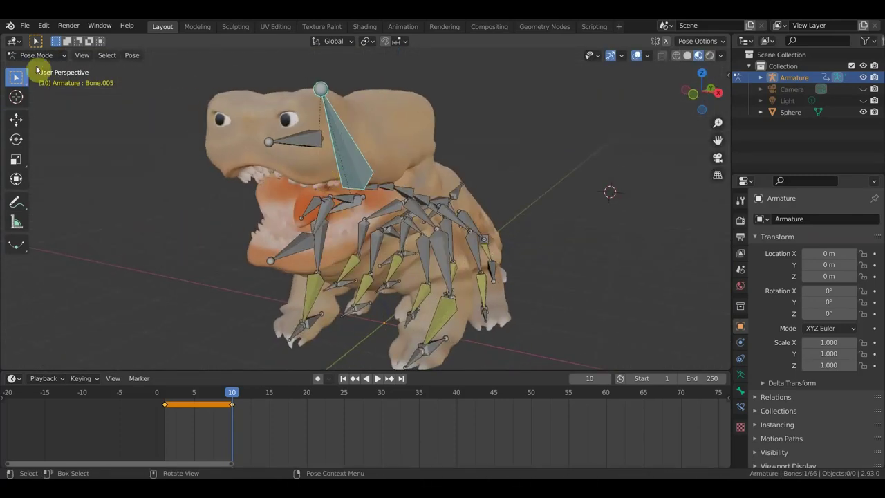
left_click(38, 55)
left_click(41, 68)
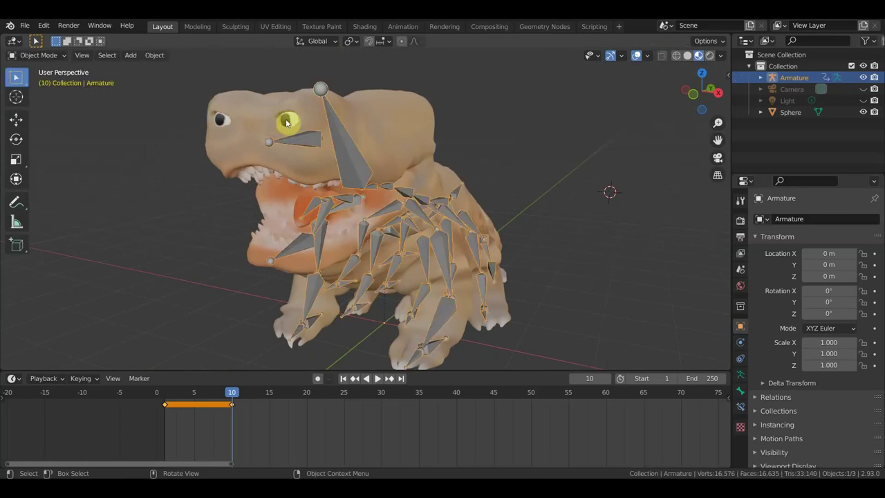
left_click(287, 122)
left_click(287, 123, "shift")
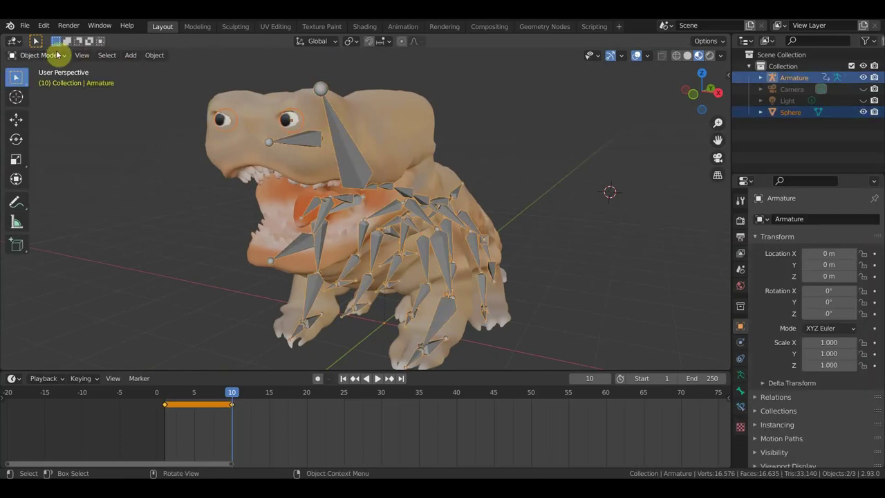
- Bind the creature mesh to the armature With Automatic Weights
left_click(51, 55)
left_click(55, 94)
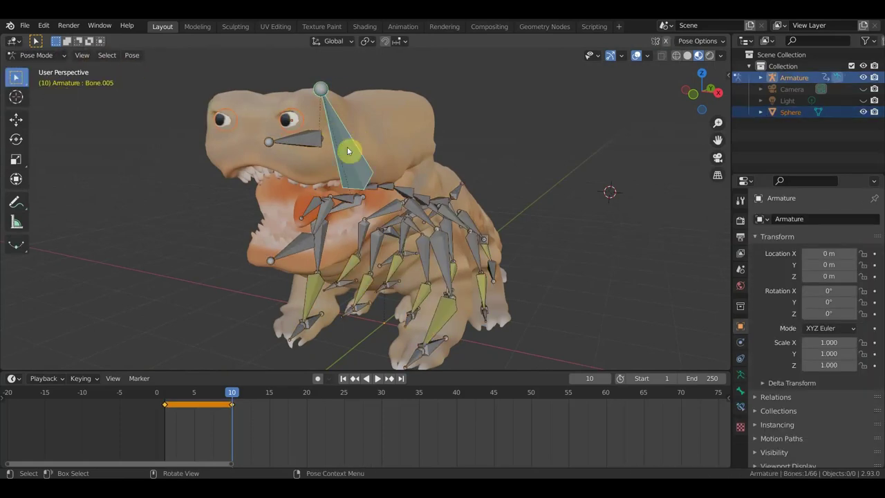
key("ctrl+p")
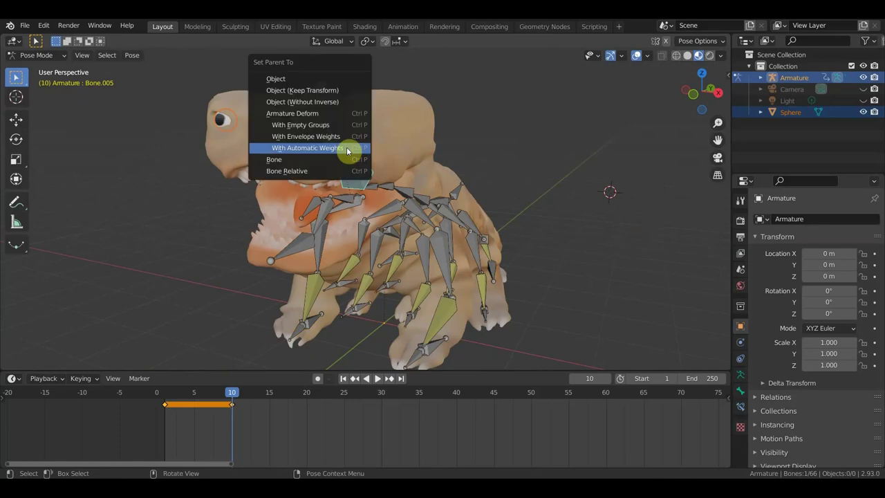
left_click(338, 163)
- Select the armature alone in Object Mode, return to Pose Mode and pick the head bone
left_click(38, 56)
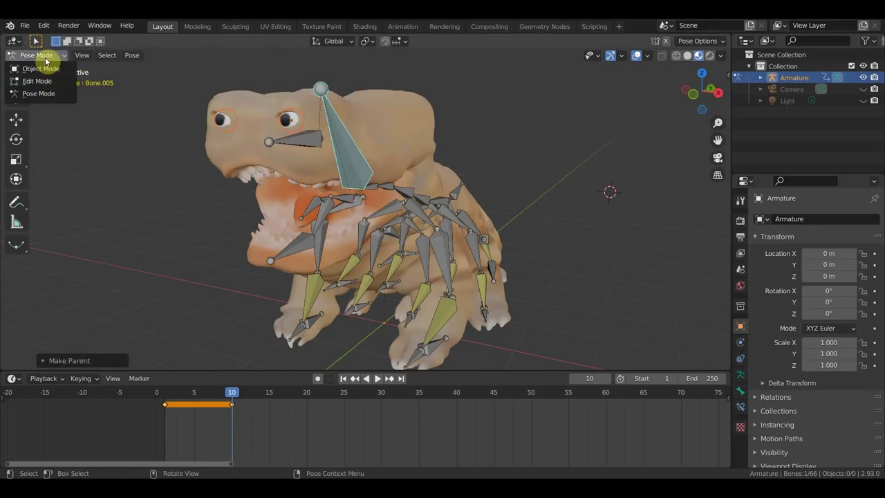
left_click(43, 69)
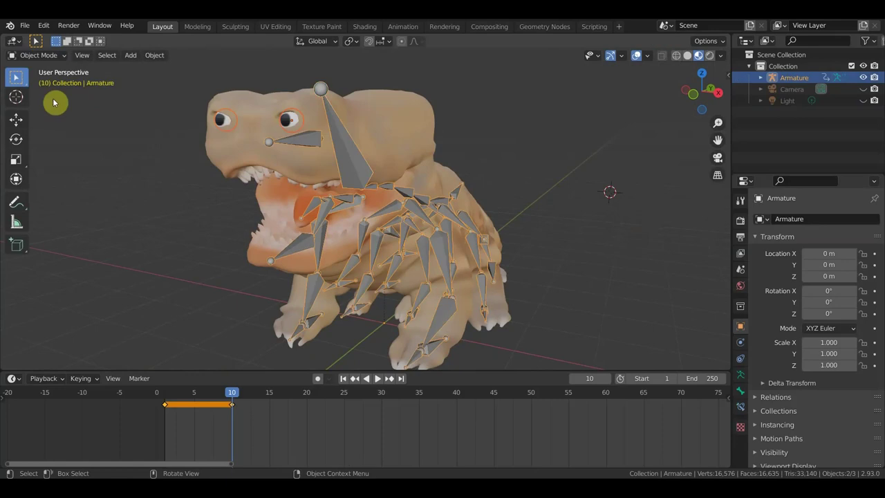
left_click(206, 131)
left_click(353, 166)
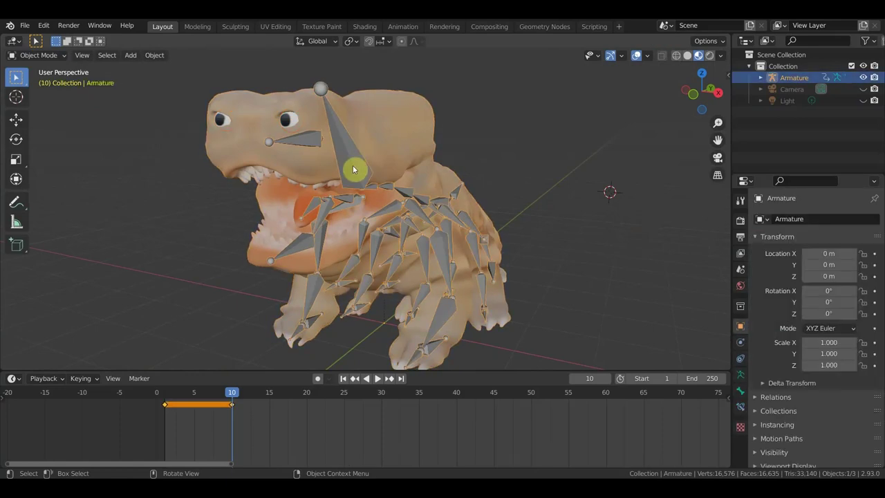
left_click(35, 55)
left_click(49, 96)
left_click(349, 181)
- From a side view, rotate the head bone into the frame-10 pose
key("KP_3")
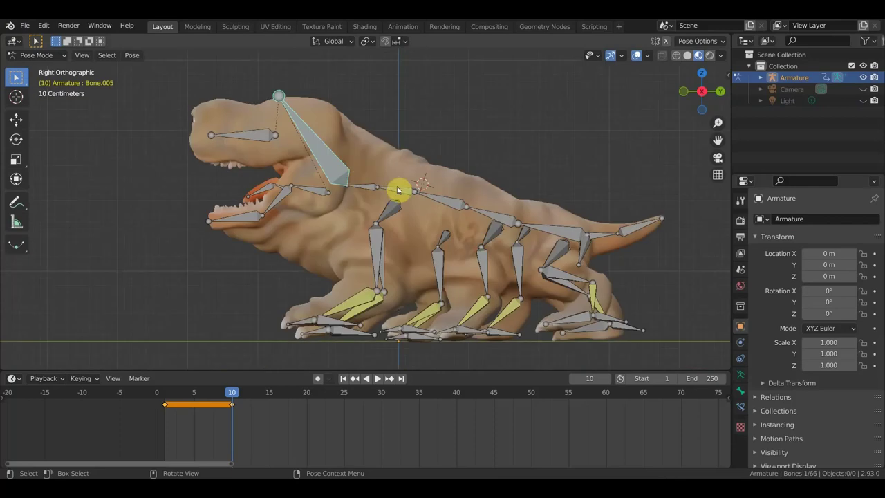
scroll(397, 187, "down", 2)
scroll(397, 188, "down", 2)
mouse_move(365, 257)
middle_mouse_down()
mouse_move(444, 269)
mouse_move(387, 268)
mouse_move(433, 230)
middle_mouse_up()
key("r")
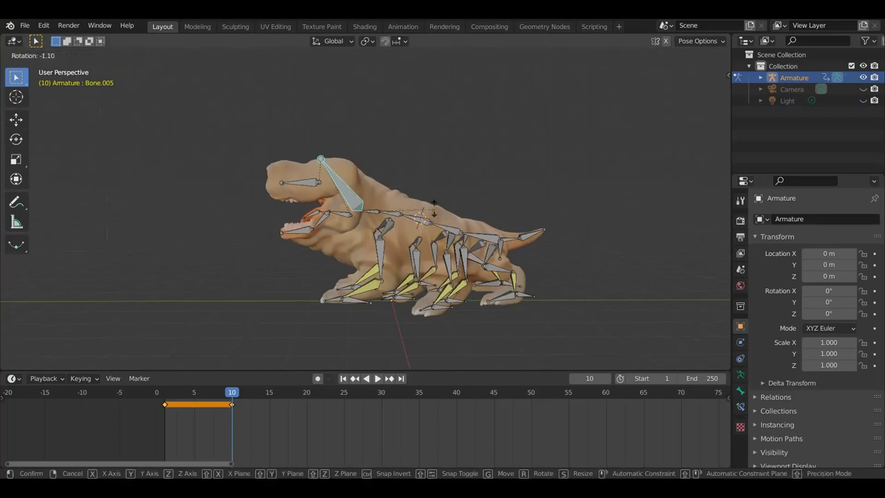
left_click(433, 203)
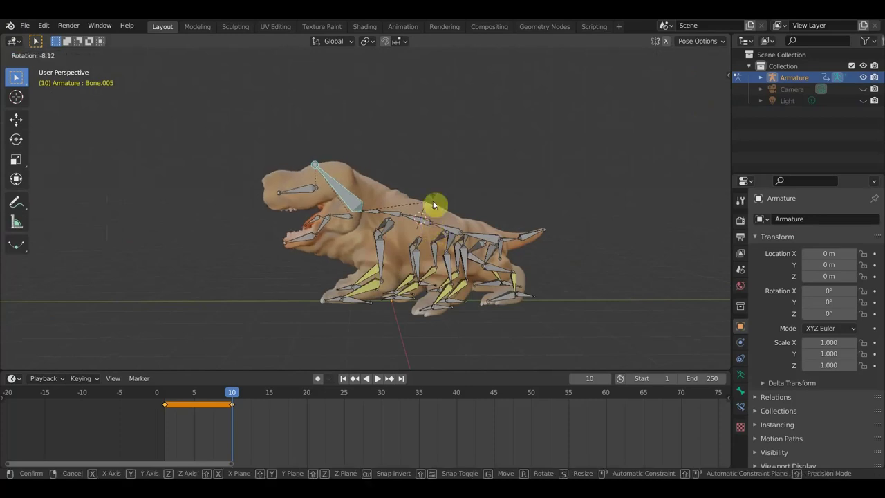
- Rotate the jaw, the adjacent mouth bone and the lower jaw to open the mouth
left_click(322, 225)
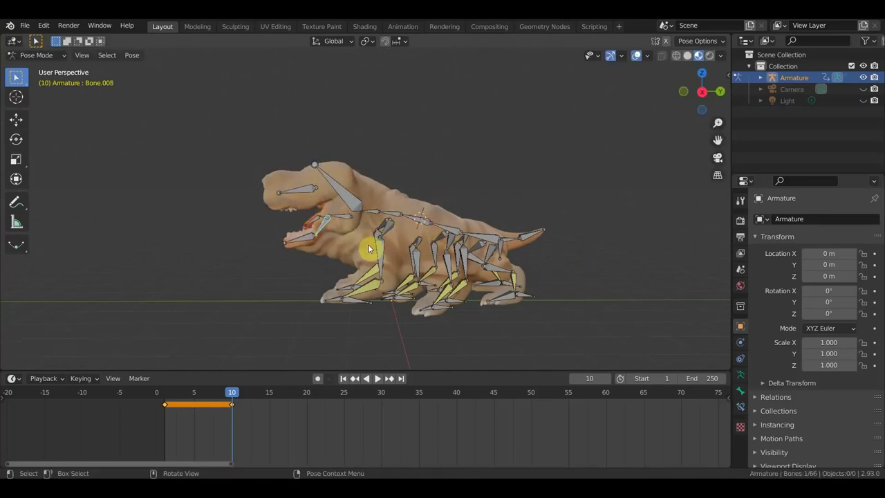
key("r")
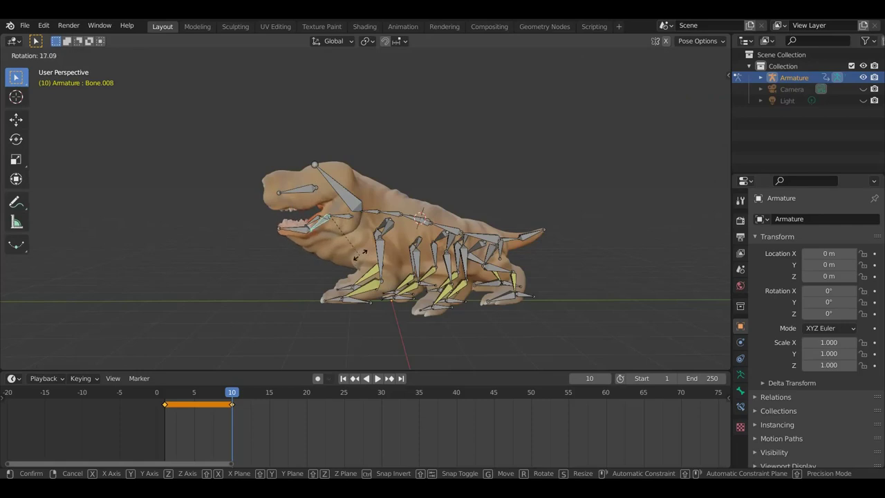
left_click(354, 239)
left_click(361, 230)
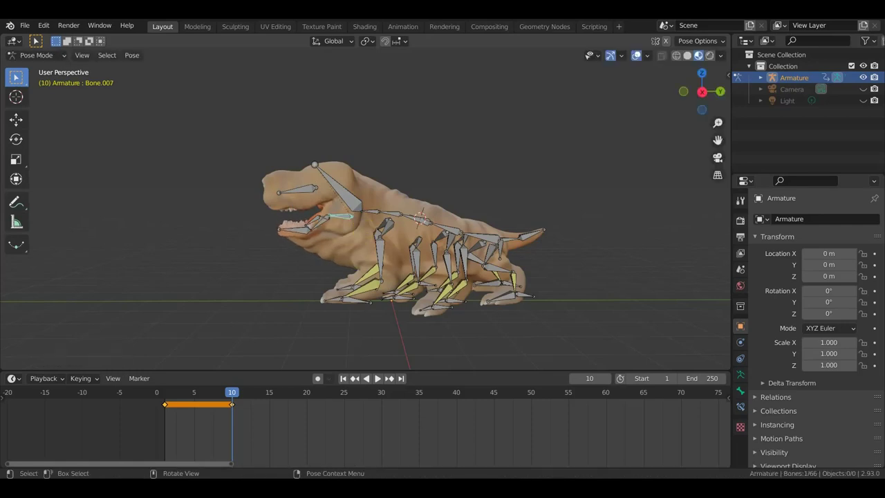
key("r")
left_click(360, 233)
mouse_move(361, 233)
middle_mouse_down()
mouse_move(450, 238)
mouse_move(364, 229)
middle_mouse_up()
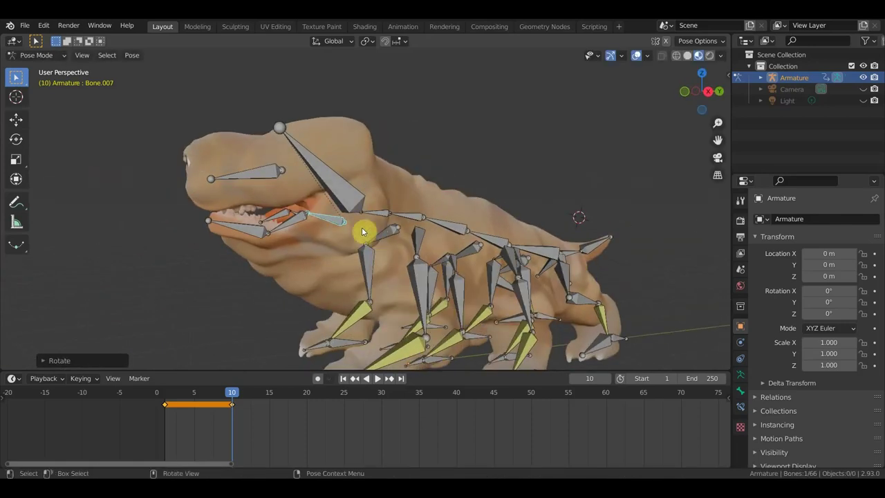
left_click(263, 223)
key("r")
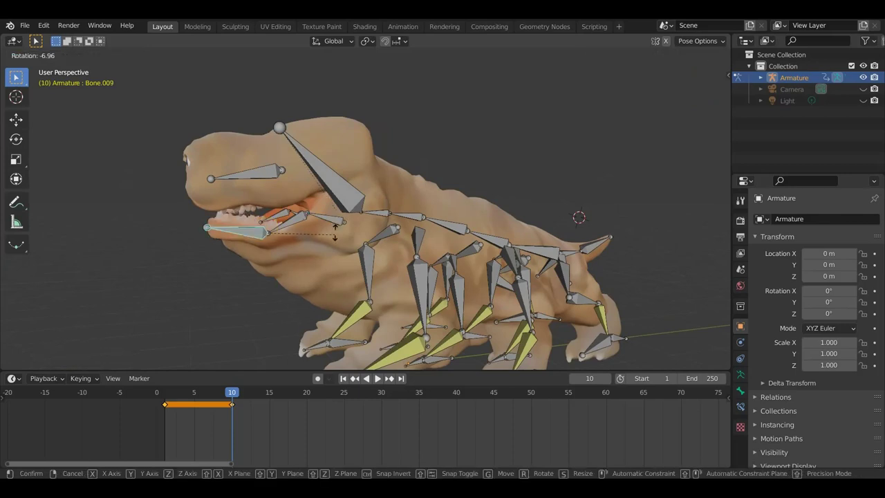
left_click(335, 230)
- From a front view, rotate the head bone again to tilt it up
middle_click_drag(343, 236, 460, 249)
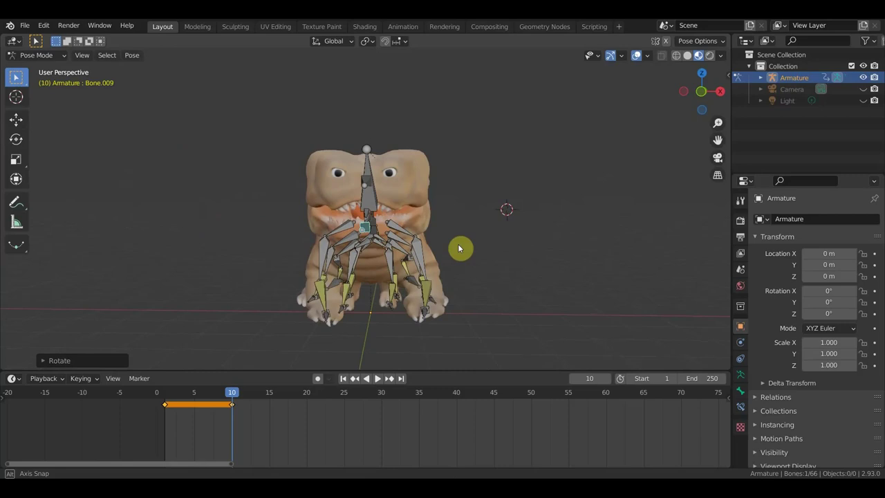
left_click(374, 173)
key("r")
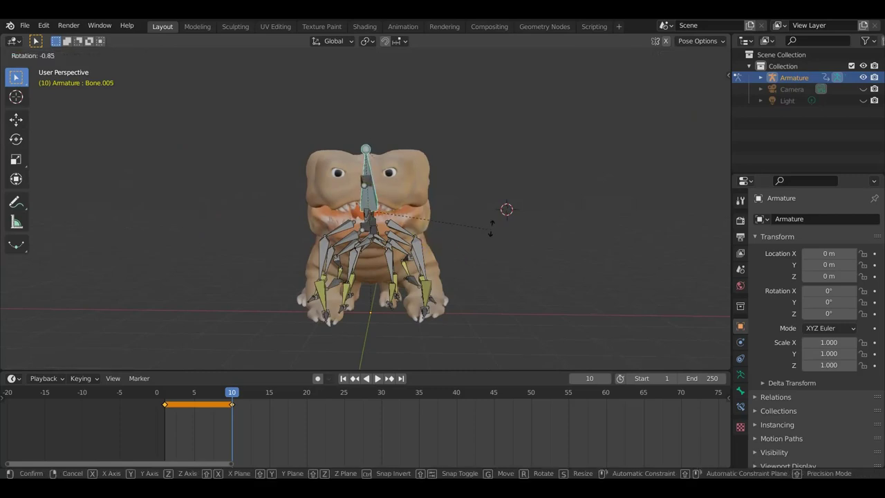
left_click(489, 214)
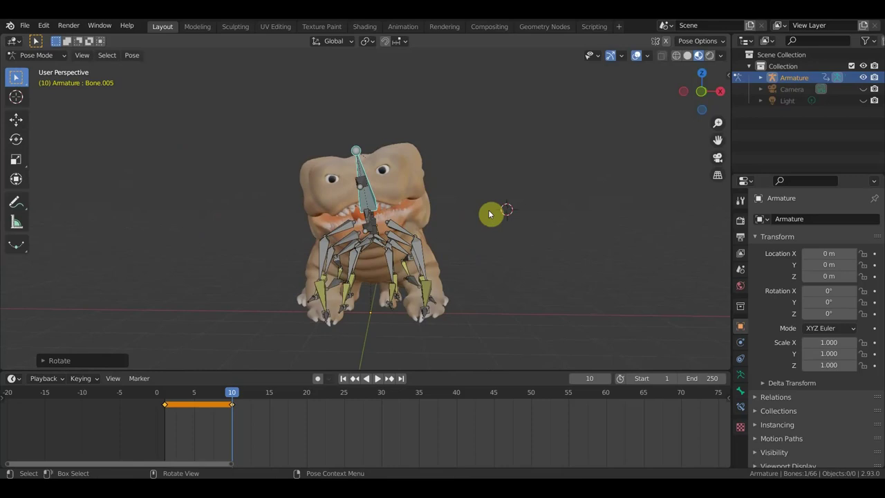
- Keyframe Location & Rotation for all bones at frame 10
key("a")
key("i")
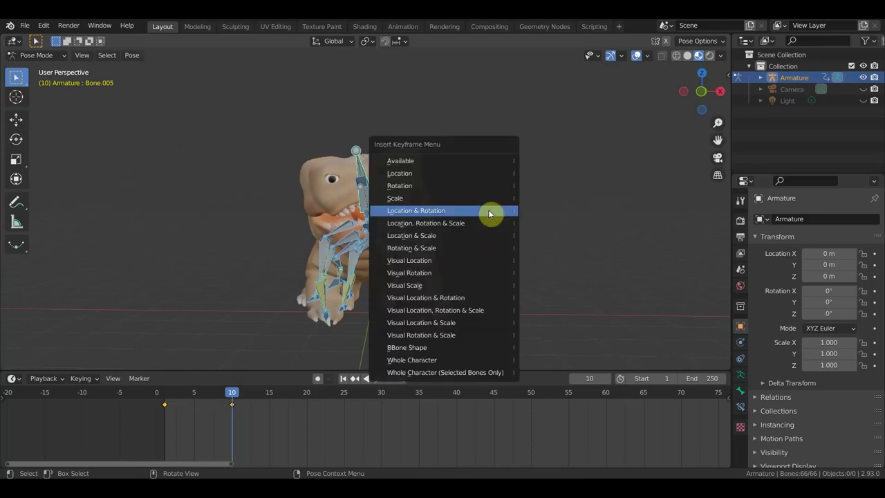
left_click(489, 214)
- At frame 20, rotate head bone Bone.005 by 12.8°
mouse_move(237, 393)
left_mouse_down()
mouse_move(200, 396)
mouse_move(294, 410)
left_mouse_up()
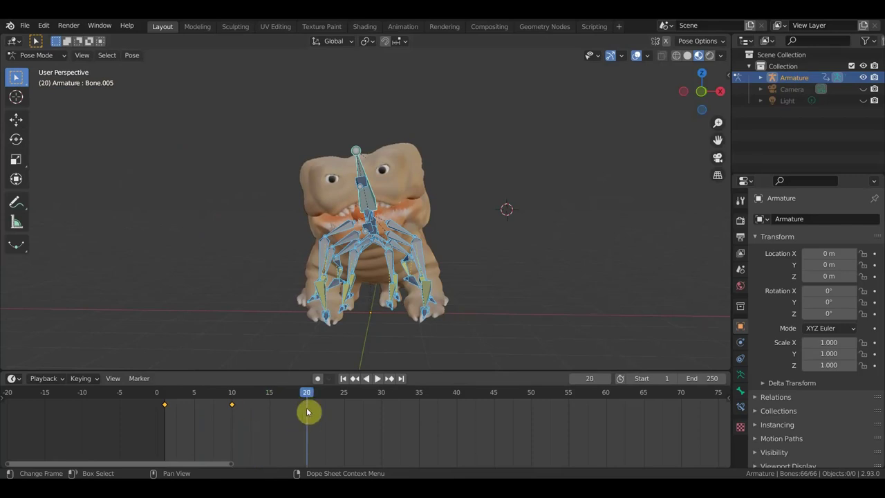
left_click(374, 202)
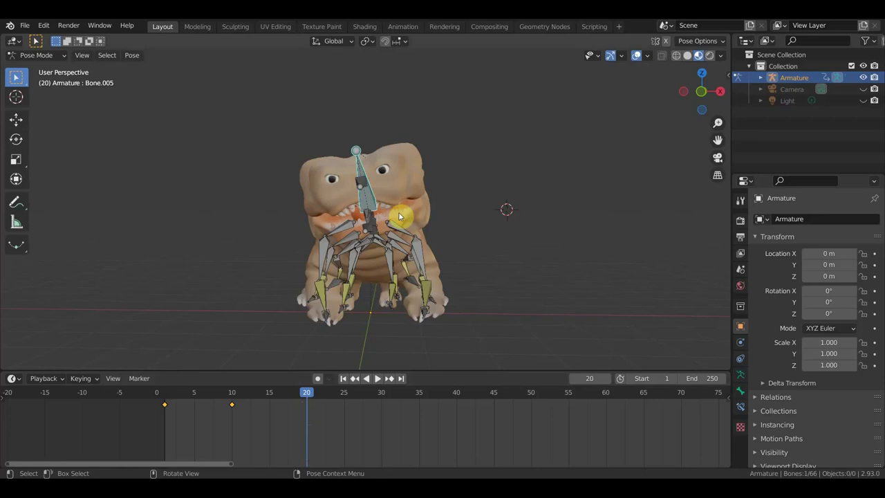
key("r")
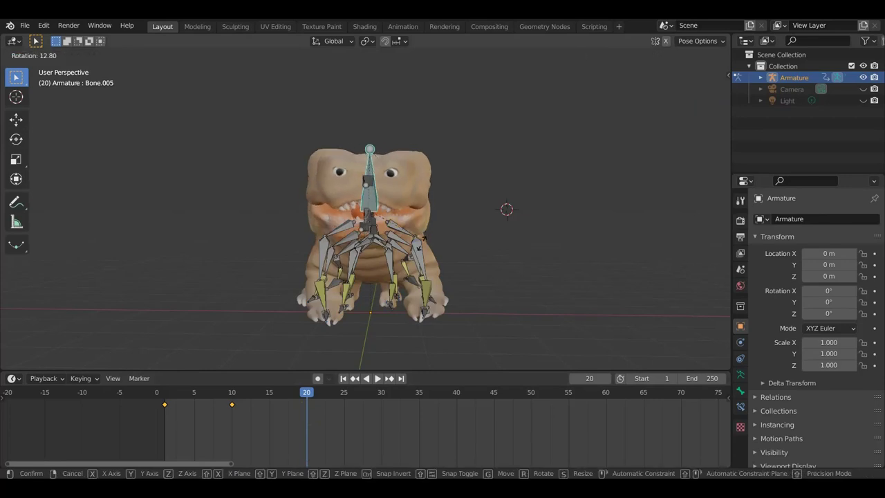
left_click(423, 317)
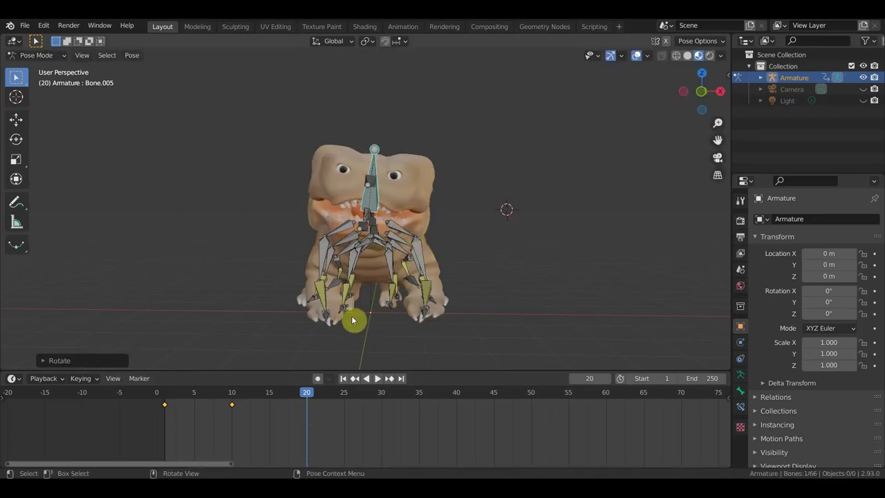
middle_click_drag(437, 326, 376, 326)
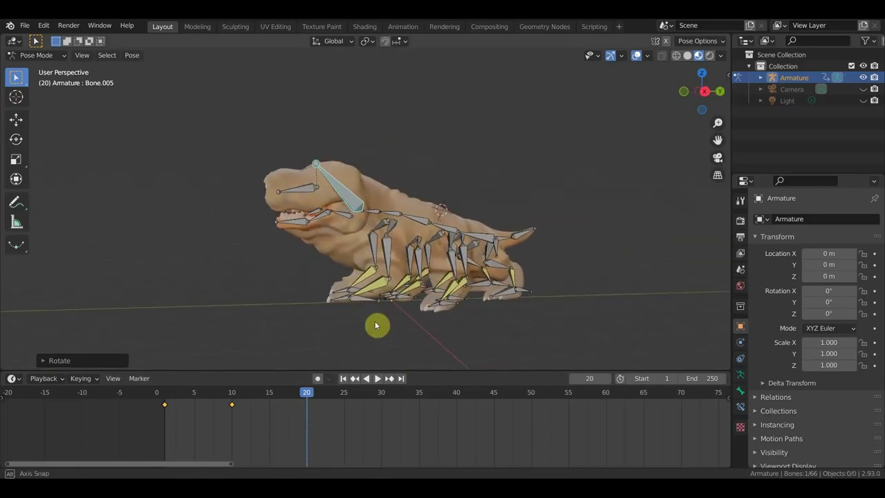
- Move the front foot bone to its frame-20 position
left_click(365, 297)
key("g")
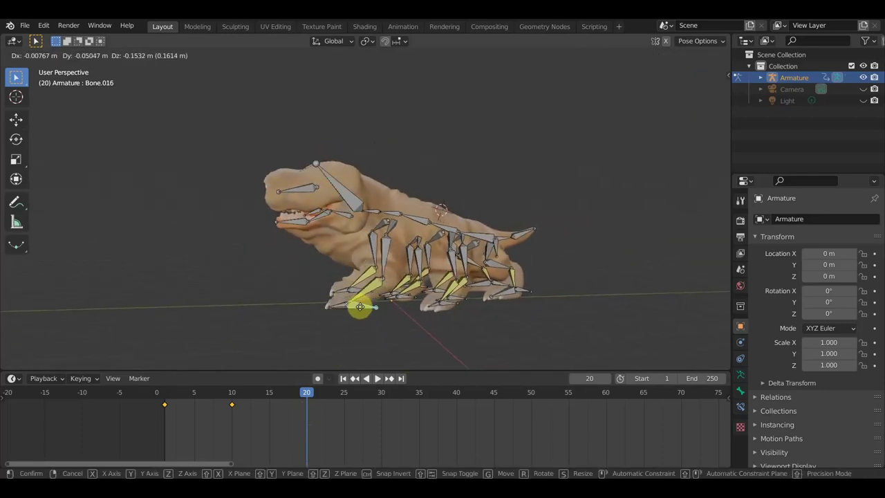
left_click(391, 289)
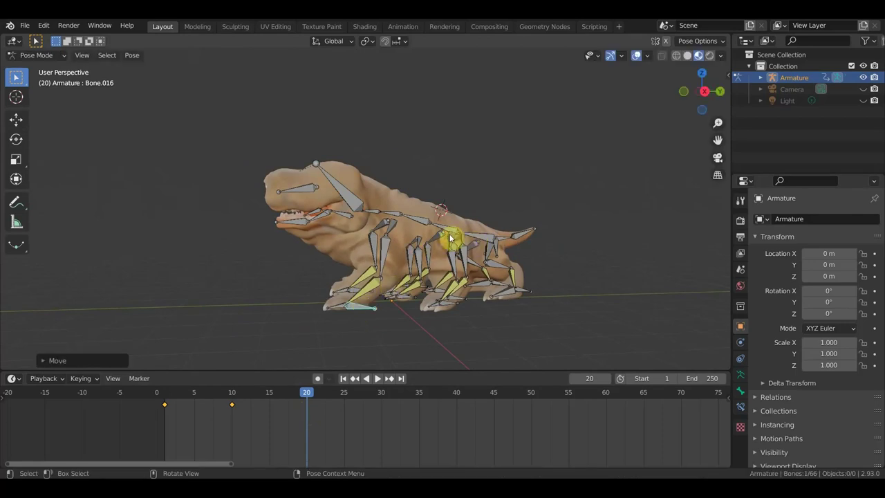
- Rotate spine bone Bone.002 and the head bone
left_click(481, 226)
key("r")
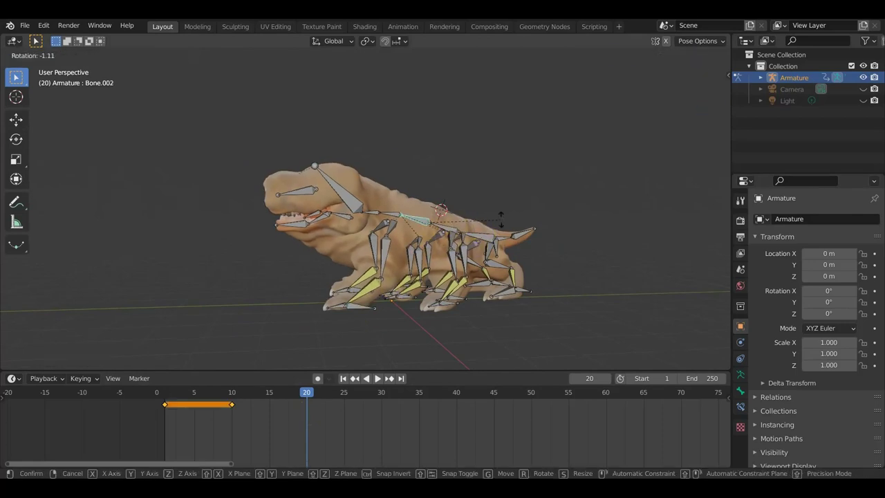
left_click(447, 213)
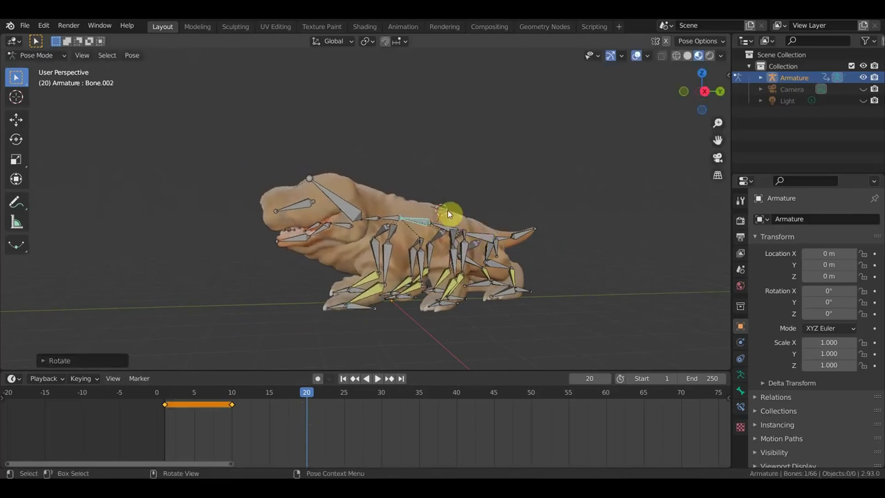
left_click(448, 231)
key("r")
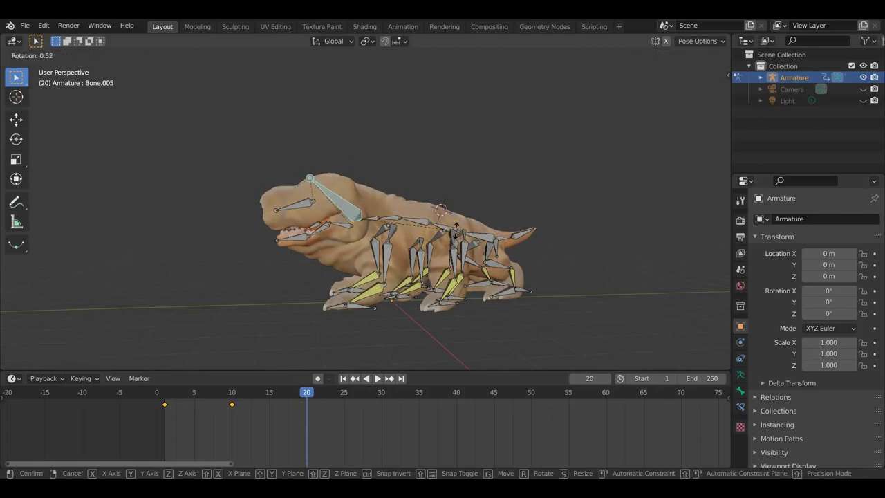
left_click(453, 251)
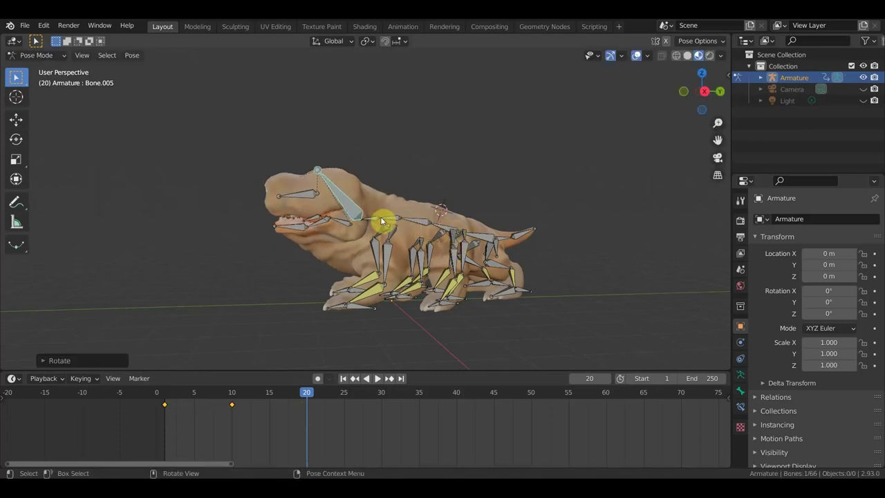
- Rotate spine bone Bone.003 and the neck bone to bend the neck
left_click(443, 210)
key("r")
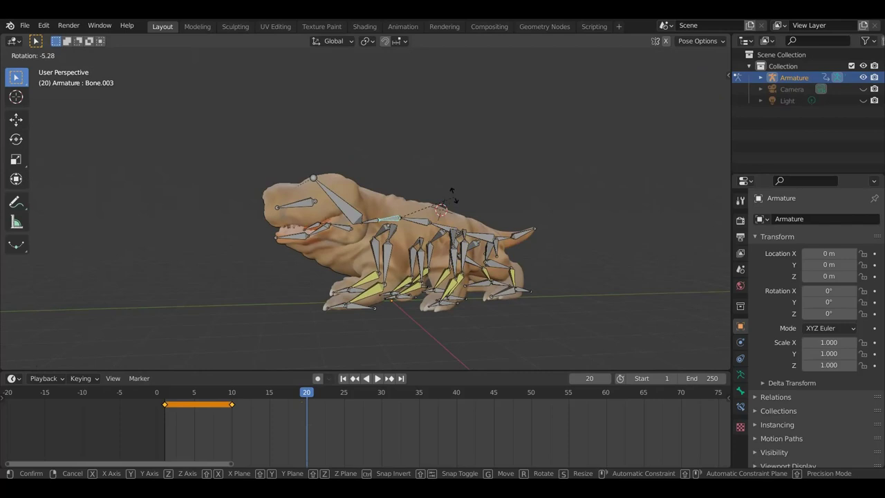
left_click(443, 213)
mouse_move(443, 209)
middle_mouse_down()
mouse_move(457, 224)
mouse_move(439, 218)
middle_mouse_up()
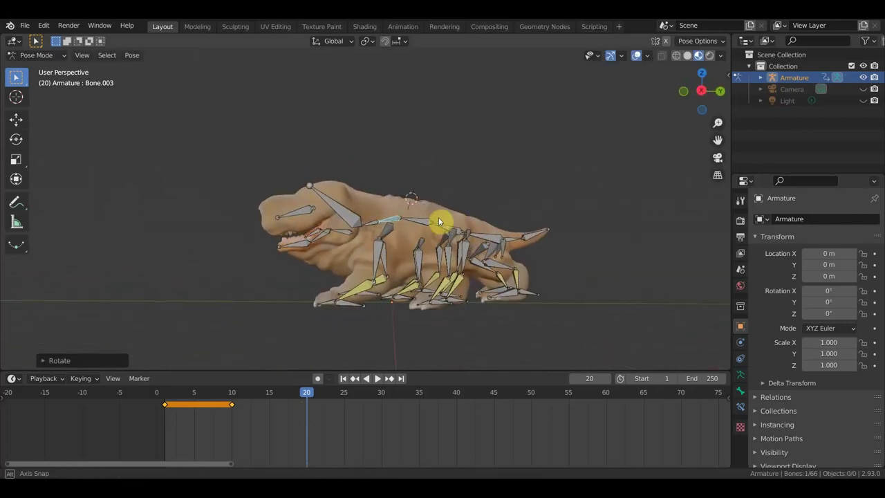
left_click(367, 223)
key("r")
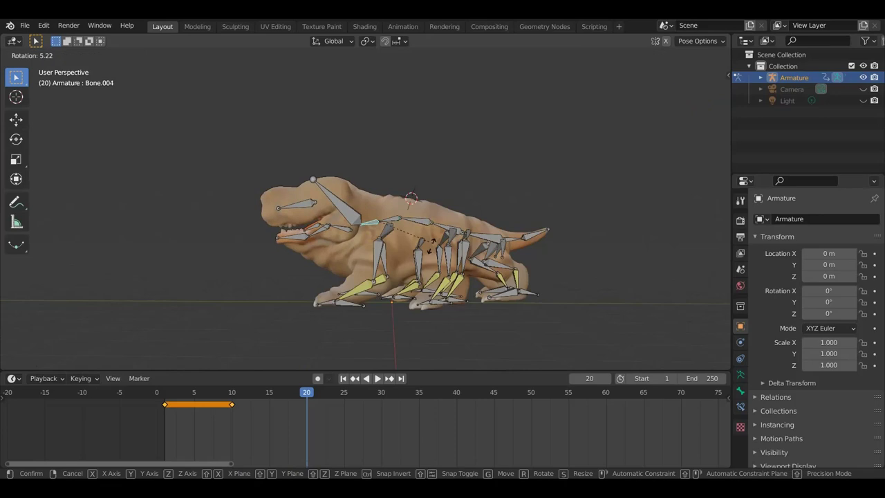
left_click(431, 245)
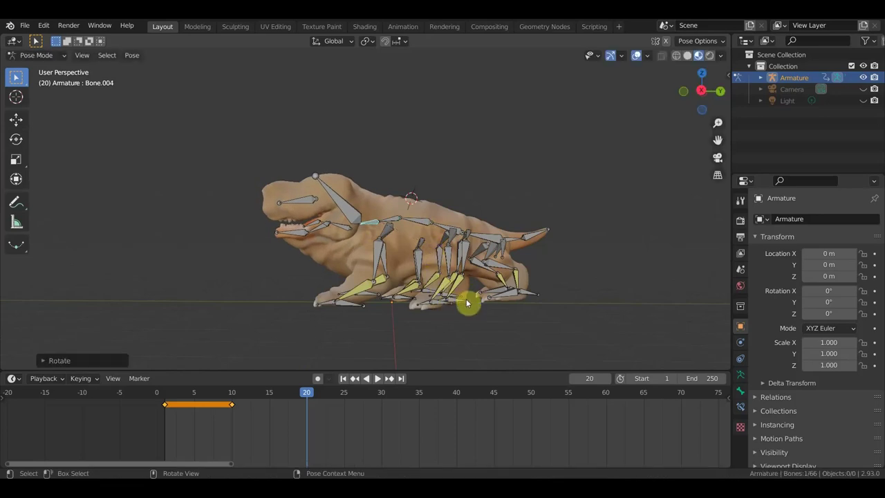
- Reposition the hind foot bone and another foot bone
left_click(528, 298)
key("g")
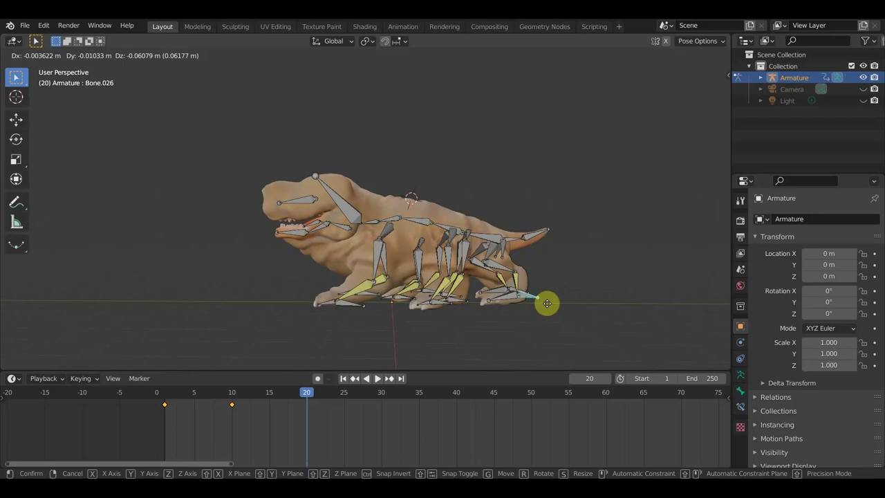
left_click(547, 303)
middle_click_drag(468, 302, 494, 311)
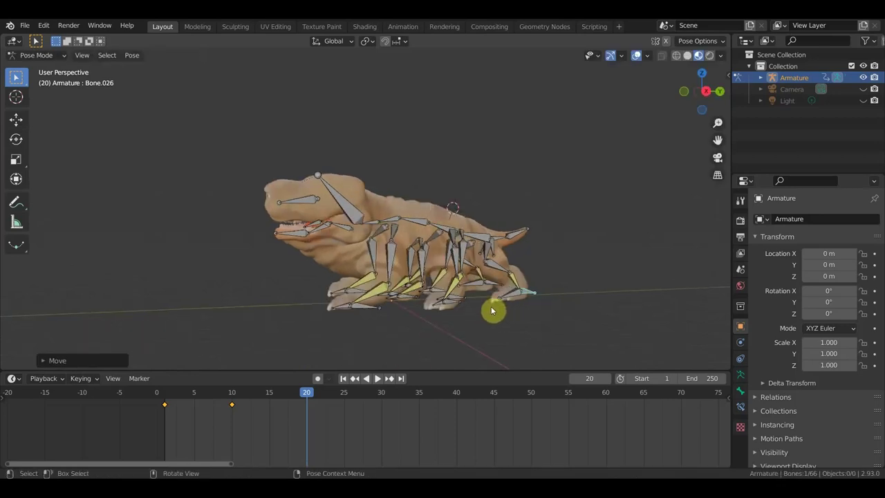
left_click(416, 300)
key("g")
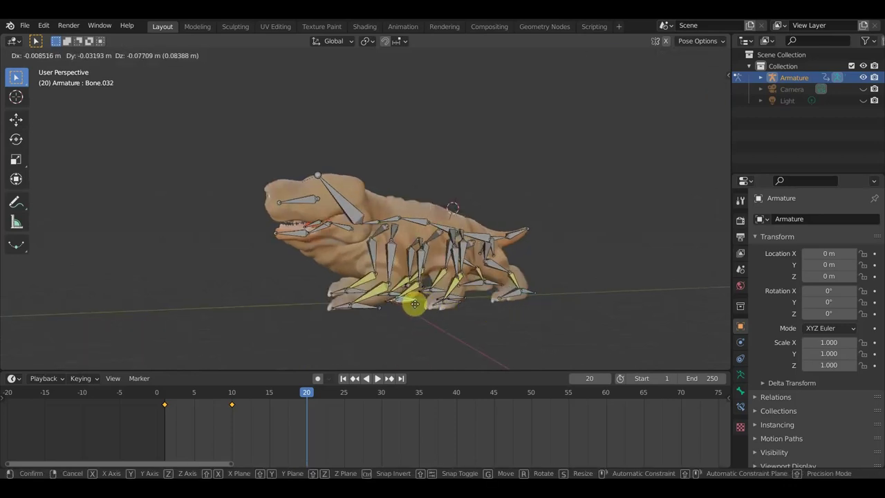
left_click(434, 307)
mouse_move(459, 302)
middle_mouse_down()
mouse_move(493, 313)
mouse_move(360, 320)
mouse_move(330, 311)
mouse_move(397, 320)
middle_mouse_up()
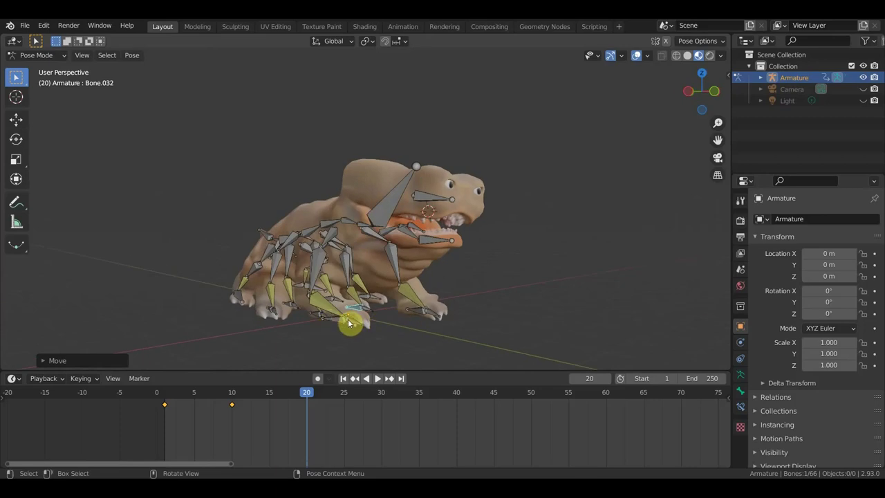
- Move another foot bone and shift the rig's root bone
left_click(350, 323)
mouse_move(385, 330)
middle_mouse_down()
mouse_move(351, 319)
mouse_move(313, 325)
middle_mouse_up()
key("g")
left_click(328, 316)
mouse_move(361, 298)
middle_mouse_down()
mouse_move(300, 295)
mouse_move(433, 302)
mouse_move(403, 309)
mouse_move(409, 312)
mouse_move(461, 298)
middle_mouse_up()
left_click(462, 298)
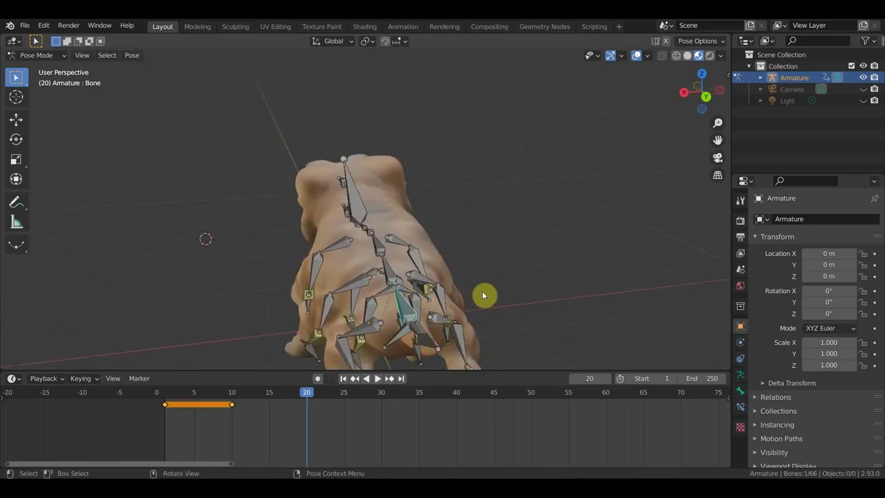
key("g")
left_click(487, 289)
- Reposition foot bones Bone.047 and Bone.052, nudging Bone.052 sideways
mouse_move(487, 288)
middle_mouse_down()
mouse_move(445, 270)
mouse_move(453, 259)
mouse_move(417, 259)
middle_mouse_up()
left_click(322, 328)
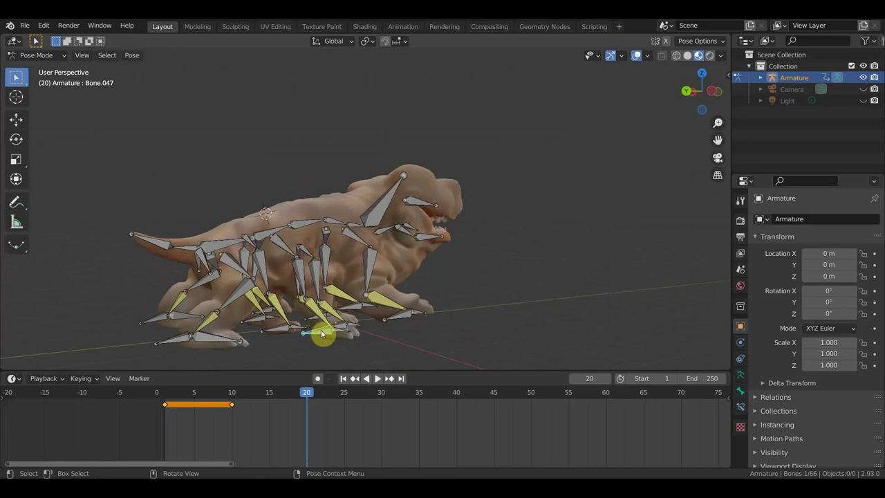
key("g")
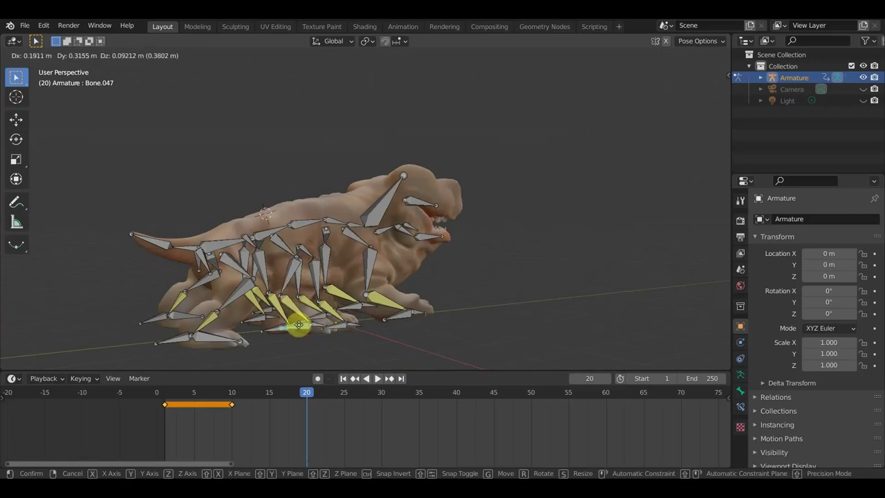
left_click(308, 332)
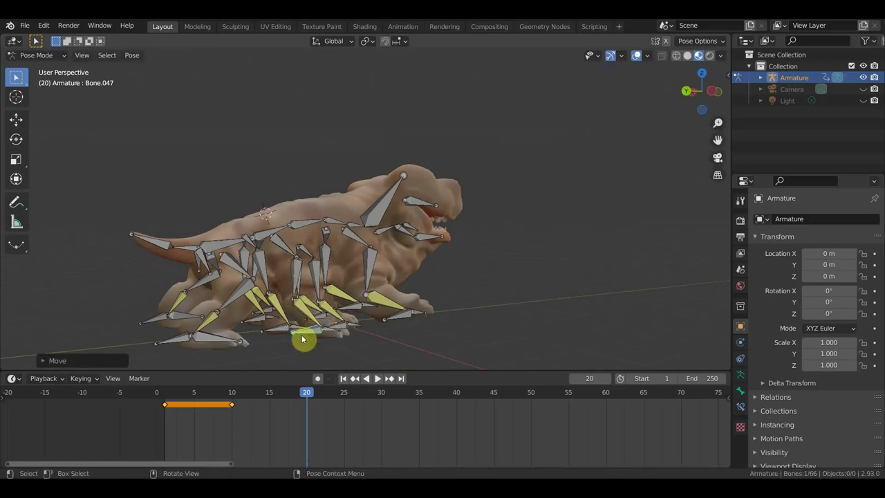
left_click(174, 344)
key("g")
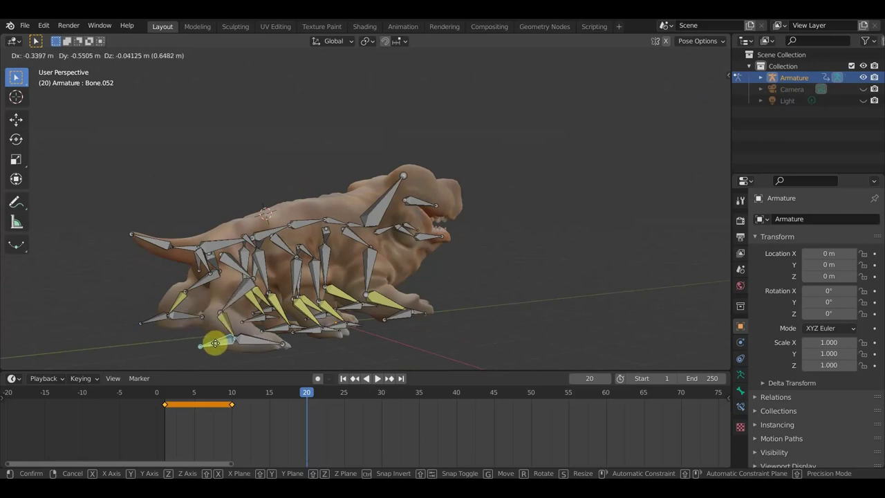
left_click(215, 344)
middle_click_drag(215, 344, 351, 356)
key("g")
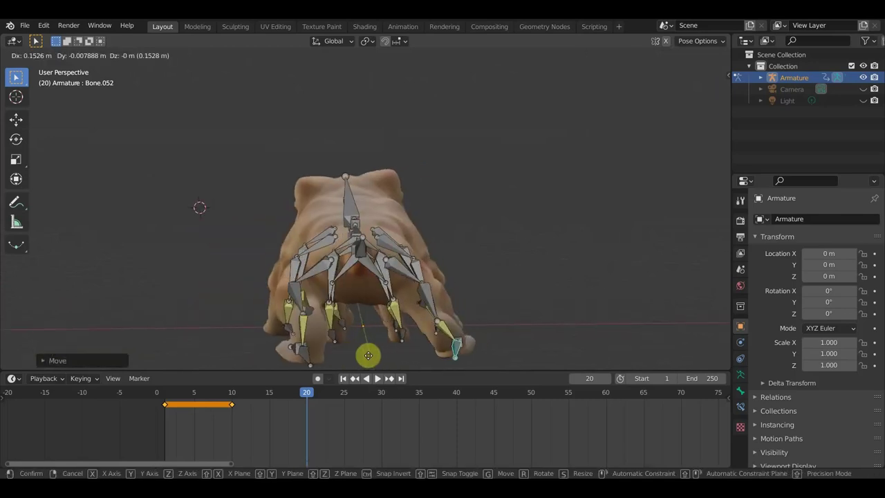
left_click(361, 358)
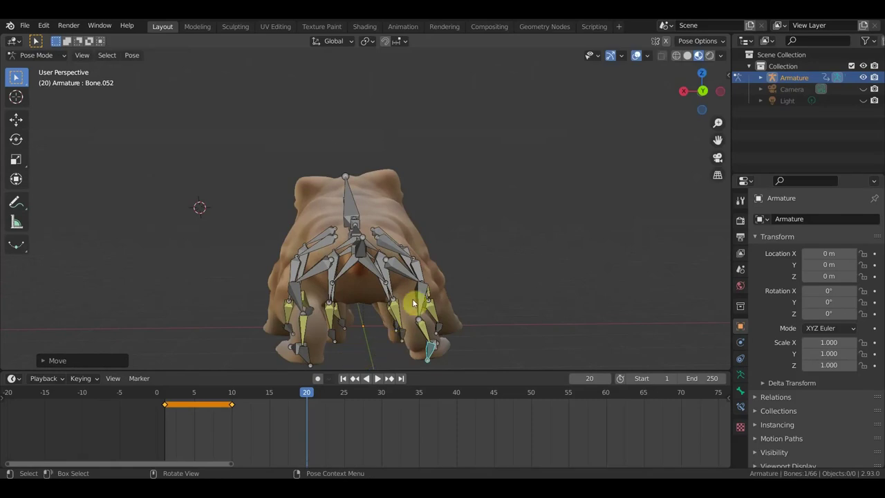
- Move and rotate tail bone Bone.010
middle_click_drag(414, 305, 203, 277)
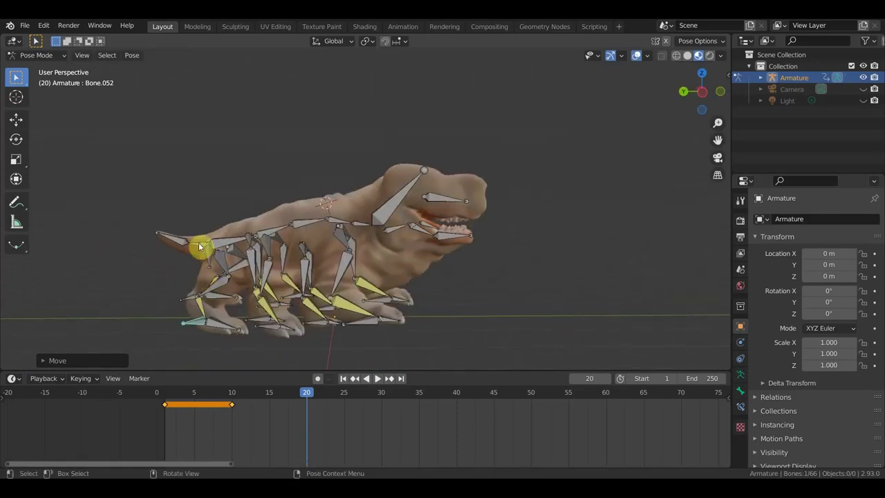
left_click(234, 259)
key("g")
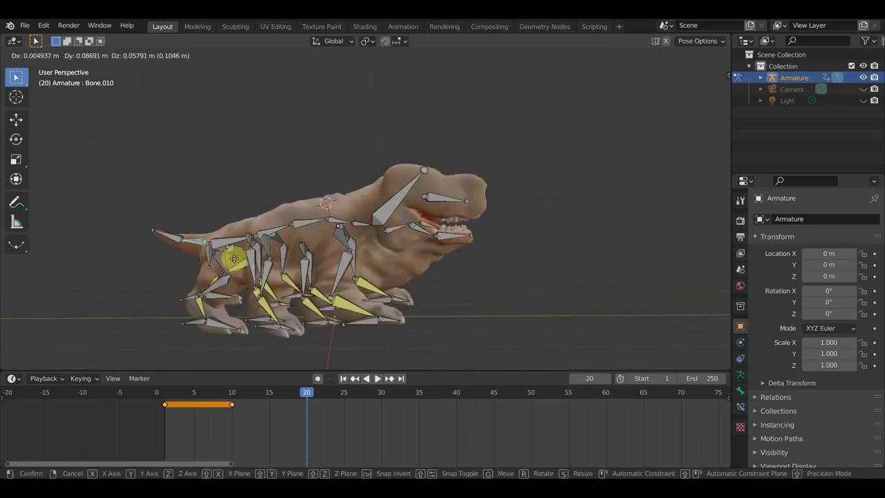
left_click(235, 261)
key("r")
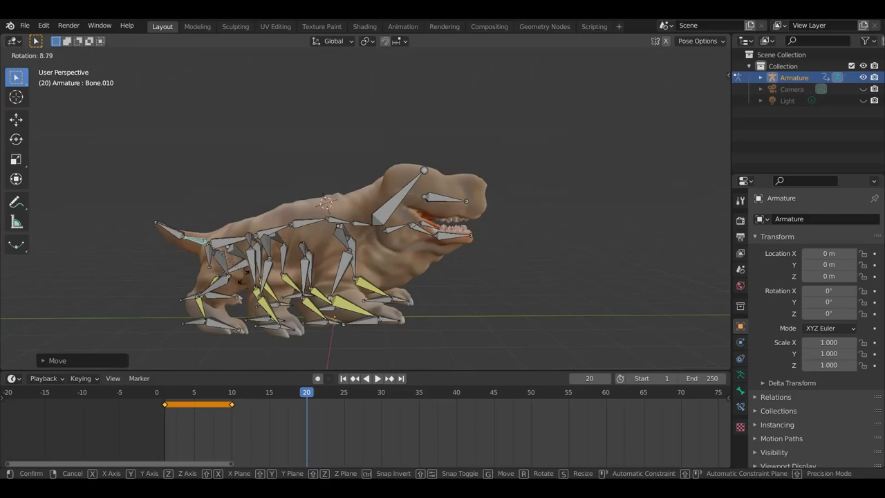
left_click(257, 293)
- Keyframe all 66 bones at frame 20
mouse_move(256, 293)
middle_mouse_down()
mouse_move(144, 296)
mouse_move(336, 257)
mouse_move(323, 256)
mouse_move(396, 261)
middle_mouse_up()
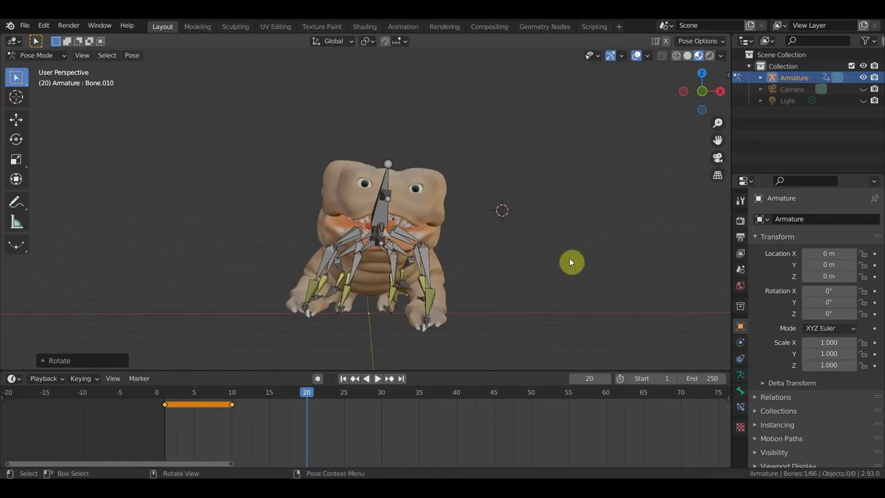
key("a")
key("i")
left_click(570, 262)
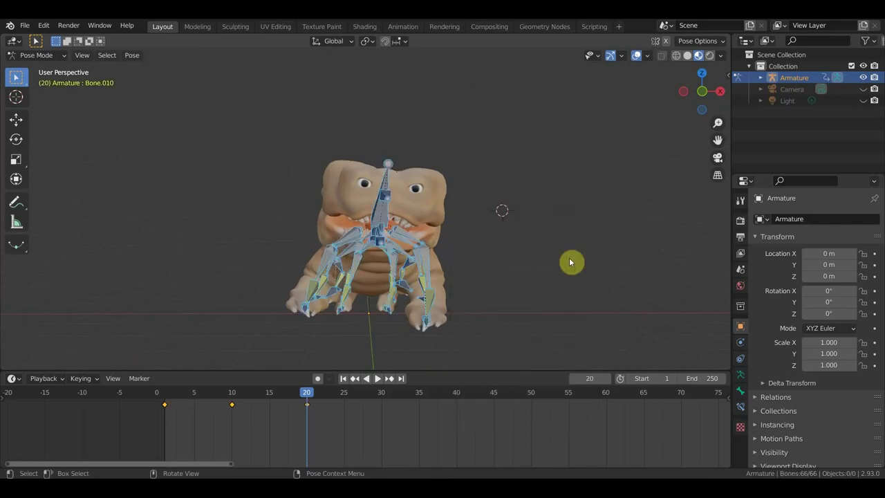
- Rotate spine bone Bone.001 to refine the frame-20 pose
mouse_move(311, 397)
left_mouse_down()
mouse_move(209, 415)
mouse_move(305, 435)
left_mouse_up()
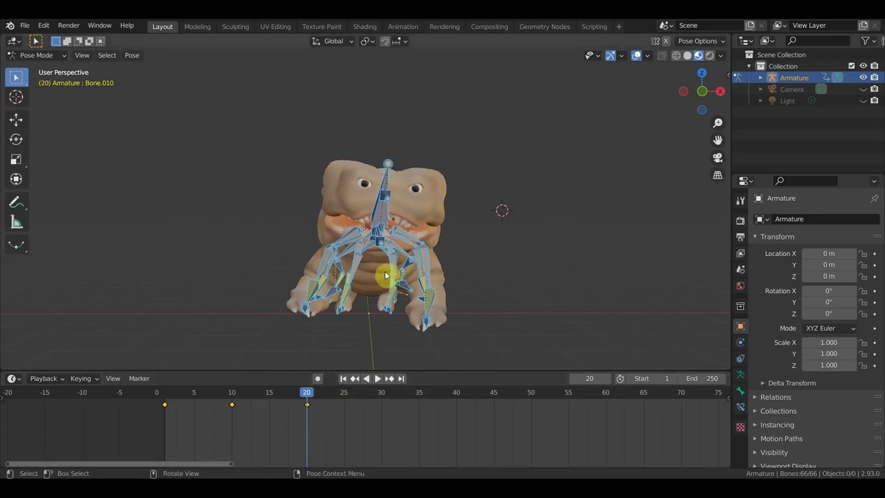
mouse_move(385, 272)
middle_mouse_down()
mouse_move(325, 262)
mouse_move(316, 296)
middle_mouse_up()
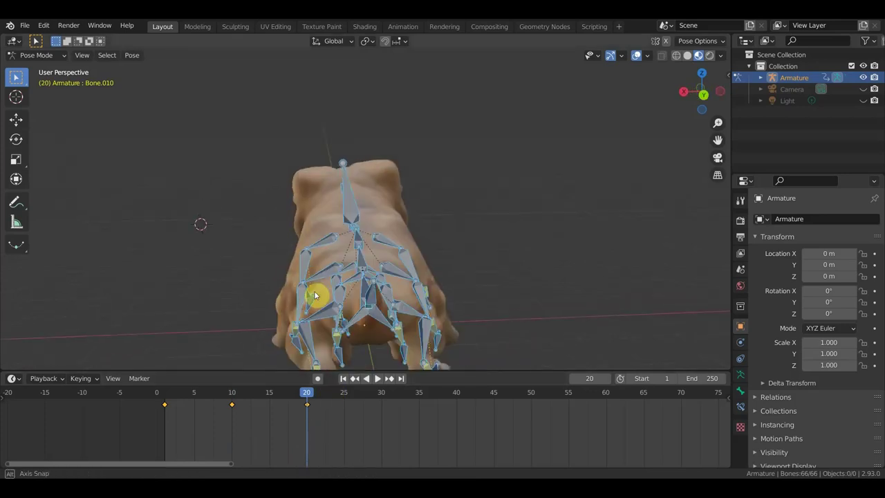
left_click(360, 246)
middle_click_drag(431, 276, 423, 258)
key("r")
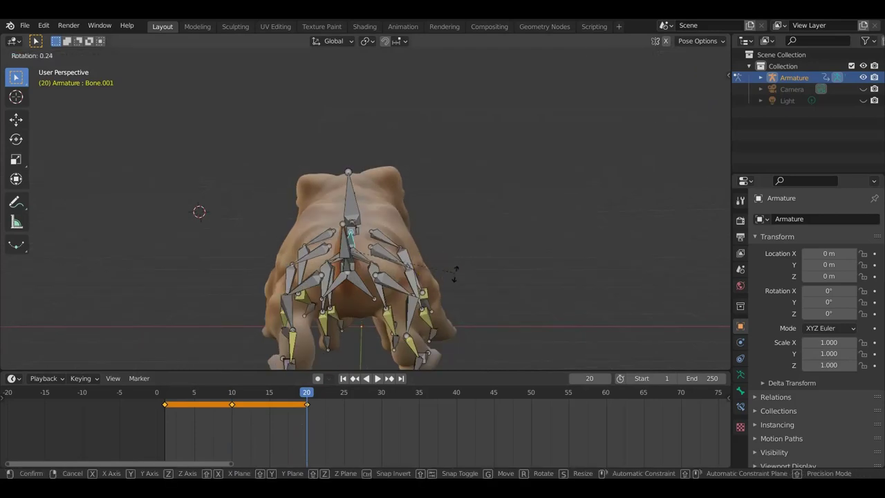
left_click(455, 277)
key("r")
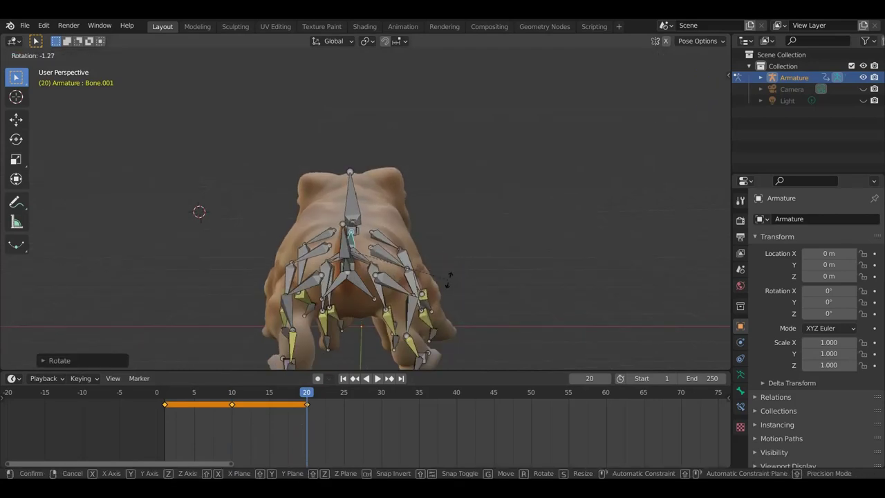
key("g")
left_click(430, 291)
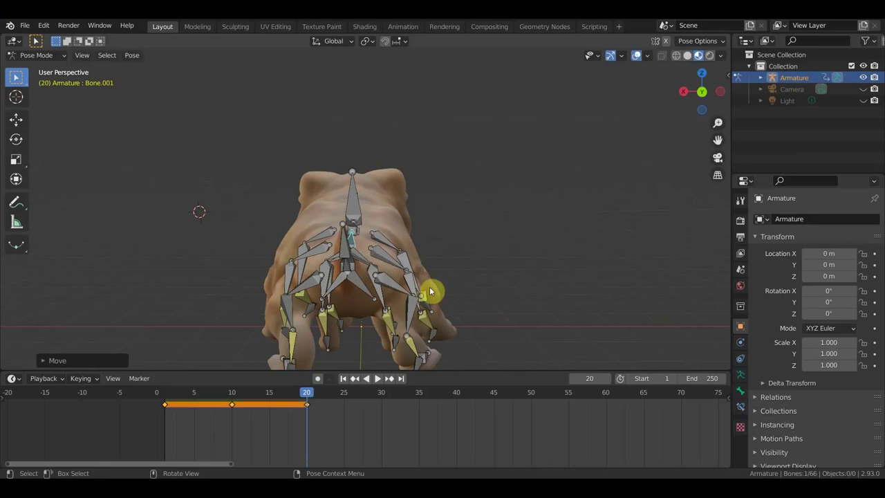
- From the side, rotate leg bone Bone.012
mouse_move(420, 283)
middle_mouse_down()
mouse_move(524, 262)
mouse_move(513, 259)
middle_mouse_up()
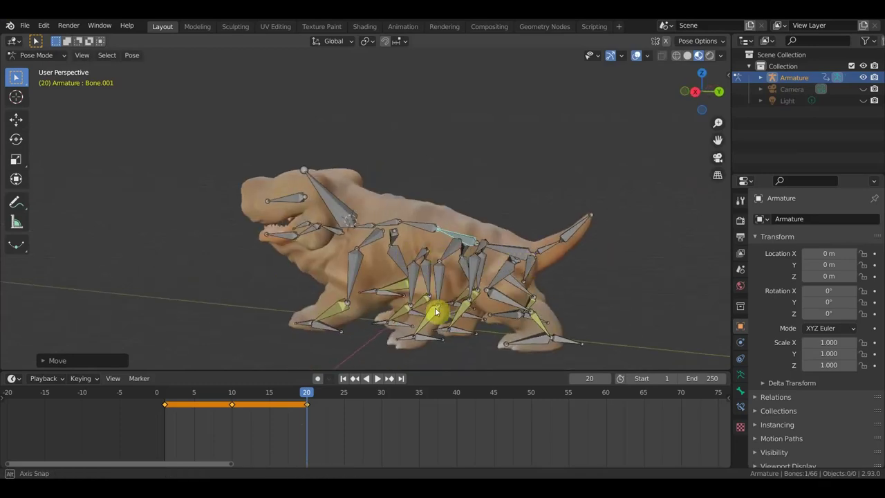
middle_click_drag(435, 310, 413, 310)
left_click(388, 266)
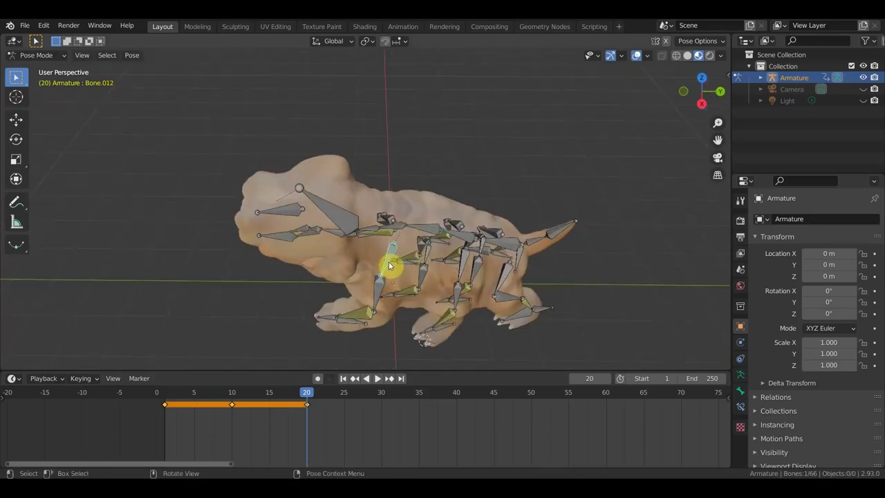
key("r")
left_click(395, 263)
- Rotate Bone.038 in two passes, ending at 3.45
mouse_move(394, 262)
middle_mouse_down()
mouse_move(425, 339)
mouse_move(380, 221)
middle_mouse_up()
left_click(384, 203)
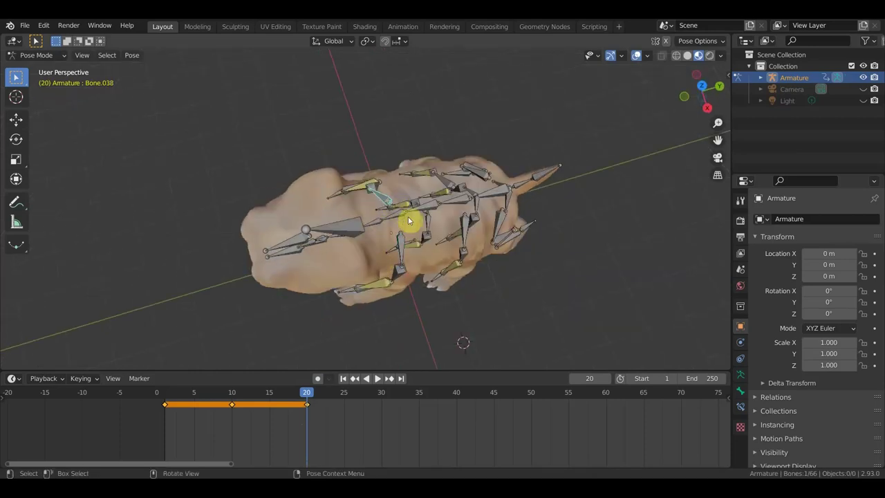
key("r")
left_click(410, 222)
mouse_move(409, 223)
middle_mouse_down()
mouse_move(433, 259)
mouse_move(508, 251)
mouse_move(379, 202)
mouse_move(478, 231)
mouse_move(540, 200)
mouse_move(524, 235)
mouse_move(438, 200)
middle_mouse_up()
key("r")
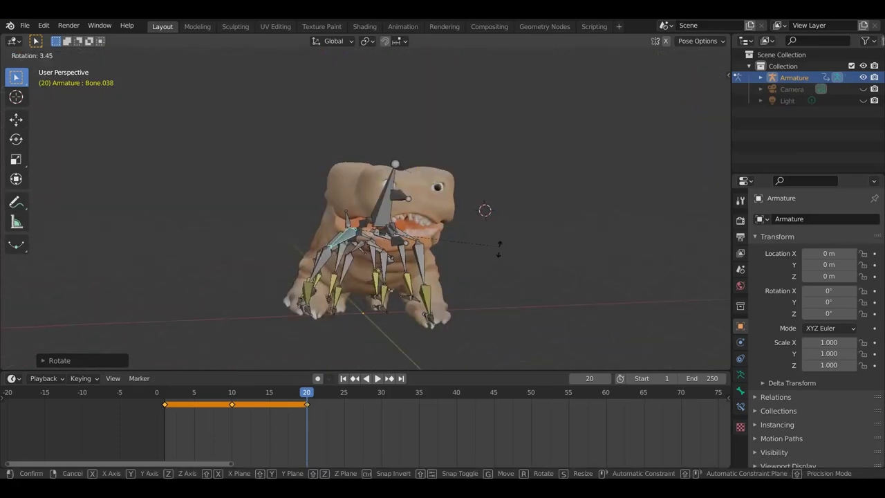
left_click(491, 269)
middle_click_drag(491, 269, 460, 271)
- Re-key all bones at frame 20
key("a")
key("i")
left_click(462, 280)
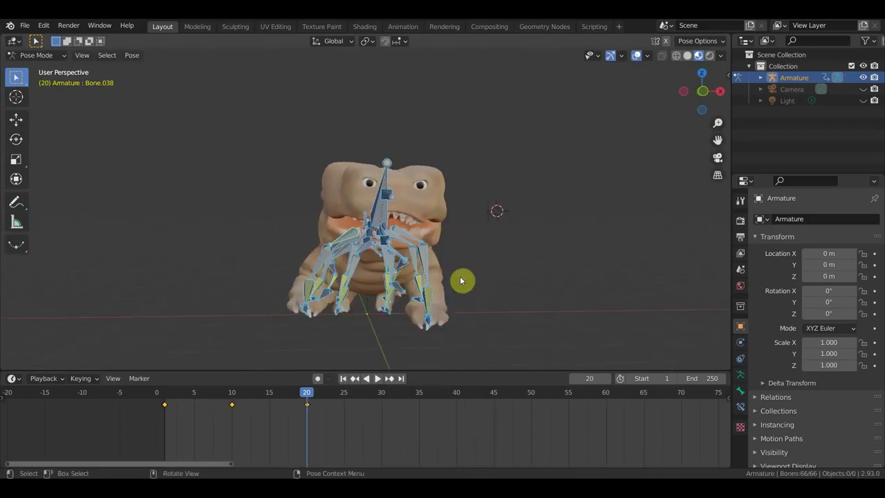
- Duplicate the first pose keyframe in the Dope Sheet and place it at frame 30
left_click(382, 398)
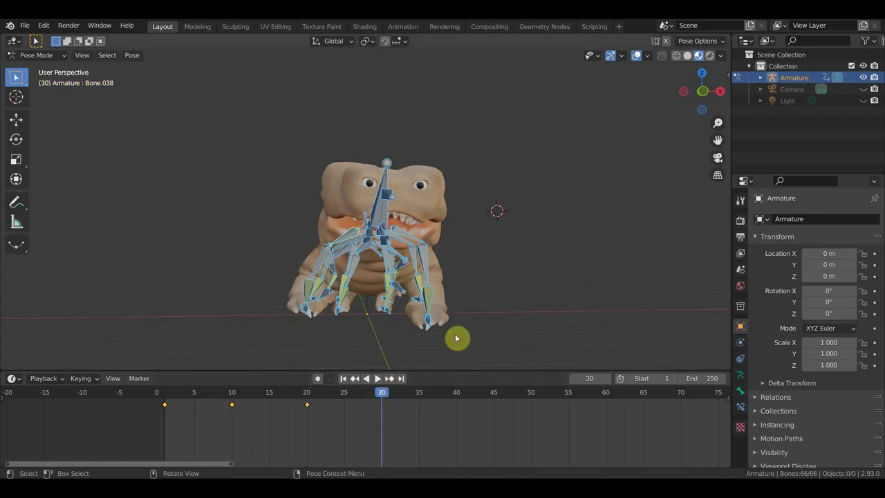
key("KP_1")
left_click_drag(188, 440, 158, 404)
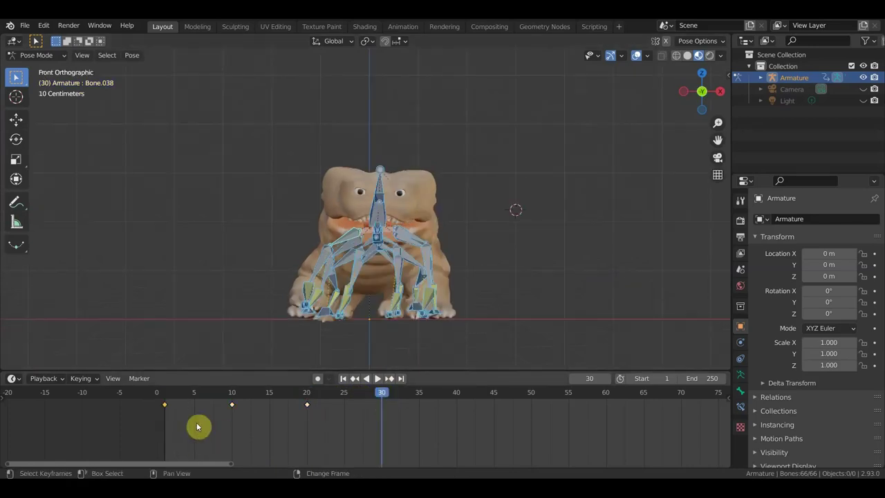
key("shift+d")
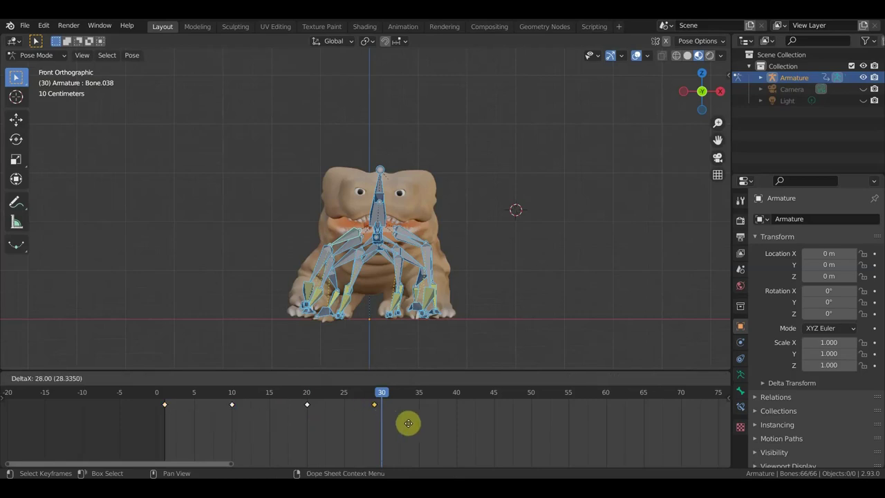
left_click(416, 423)
- Scrub from frame 29 to check the motion, then hide the bone and grid overlays
left_click(374, 396)
mouse_move(374, 396)
left_mouse_down()
mouse_move(311, 426)
mouse_move(330, 418)
left_mouse_up()
left_click(636, 55)
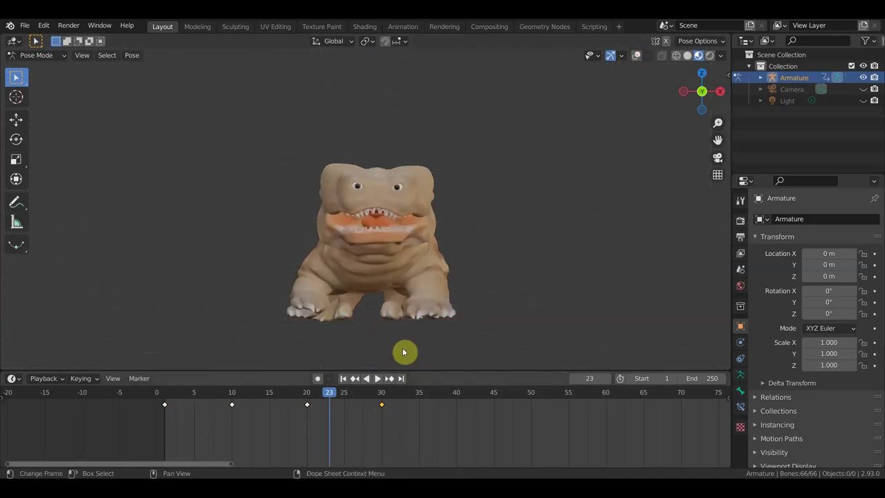
- Play the walk, stop at frame 25, then show bones and grid again in side perspective
key("space")
left_click(152, 391)
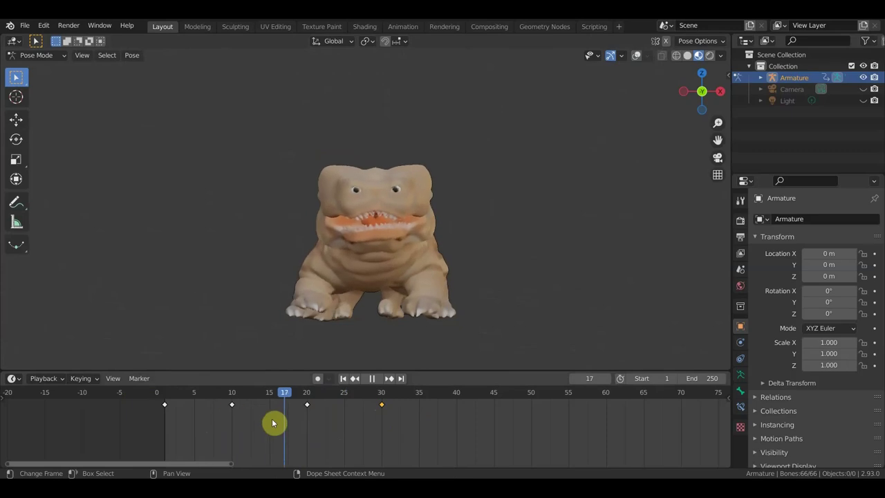
left_click_drag(309, 431, 345, 440)
key("space")
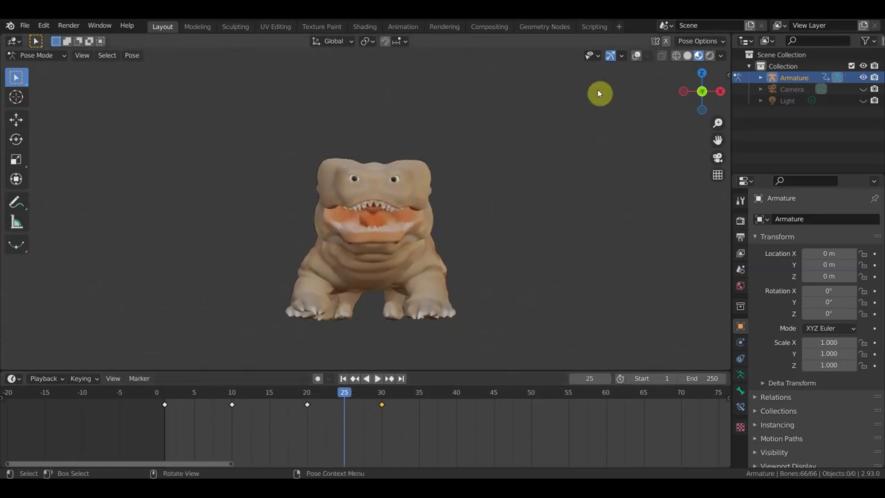
left_click(636, 56)
mouse_move(357, 307)
middle_mouse_down()
mouse_move(365, 316)
mouse_move(431, 310)
mouse_move(361, 326)
middle_mouse_up()
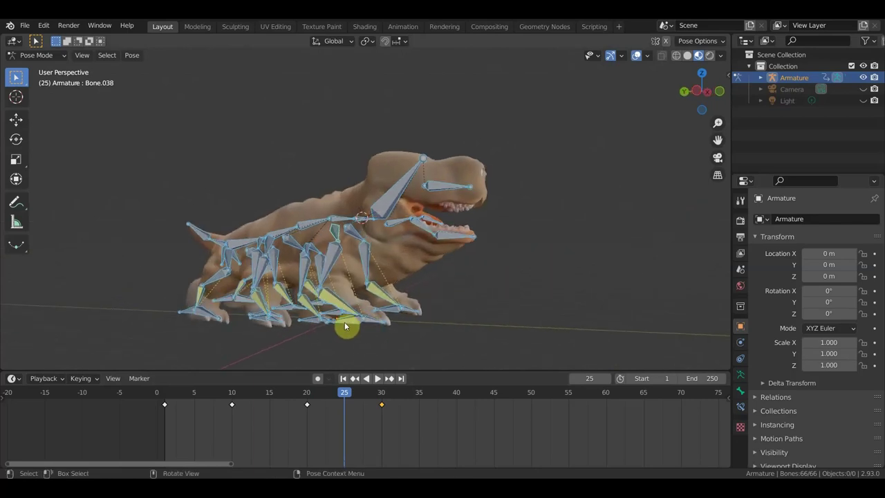
- Move foot bone Bone.042 right and down, then rotate a second bone
left_click(345, 321)
key("KP_1")
key("g")
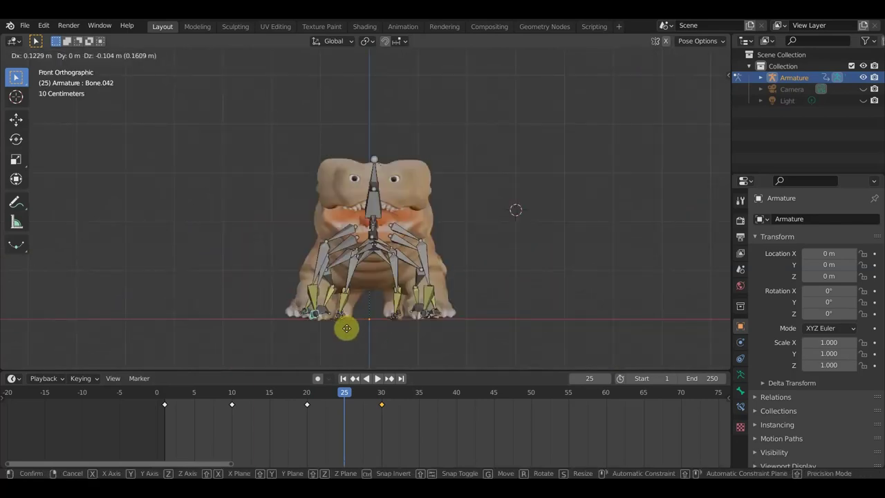
left_click(354, 329)
mouse_move(359, 329)
middle_mouse_down()
mouse_move(528, 320)
mouse_move(452, 326)
middle_mouse_up()
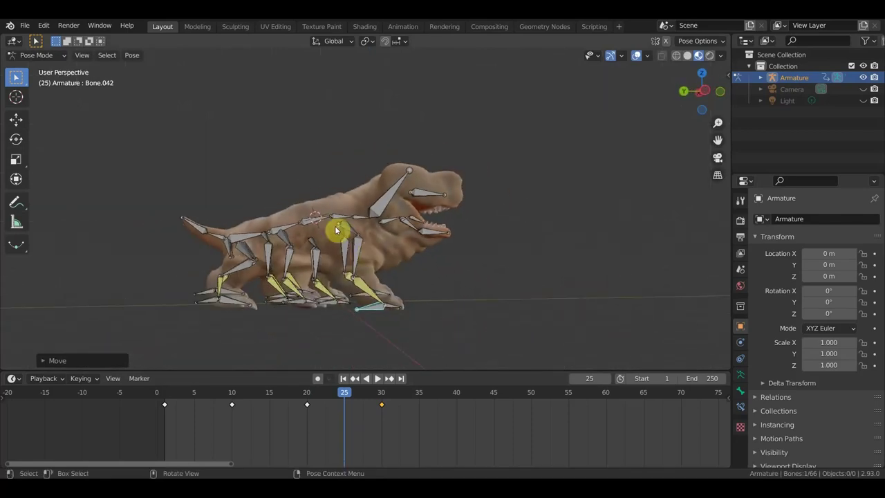
left_click(386, 295)
key("r")
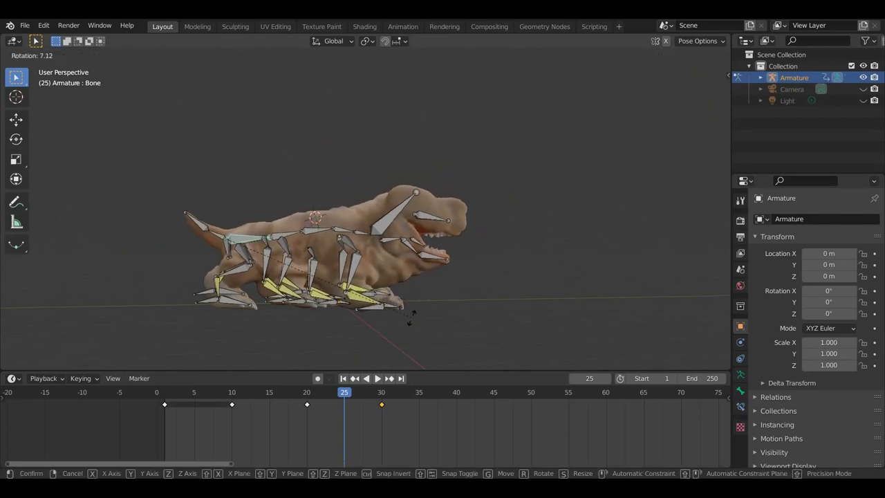
left_click(411, 315)
mouse_move(435, 325)
middle_mouse_down()
mouse_move(272, 331)
mouse_move(267, 274)
middle_mouse_up()
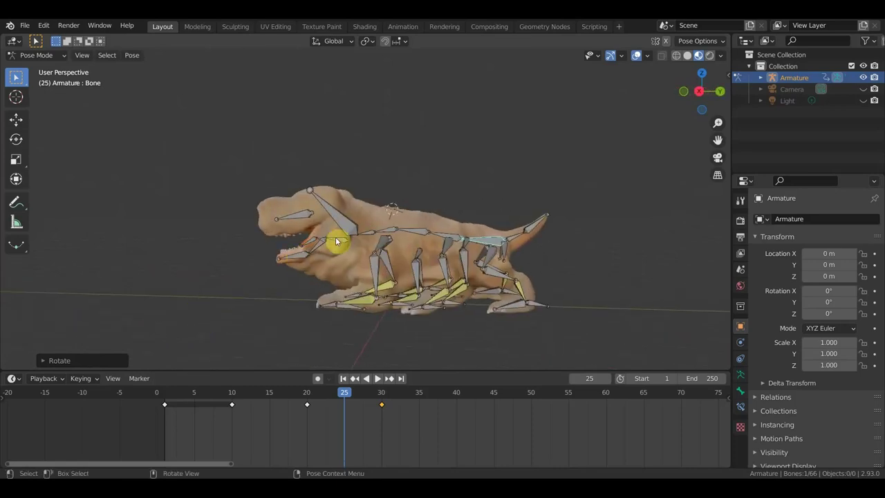
- Rotate the neck to raise the head, then re-angle the jaw and another head bone
left_click(386, 253)
key("r")
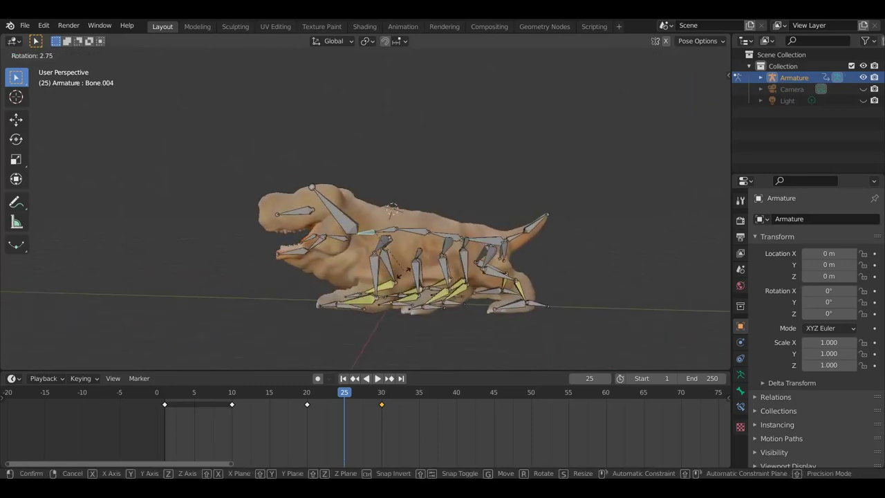
left_click(317, 228)
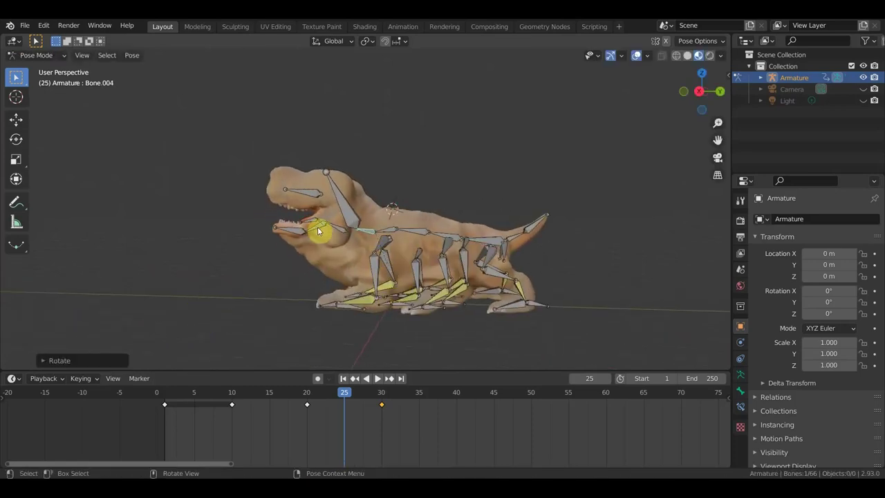
left_click(318, 226)
key("r")
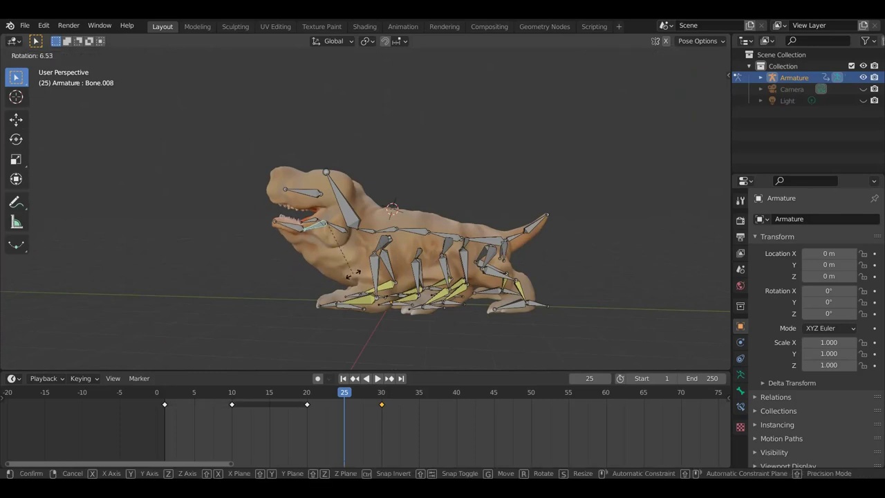
left_click(353, 274)
left_click(340, 226)
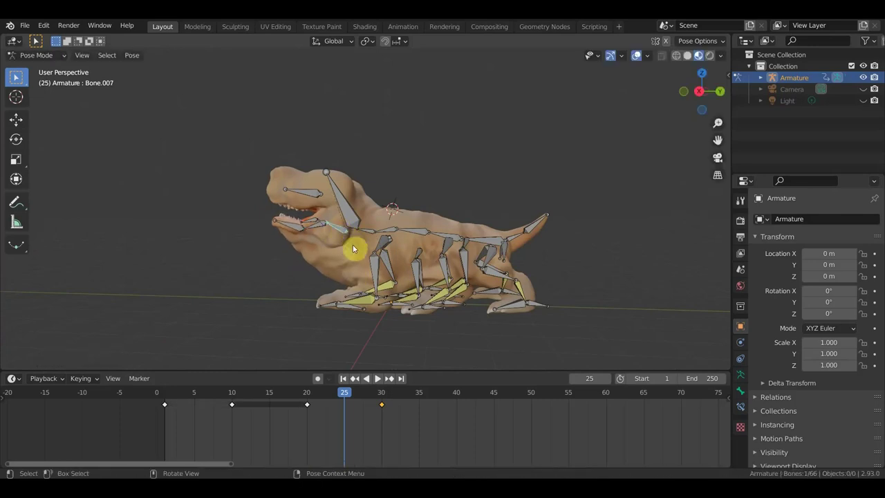
key("r")
left_click(365, 253)
mouse_move(365, 253)
middle_mouse_down()
mouse_move(533, 267)
mouse_move(520, 266)
middle_mouse_up()
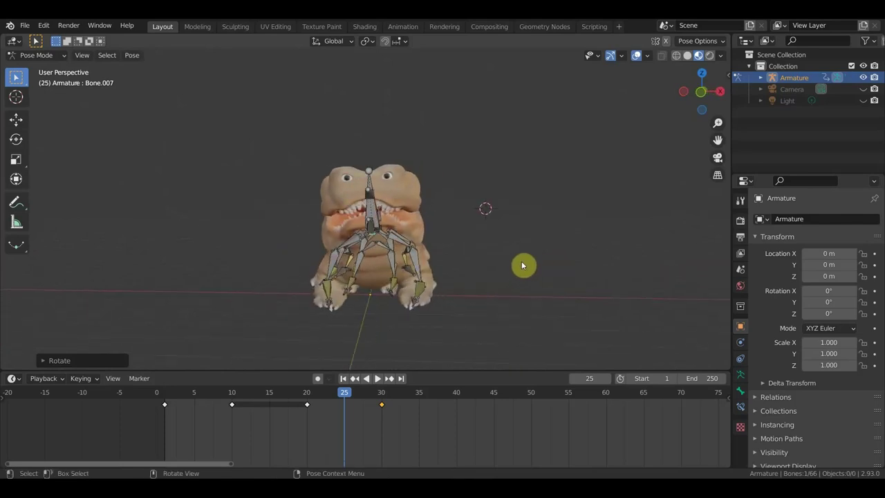
- Keyframe location and rotation for all bones at frame 25, then hide bones and grid
key("a")
key("i")
left_click(522, 260)
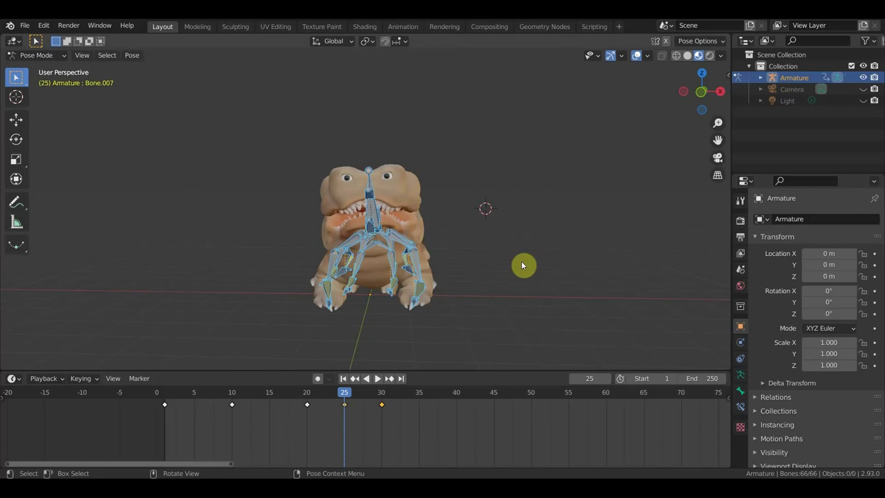
key("KP_1")
left_click(637, 55)
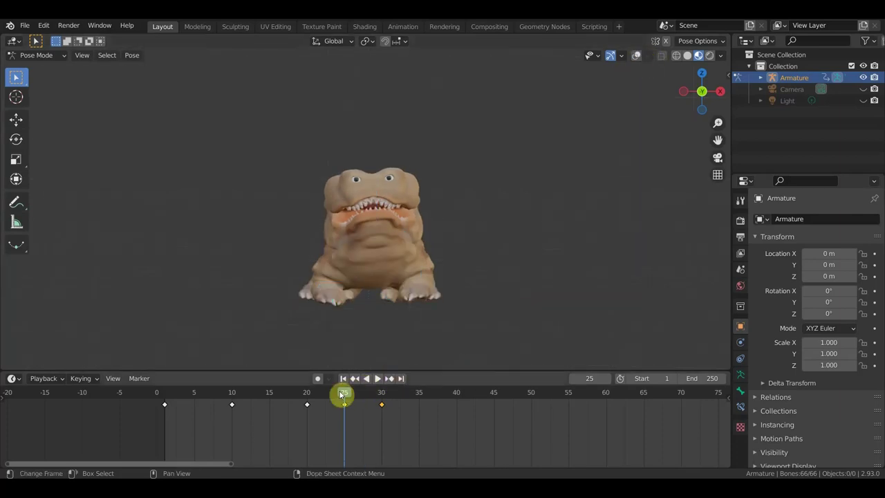
- Scrub back toward the start, play the motion, move to frame 35, and show the bones again
left_click_drag(343, 394, 221, 394)
key("space")
mouse_move(359, 397)
left_mouse_down()
mouse_move(401, 401)
mouse_move(298, 405)
mouse_move(396, 408)
mouse_move(332, 409)
mouse_move(386, 409)
left_mouse_up()
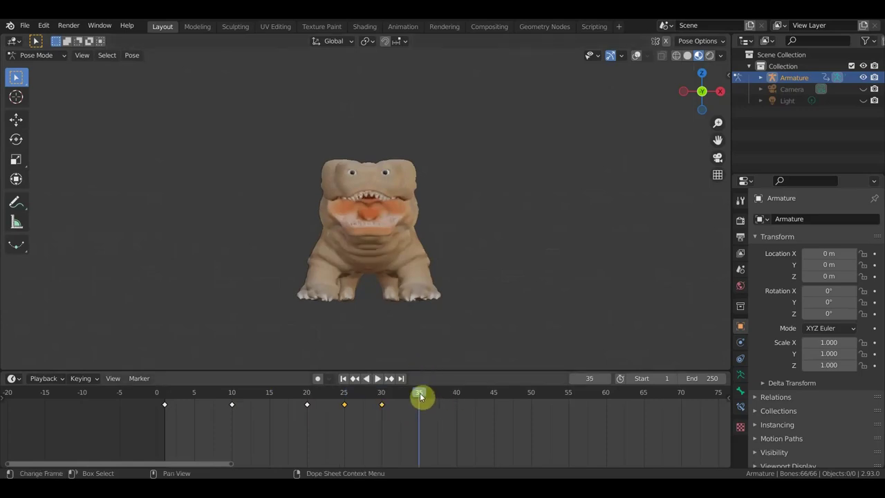
left_click(637, 56)
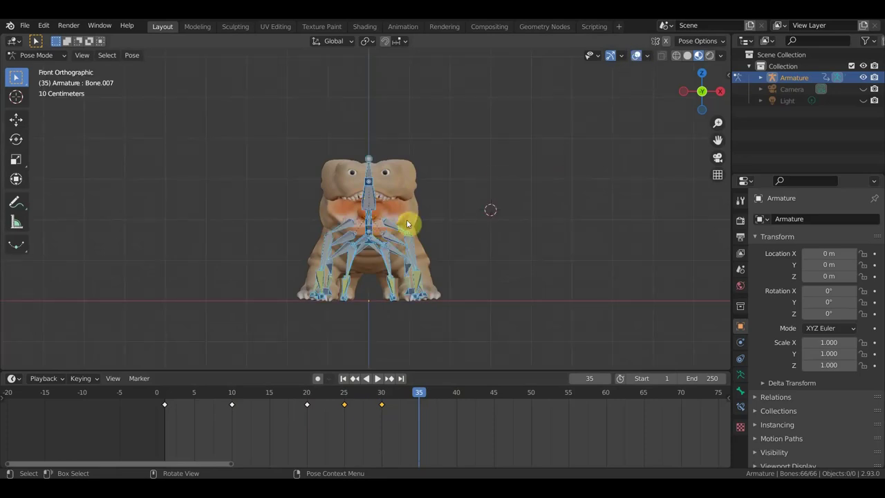
- At frame 35, rotate a head bone and shift the root bone slightly
left_click(436, 227)
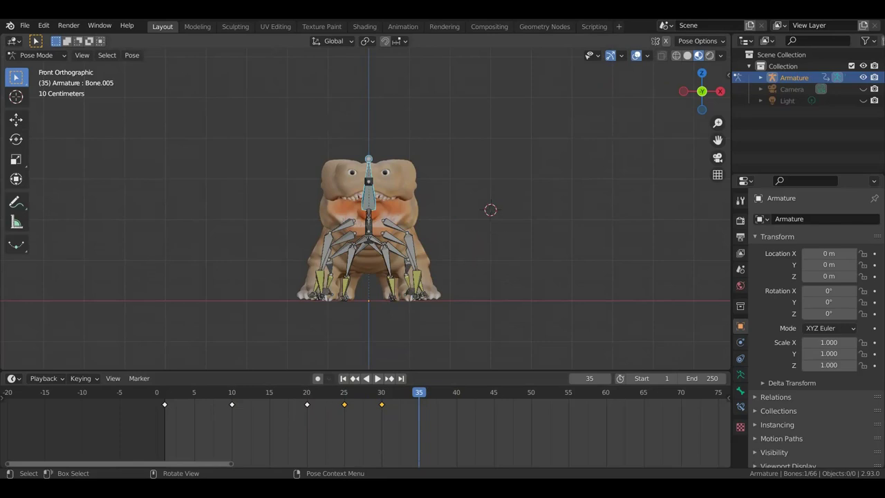
key("r")
left_click(504, 235)
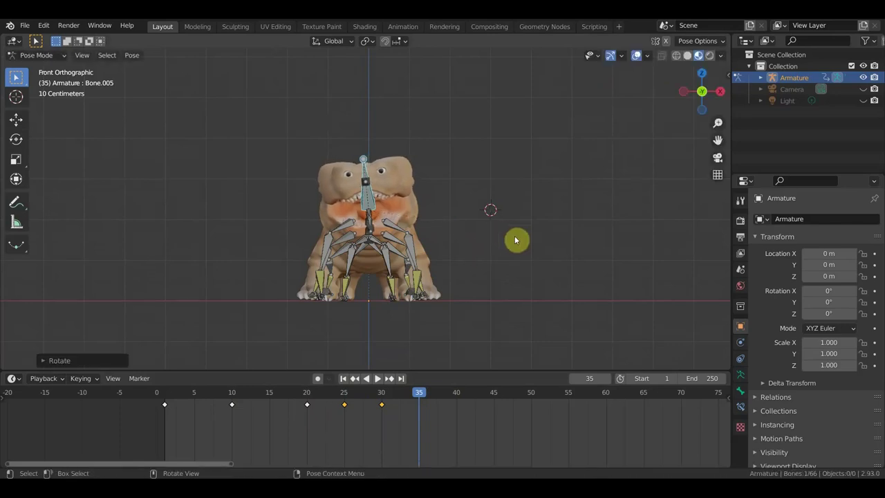
middle_click_drag(515, 240, 270, 249)
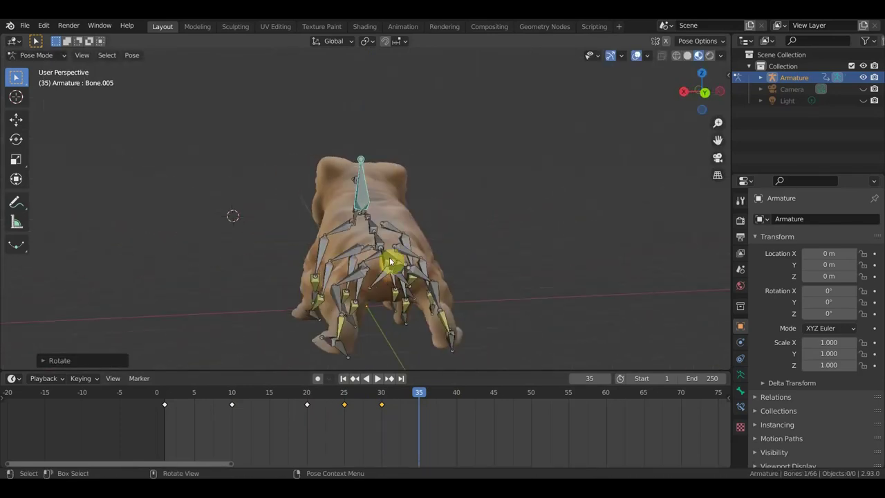
left_click(391, 261)
middle_click_drag(393, 266, 384, 265)
key("g")
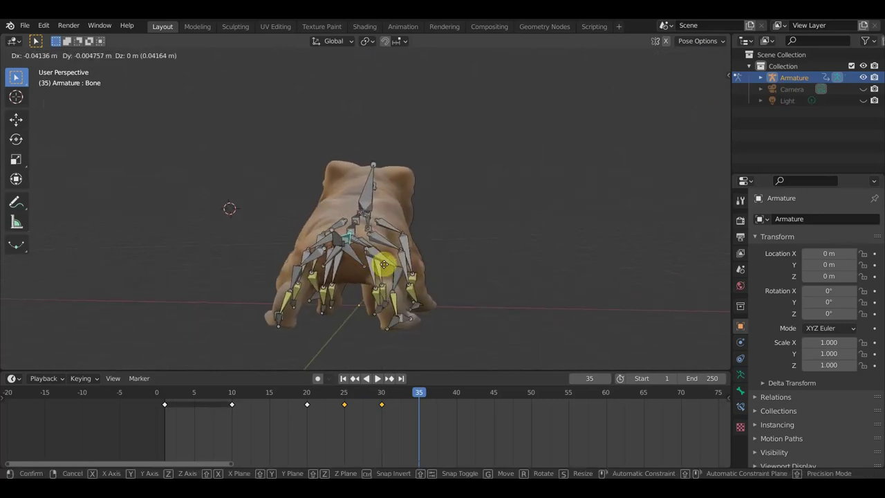
left_click(389, 268)
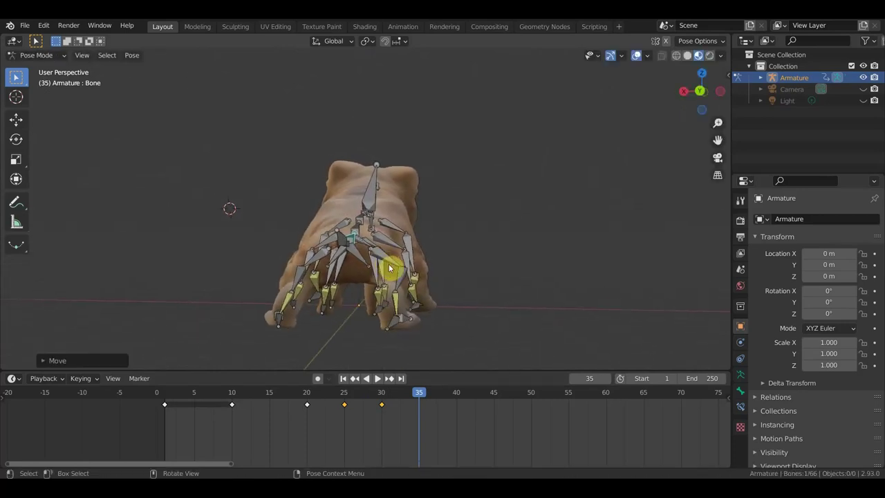
- Keyframe location and rotation for all bones at frame 35
key("KP_1")
key("a")
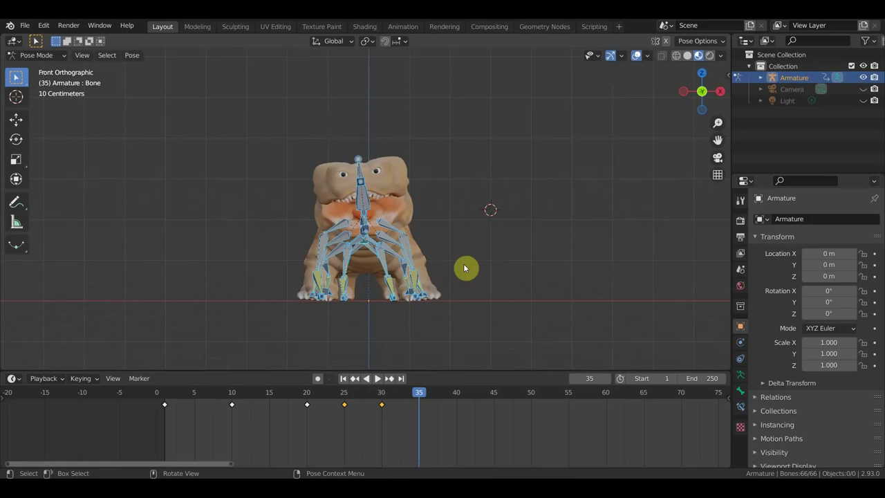
key("i")
left_click(466, 265)
- At frame 40, rotate the central spine bone and move the root about 0.24 m sideways
left_click(457, 395)
left_click(363, 204)
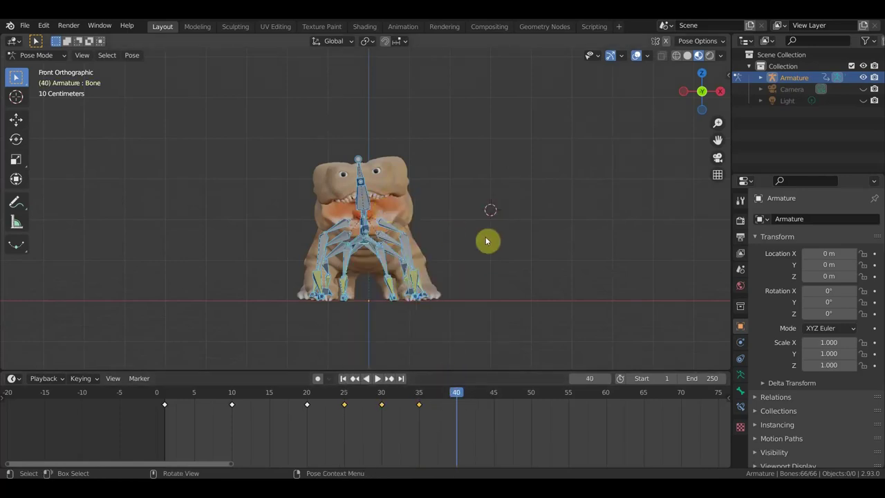
key("r")
left_click(502, 271)
mouse_move(502, 270)
middle_mouse_down()
mouse_move(205, 283)
mouse_move(389, 297)
middle_mouse_up()
left_click(415, 301)
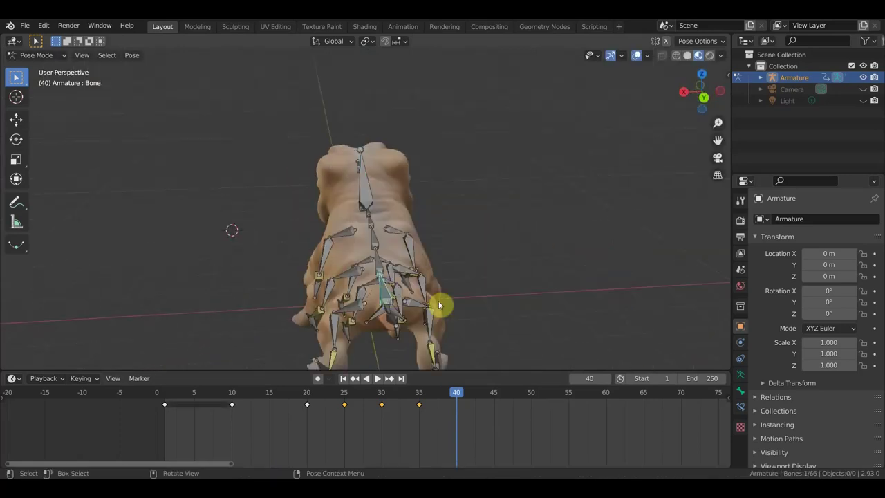
key("KP_5")
key("KP_1")
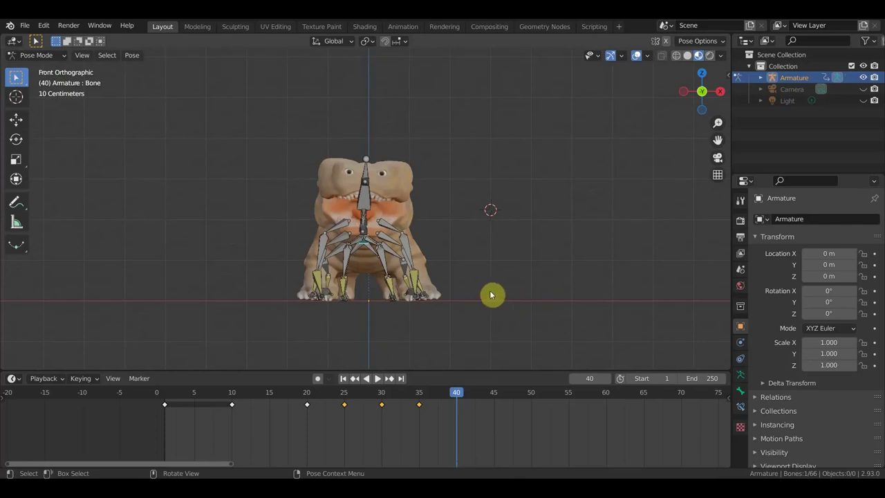
key("g")
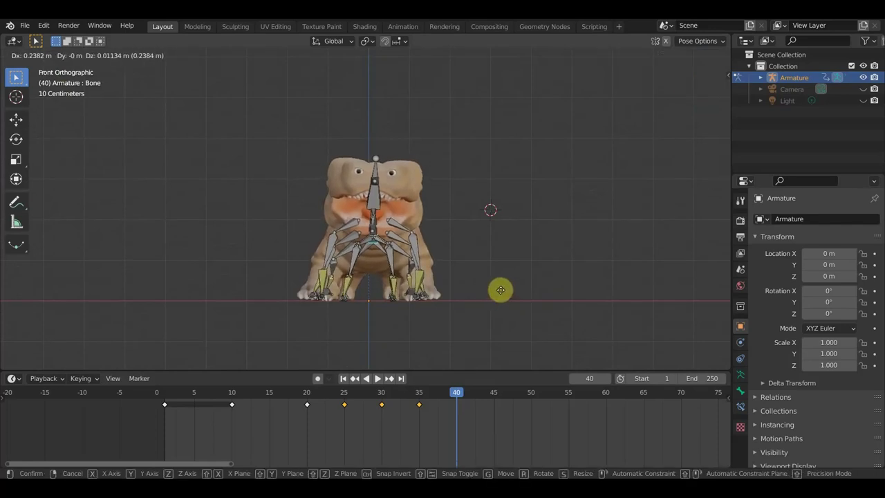
left_click(496, 290)
- Keyframe location and rotation for all bones at frame 40, then scrub back to review
key("a")
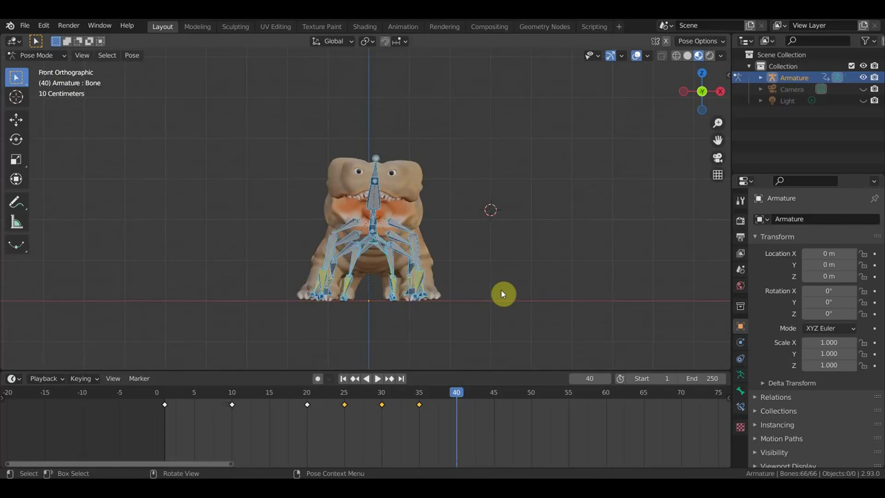
key("i")
left_click(504, 292)
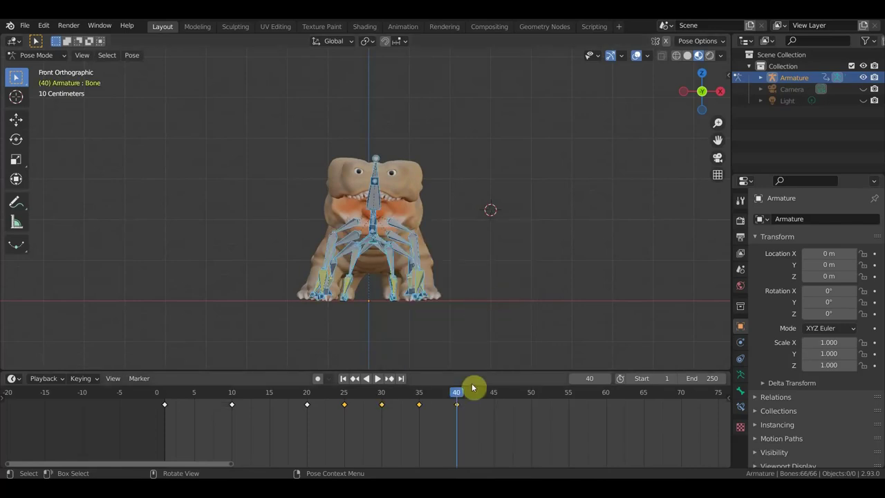
mouse_move(457, 396)
left_mouse_down()
mouse_move(247, 397)
mouse_move(435, 393)
mouse_move(257, 389)
mouse_move(378, 397)
left_mouse_up()
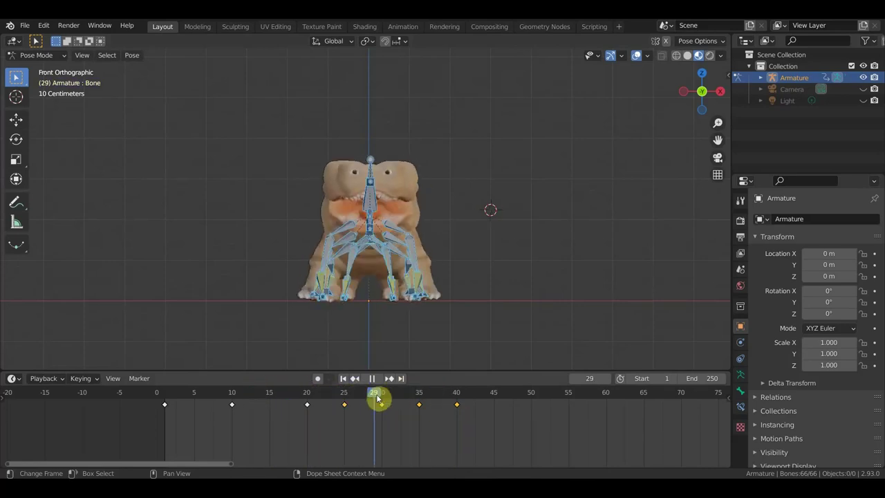
- Scrub the timeline up to frame 45 and orbit to a side view of the dinosaur
mouse_move(322, 396)
left_mouse_down()
mouse_move(278, 394)
mouse_move(472, 397)
left_mouse_up()
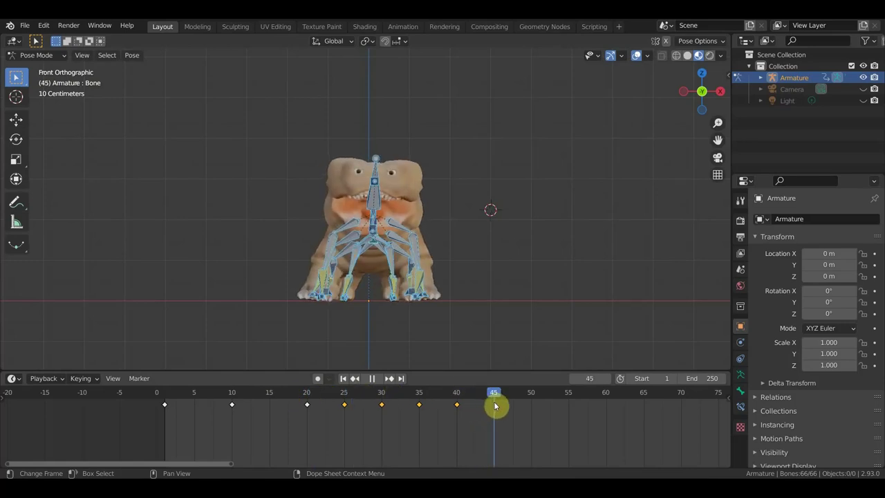
middle_click_drag(460, 341, 581, 329)
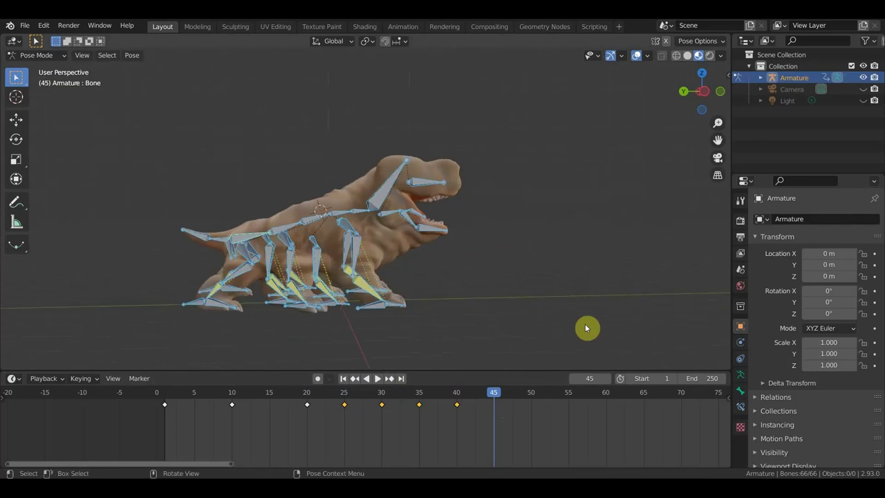
- In the right side view, rotate the body bone so the front rears up
key("KP_1")
key("KP_3")
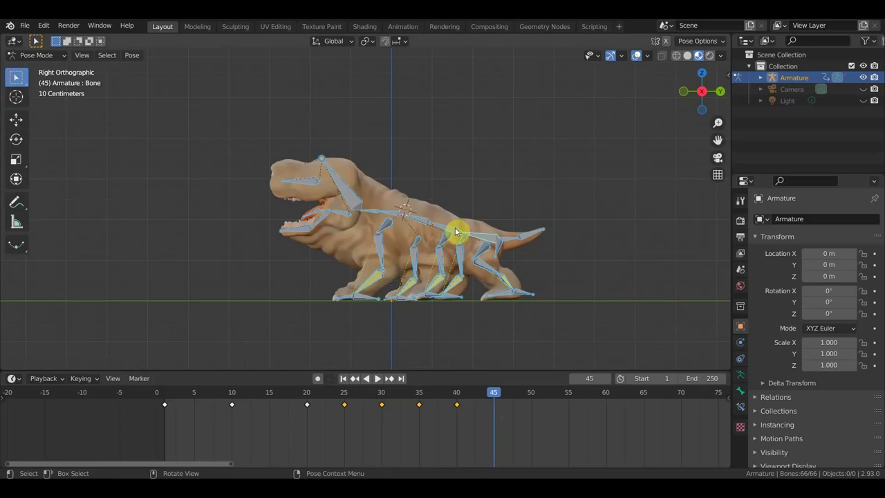
left_click(503, 253)
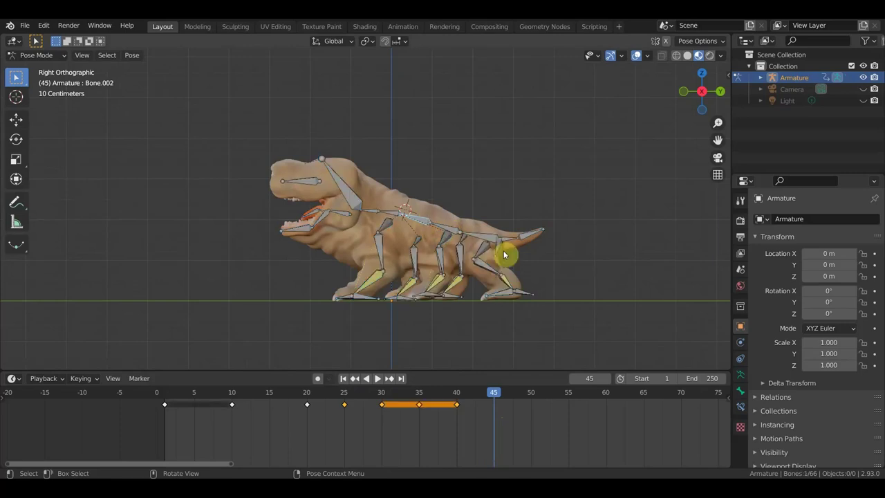
key("r")
left_click(494, 275)
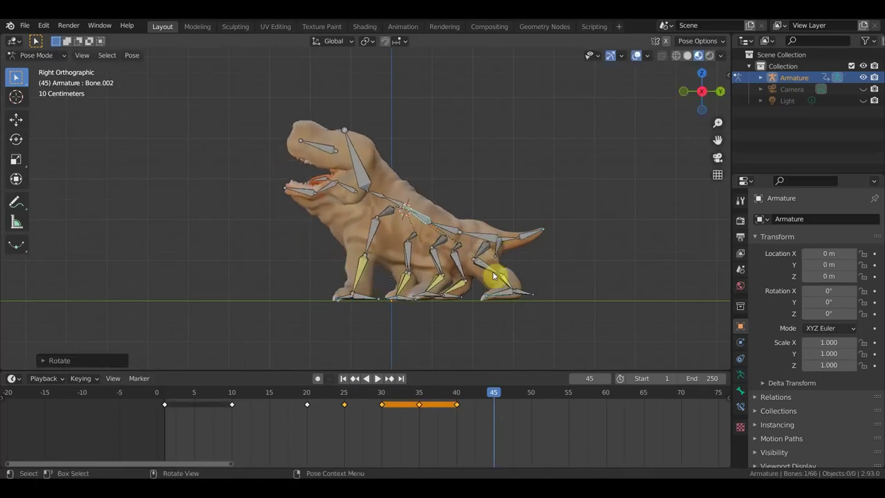
- Lift both front foot bones upward
left_click(366, 301)
key("g")
left_click(356, 267)
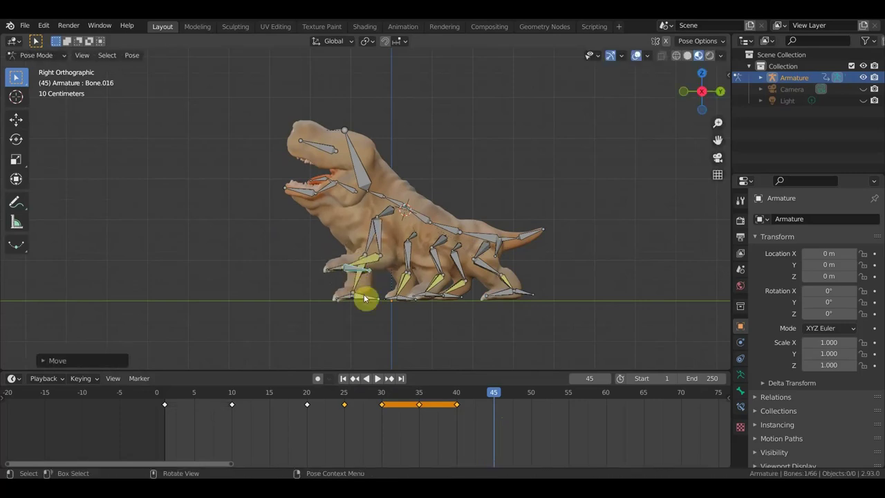
left_click(366, 299)
key("g")
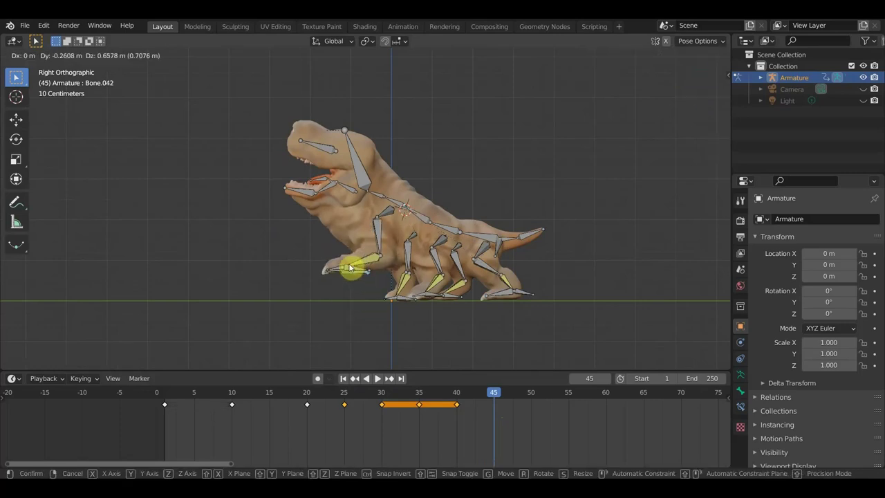
left_click(350, 268)
mouse_move(419, 300)
middle_mouse_down()
mouse_move(543, 318)
mouse_move(563, 312)
mouse_move(401, 301)
mouse_move(367, 185)
middle_mouse_up()
- Tilt the neck and upper neck bones upward and rotate the jaw open
left_click(377, 198)
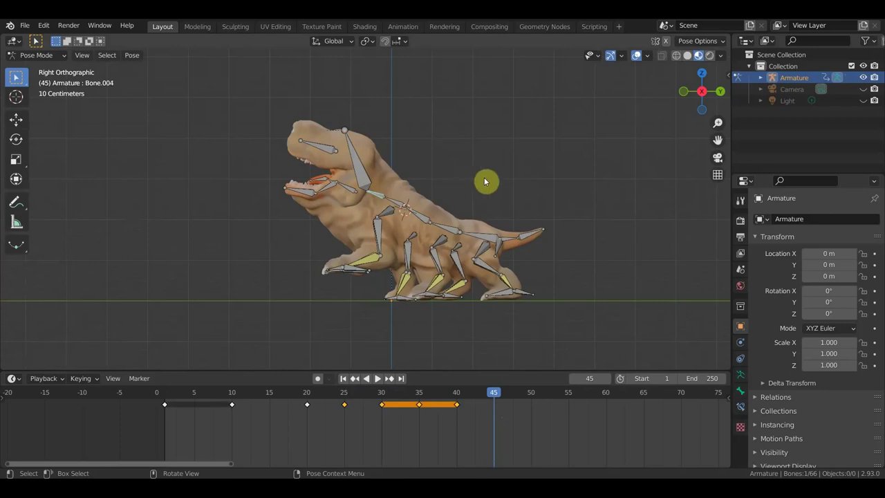
key("r")
left_click(443, 164)
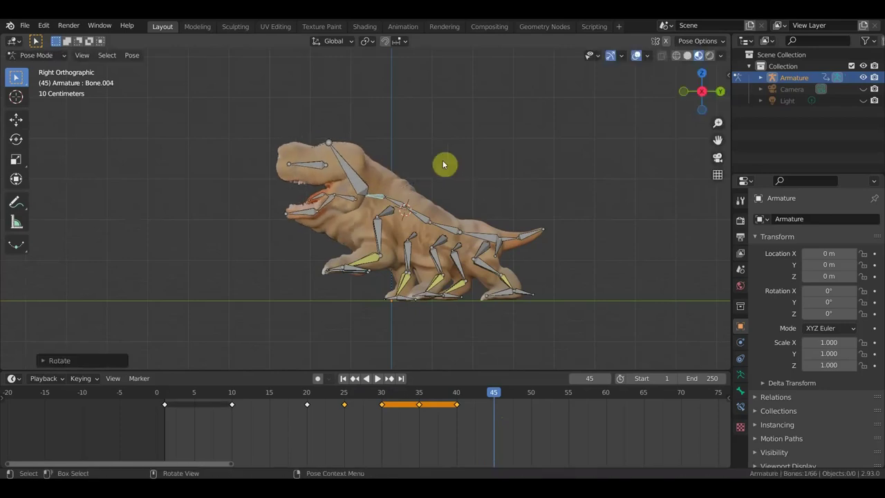
left_click(360, 183)
key("r")
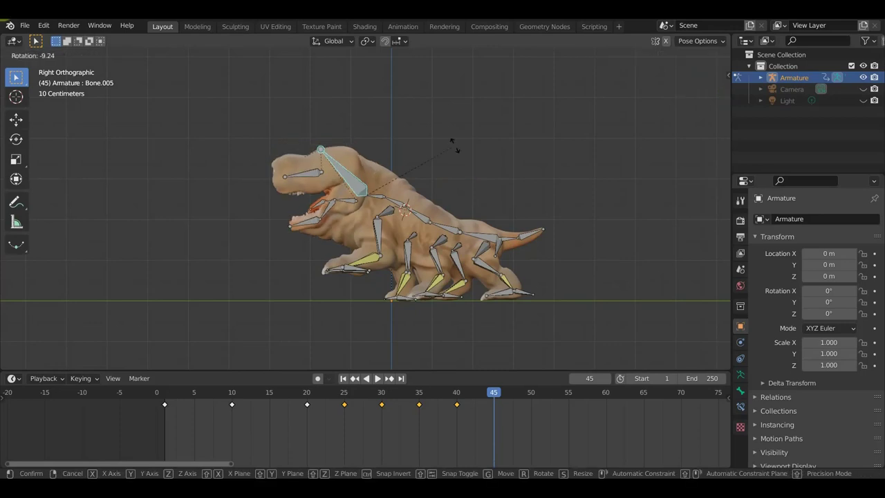
left_click(454, 142)
left_click(349, 202)
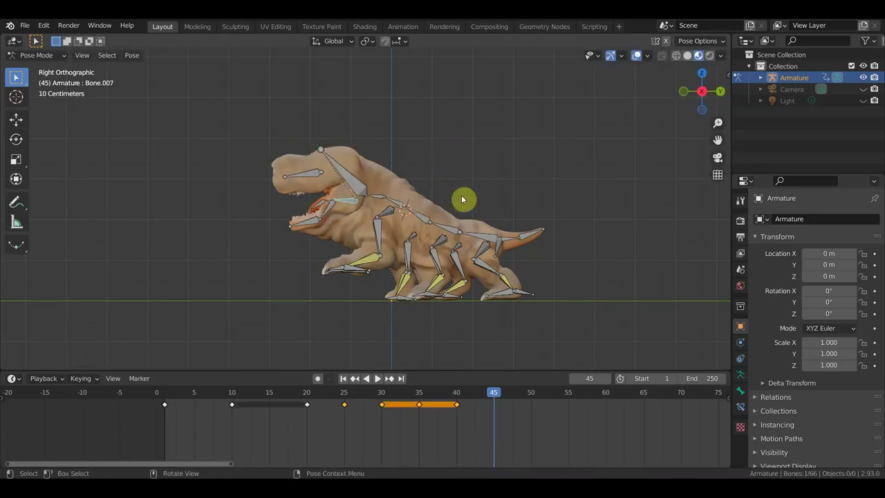
key("r")
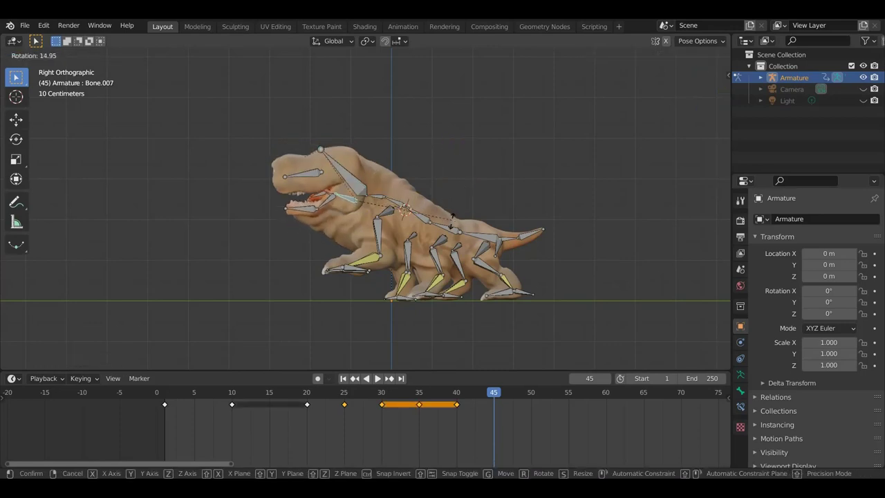
left_click(452, 225)
- Keyframe location and rotation for all bones at frame 45, then preview and scrub to frame 35
key("a")
key("i")
left_click(451, 220)
key("space")
mouse_move(496, 394)
left_mouse_down()
mouse_move(381, 393)
mouse_move(547, 394)
left_mouse_up()
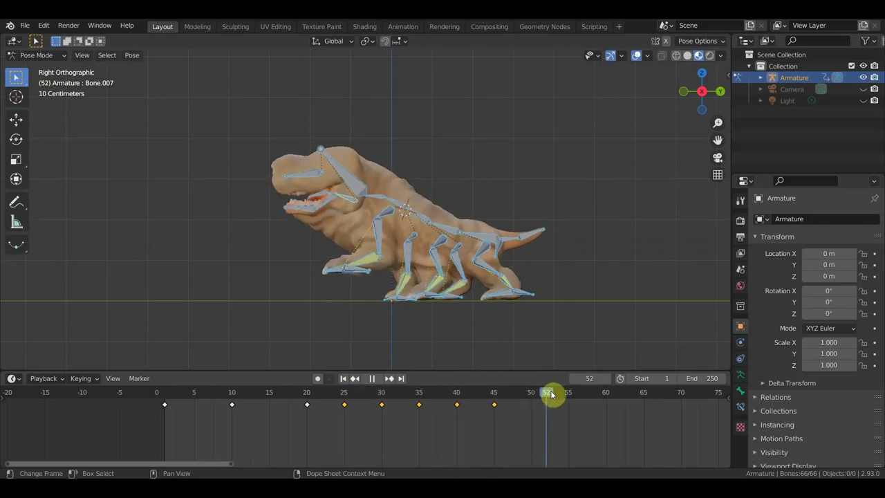
- Scrub past frame 50 to frame 55 and select the root body bone
left_click_drag(558, 397, 531, 394)
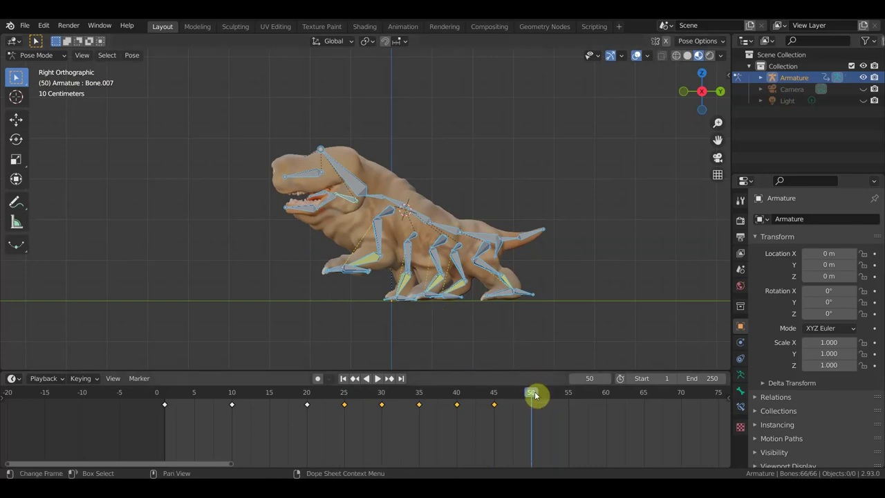
left_click_drag(535, 395, 569, 401)
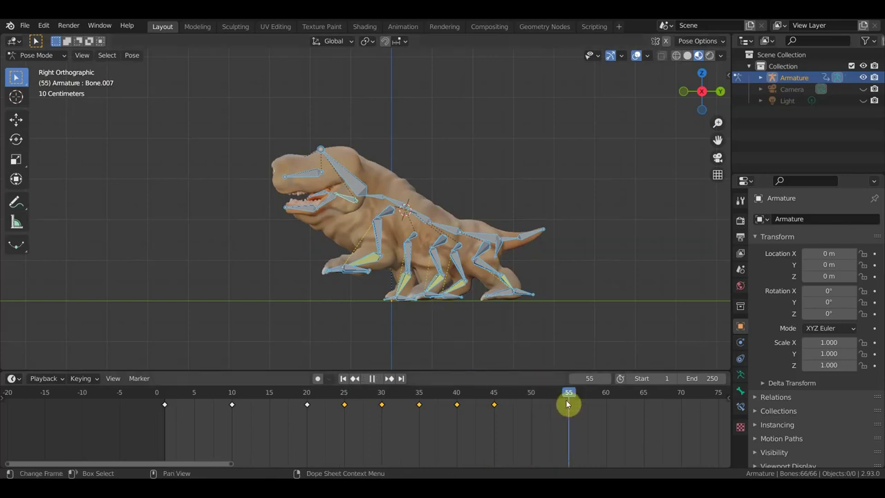
left_click(479, 239)
- Shift the body with the root bone and plant the front foot forward on the ground
key("g")
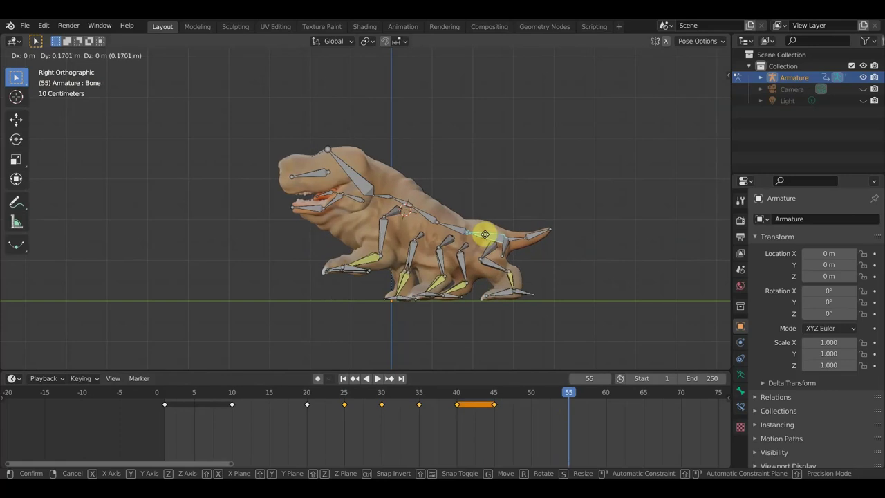
left_click(488, 235)
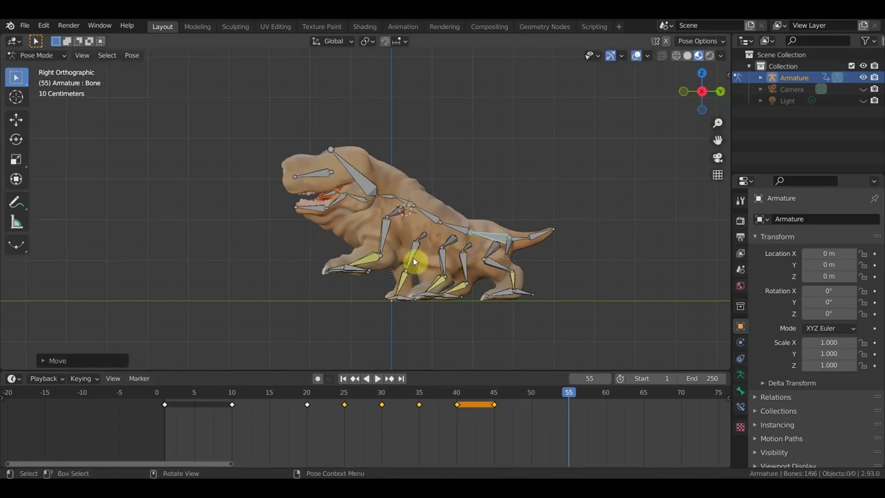
left_click(359, 273)
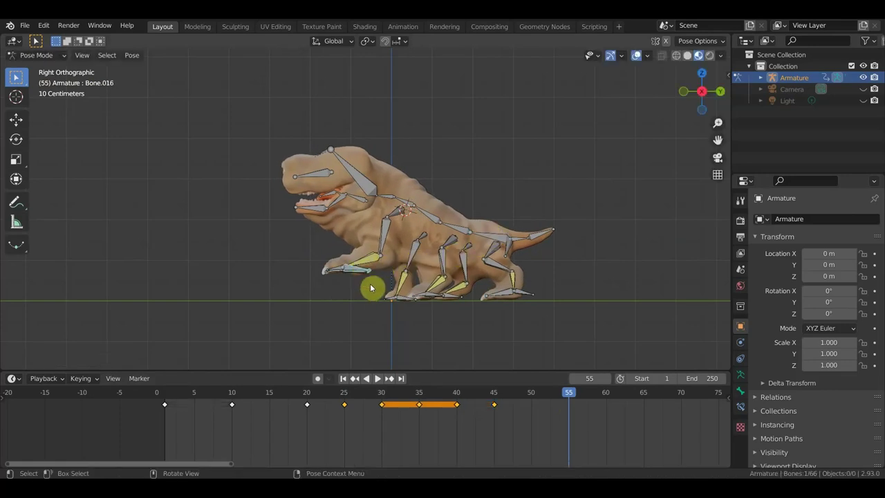
mouse_move(371, 287)
left_mouse_down()
mouse_move(360, 276)
mouse_move(367, 313)
left_mouse_up()
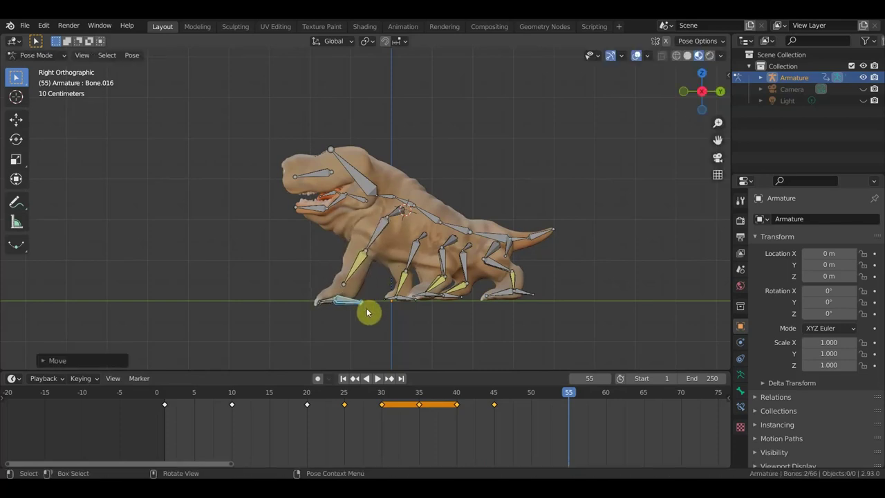
- Tilt the chest bone forward and lower the whole creature with the root bone
left_click(499, 213)
key("r")
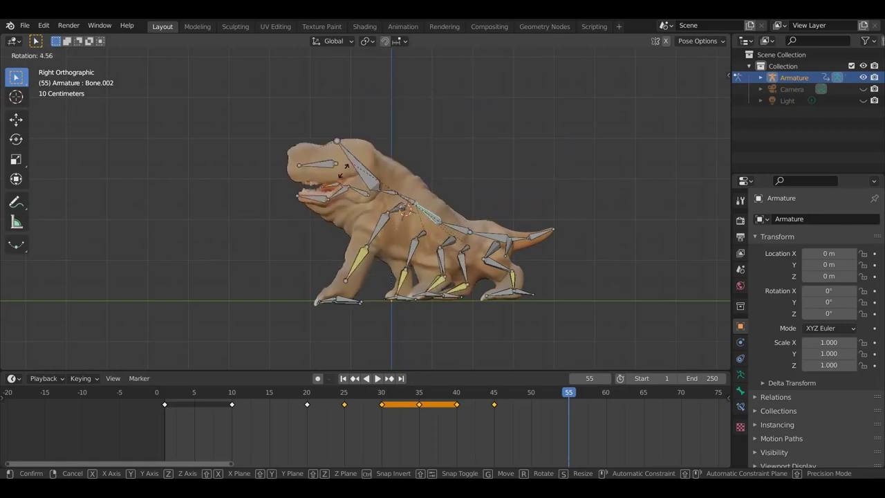
left_click(340, 211)
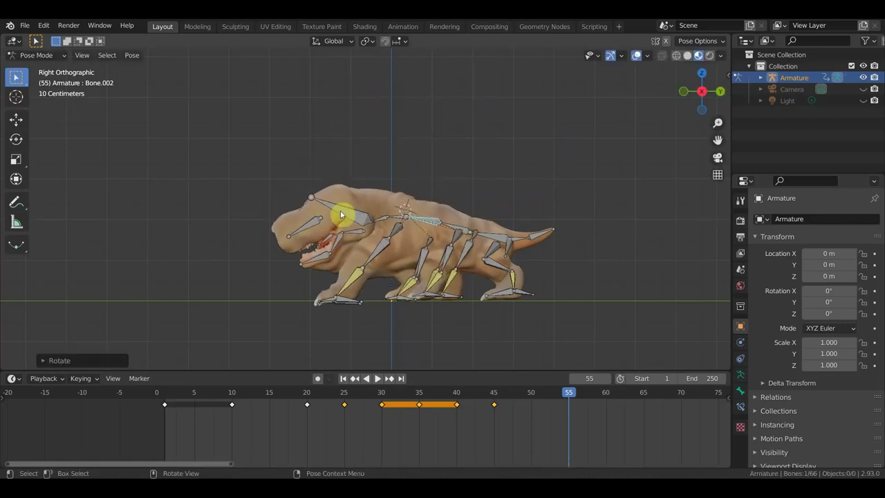
left_click(493, 240)
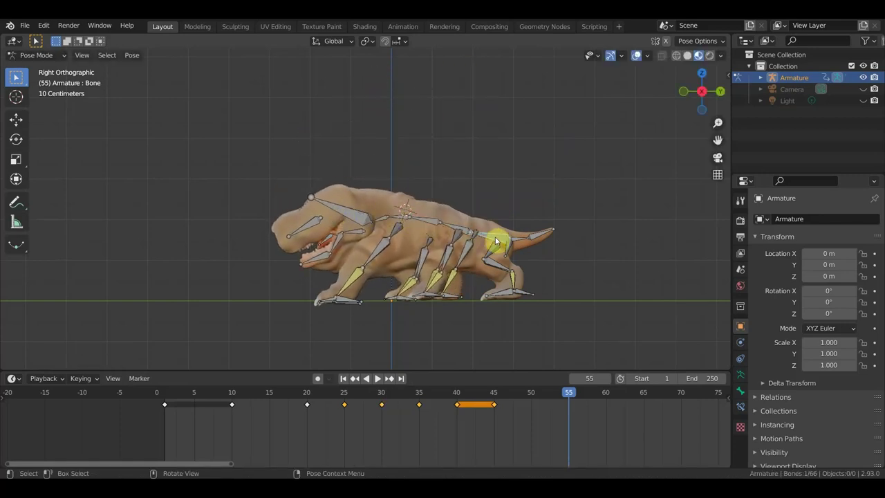
key("g")
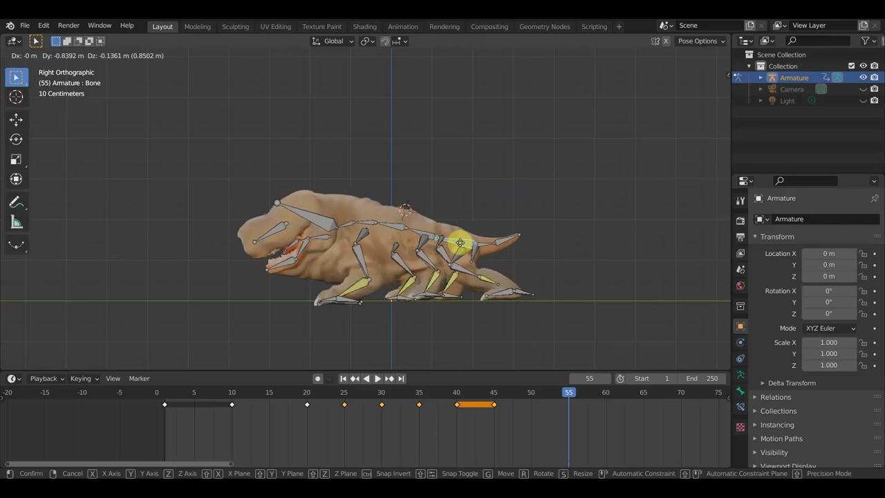
left_click(461, 245)
- Rotate the neck to re-angle the head and rotate the jaw bone
left_click(401, 230)
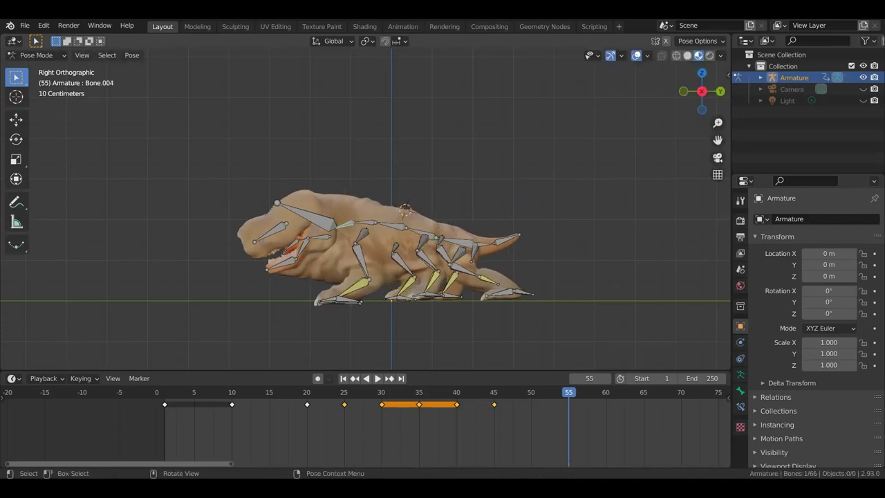
key("r")
left_click(413, 259)
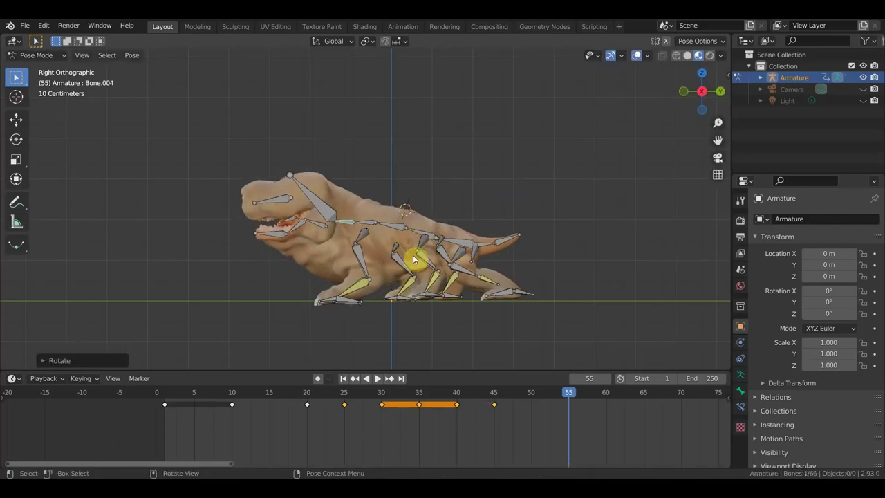
left_click(406, 209)
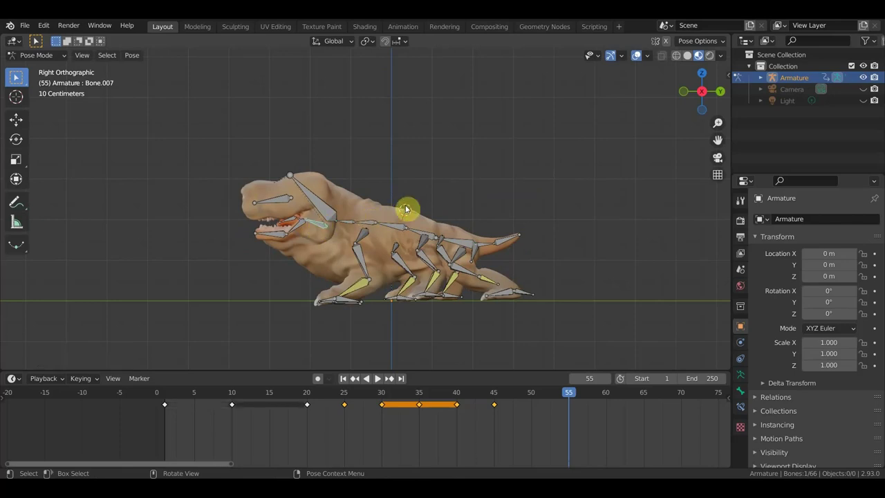
key("r")
left_click(401, 175)
mouse_move(401, 189)
middle_mouse_down()
mouse_move(412, 216)
mouse_move(528, 222)
mouse_move(547, 211)
mouse_move(439, 215)
middle_mouse_up()
- Keyframe location and rotation for all bones at frame 55, then scrub back to frame 5
key("a")
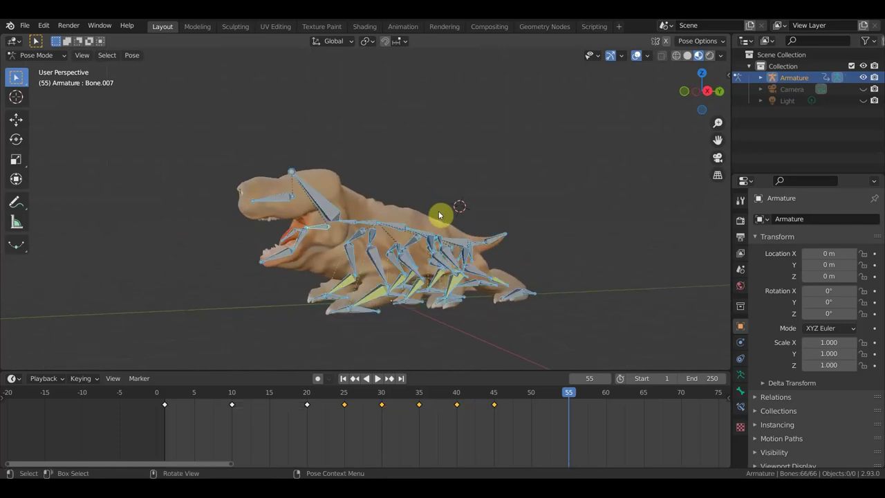
key("i")
left_click(438, 211)
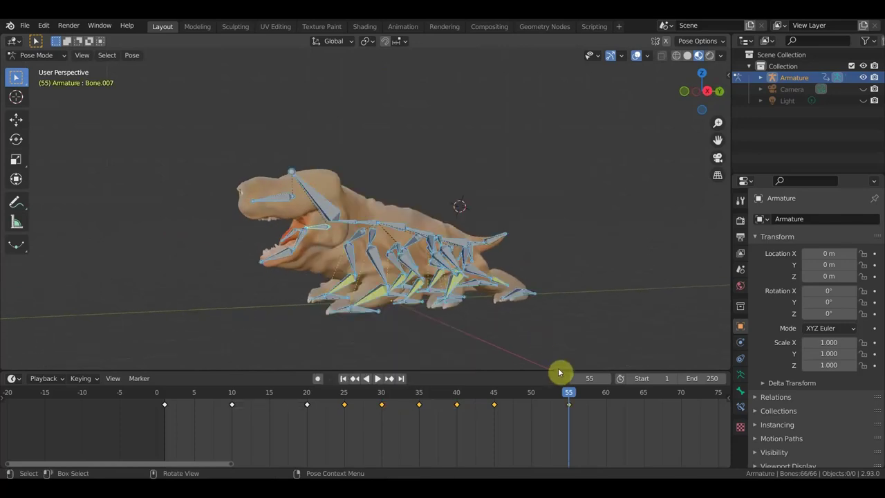
middle_click_drag(560, 314, 639, 312)
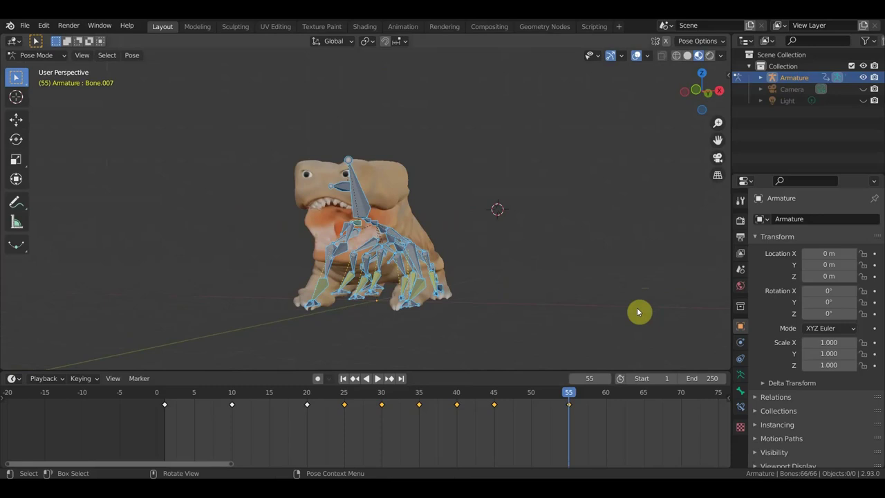
mouse_move(568, 398)
left_mouse_down()
mouse_move(182, 401)
mouse_move(194, 397)
left_mouse_up()
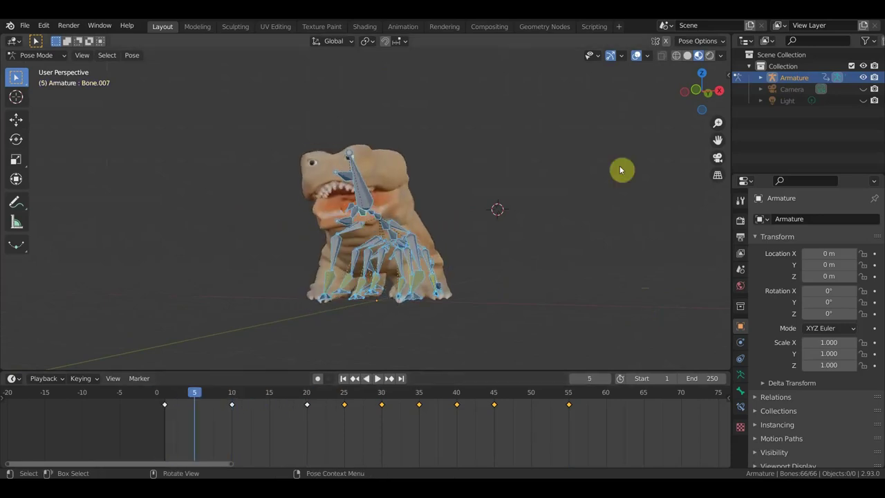
- Hide the bone overlays, set the end frame to 55, and play the walk cycle
left_click(637, 56)
left_click(699, 378)
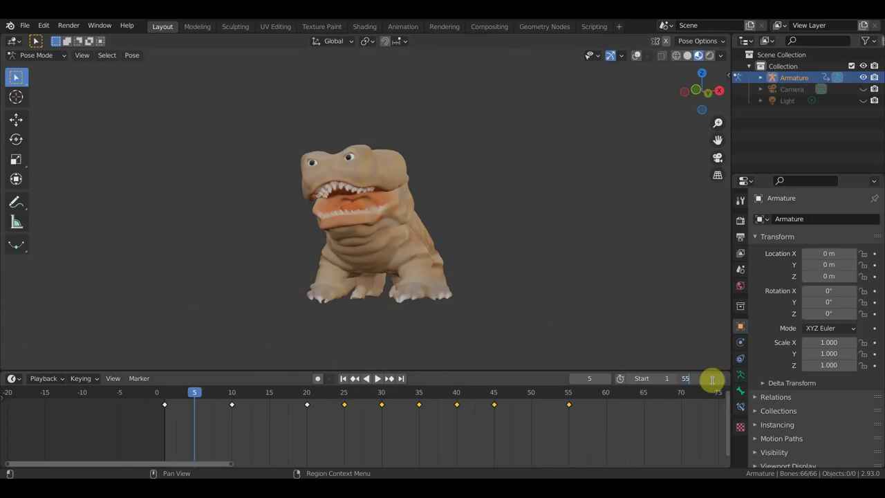
key("Return")
key("space")
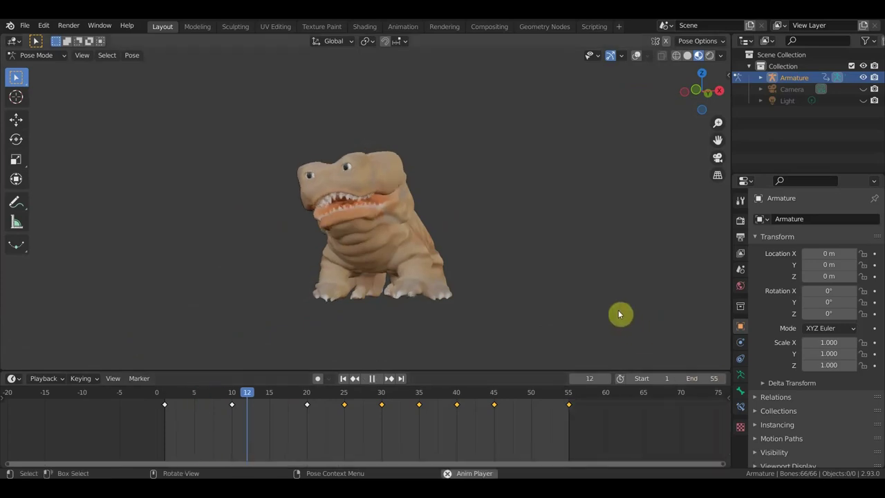
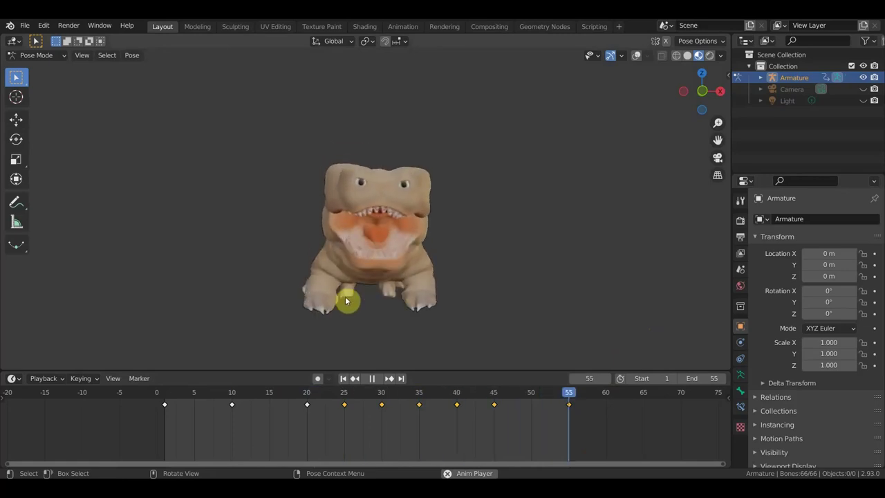
- Stop playback, park the playhead on frame 50 and show the armature bones over the mesh
key("space")
left_click_drag(564, 398, 535, 402)
middle_click_drag(484, 311, 245, 308)
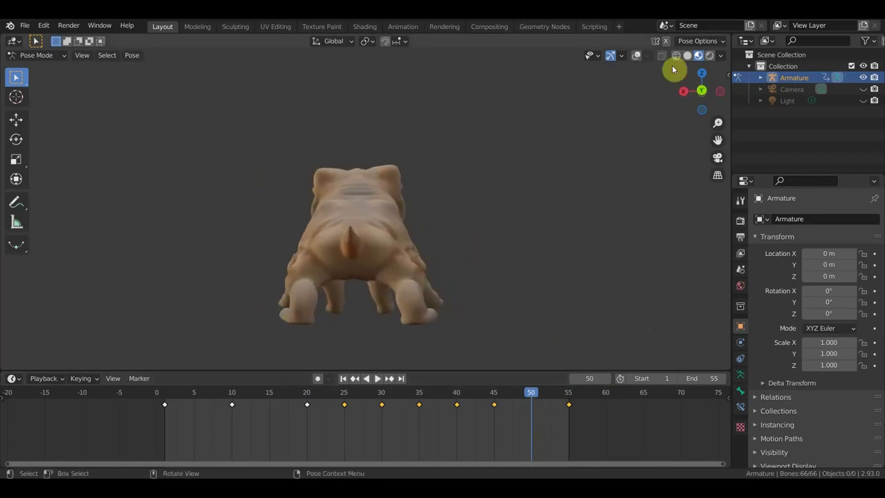
left_click(636, 55)
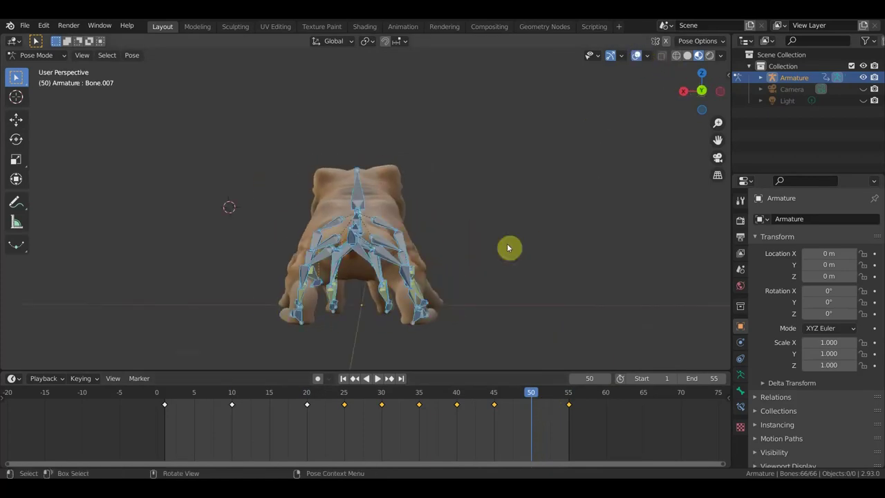
- Move three of the creature's leg bones to new positions at frame 50
left_click(413, 324)
key("g")
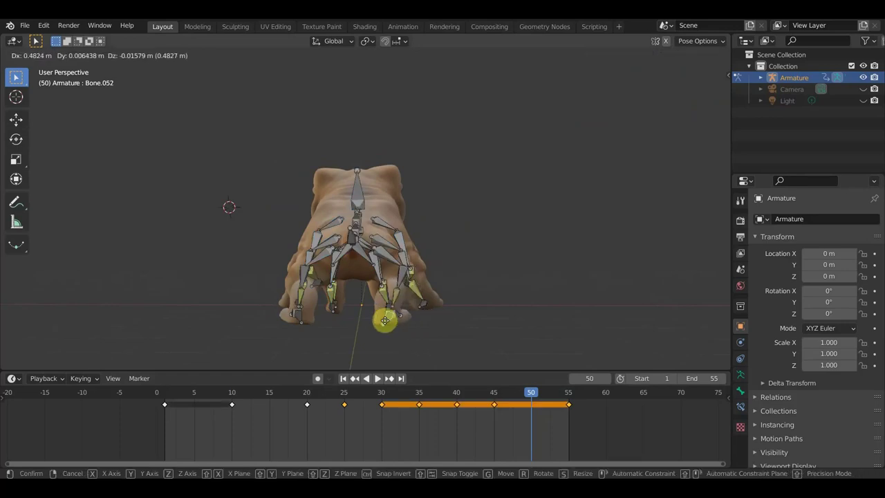
left_click(384, 320)
left_click(300, 322)
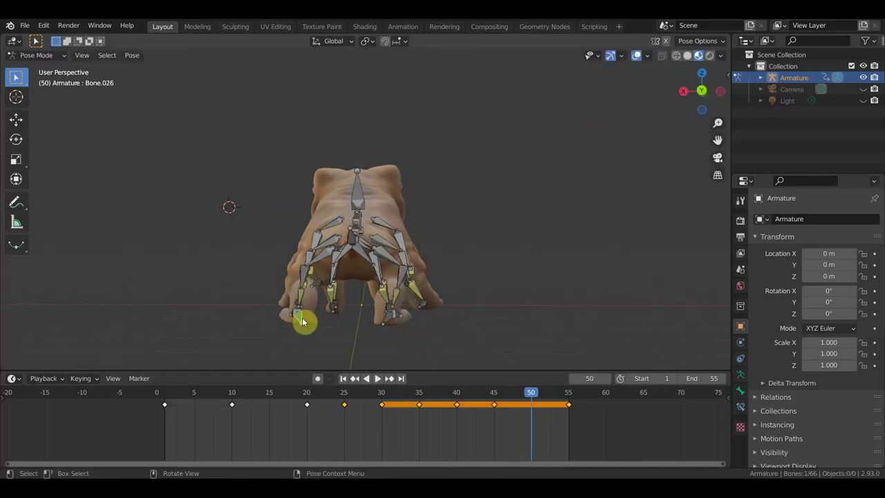
key("g")
left_click(316, 322)
mouse_move(316, 322)
middle_mouse_down()
mouse_move(424, 322)
mouse_move(491, 309)
middle_mouse_up()
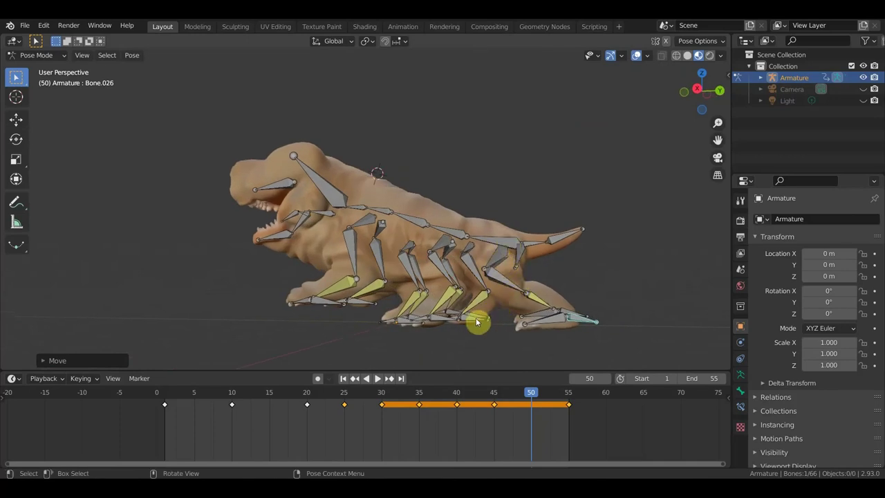
left_click(496, 329)
mouse_move(500, 331)
middle_mouse_down()
mouse_move(450, 344)
mouse_move(498, 340)
mouse_move(444, 331)
middle_mouse_up()
left_click(419, 321)
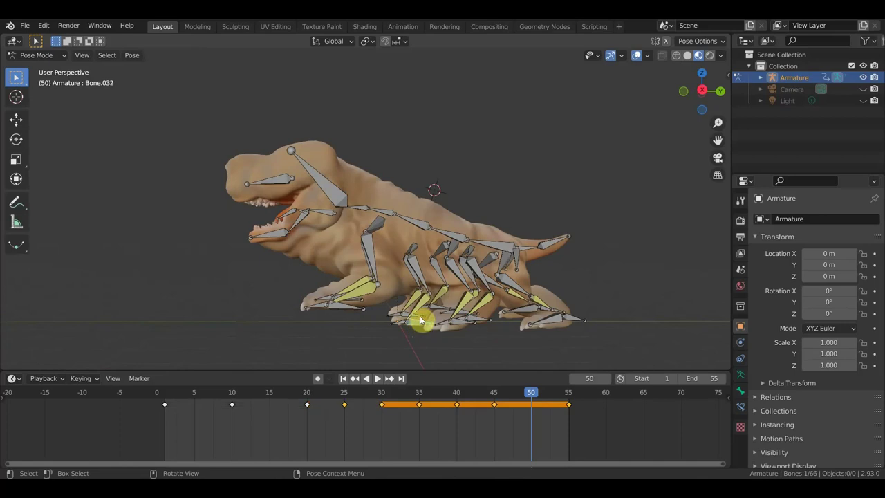
key("g")
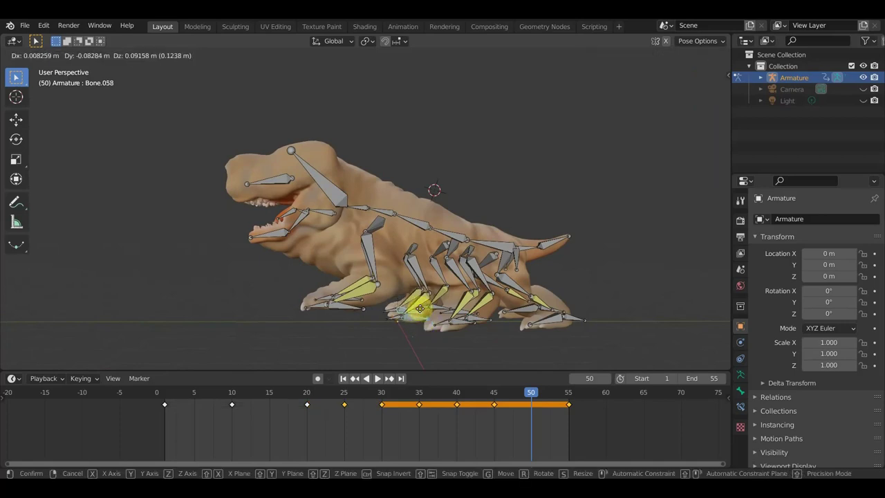
left_click(404, 305)
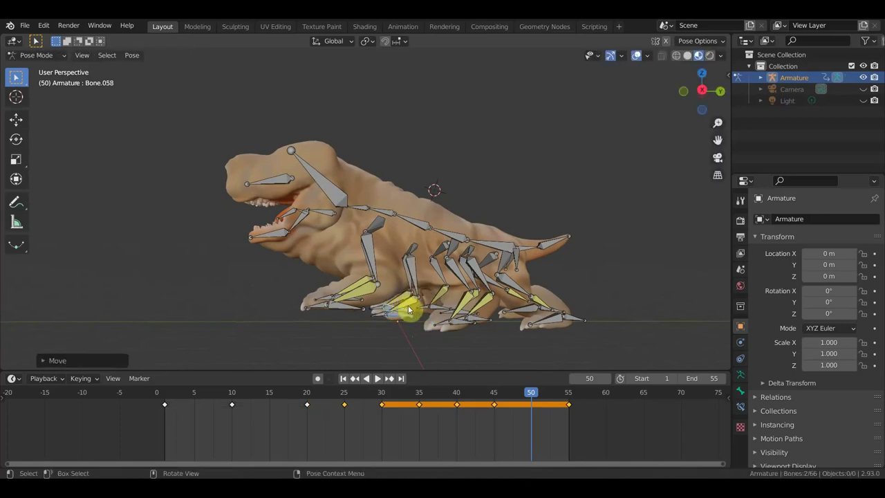
- Move the front foot bone forward and rotate it about 17 degrees
key("b")
middle_click(350, 310)
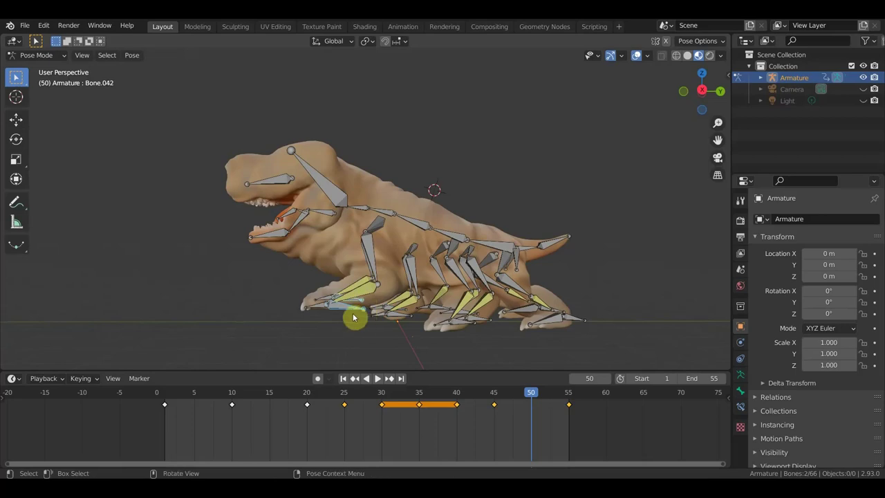
left_click_drag(354, 311, 335, 311)
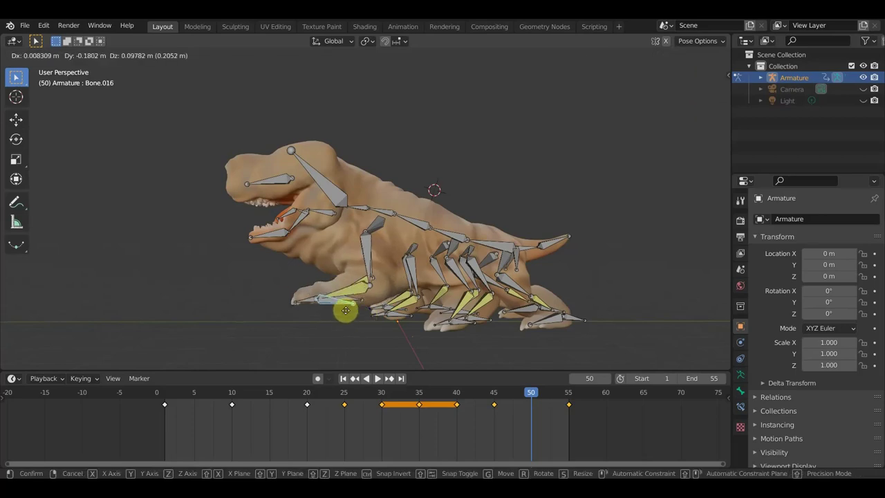
key("r")
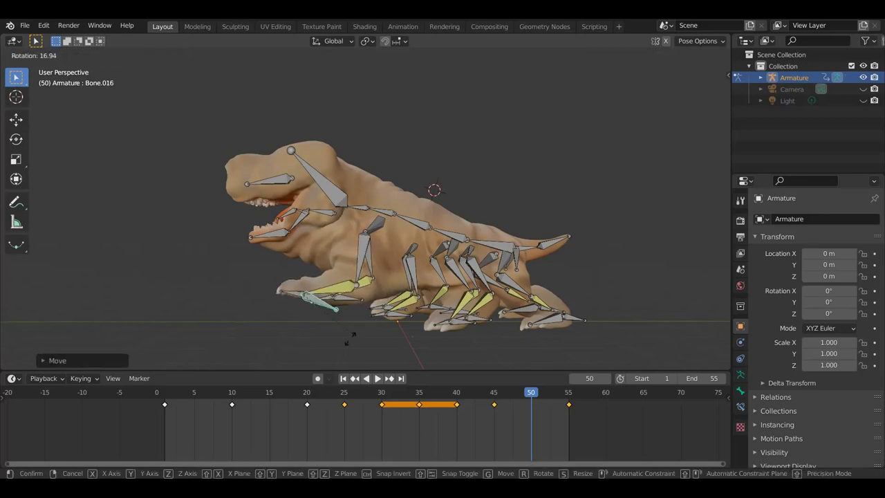
left_click(343, 339)
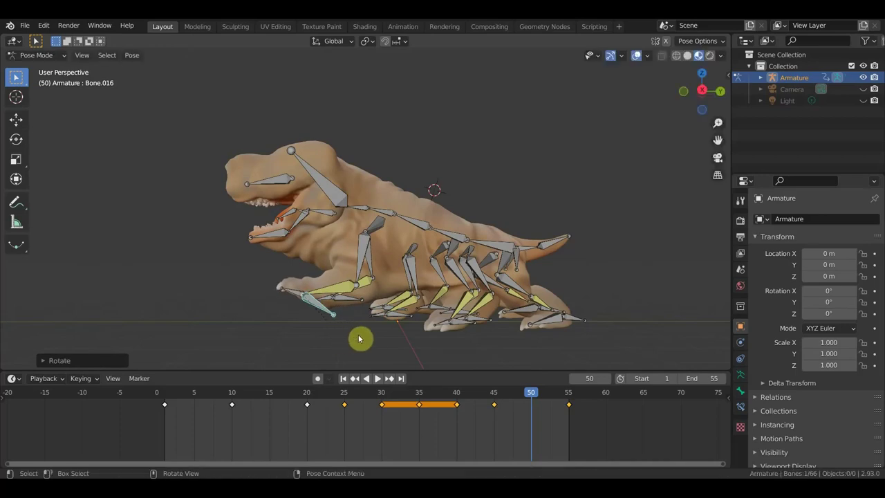
middle_click_drag(357, 304, 333, 326)
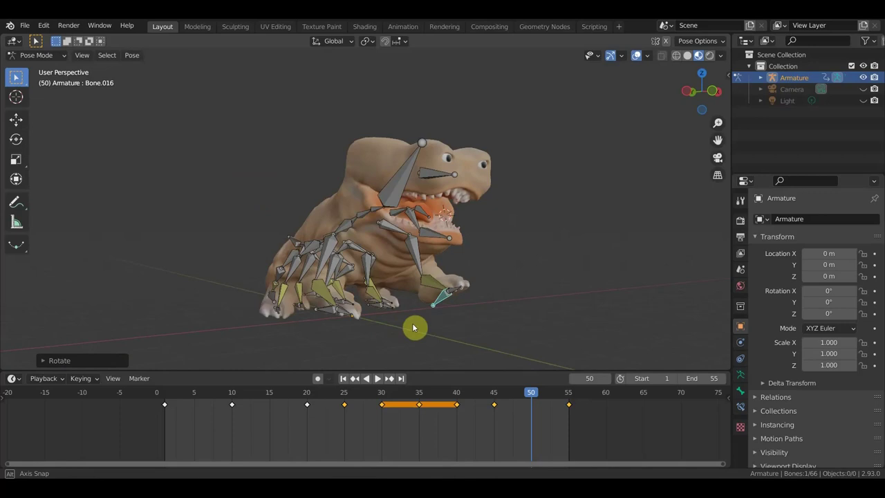
mouse_move(333, 326)
middle_mouse_down()
mouse_move(334, 334)
mouse_move(302, 338)
middle_mouse_up()
left_click_drag(303, 338, 322, 334)
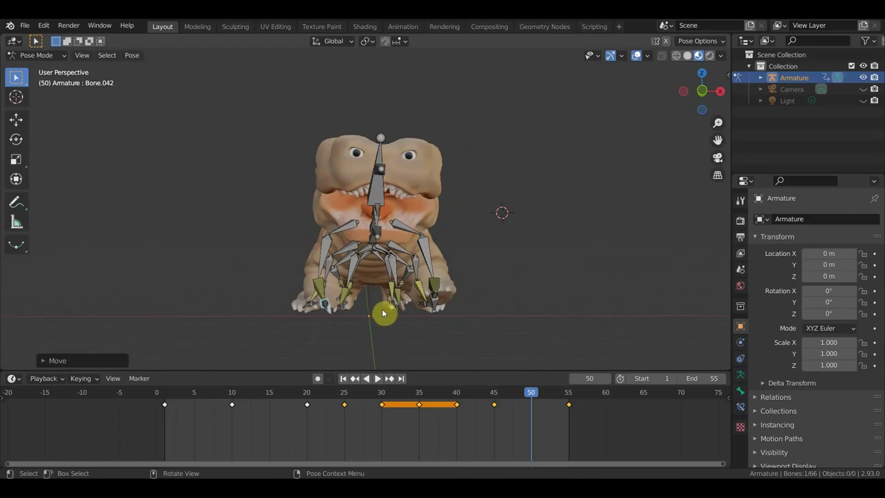
- Key Location, Rotation & Scale for all bones at frame 50, then hide the bones
key("a")
key("i")
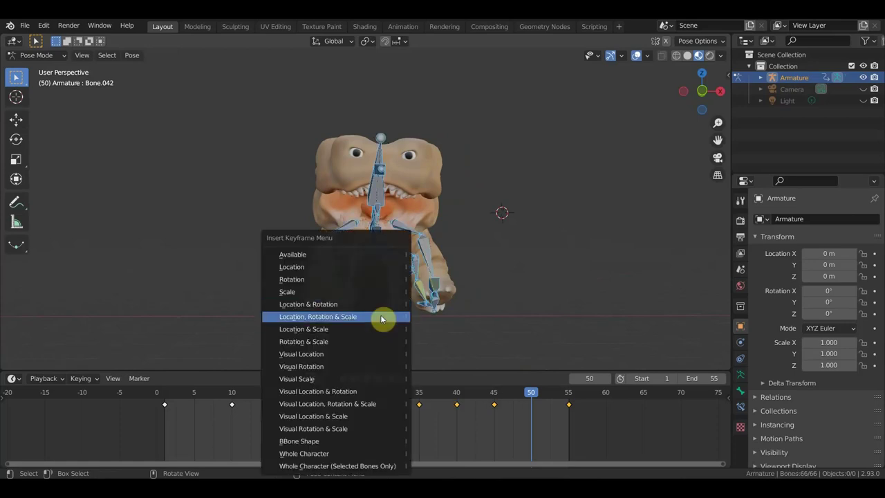
left_click(359, 305)
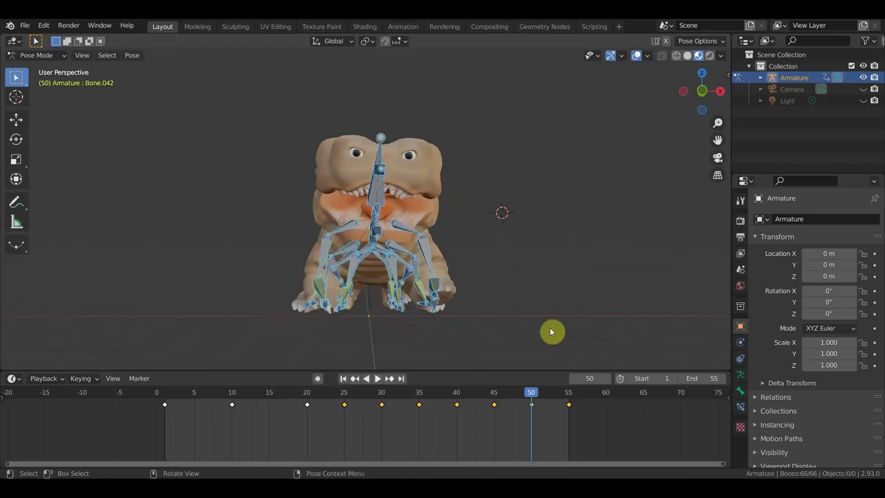
left_click(636, 56)
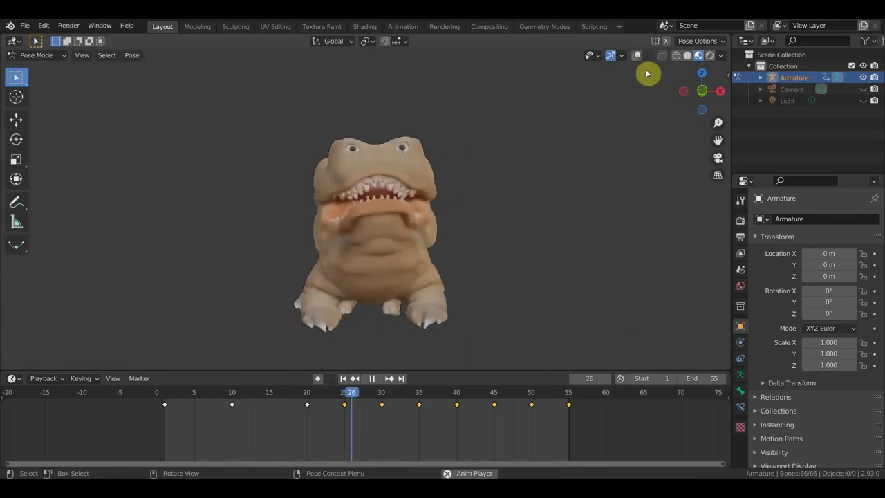
- View the walk from the side, scrub back through it, and zoom in on the creature
middle_click_drag(576, 263, 454, 280)
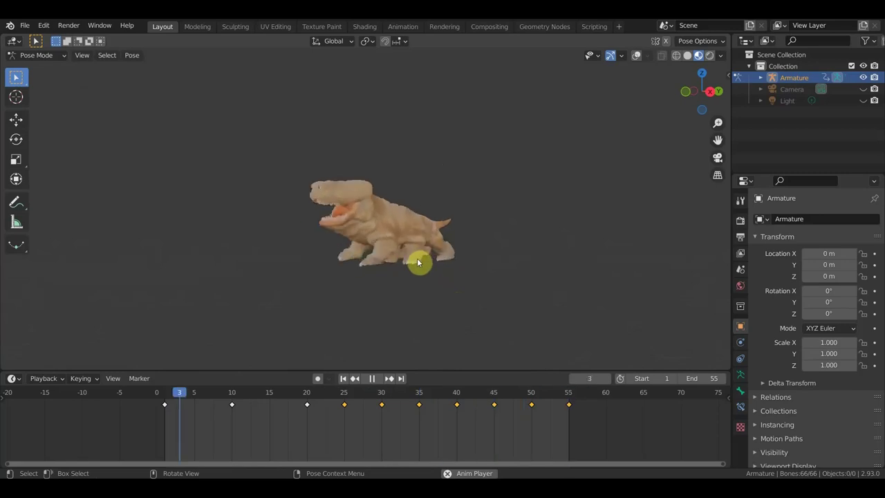
mouse_move(466, 391)
left_mouse_down()
mouse_move(242, 389)
mouse_move(388, 392)
left_mouse_up()
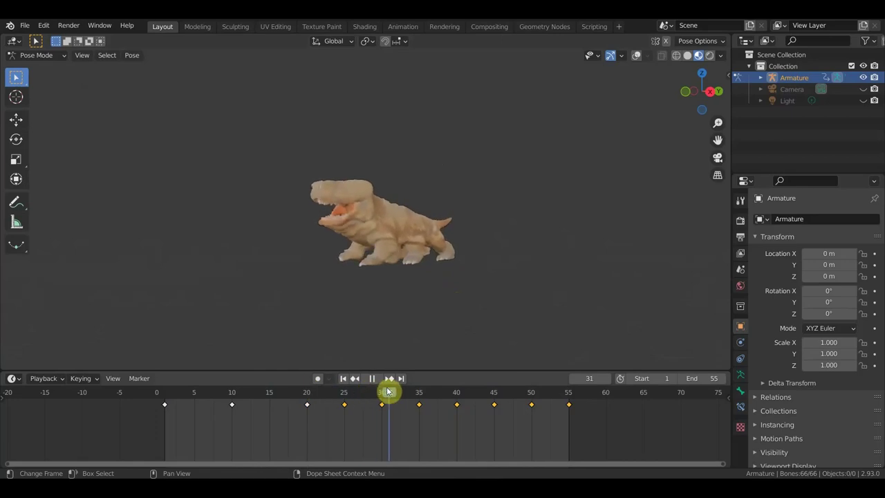
middle_click_drag(521, 298, 468, 291)
scroll(469, 290, "up", 3)
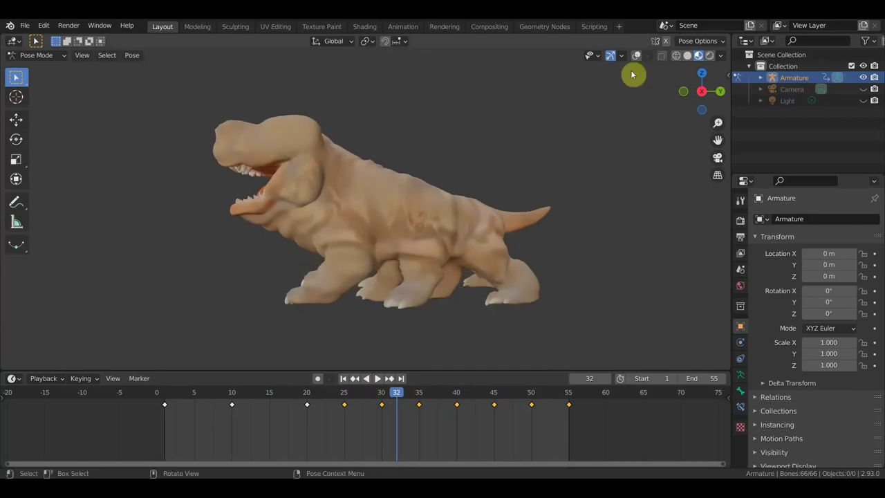
- Show the bones and move one leg bone on each side of the creature at frame 32
left_click(635, 56)
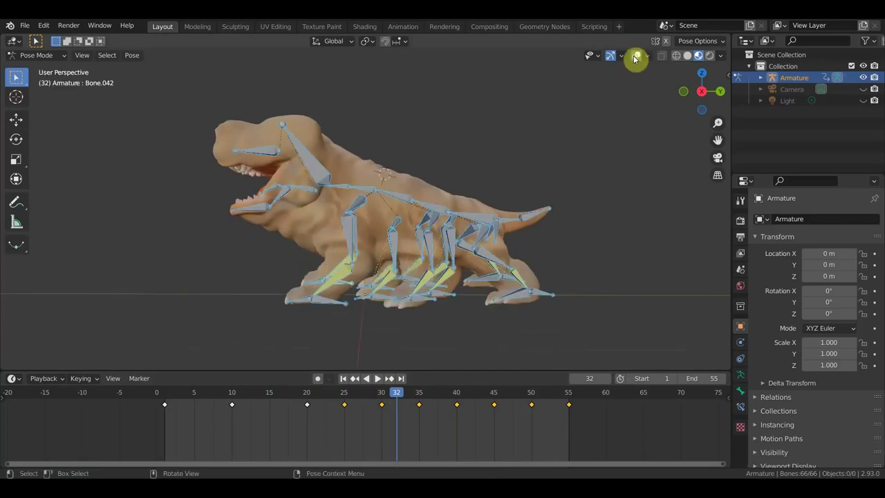
left_click(430, 304)
key("g")
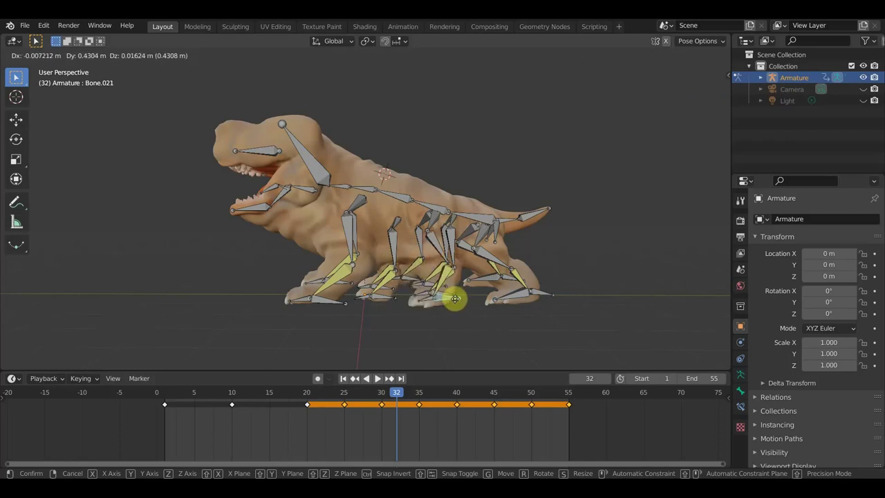
left_click(451, 301)
middle_click_drag(515, 291, 339, 304)
left_click(337, 306)
key("g")
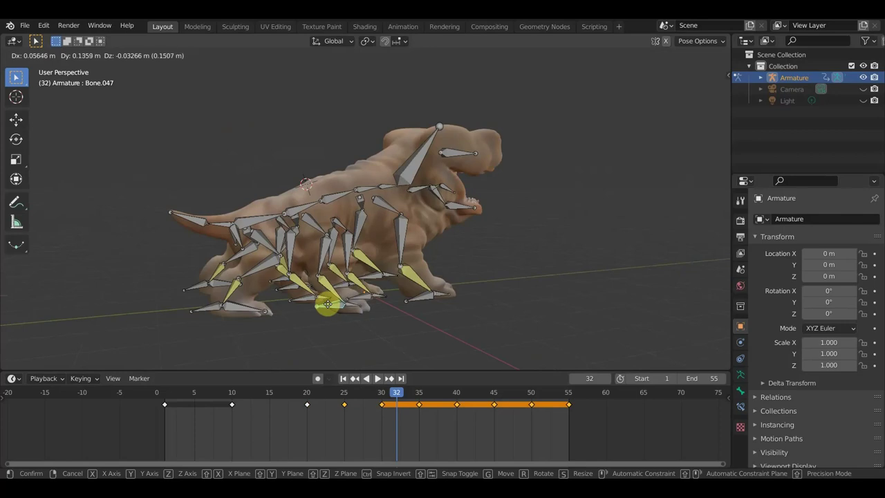
left_click(312, 308)
- Key the whole rig's pose at frame 32, hide the bones and play the walk
key("a")
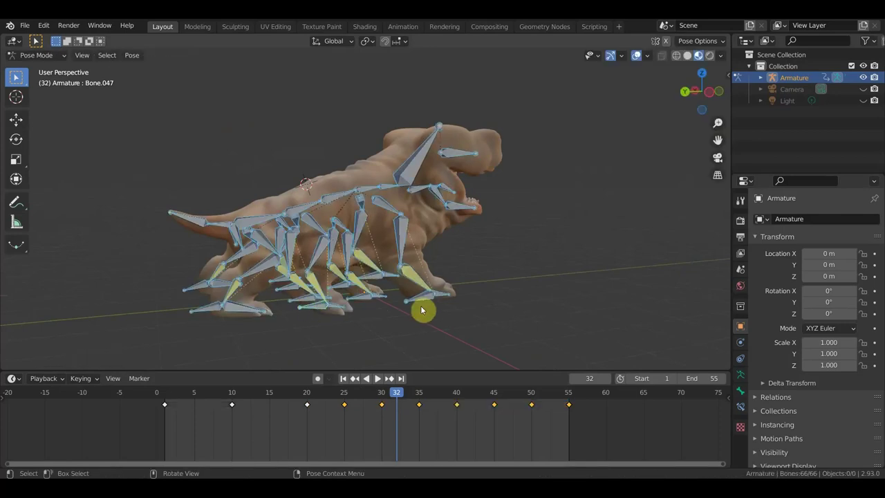
key("i")
left_click(421, 306)
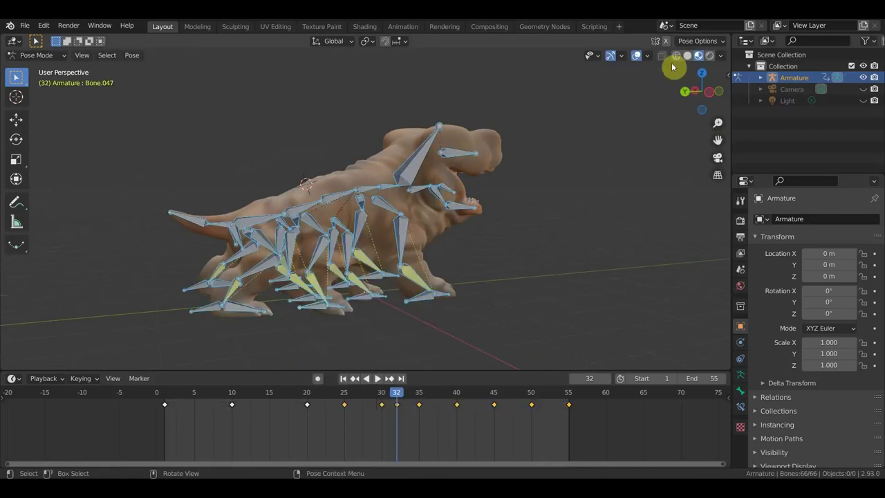
left_click(638, 56)
key("space")
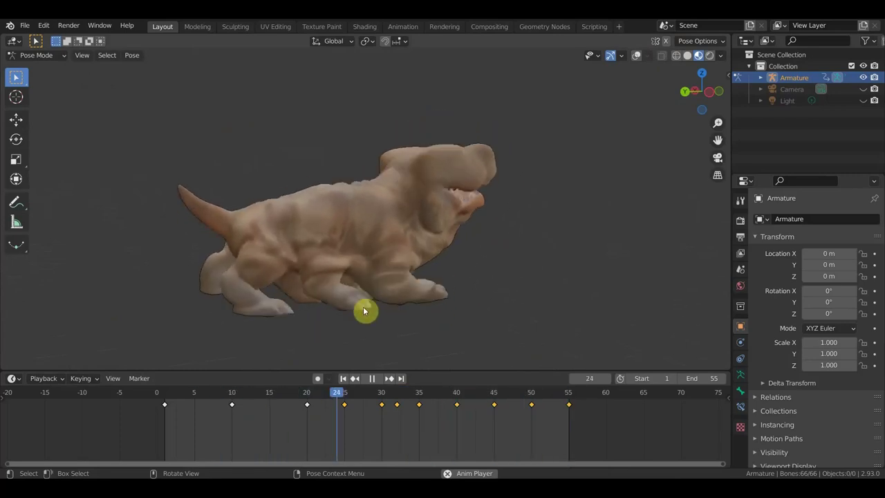
- Slide the frame-32 pose keyframe a couple of frames later and play the walk
mouse_move(451, 312)
middle_mouse_down("alt")
mouse_move(299, 314)
mouse_move(244, 302)
middle_mouse_up("alt")
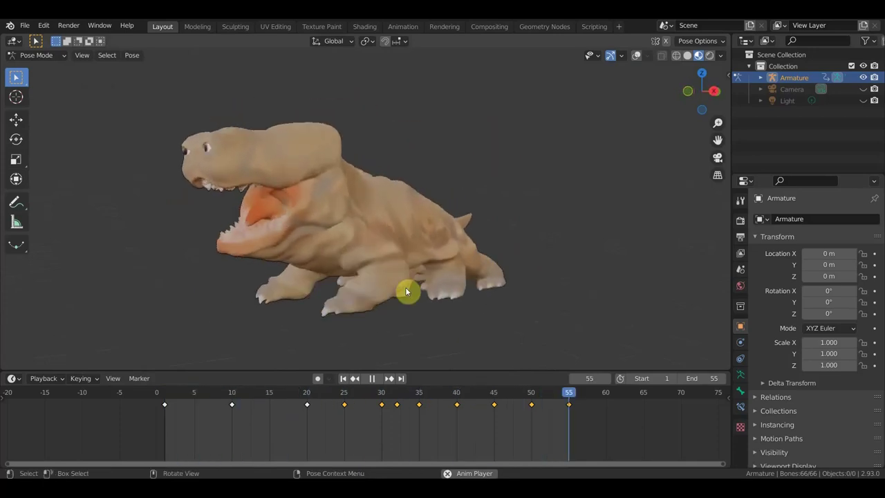
key("space")
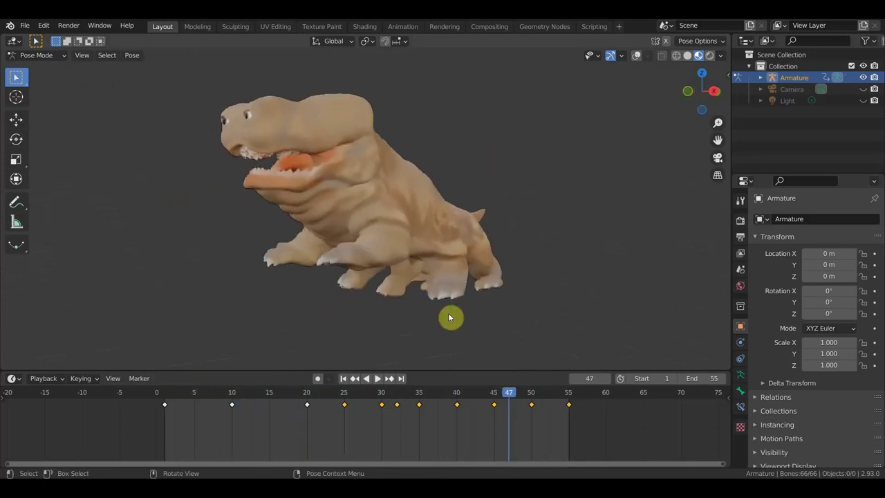
mouse_move(435, 427)
left_mouse_down()
mouse_move(419, 407)
mouse_move(387, 401)
left_mouse_up()
left_click(396, 393)
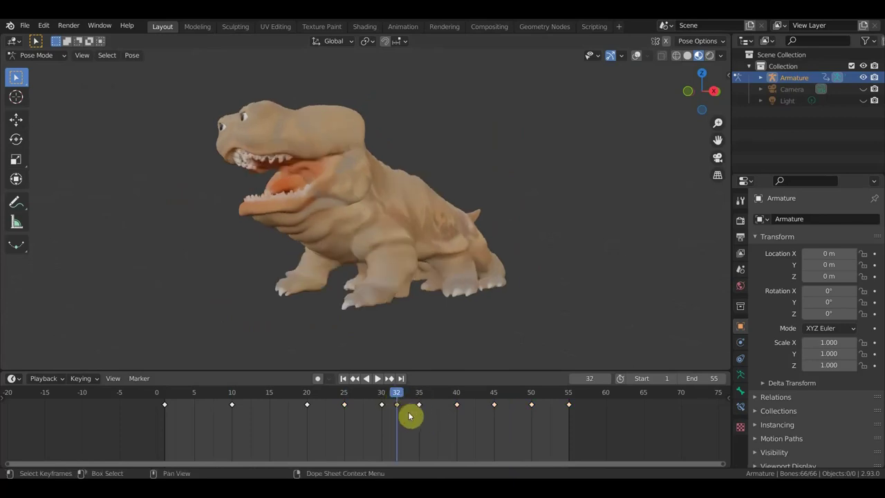
mouse_move(418, 401)
left_mouse_down()
mouse_move(431, 403)
mouse_move(411, 394)
left_mouse_up()
key("space")
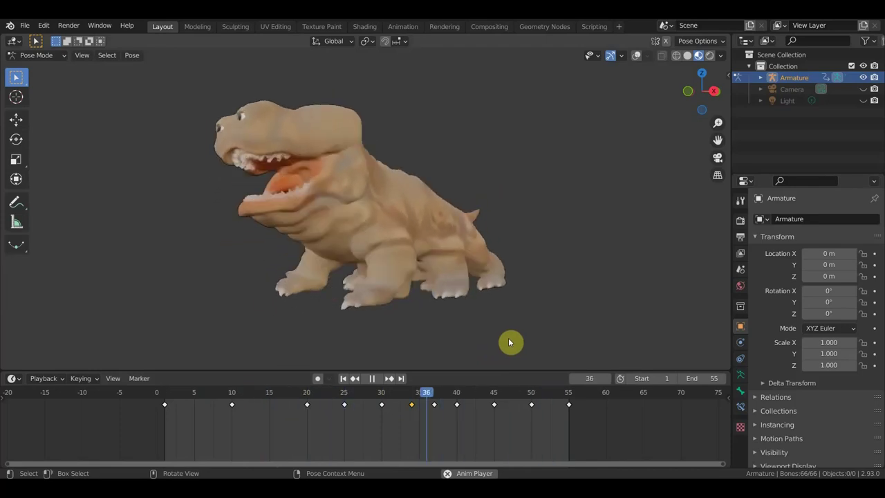
- Stop playback and check the poses on frames 37 and 34
key("space")
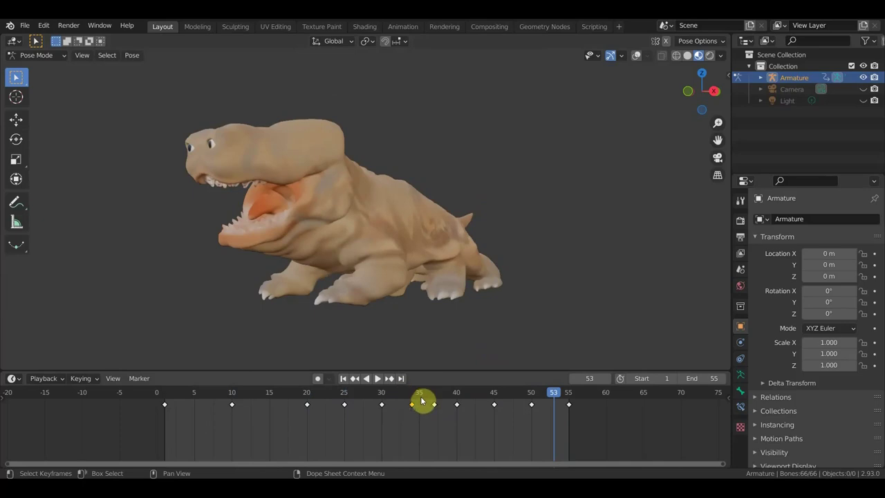
left_click_drag(422, 400, 434, 394)
mouse_move(551, 325)
middle_mouse_down()
mouse_move(477, 328)
mouse_move(465, 344)
middle_mouse_up()
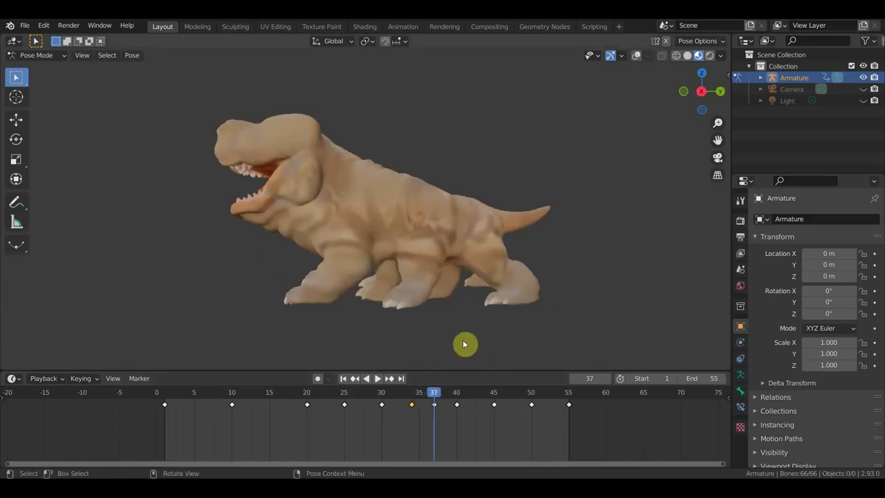
left_click(411, 395)
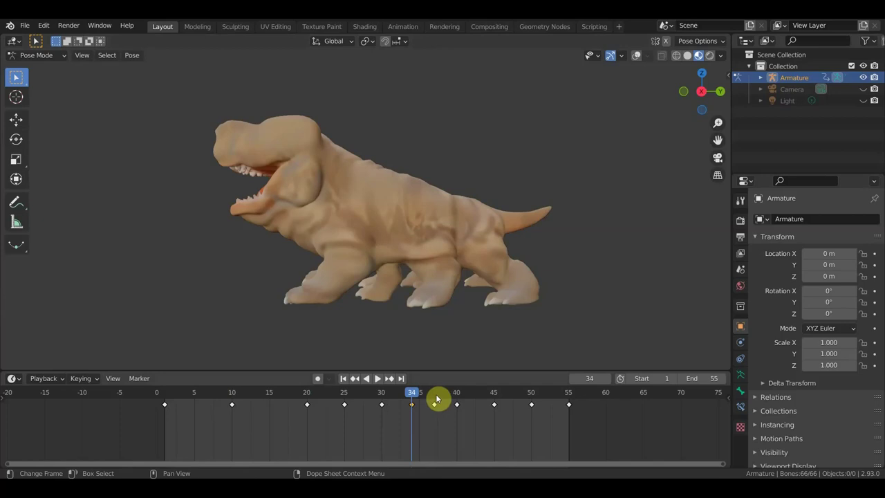
- At frame 37, show the bones and move two foot bones to new positions
left_click(434, 395)
left_click(637, 56)
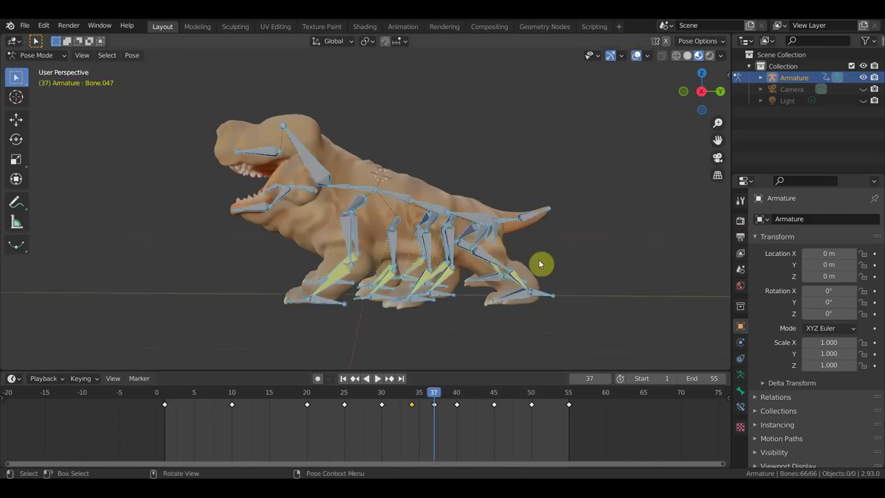
left_click(427, 305)
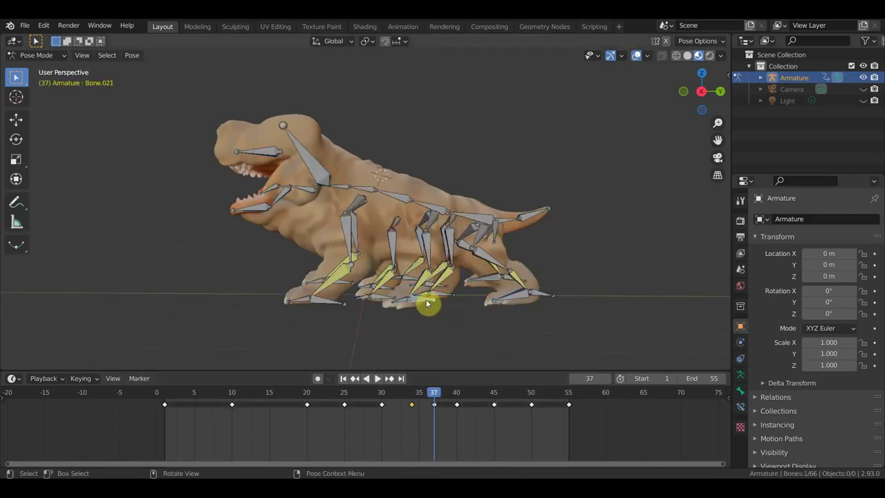
key("g")
left_click(446, 302)
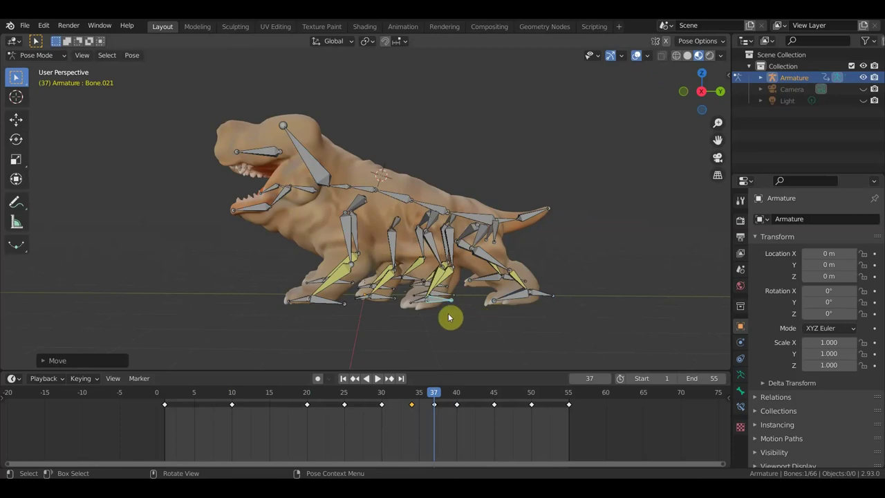
middle_click_drag(448, 317, 356, 316)
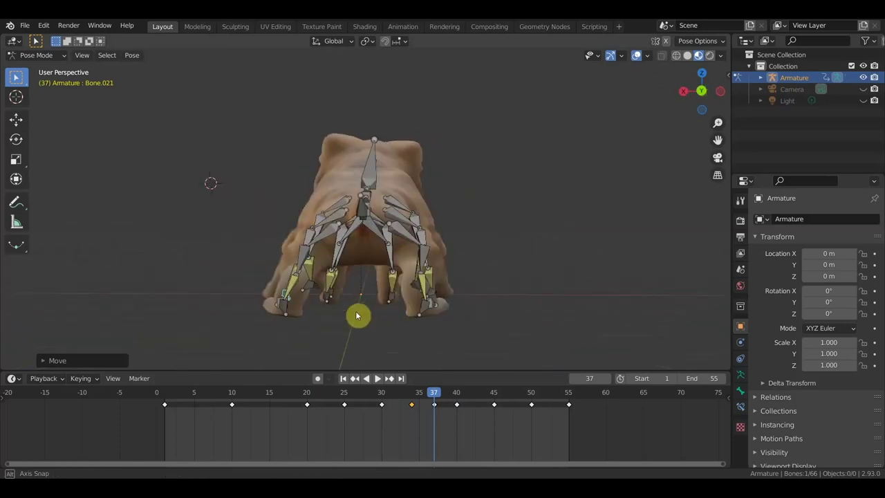
middle_click_drag(357, 316, 359, 317)
key("g")
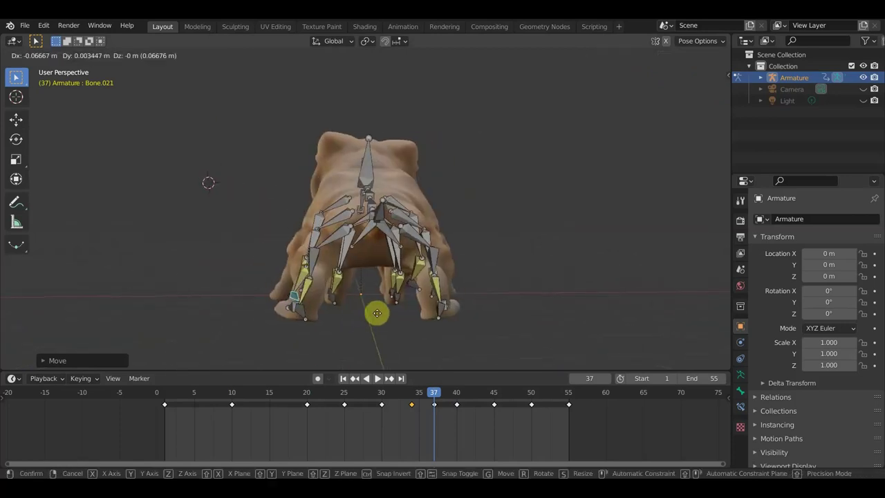
left_click(379, 313)
- Select Bone.047 on the leg and move it to a new position
middle_click_drag(422, 316, 332, 310)
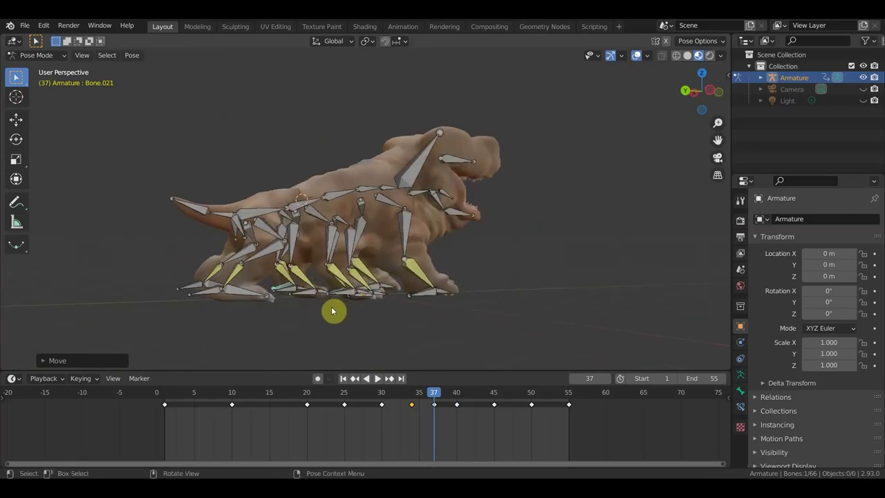
left_click(350, 297)
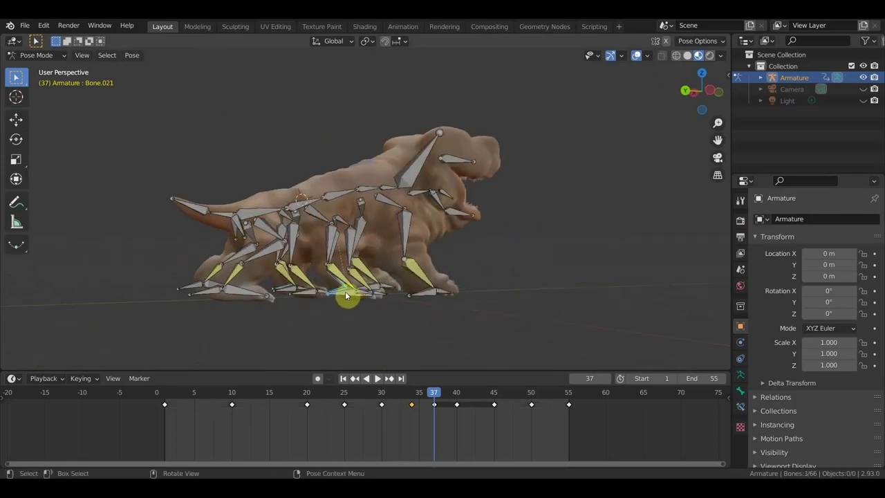
left_click(346, 296)
mouse_move(347, 296)
middle_mouse_down()
mouse_move(424, 325)
mouse_move(476, 328)
middle_mouse_up()
left_click(411, 310)
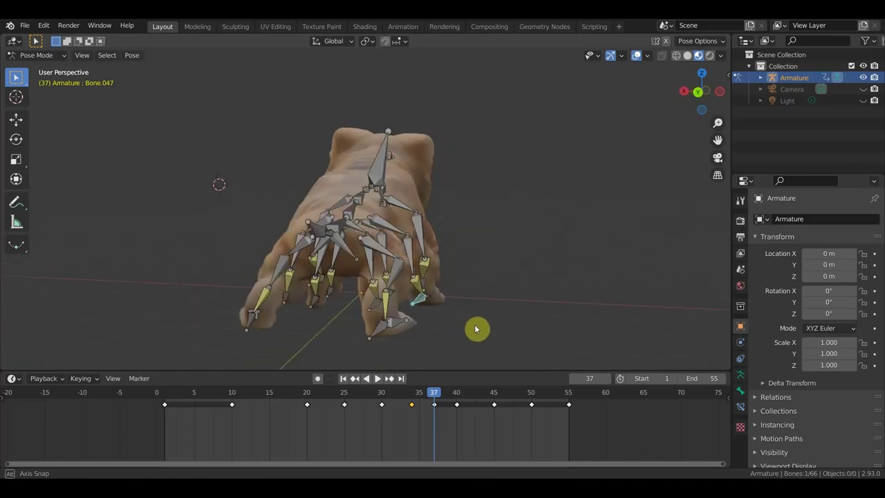
key("g")
left_click(463, 331)
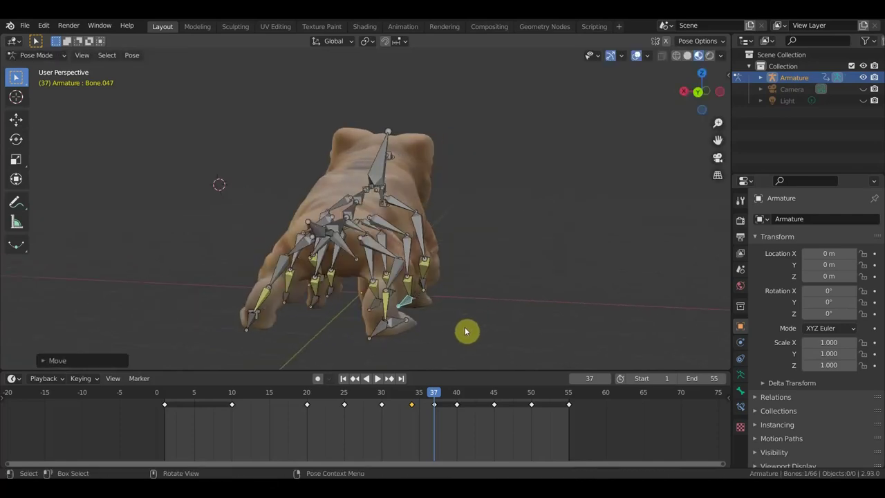
- Key Location & Rotation for every bone, play the walk and hide the overlays
key("a")
key("k")
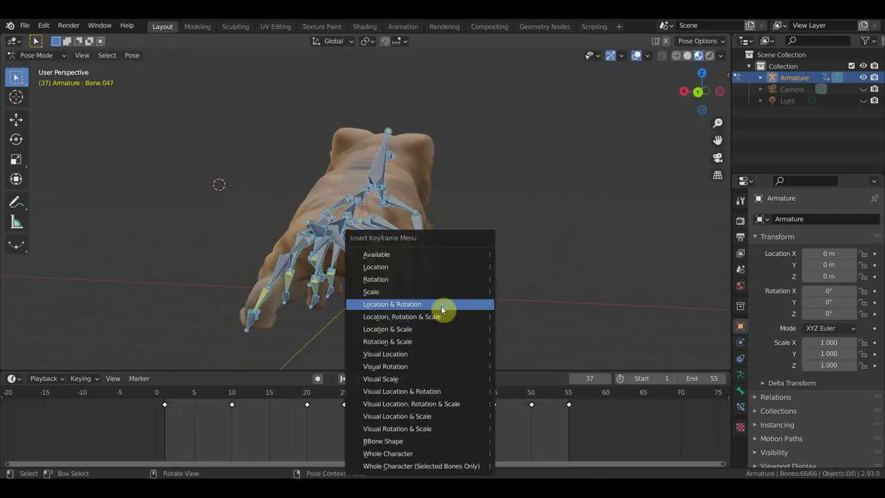
left_click(441, 305)
key("space")
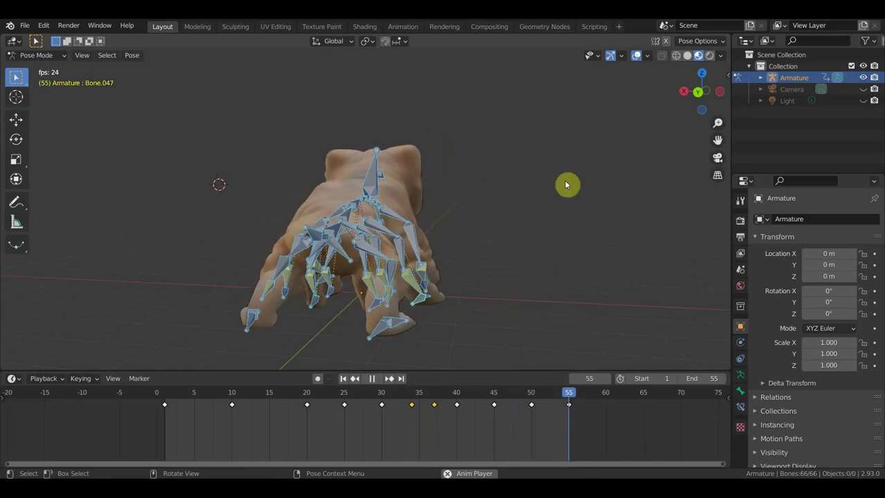
key("shift+alt+z")
- Watch the walk from the side and front, stopping on frame 3 in front view
mouse_move(565, 181)
middle_mouse_down()
mouse_move(625, 258)
mouse_move(607, 257)
middle_mouse_up()
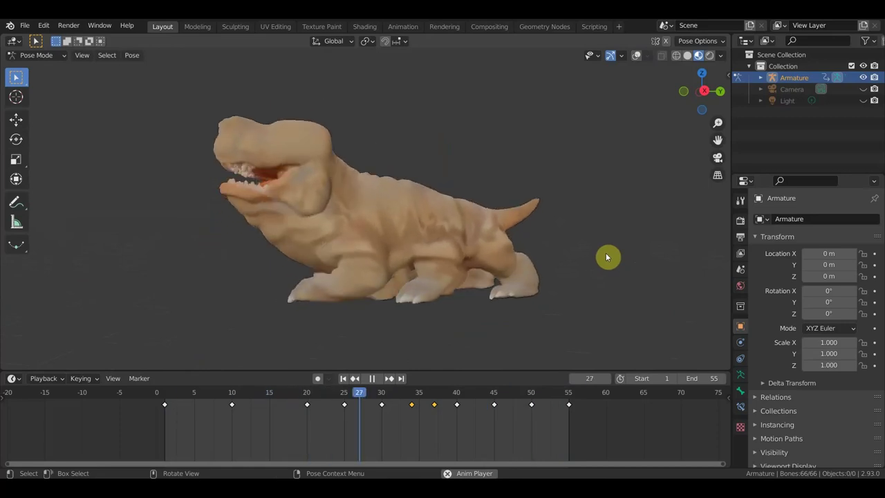
key("space")
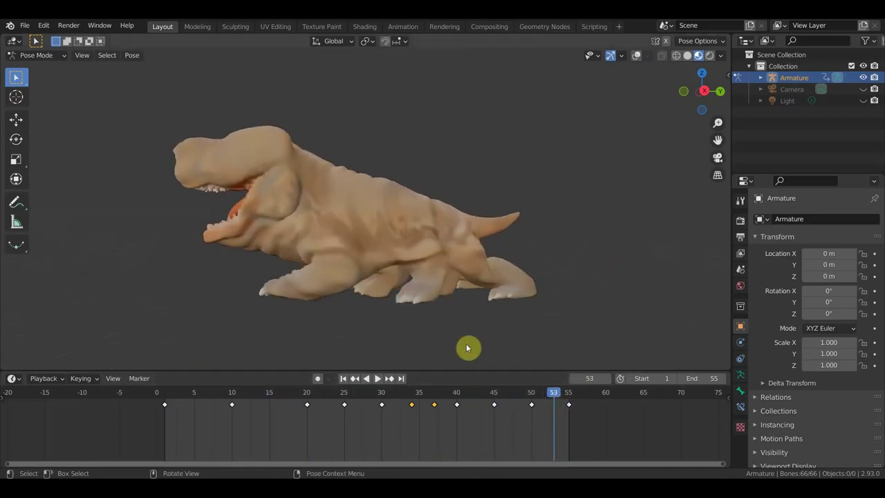
middle_click_drag(544, 287, 611, 287)
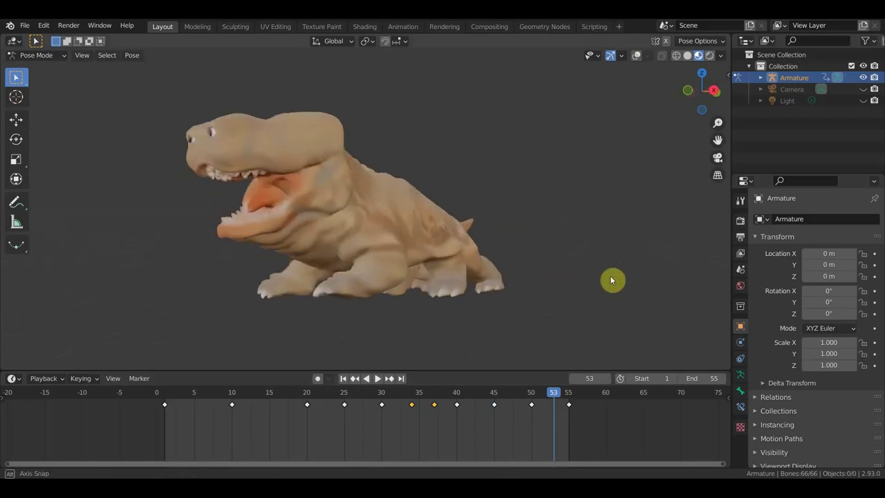
key("space")
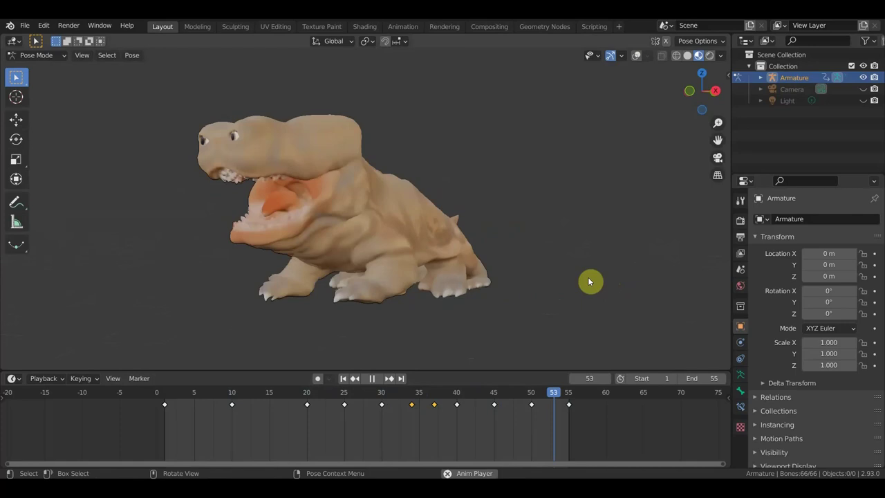
key("space")
key("KP_1")
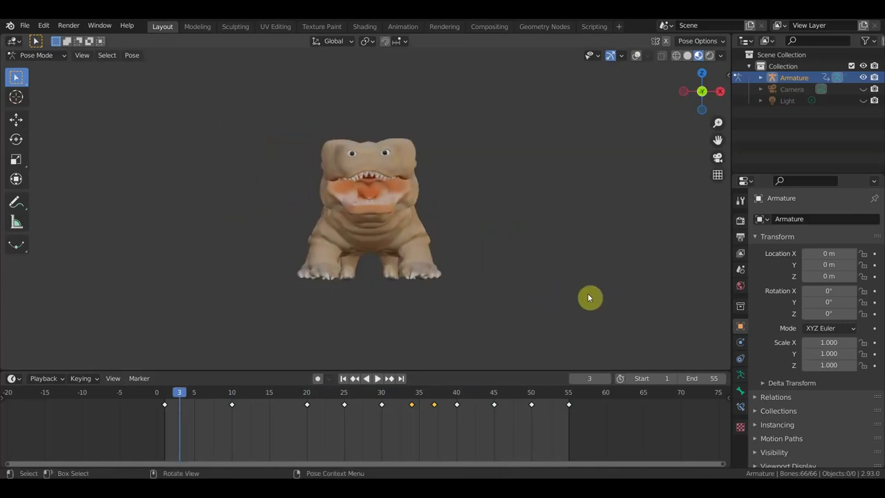
scroll(588, 425, "down", 2)
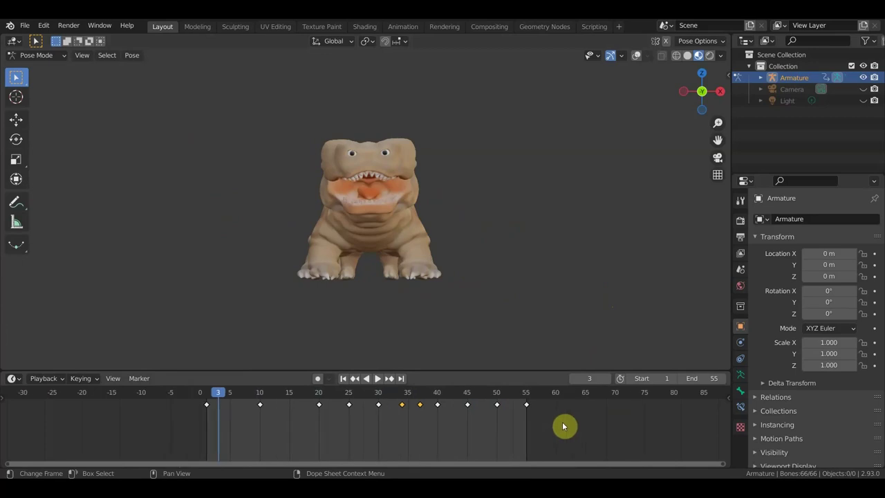
- Orbit the model, then snap from front view to the Right Orthographic view
scroll(542, 423, "down", 2)
middle_click_drag(511, 306, 388, 313)
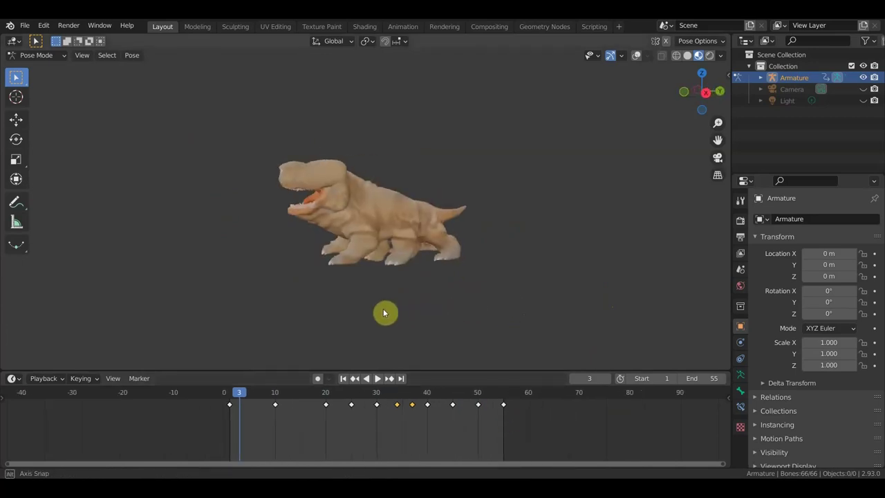
key("KP_1")
key("KP_3")
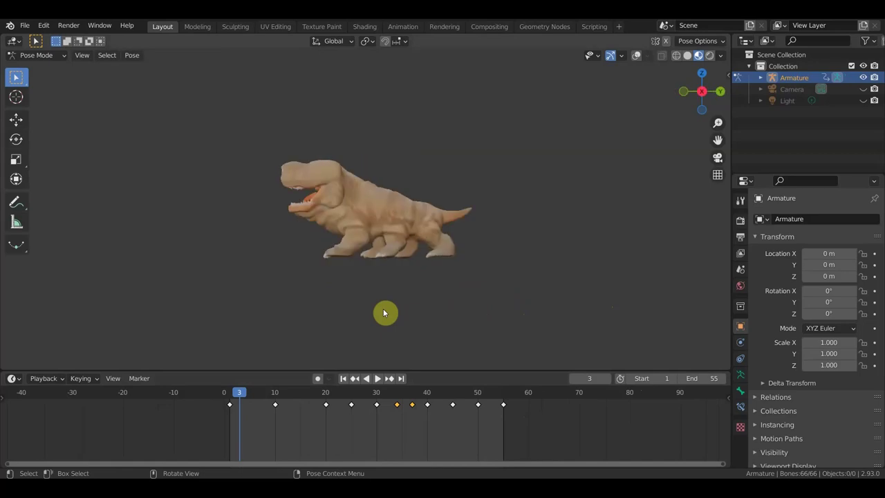
- Zoom the timeline out, move the playhead to frame 60 and enable X-Ray to reveal the bones
scroll(422, 319, "down", 1)
scroll(413, 249, "down", 2)
scroll(428, 269, "up", 3)
scroll(429, 269, "up", 1)
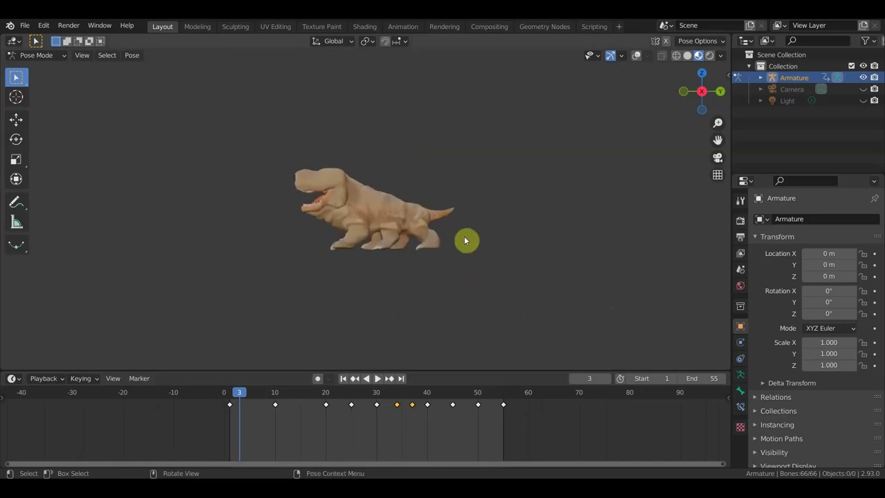
scroll(546, 437, "down", 1)
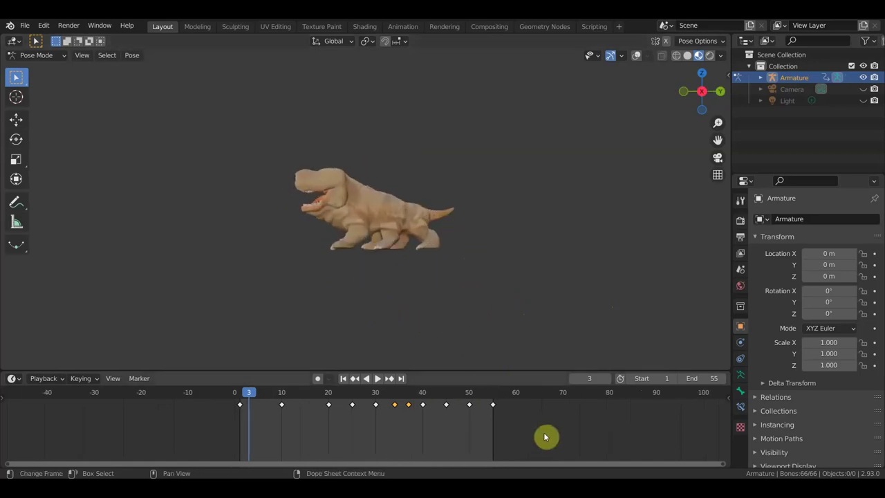
scroll(546, 437, "down", 2)
scroll(546, 437, "down", 2)
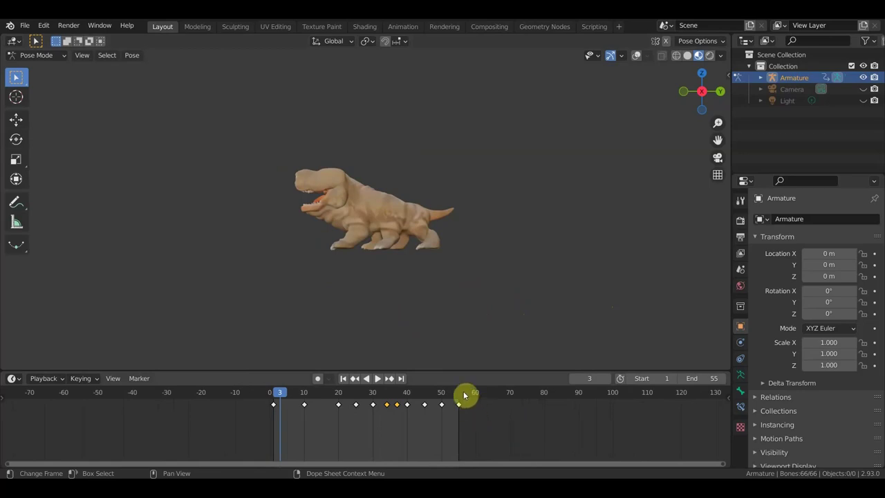
left_click_drag(472, 394, 476, 394)
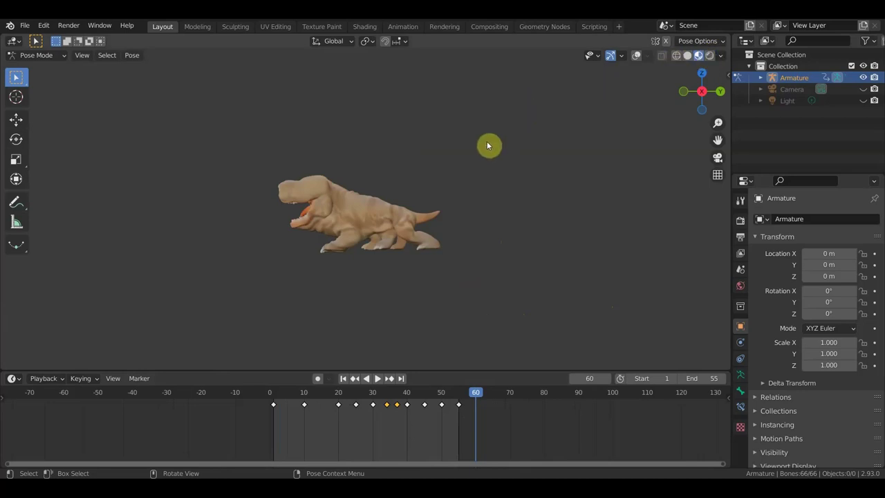
left_click(637, 55)
key("KP_3")
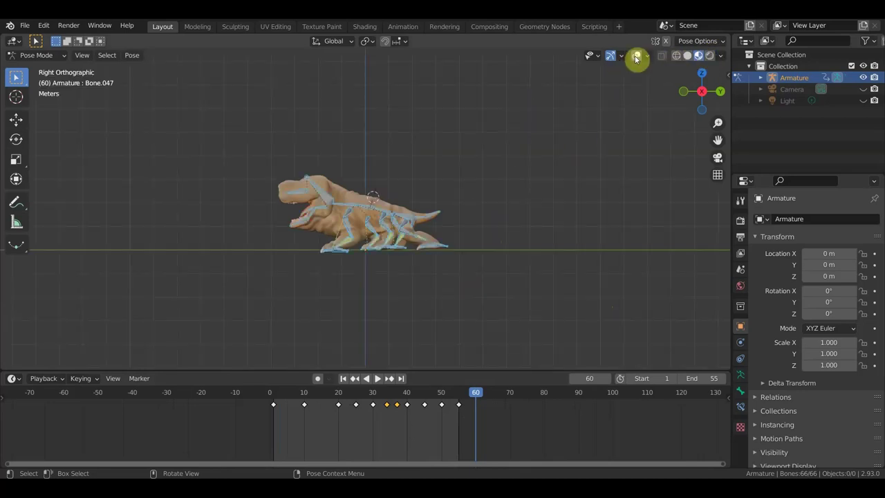
- Rotate the jaw bone to close the creature's mouth at frame 60
scroll(325, 253, "up", 5)
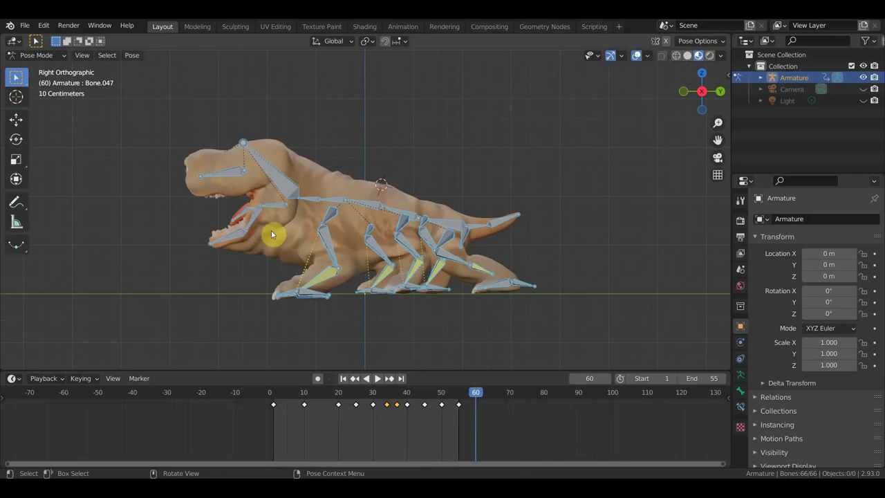
left_click(271, 205)
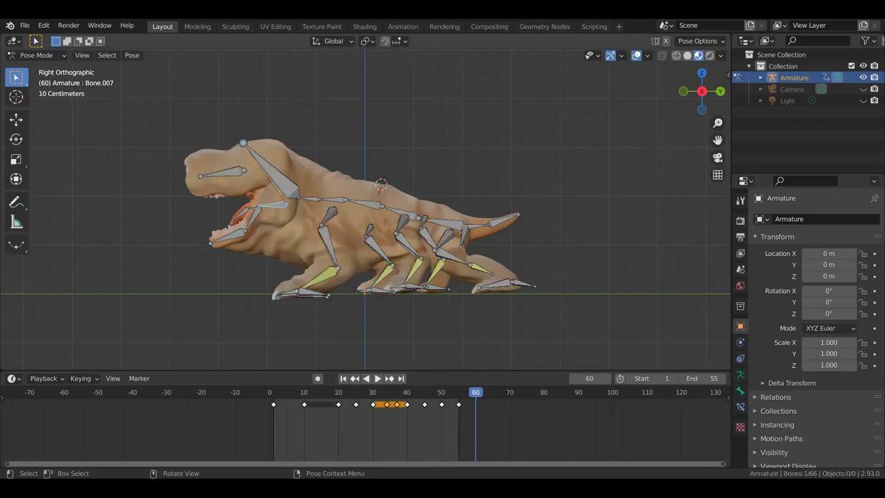
key("r")
left_click(331, 269)
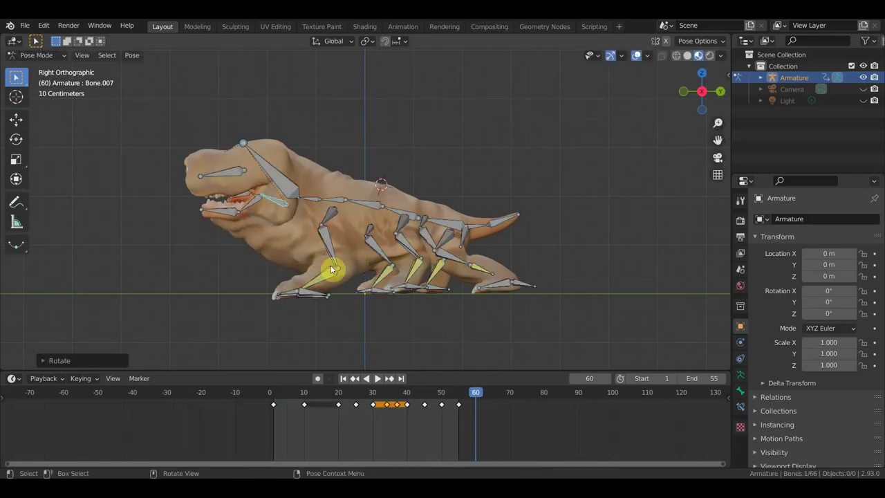
scroll(469, 318, "down", 2)
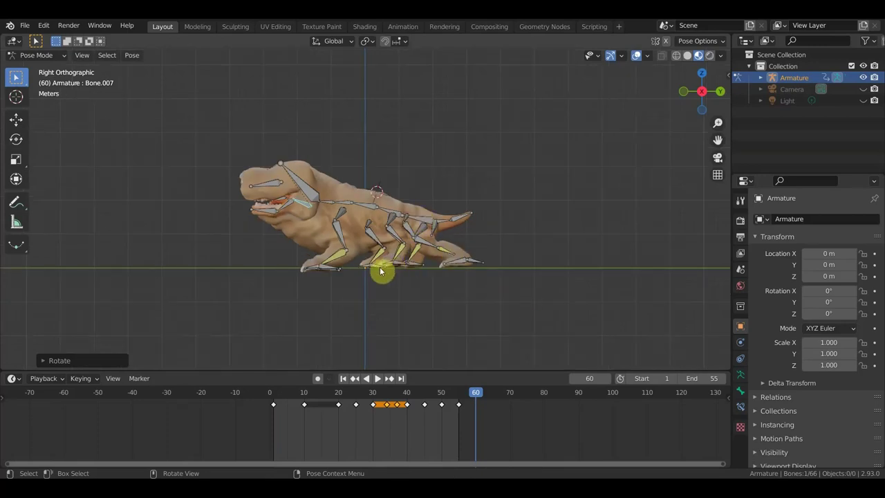
- Move a front foot bone forward and up so the leg bends
left_click(332, 270)
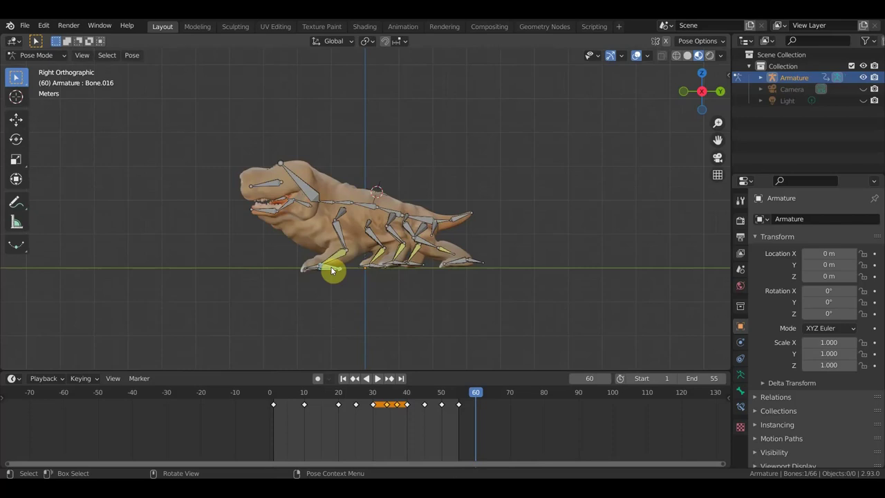
key("g")
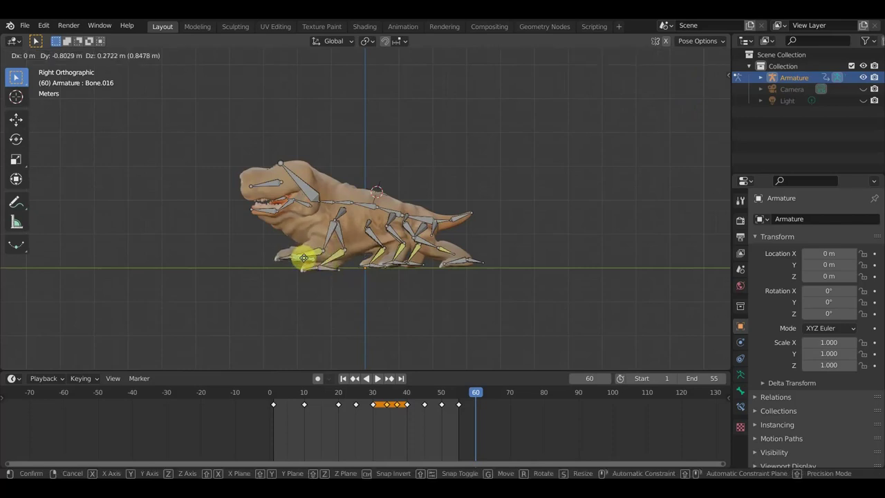
left_click(320, 270)
left_click(332, 271)
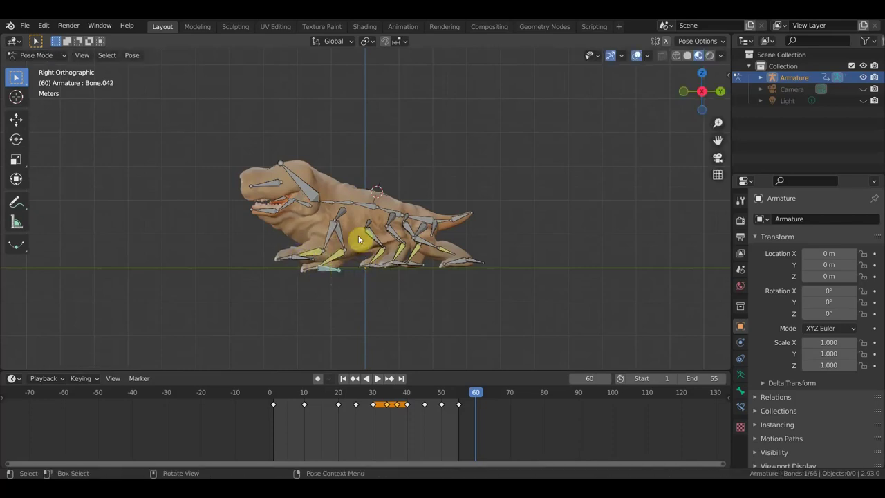
mouse_move(453, 232)
middle_mouse_down()
mouse_move(560, 254)
mouse_move(409, 254)
mouse_move(446, 244)
mouse_move(421, 262)
middle_mouse_up()
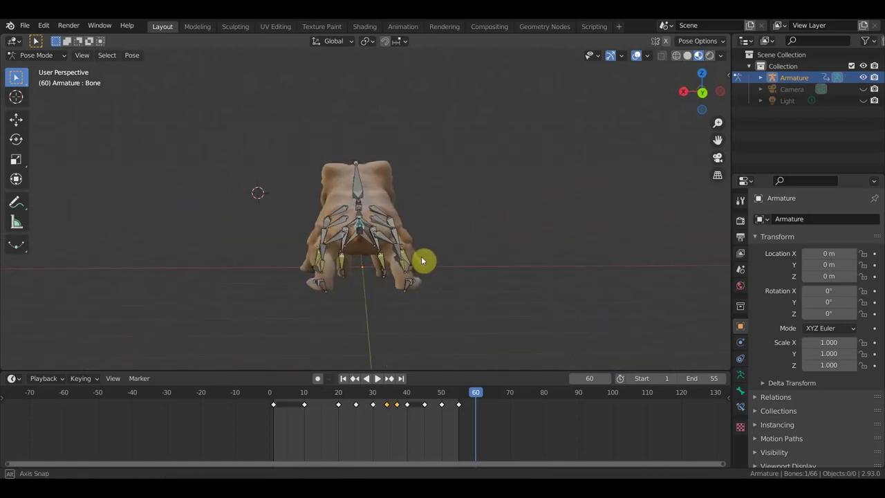
- Move the rig's root bone and a hind foot bone to new positions
key("g")
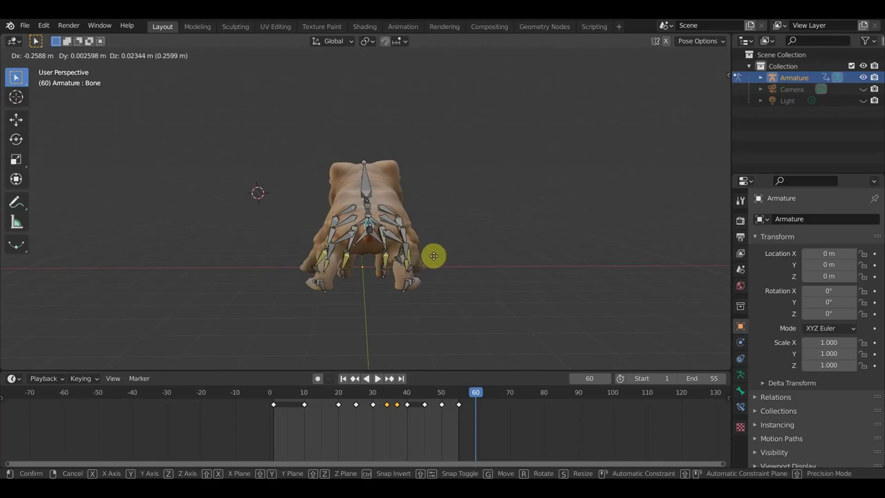
left_click(434, 260)
middle_click_drag(436, 260, 567, 277)
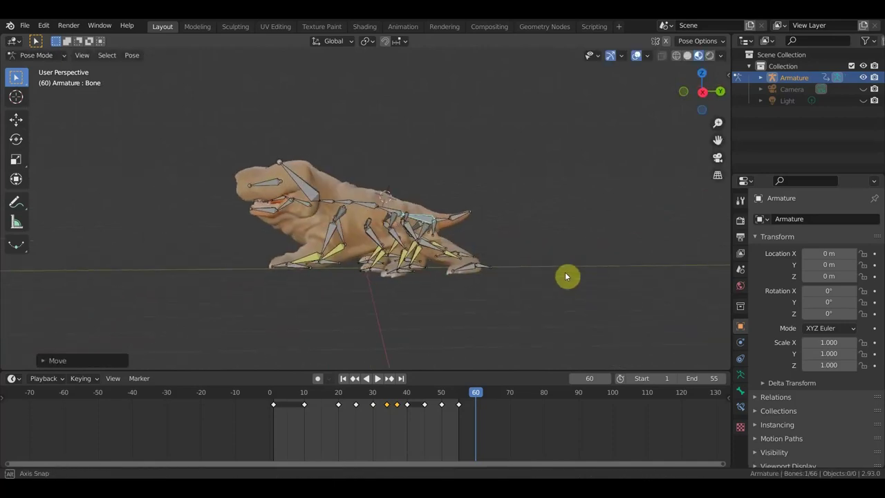
left_click(415, 276)
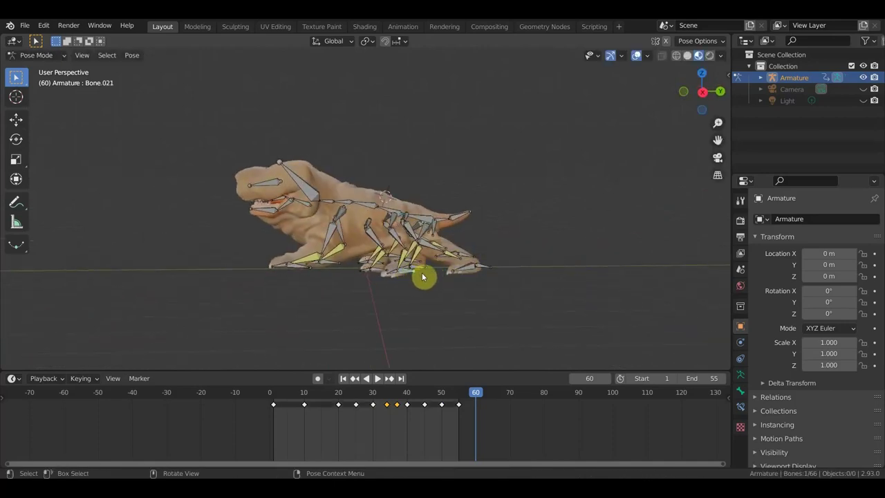
key("g")
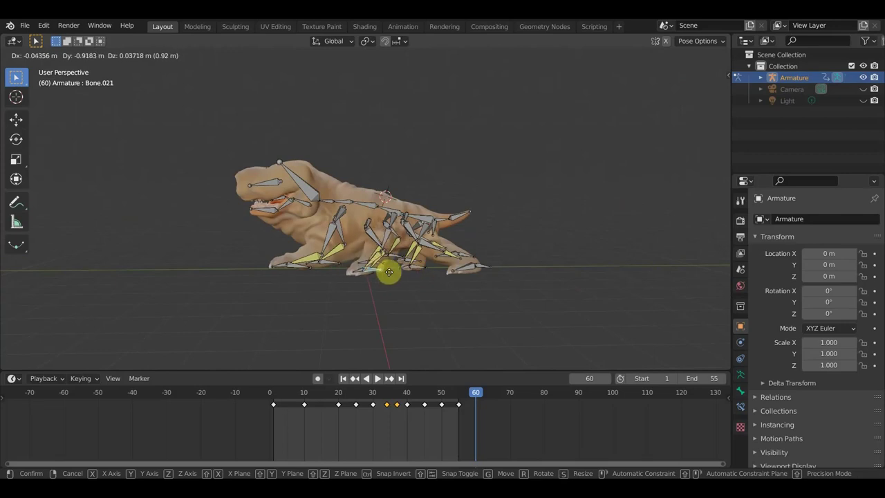
left_click(405, 267)
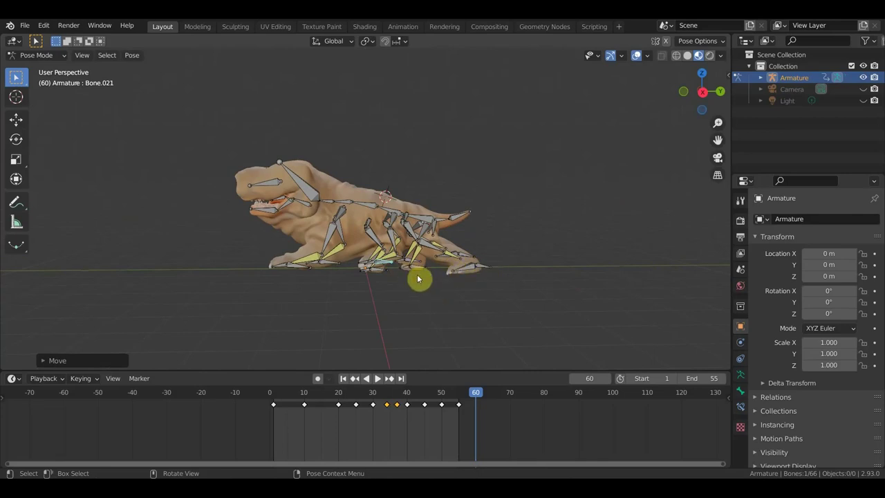
- Rotate the tail bone to a new angle and reposition the front foot bone
left_click(446, 221)
key("r")
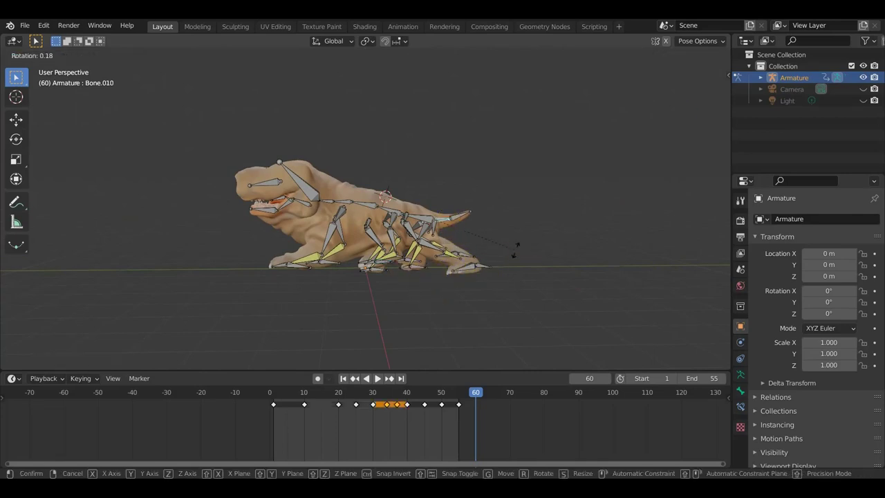
left_click(506, 267)
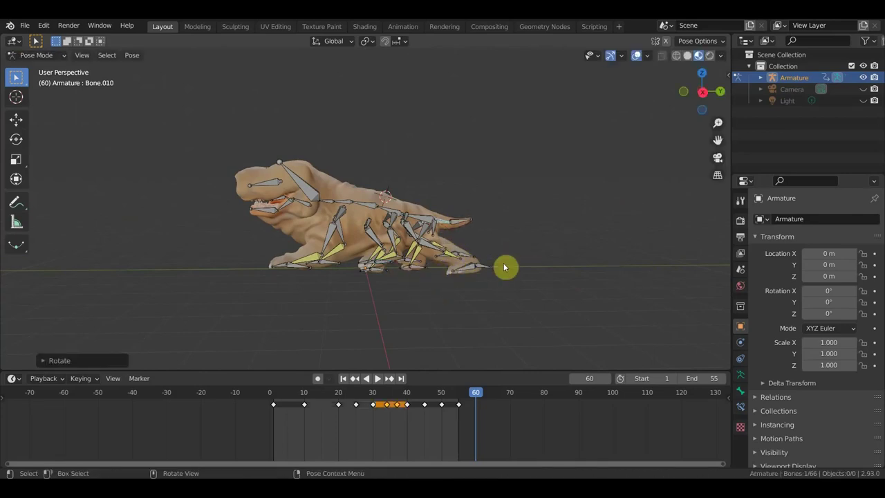
key("KP_3")
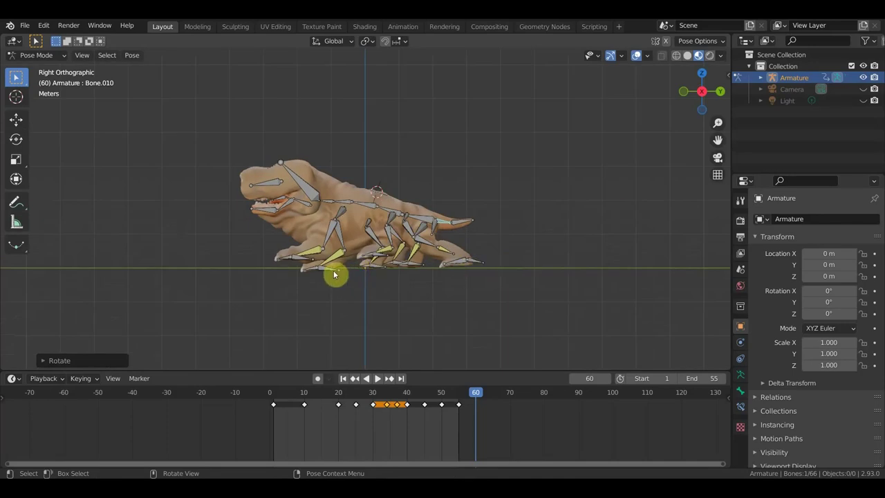
left_click(334, 269)
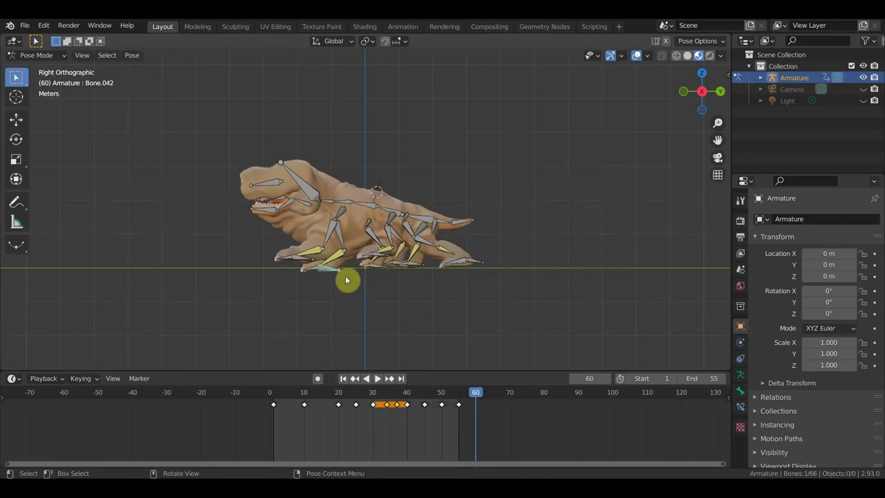
key("g")
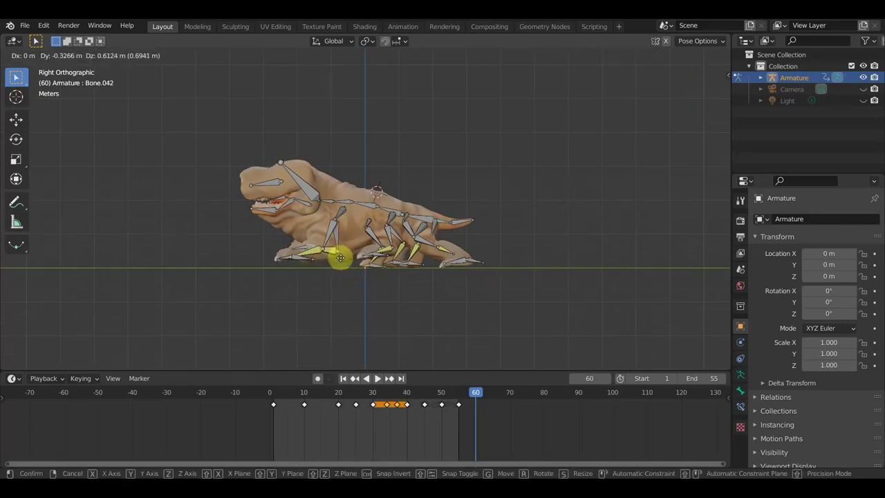
left_click(320, 254)
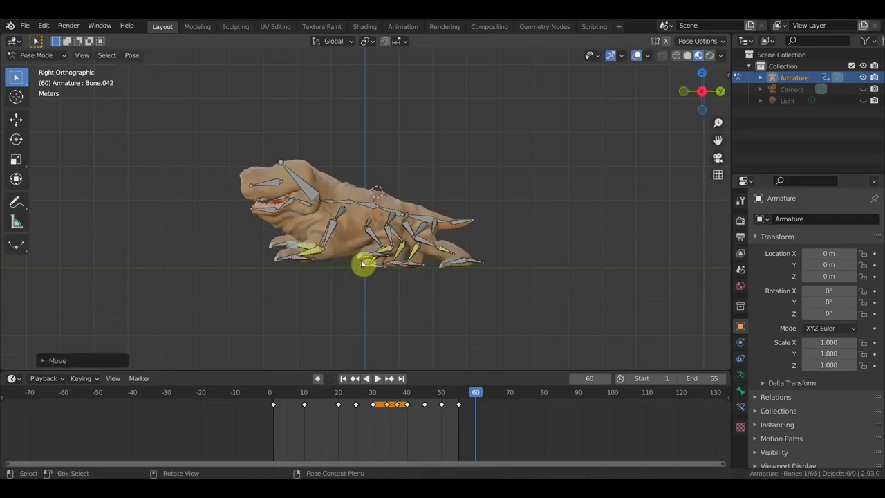
- Fine-tune the hind foot bone's position, then select all bones ready for keyframing
left_click(386, 260)
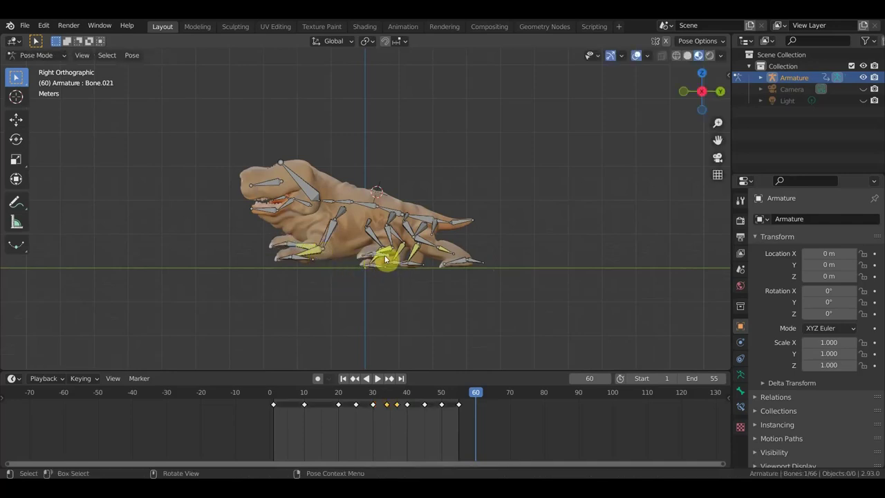
key("g")
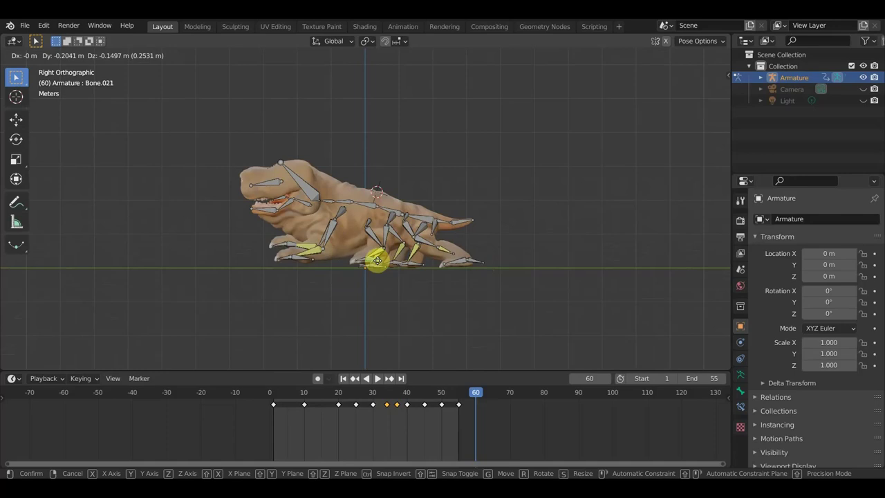
left_click(378, 262)
key("g")
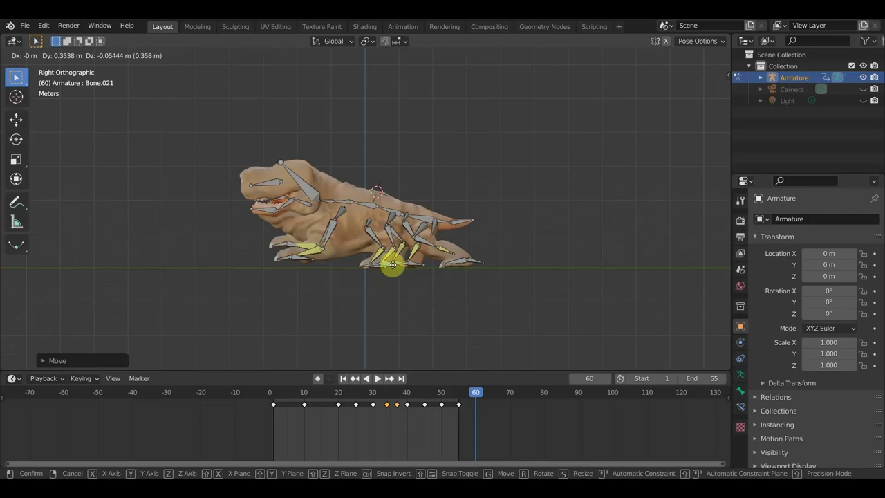
left_click(392, 264)
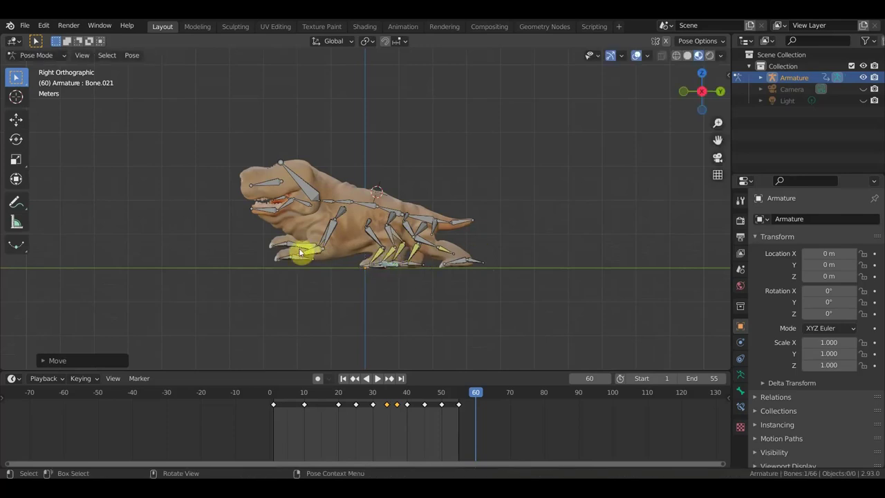
key("a")
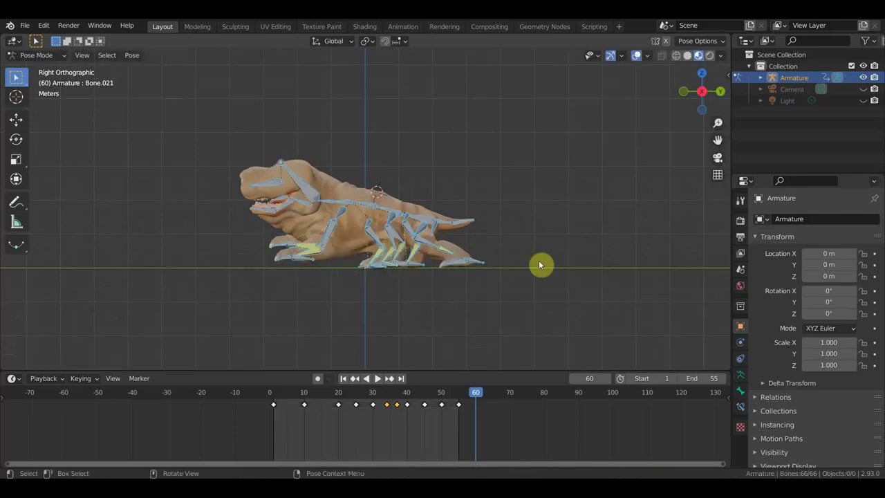
key("i")
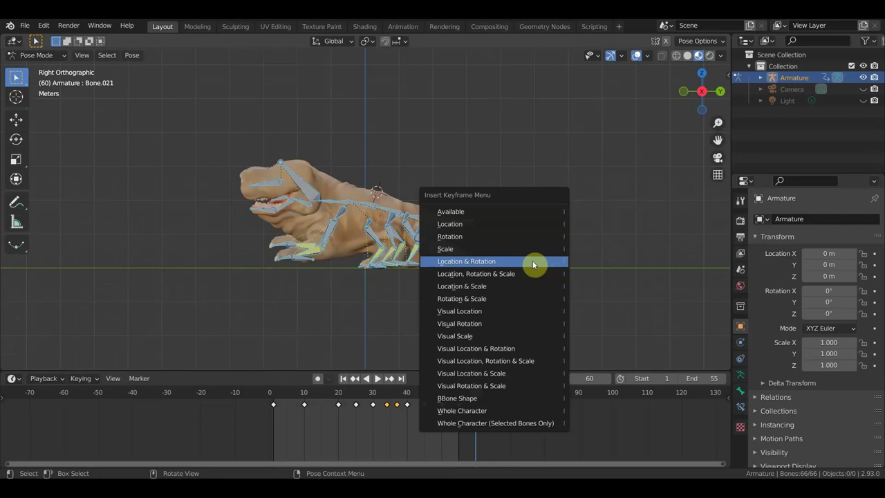
- Key all bones' location and rotation at frame 60, set End to 80, and move the creature forward
left_click(532, 261)
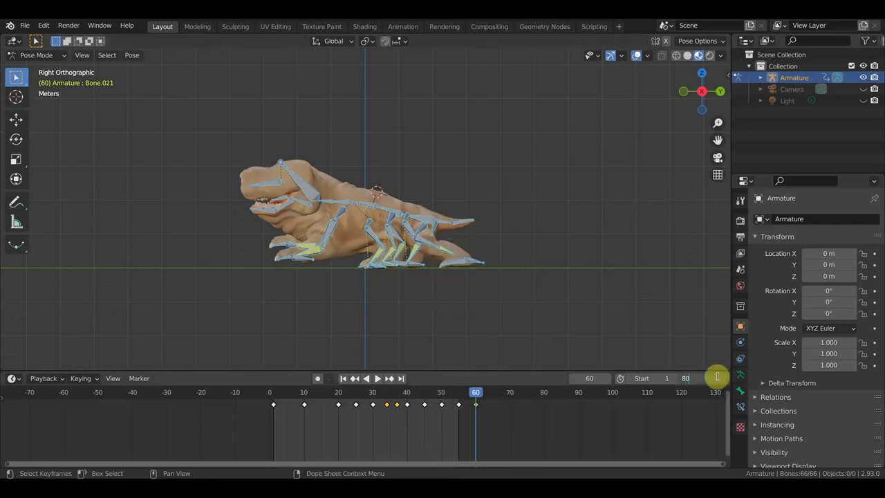
key("Return")
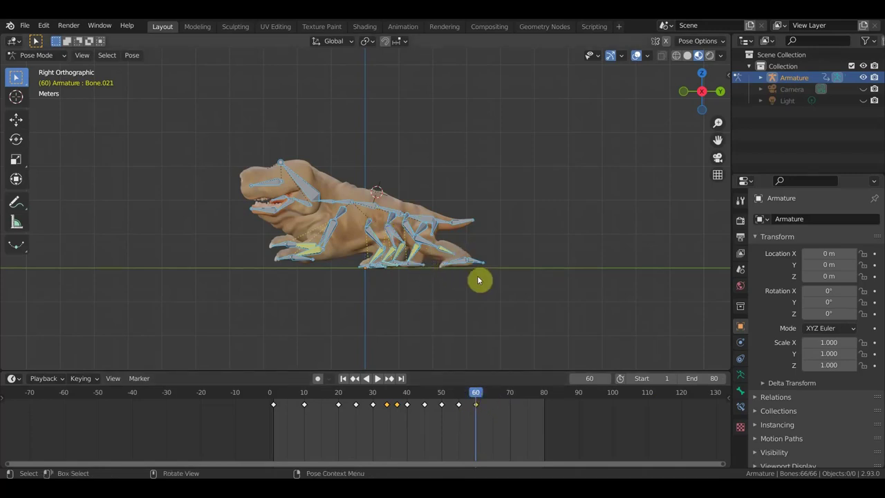
key("g")
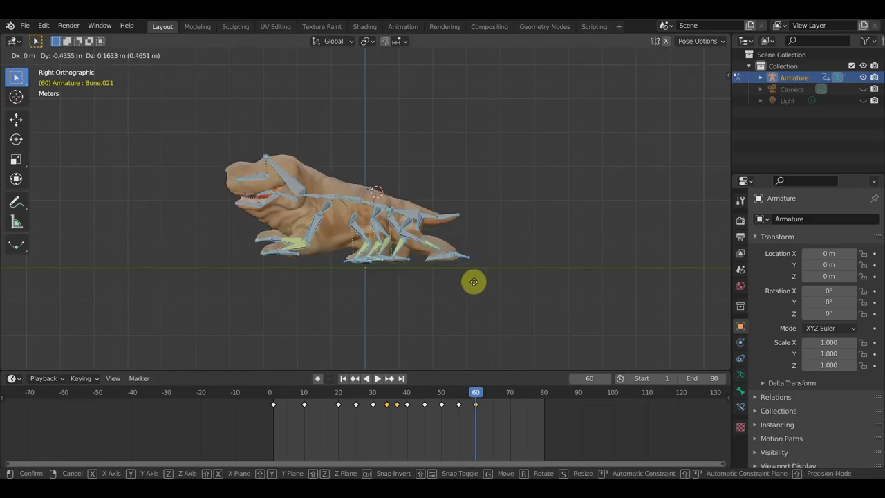
left_click(448, 283)
- Rotate the selected bones, lower the tail bone slightly and shift the rear foot toward the head
key("r")
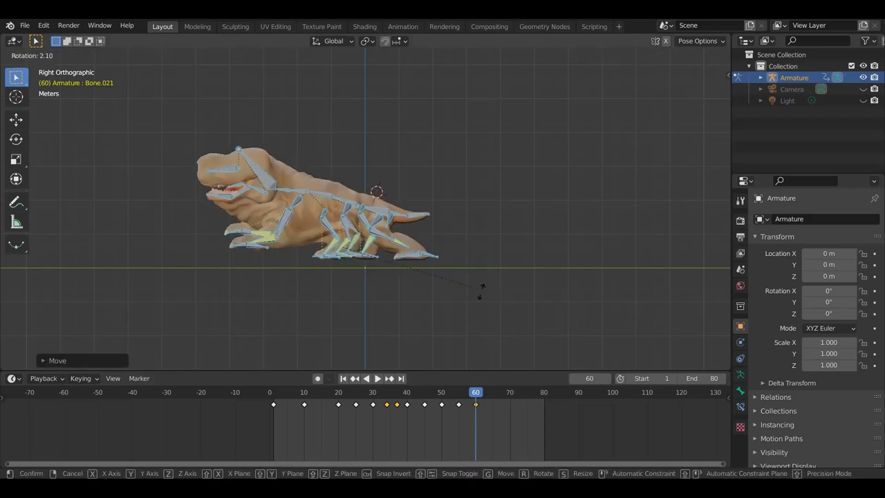
left_click(478, 294)
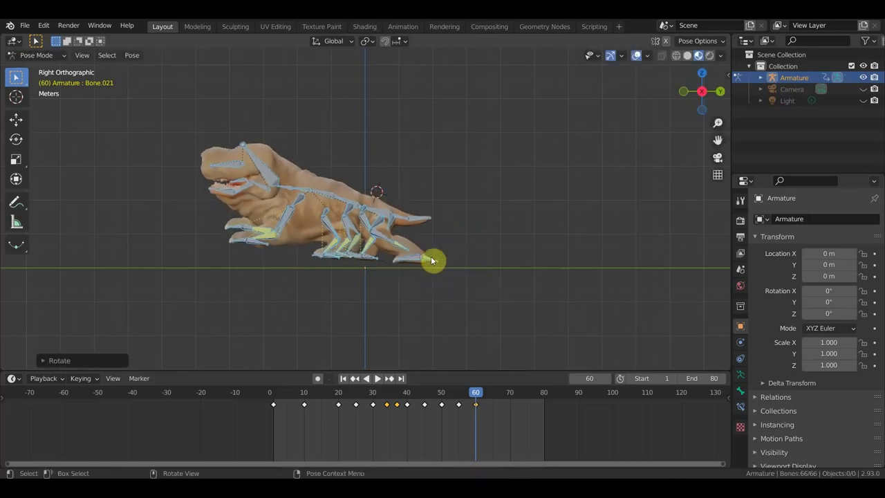
left_click(437, 262)
mouse_move(436, 263)
left_mouse_down()
mouse_move(436, 270)
mouse_move(420, 256)
mouse_move(391, 265)
left_mouse_up()
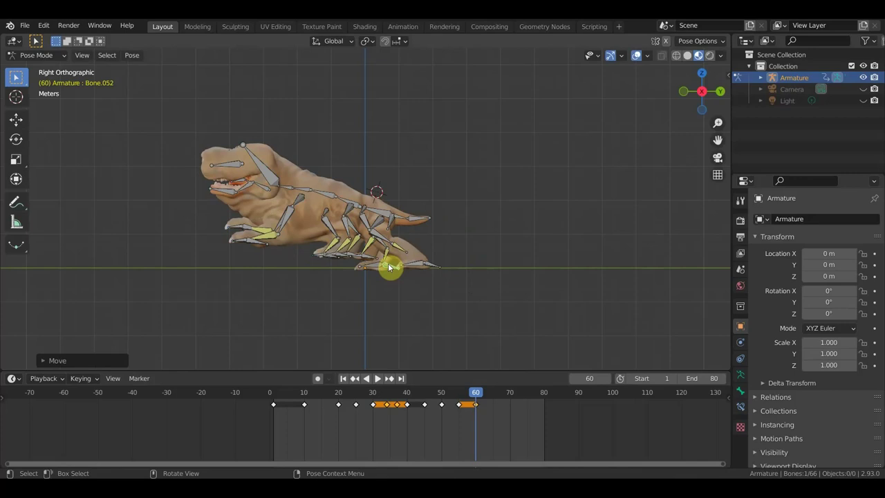
left_click_drag(335, 259, 318, 257)
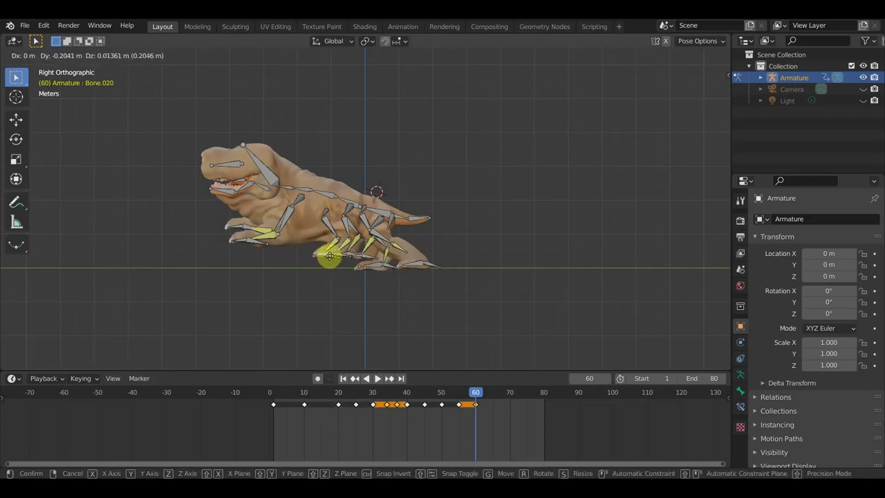
left_click_drag(330, 256, 337, 269)
- Slide the toe bone toward the head, lower the rear foot and reposition the tail bone
scroll(336, 269, "up", 3)
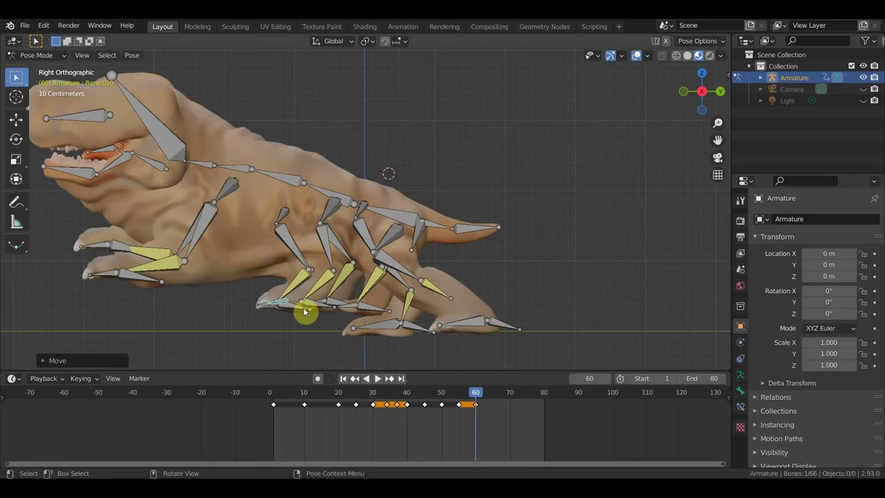
mouse_move(299, 308)
left_mouse_down()
mouse_move(254, 305)
mouse_move(286, 310)
mouse_move(283, 322)
left_mouse_up()
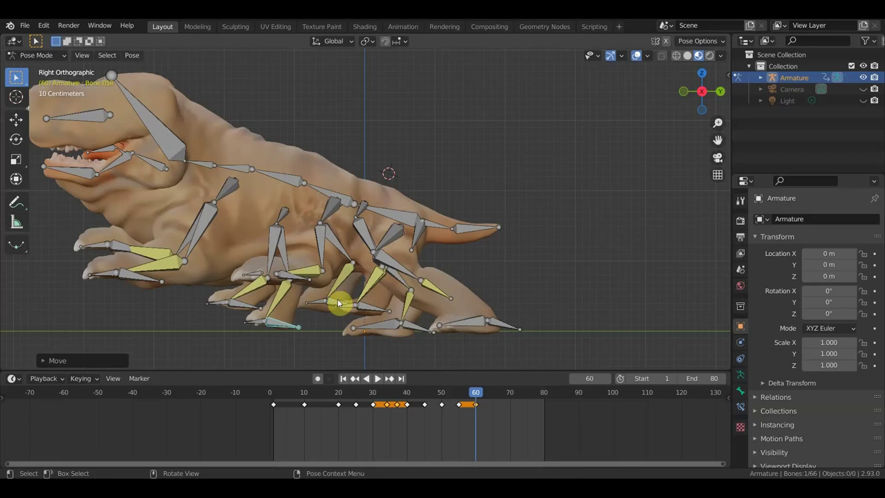
mouse_move(339, 303)
left_mouse_down()
mouse_move(324, 319)
mouse_move(369, 302)
mouse_move(361, 298)
mouse_move(372, 309)
mouse_move(358, 314)
left_mouse_up()
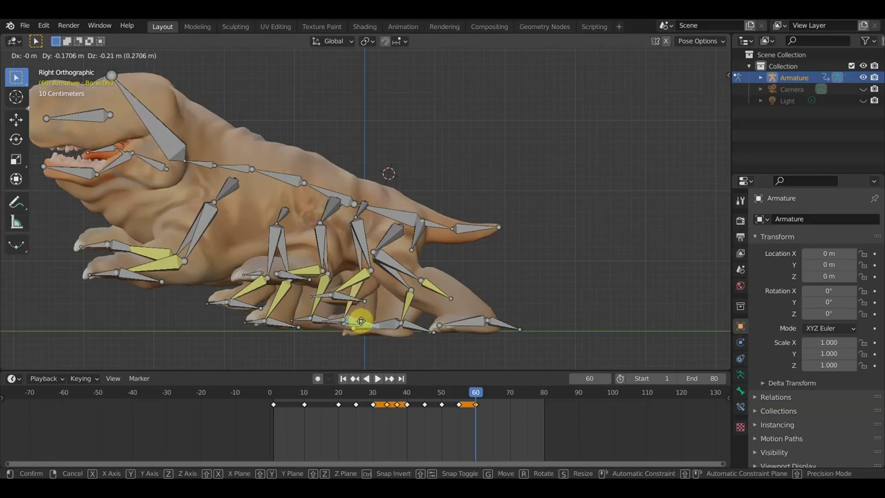
left_click_drag(358, 314, 367, 317)
mouse_move(402, 221)
left_mouse_down()
mouse_move(494, 251)
mouse_move(498, 270)
left_mouse_up()
scroll(498, 270, "down", 3)
mouse_move(373, 287)
middle_mouse_down()
mouse_move(518, 289)
mouse_move(401, 291)
middle_mouse_up()
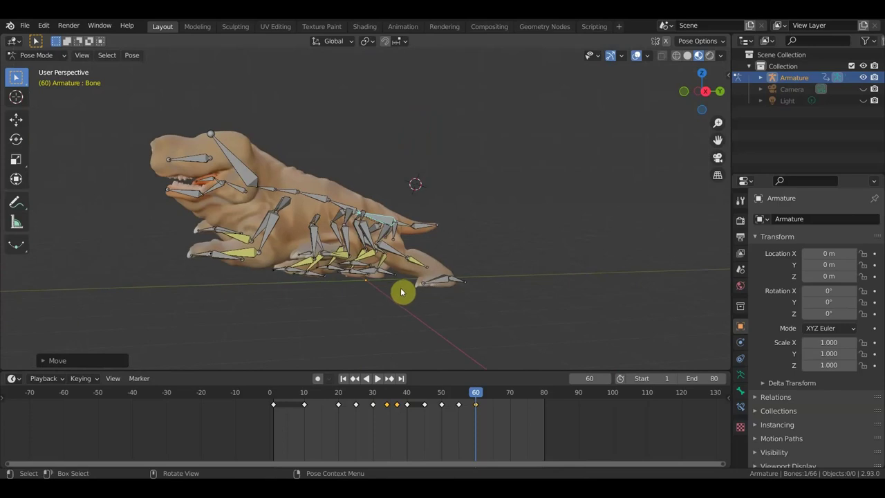
- Key location and rotation for all bones at frame 60, then go to frame 79
key("a")
key("i")
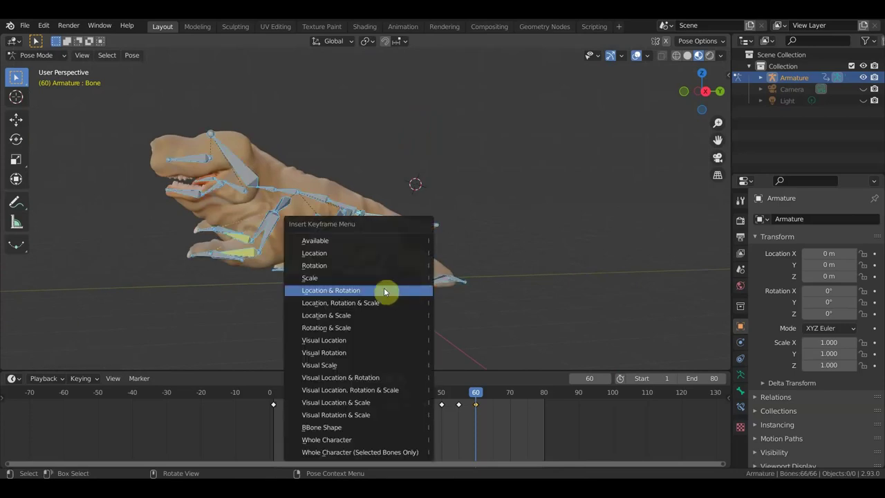
left_click(380, 289)
left_click(542, 394)
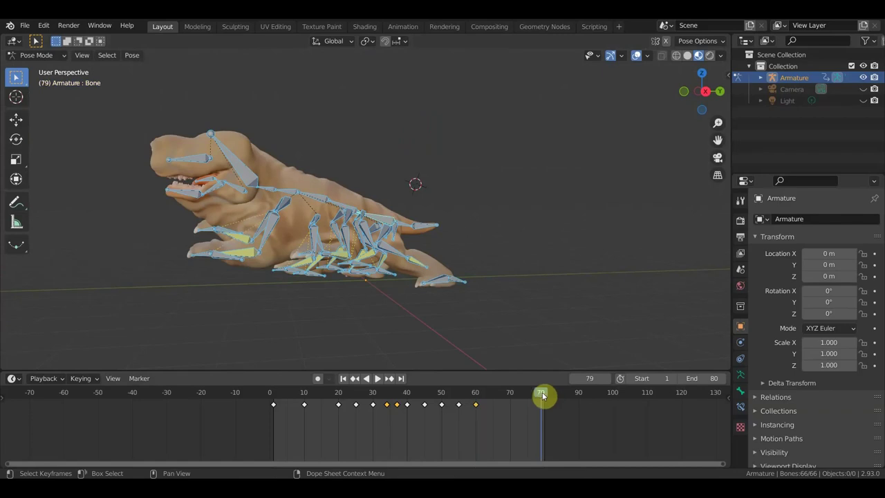
- In Right Ortho view, move the whole rig about 66 m forward and key its location and rotation at frame 79
key("KP_3")
scroll(505, 290, "down", 5)
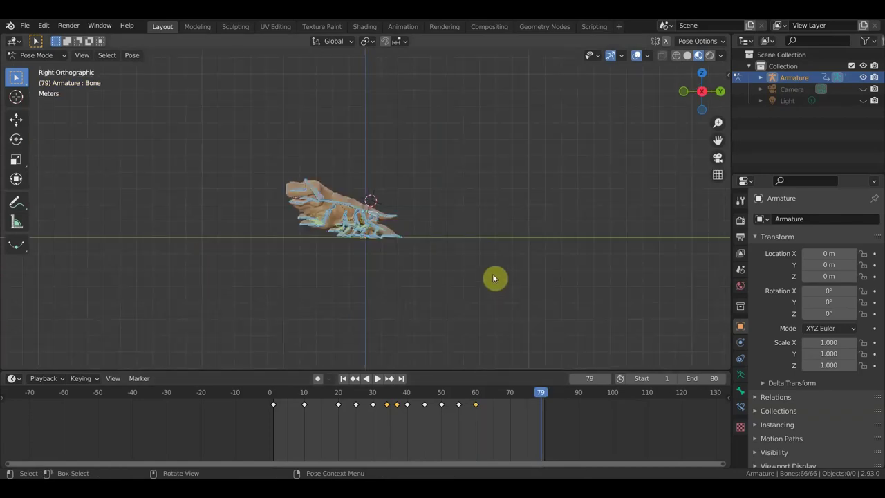
scroll(484, 270, "down", 4)
scroll(583, 290, "down", 3)
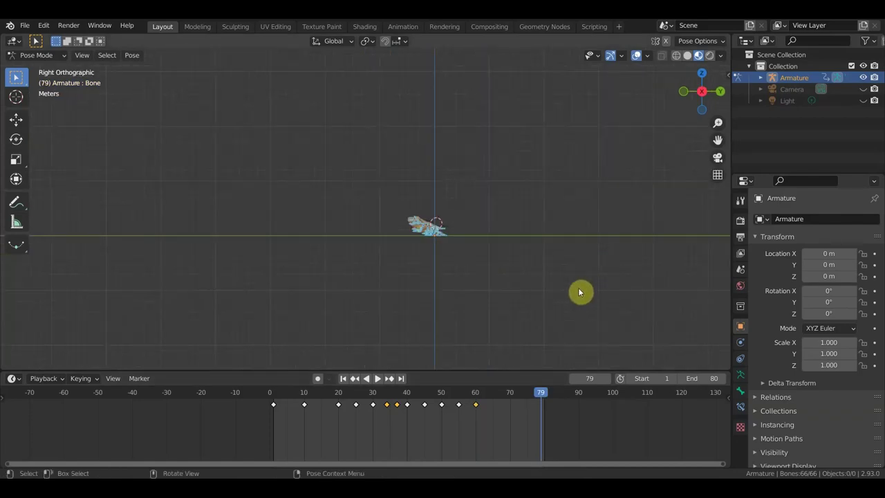
key("g")
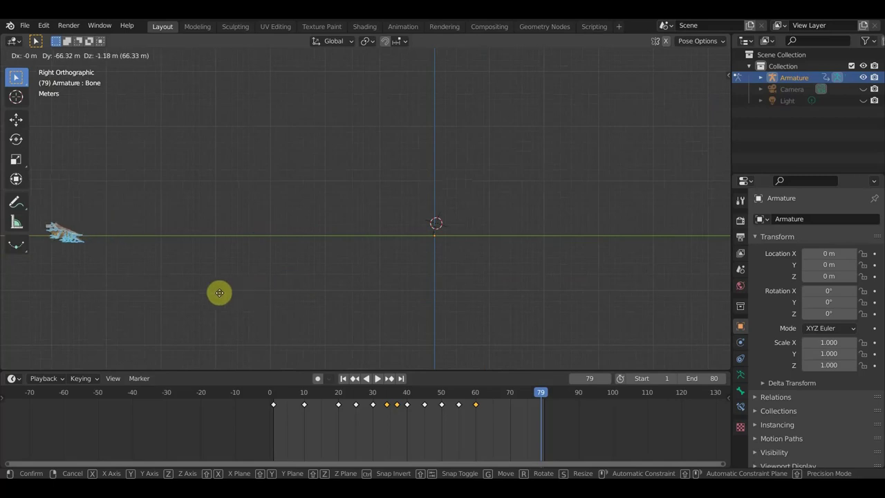
left_click(196, 287)
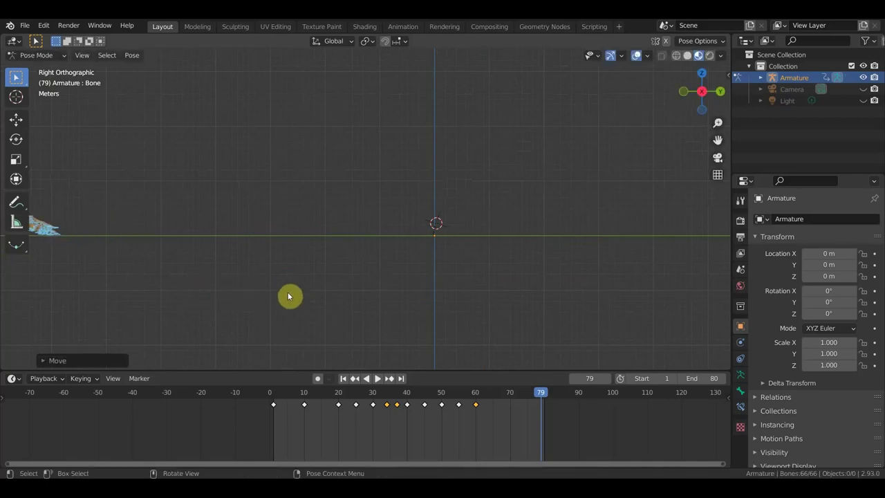
key("i")
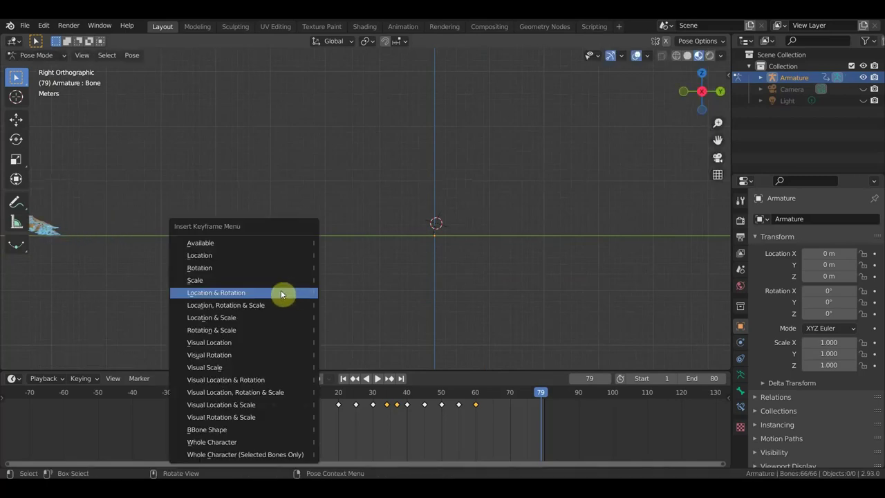
left_click(288, 294)
- Hide the viewport overlays and return the playhead to frame 1
scroll(438, 254, "left", 5)
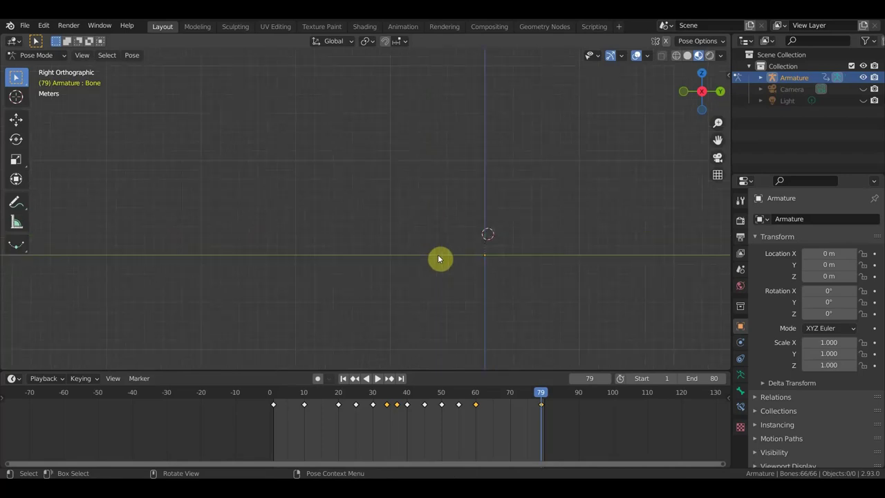
middle_click_drag(448, 258, 411, 256, "shift")
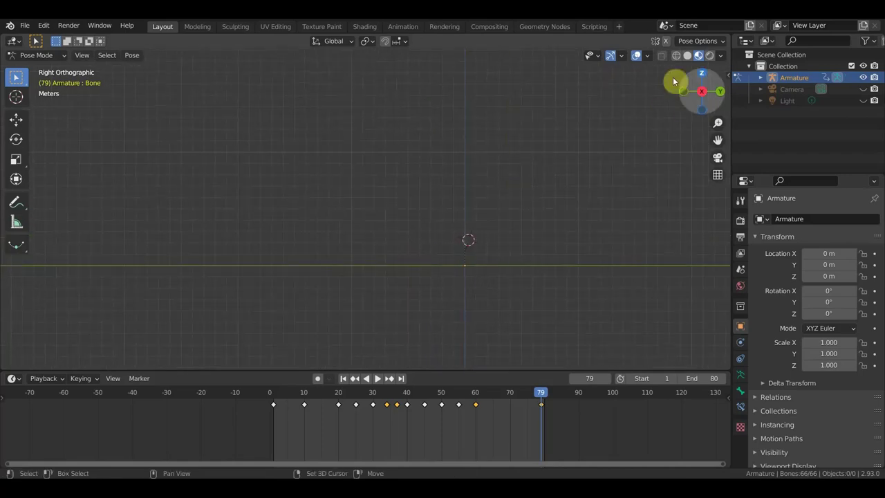
left_click(638, 56)
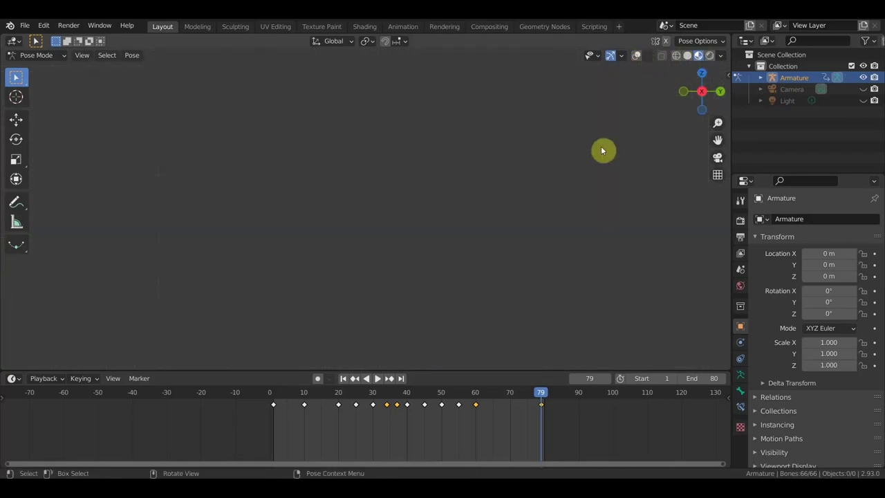
left_click(274, 404)
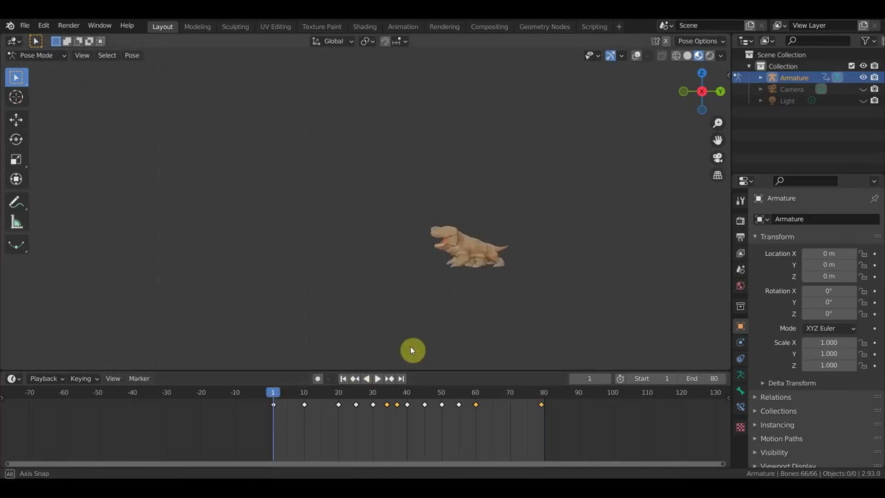
- Play the forward-travelling walk animation, then stop it
middle_click_drag(410, 346, 429, 347)
key("space")
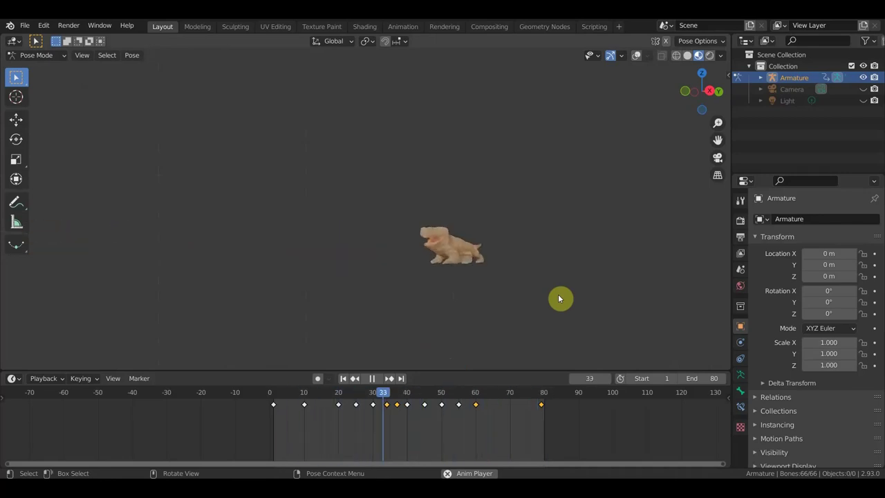
key("space")
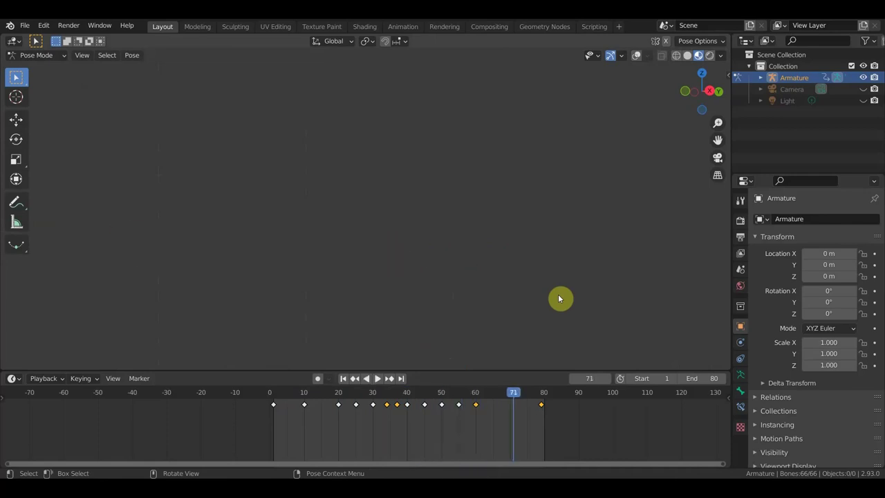
mouse_move(466, 308)
middle_mouse_down()
mouse_move(506, 303)
mouse_move(463, 288)
mouse_move(600, 238)
middle_mouse_up()
scroll(457, 285, "up", 3)
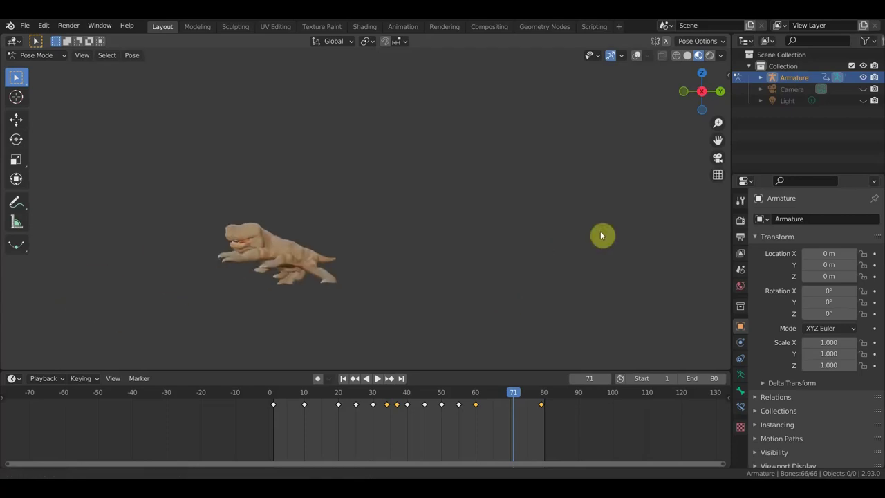
- Inspect the creature's pose at frames 60 and 64, then turn the viewport overlays back on
left_click(476, 393)
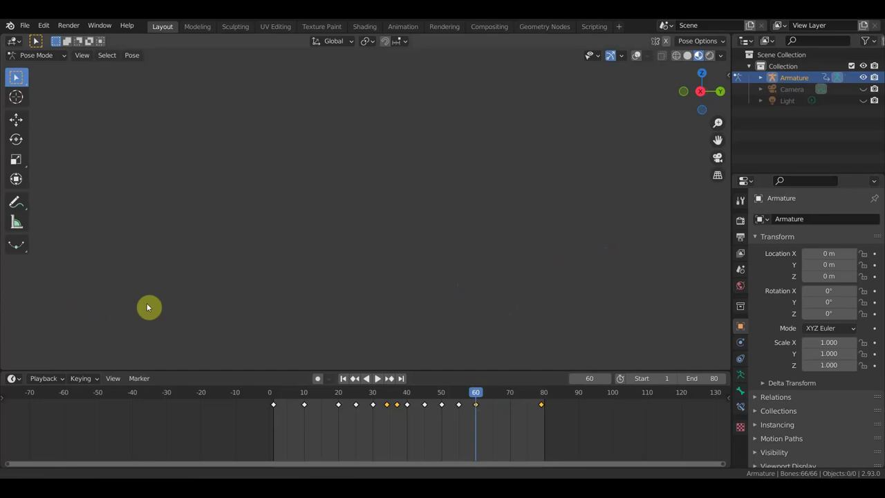
middle_click_drag(459, 303, 280, 266, "shift")
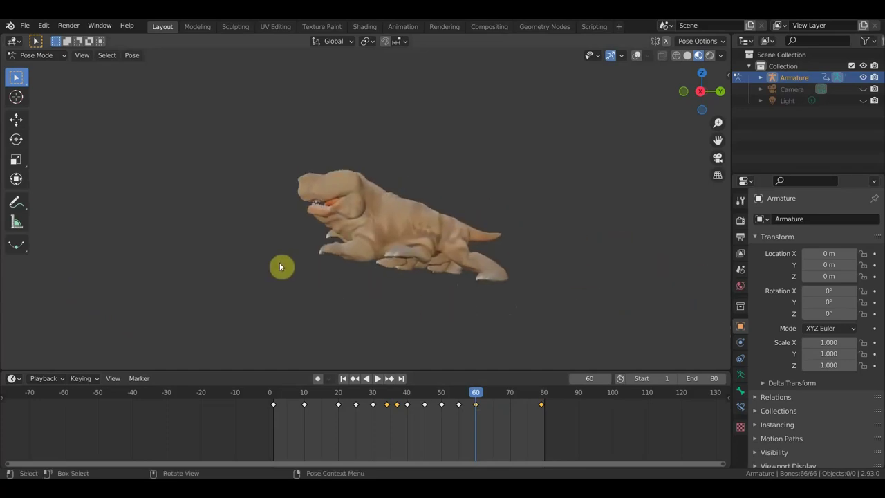
left_click(490, 398)
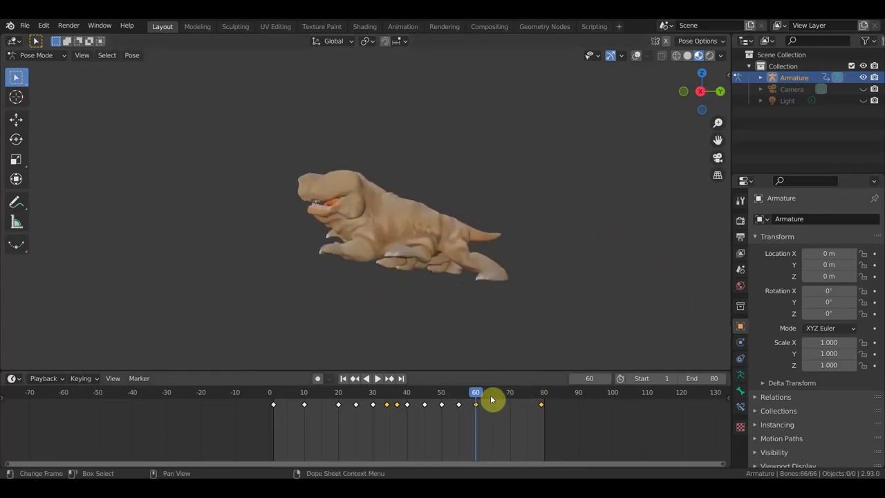
middle_click_drag(451, 299, 567, 294, "shift")
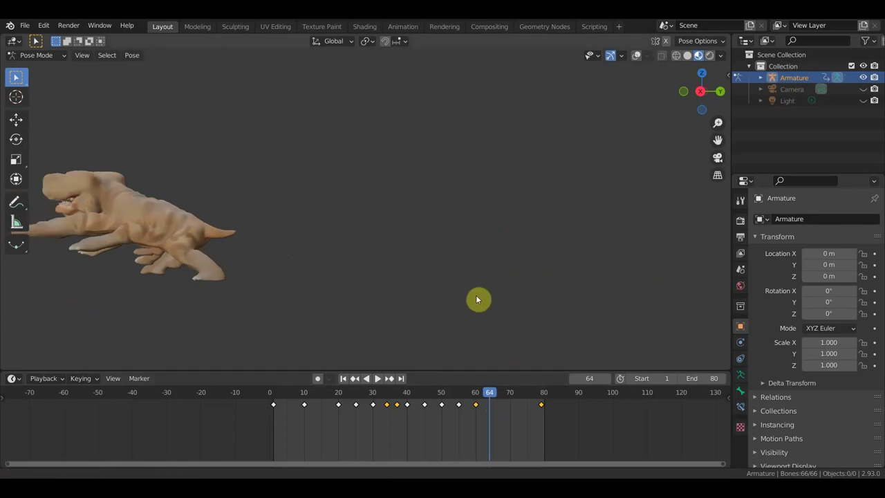
left_click(637, 55)
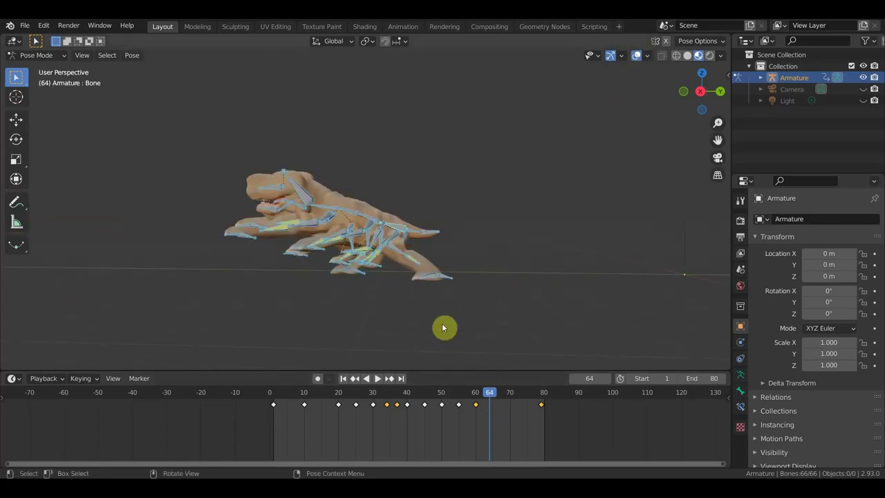
- Tilt the creature's head upward and reposition front foot Bone.016 and leg Bone.042
key("r")
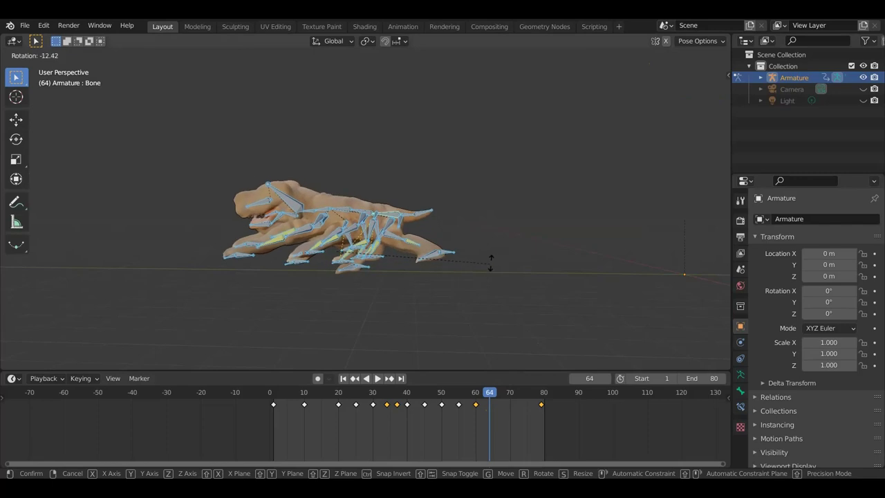
left_click(460, 269)
left_click(254, 259)
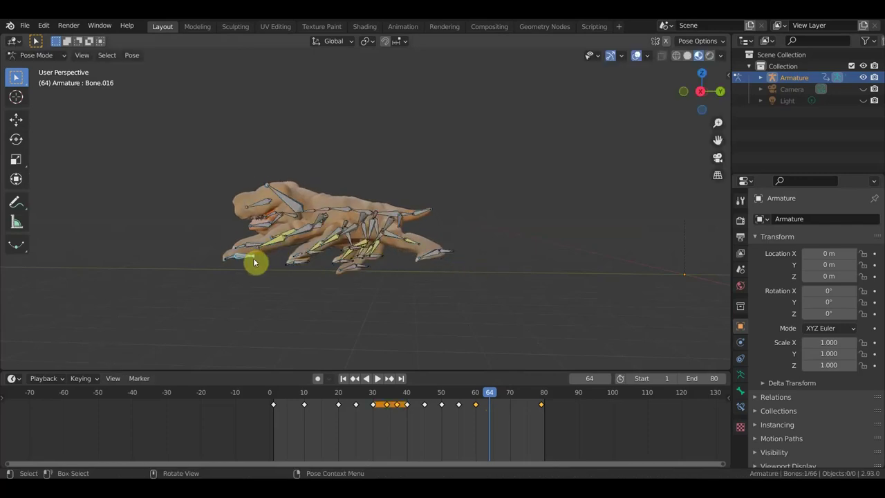
key("g")
left_click(259, 268)
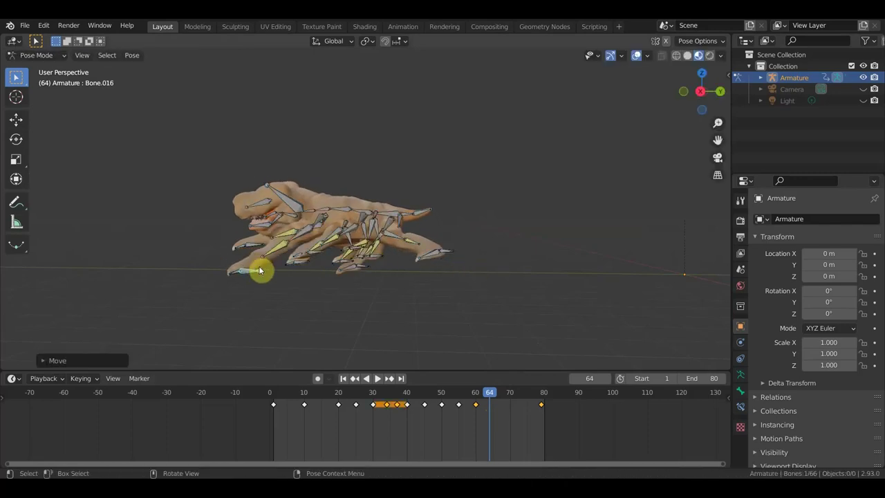
left_click(253, 247)
key("g")
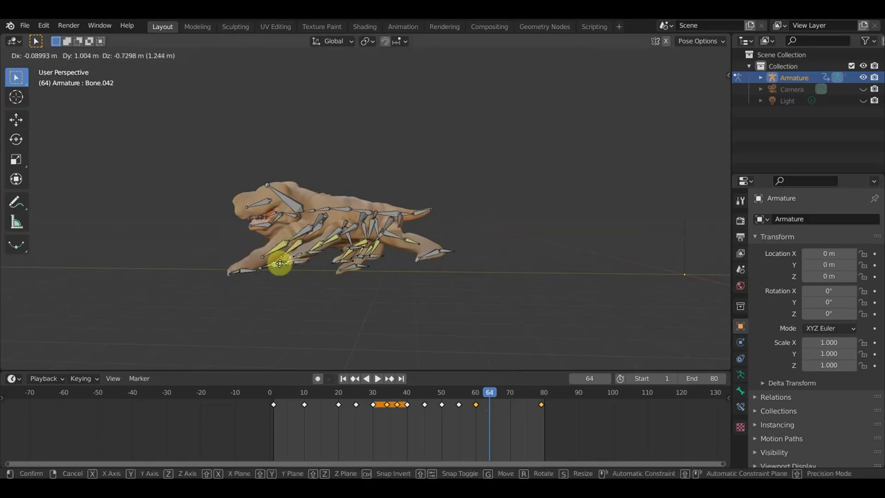
left_click(280, 267)
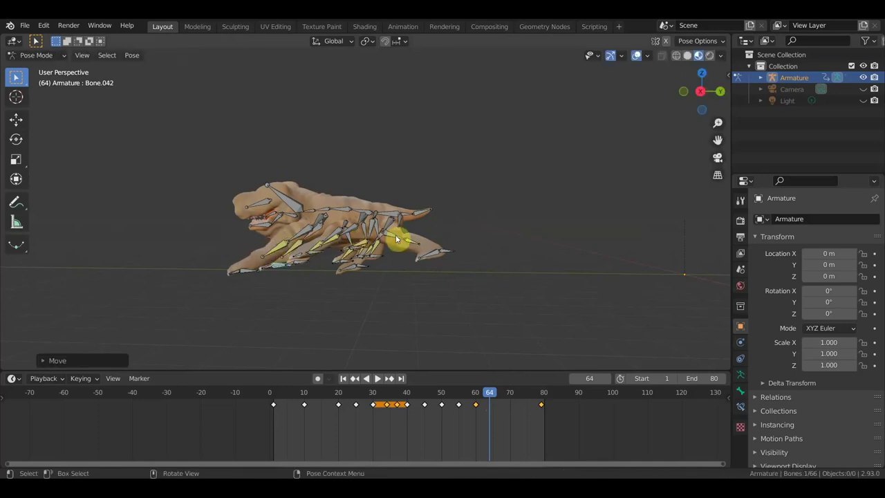
- Rotate and move the tail-tip bone, then reposition a leg bone
left_click(453, 249)
key("r")
left_click(463, 240)
key("g")
left_click(435, 245)
left_click(362, 268)
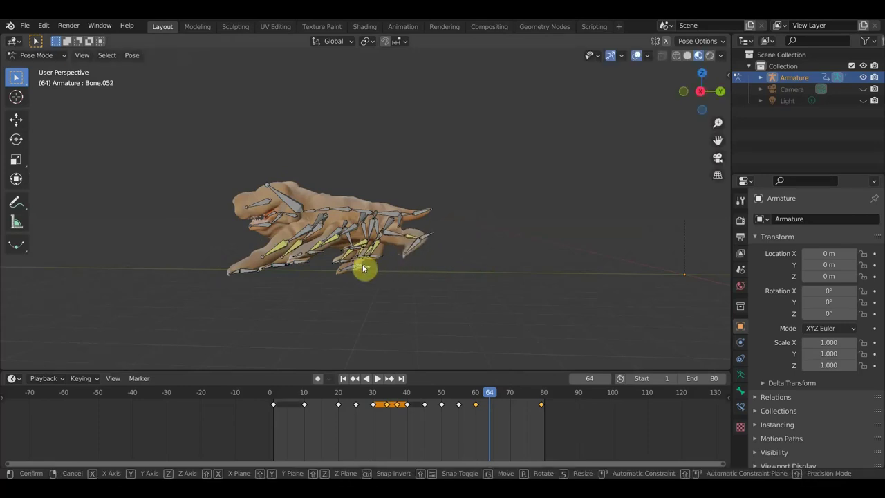
key("g")
left_click(390, 253)
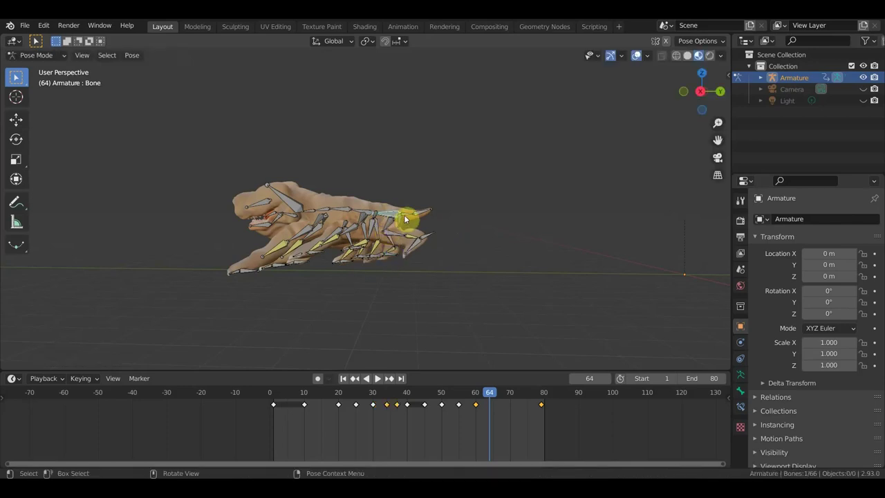
- Move the tail's base bone and rotate the tail tip downward
left_click(404, 215)
key("g")
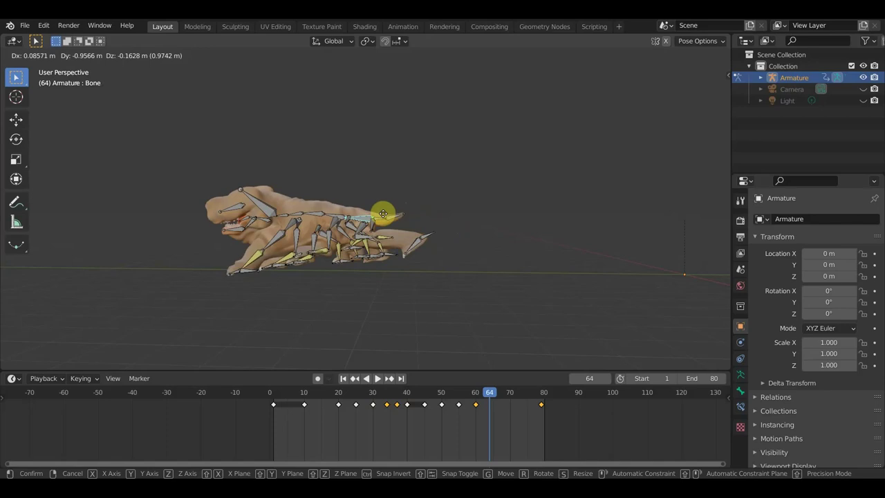
left_click(382, 217)
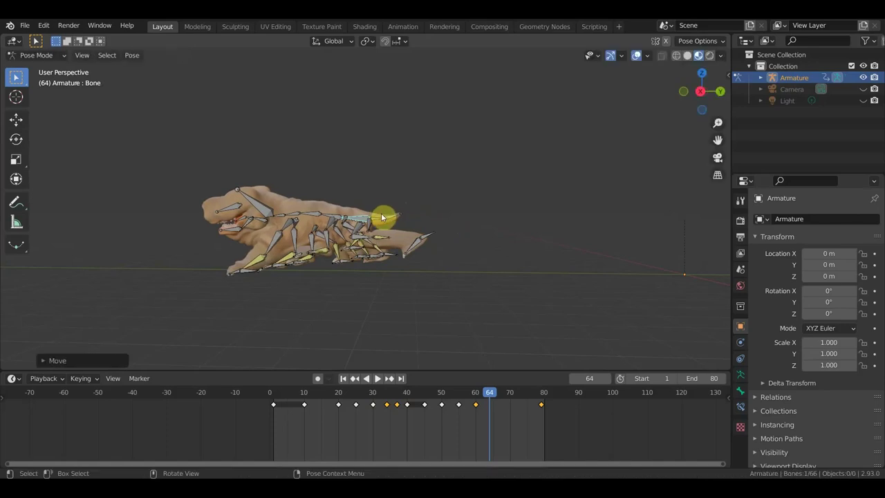
left_click(419, 230)
key("r")
left_click(423, 232)
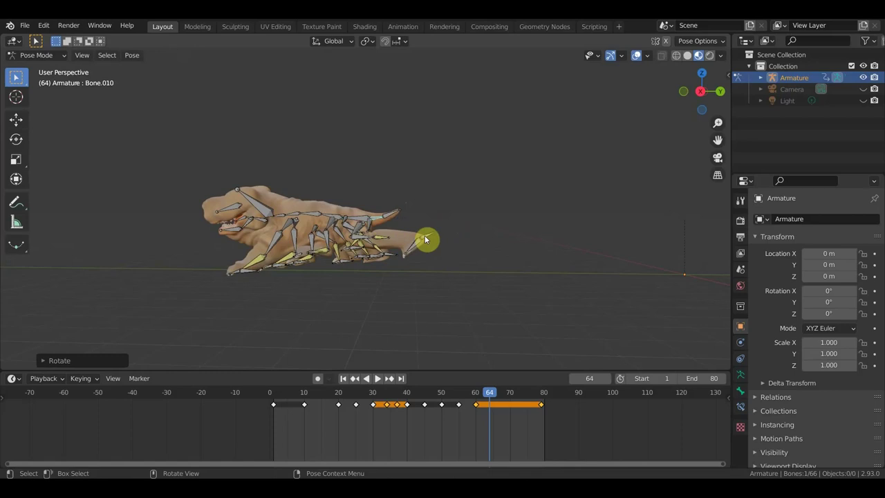
- Move, rotate and raise the leg bone into a lifted position
left_click(424, 237)
key("g")
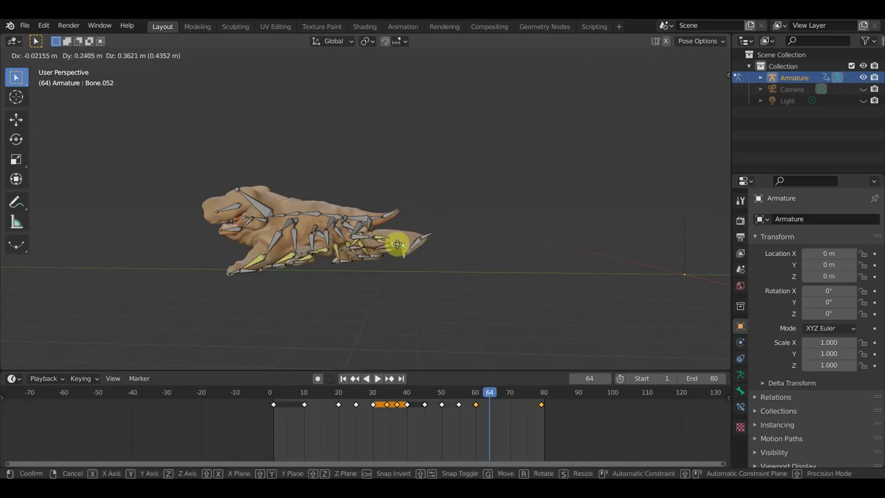
left_click(408, 259)
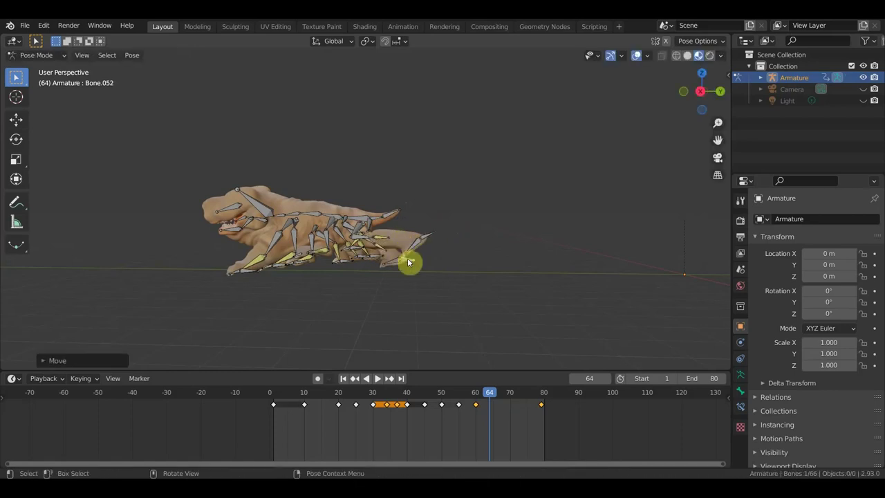
key("r")
left_click(428, 249)
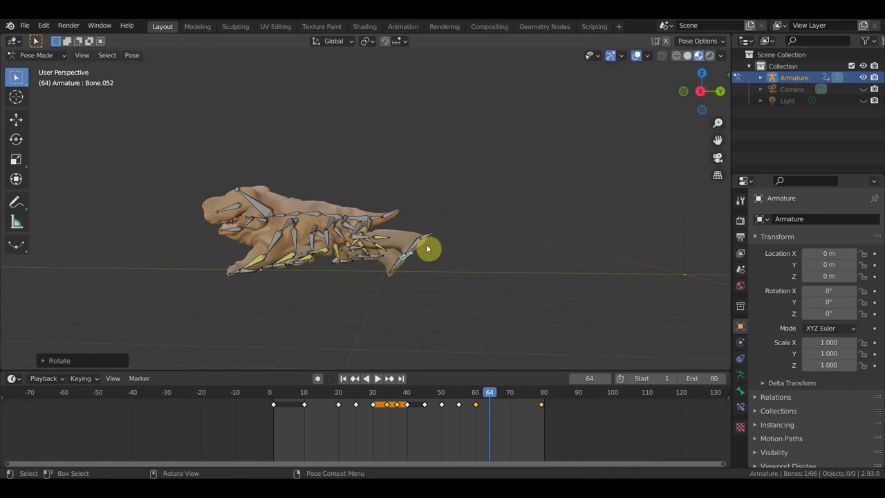
key("g")
left_click(426, 245)
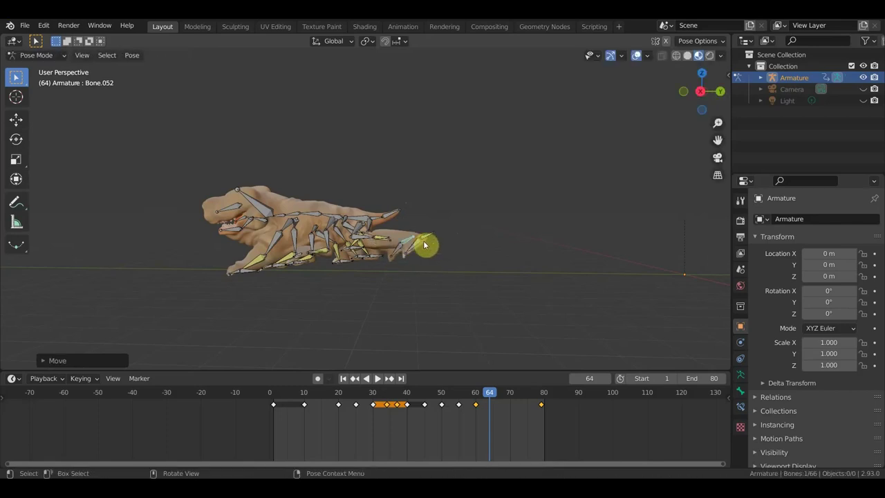
- Rotate and move the tail-tip bone again
left_click(428, 239)
key("r")
left_click(443, 231)
key("g")
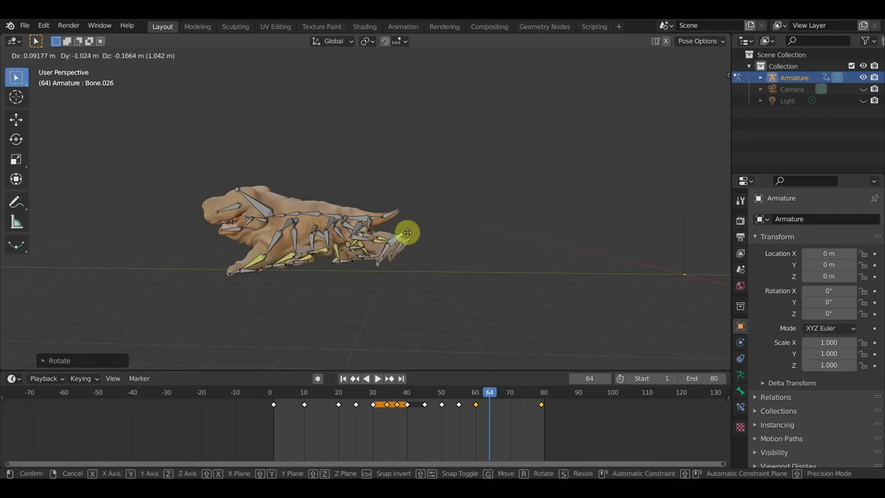
left_click(410, 236)
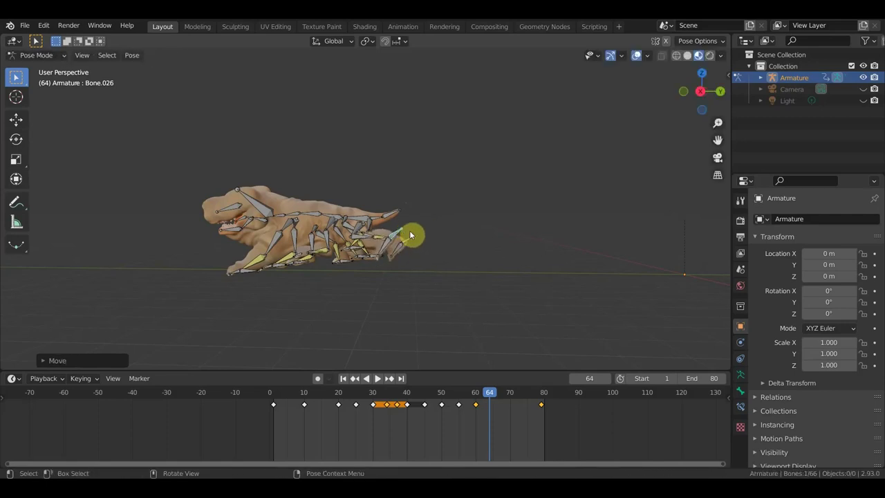
- Rotate a leg toward the body and reposition another leg bone
key("r")
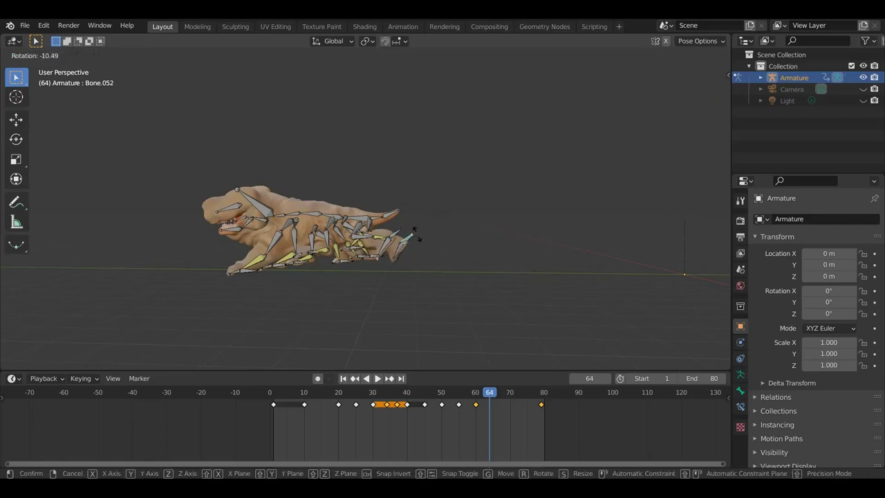
left_click(355, 253)
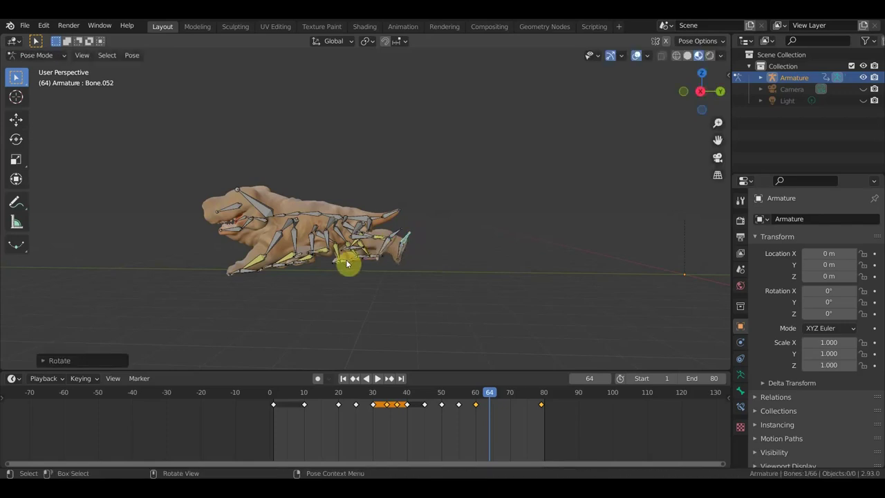
left_click(352, 270)
key("g")
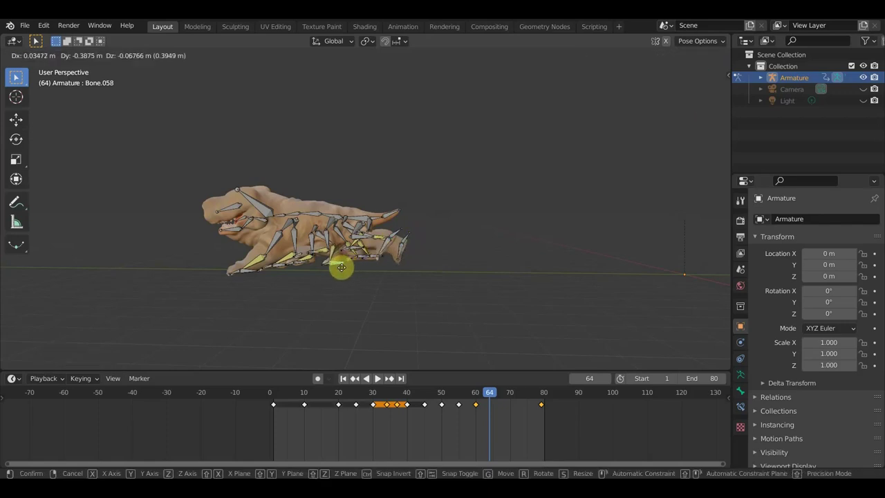
left_click(334, 267)
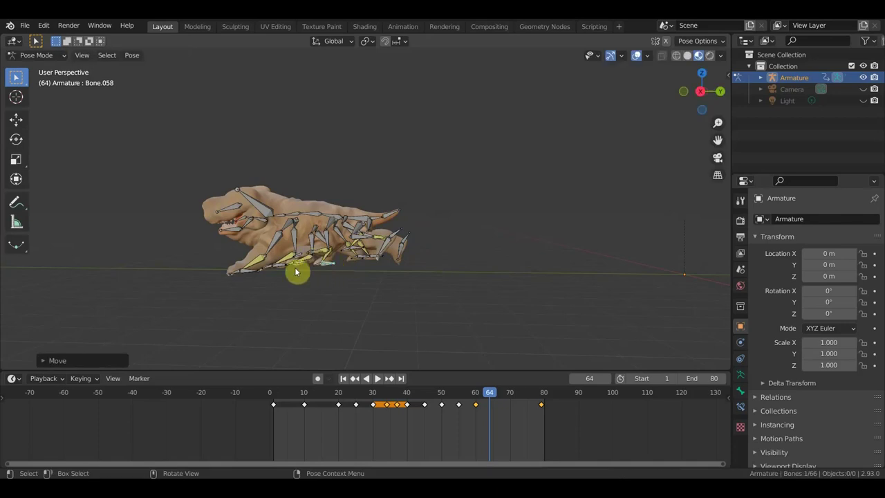
- Rotate the head bone and a bone near the mouth
left_click(260, 207)
key("r")
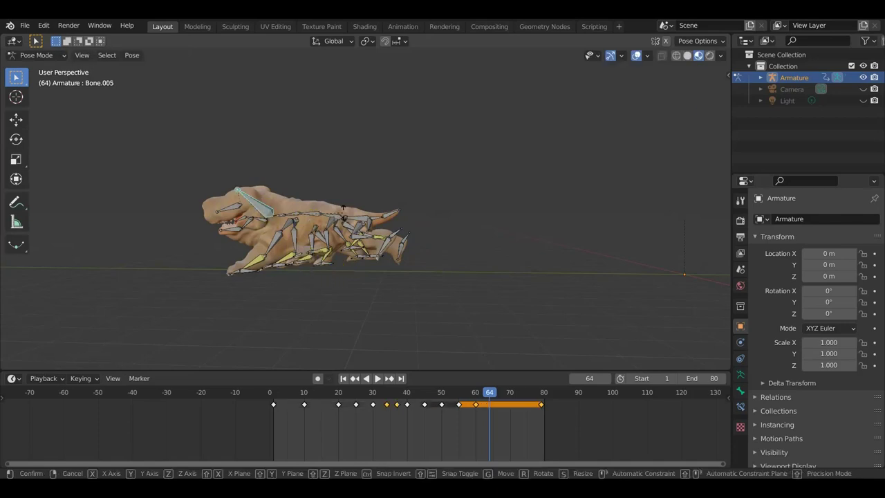
left_click(255, 222)
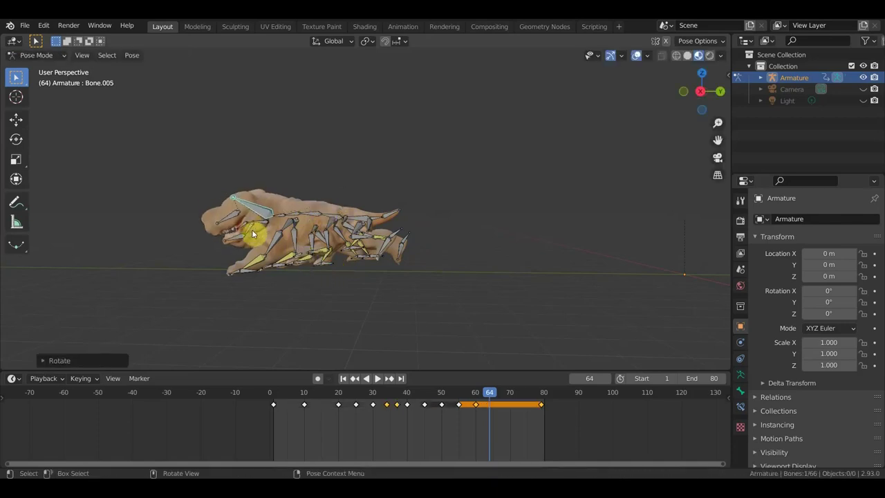
left_click(305, 252)
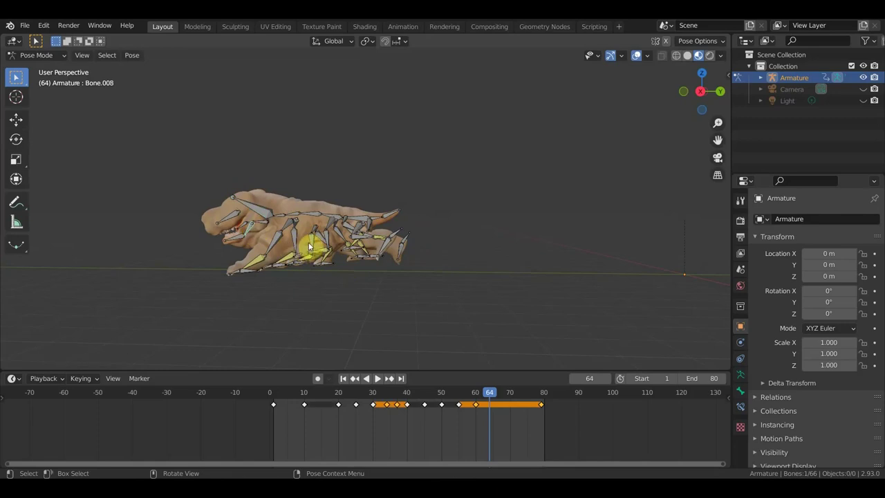
key("r")
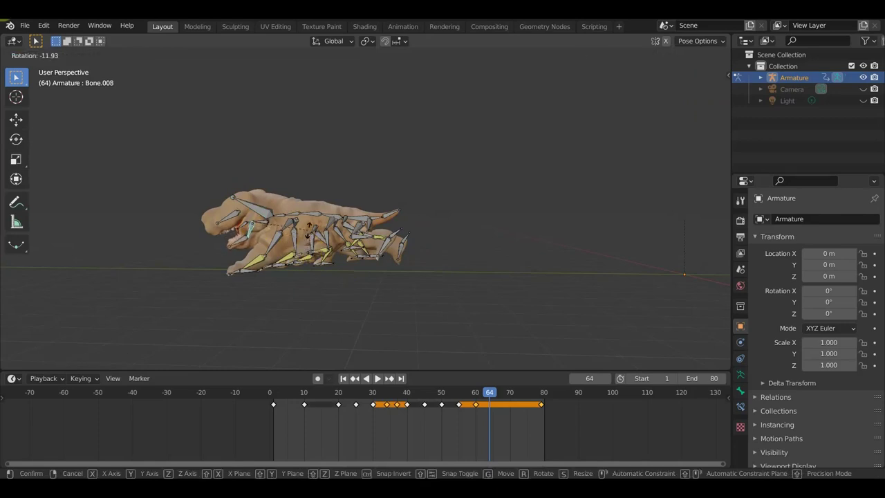
left_click(307, 232)
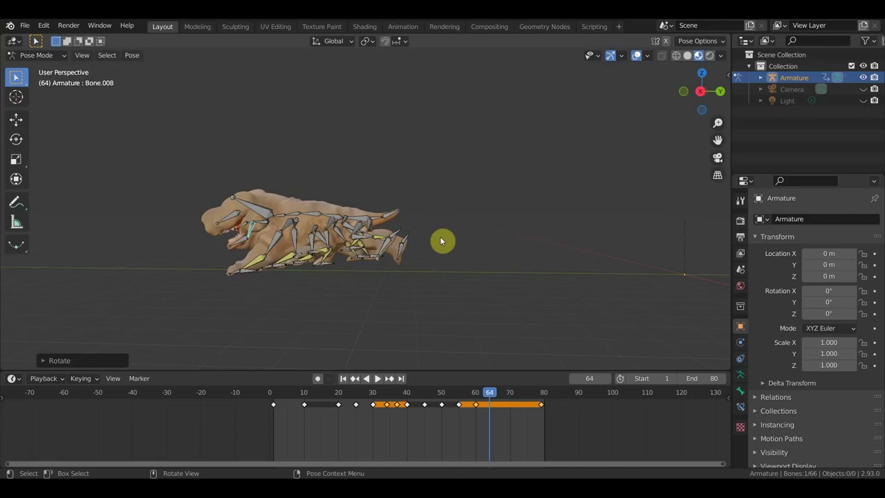
- Key location and rotation for all bones at frame 64, then hide the viewport overlays
key("a")
key("i")
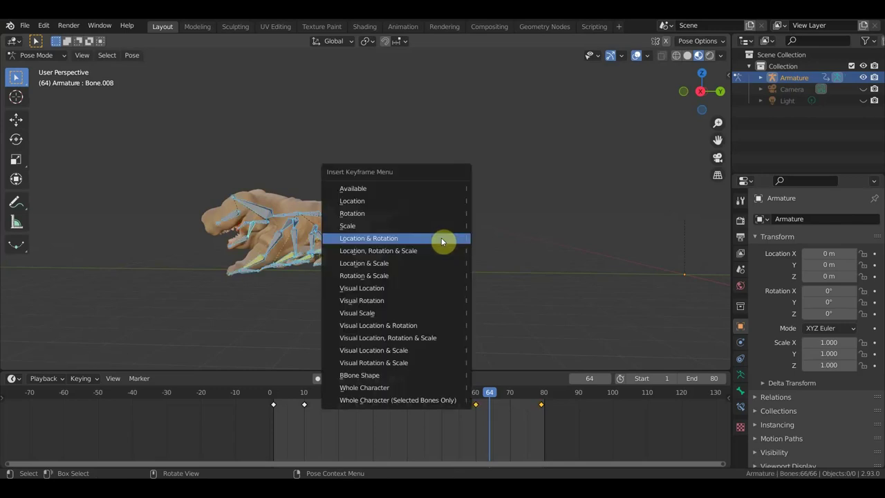
left_click(442, 238)
scroll(441, 242, "down", 3)
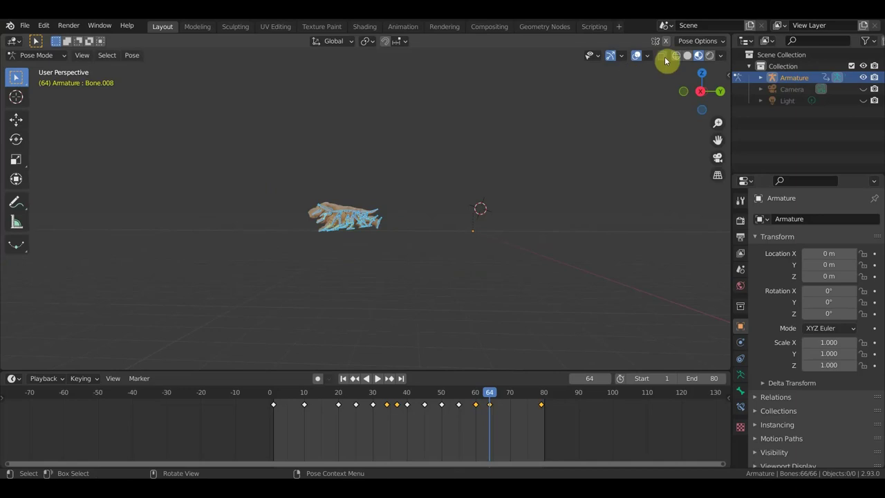
left_click(636, 56)
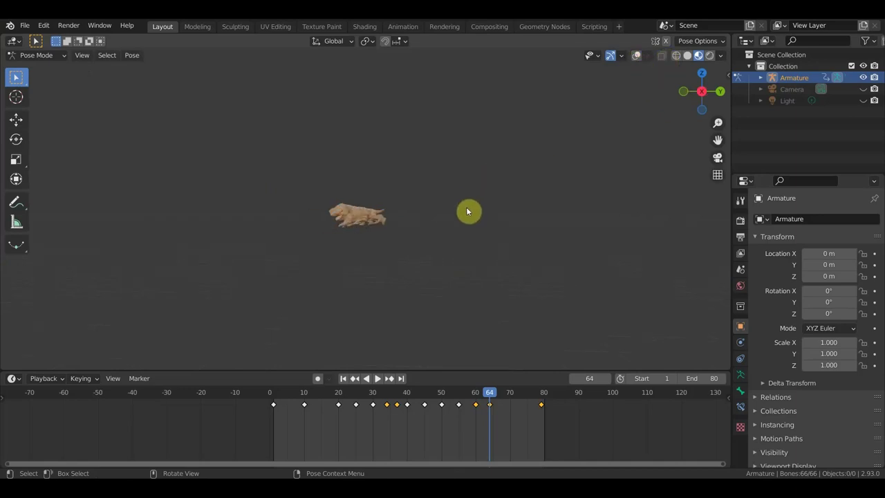
- Zoom in on the creature and play the walk animation, then stop it
scroll(467, 207, "up", 3)
scroll(465, 208, "up", 2)
middle_click_drag(465, 208, 510, 202)
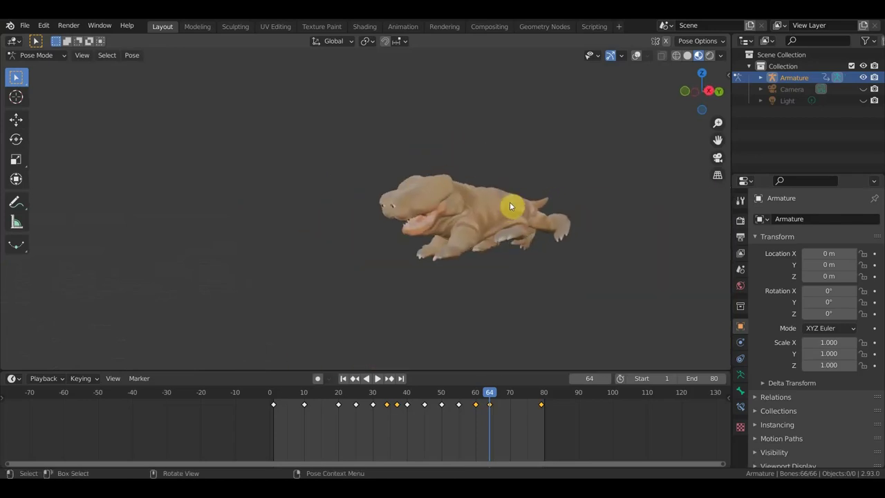
key("space")
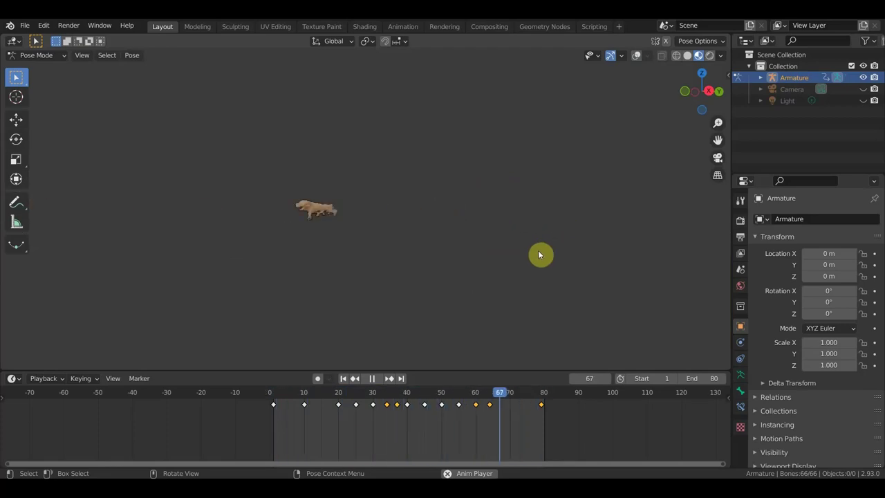
key("space")
- Recentre the creature in the viewport and box-select the keyframe near frame 60 in the Timeline
middle_click_drag(449, 258, 484, 275, "shift")
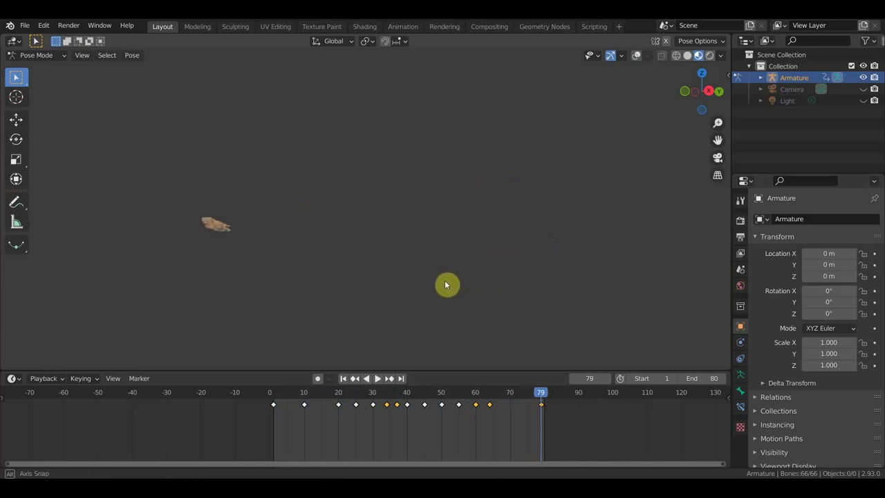
scroll(381, 302, "up", 4)
middle_click_drag(381, 303, 493, 253, "shift")
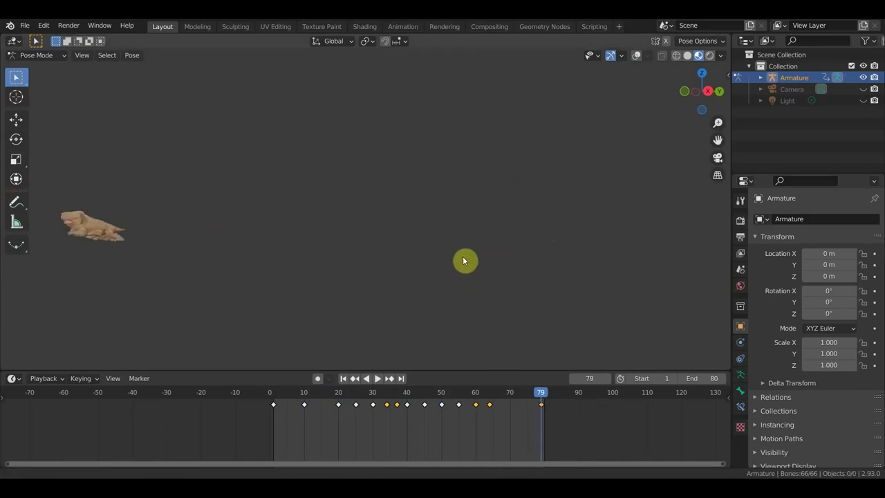
mouse_move(500, 410)
left_mouse_down()
mouse_move(507, 424)
mouse_move(474, 399)
left_mouse_up()
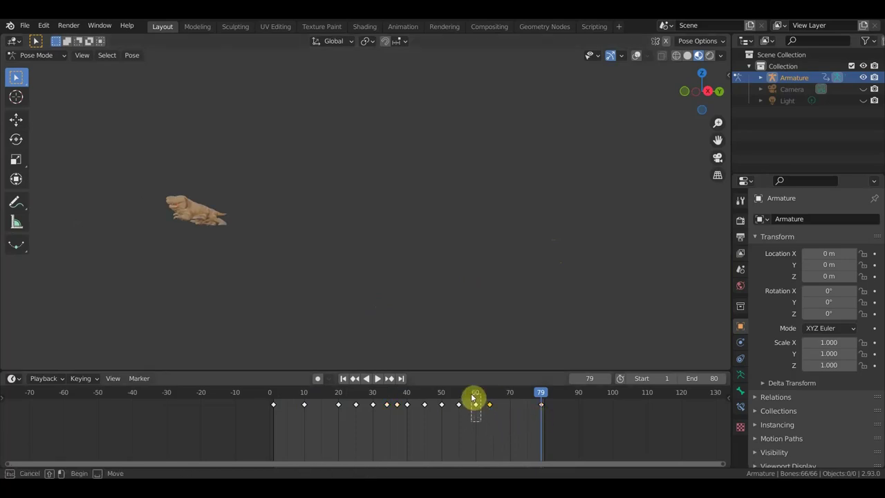
- Shift the selected keyframes about nine frames later and duplicate another key to frame 74
key("g")
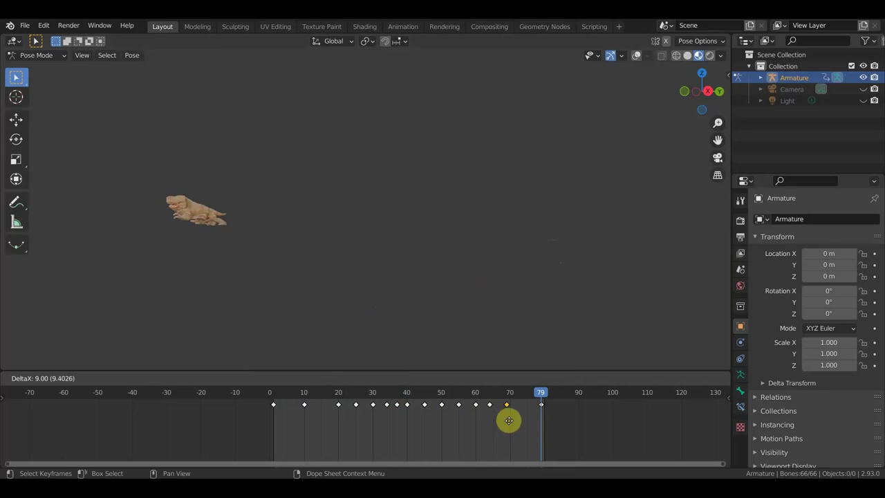
left_click(507, 421)
left_click_drag(496, 418, 490, 406)
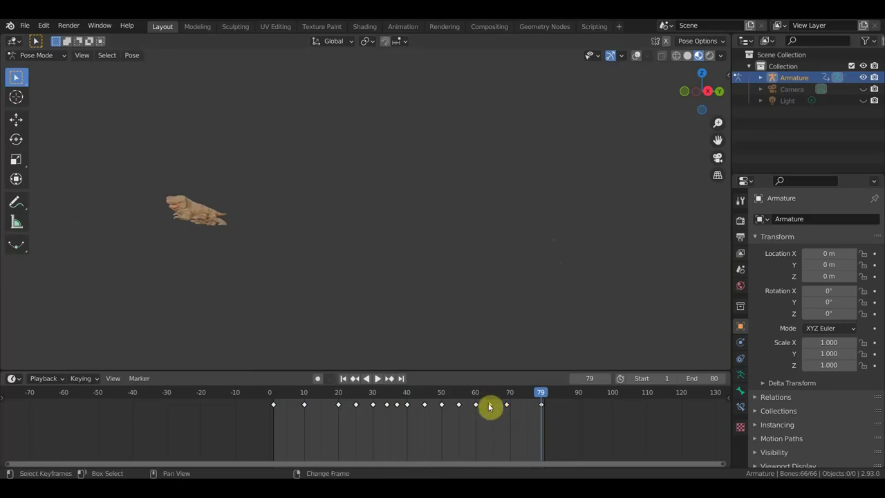
key("shift+d")
left_click(529, 411)
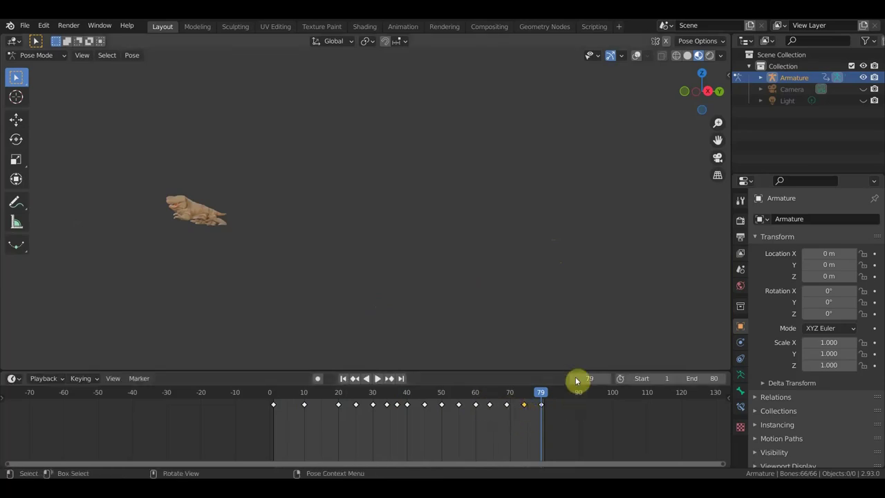
- Play and stop the walk, recentre the creature, and turn viewport overlays back on
key("space")
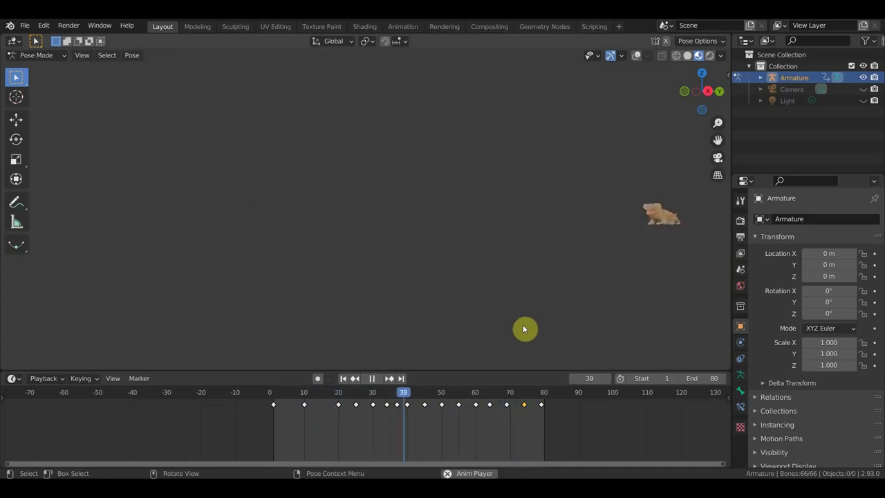
key("space")
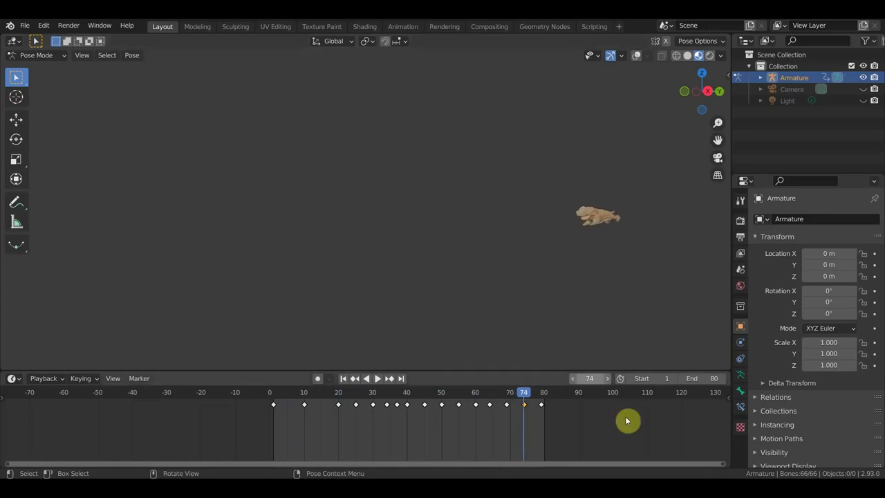
middle_click_drag(607, 318, 581, 310)
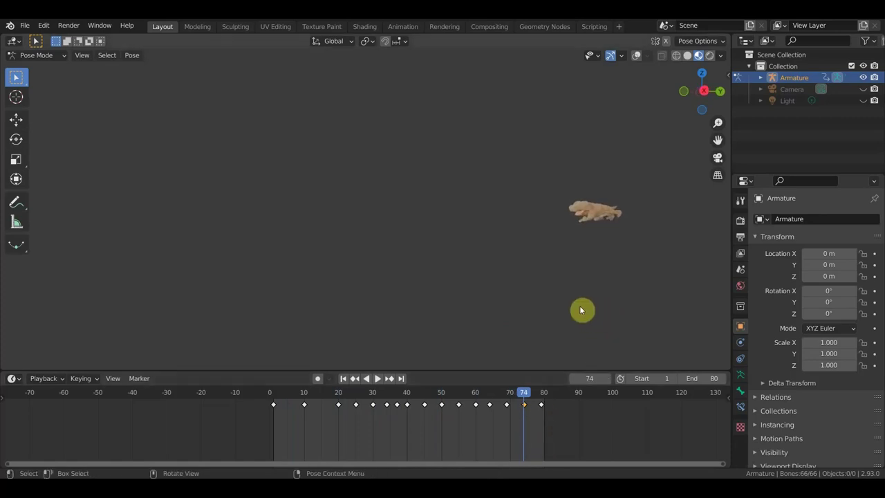
scroll(580, 310, "down", 2)
scroll(579, 299, "up", 2)
middle_click_drag(549, 291, 386, 300, "shift")
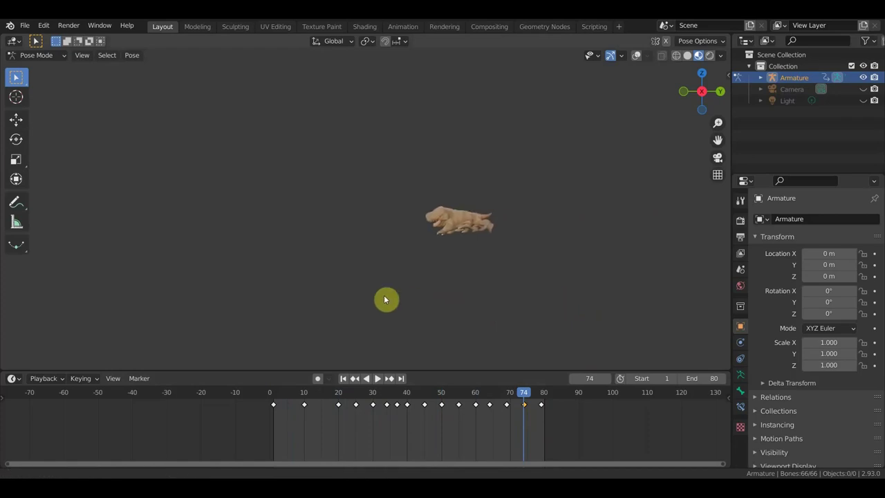
left_click(638, 56)
scroll(573, 352, "up", 2)
scroll(512, 336, "up", 1)
- At frame 69, slide Bone.008 far forward with the Move tool and key its location and rotation
key("space")
left_click(490, 393)
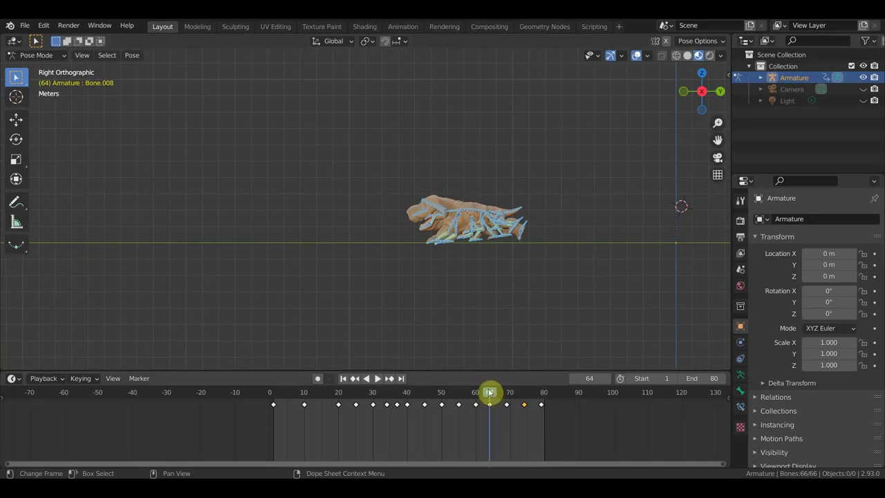
left_click_drag(489, 393, 507, 393)
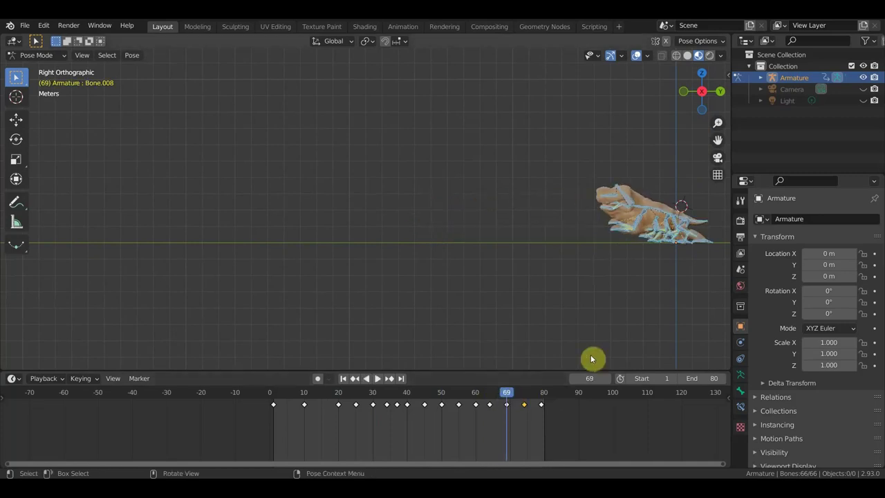
scroll(635, 289, "down", 2)
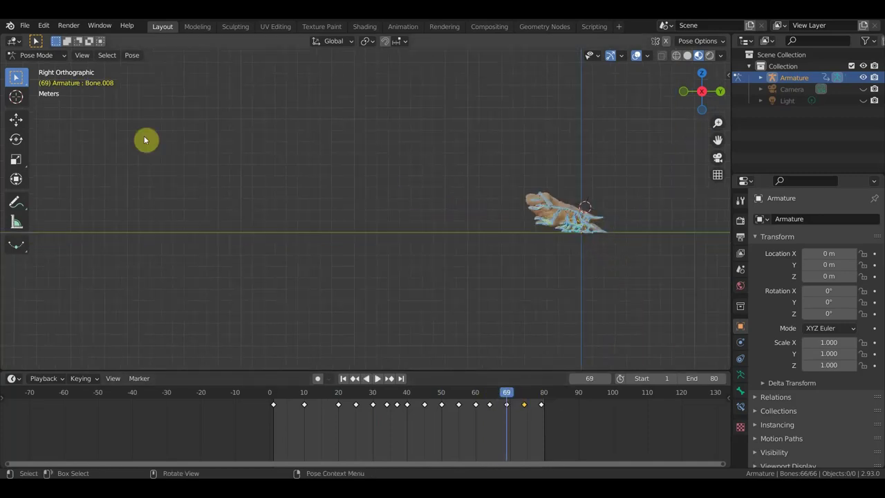
left_click(16, 119)
left_click_drag(623, 230, 164, 266)
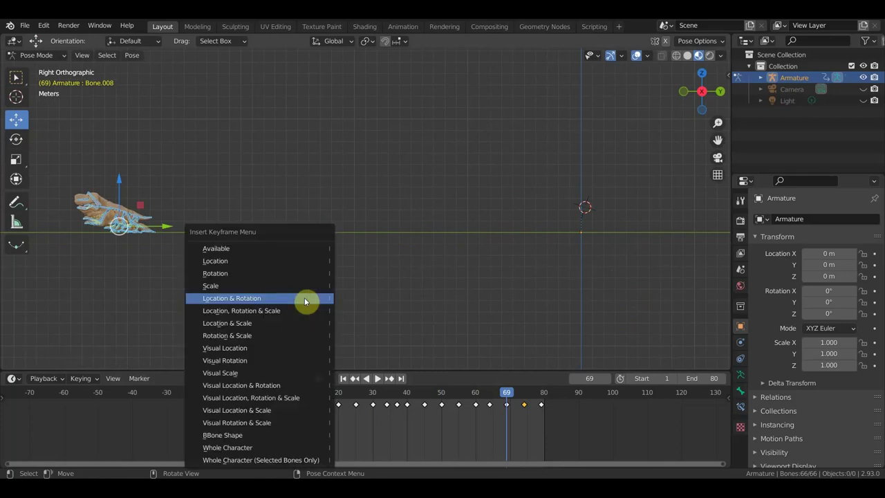
left_click(304, 298)
- At frame 74, move the bone along Y about 14.5 m further and key its location and rotation
left_click_drag(510, 399, 524, 397)
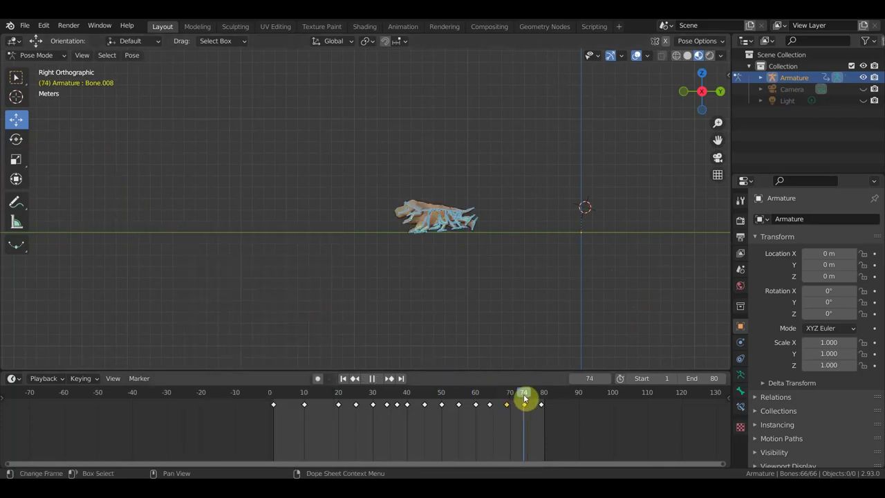
scroll(517, 258, "down", 2)
mouse_move(470, 247)
middle_mouse_down("shift")
mouse_move(579, 262)
mouse_move(661, 256)
middle_mouse_up("shift")
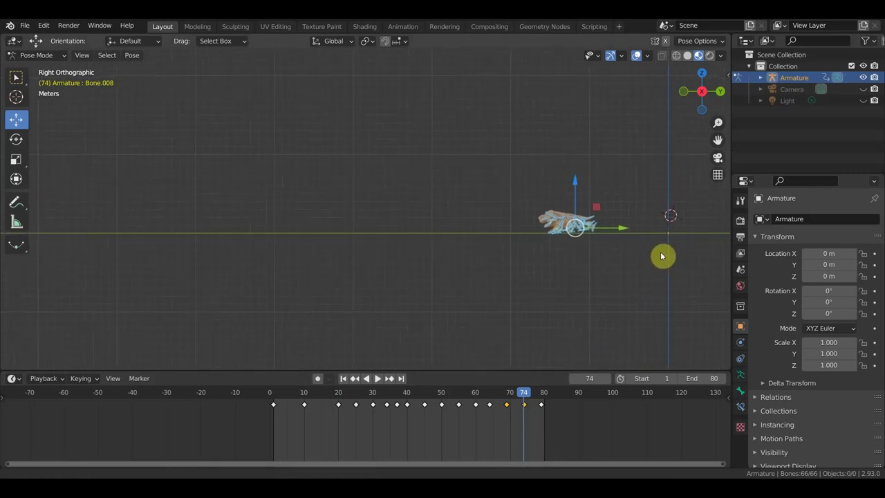
key("g")
key("y")
left_click(166, 275)
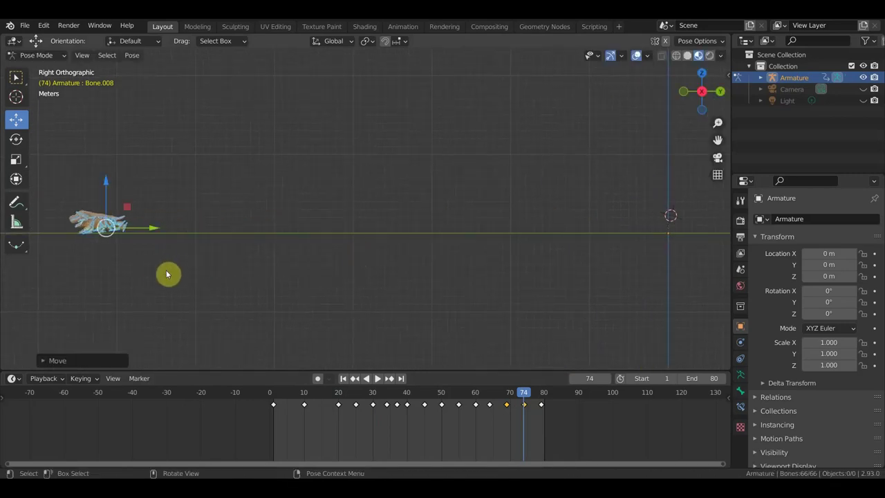
key("i")
left_click(170, 276)
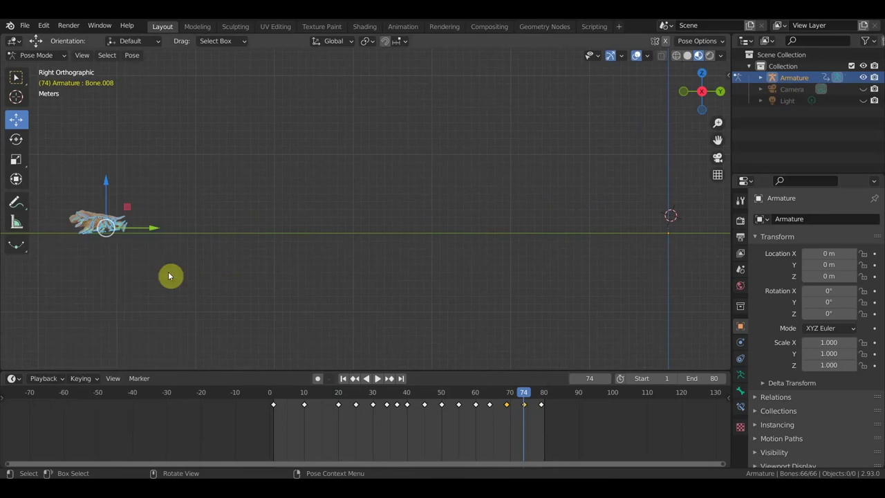
- Check frame 80, then return to frame 74 and slide the bone back along the ground
left_click_drag(540, 403, 546, 398)
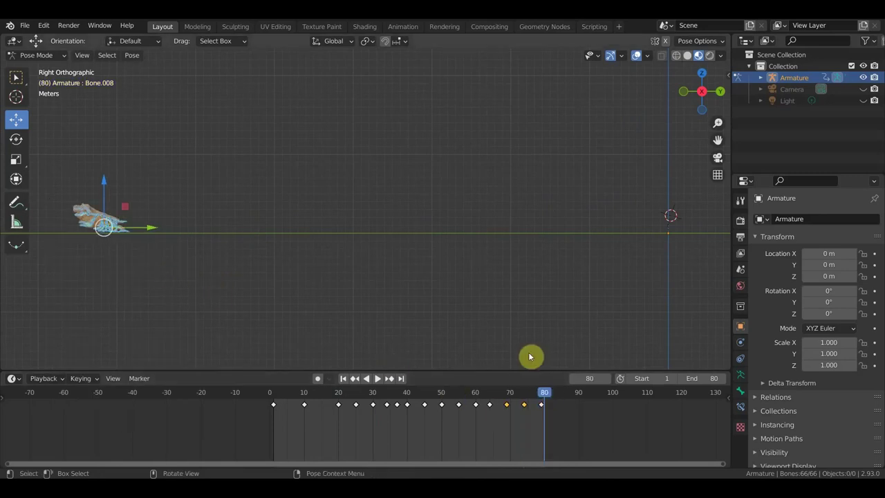
scroll(361, 314, "down", 2)
middle_click_drag(395, 302, 504, 306, "shift")
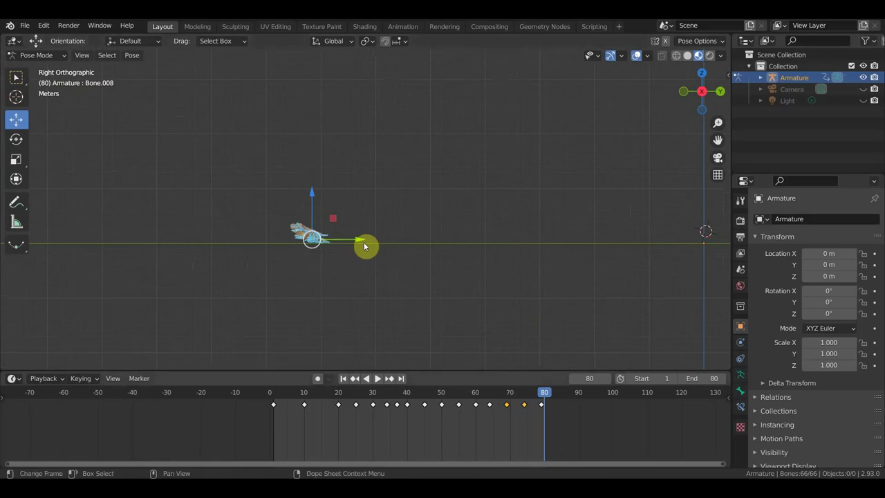
left_click(523, 393)
left_click_drag(363, 241, 445, 272)
- Insert a Location & Rotation keyframe at frame 74 and start playing the walk
key("i")
left_click(444, 267)
key("space")
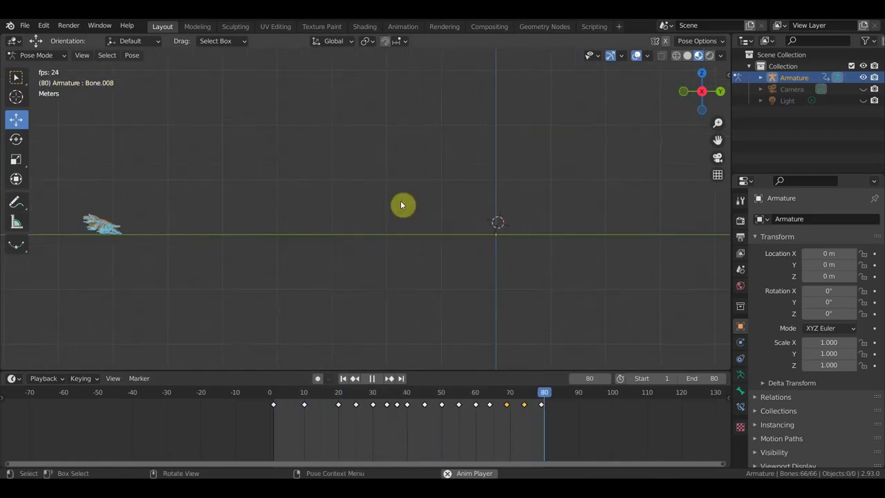
- Hide overlays, watch the walk from front and orbiting views, then stop on frame 32
left_click(637, 55)
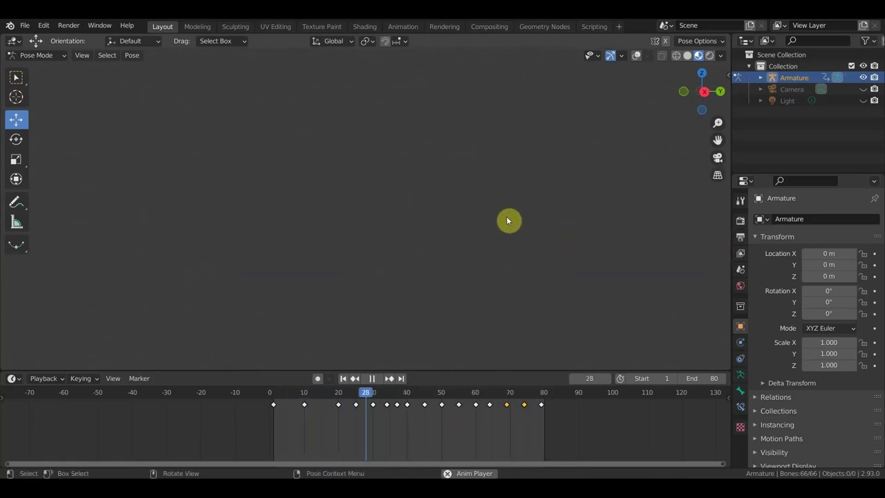
key("KP_1")
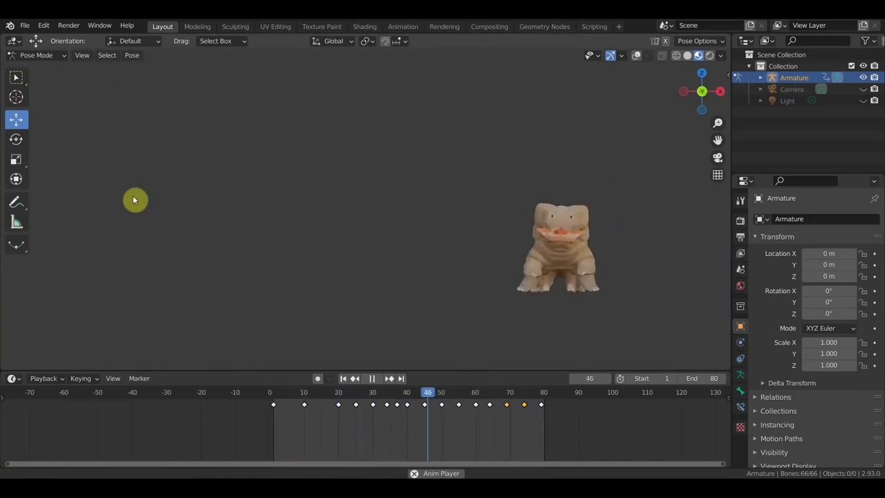
mouse_move(596, 244)
middle_mouse_down()
mouse_move(539, 242)
mouse_move(504, 252)
middle_mouse_up()
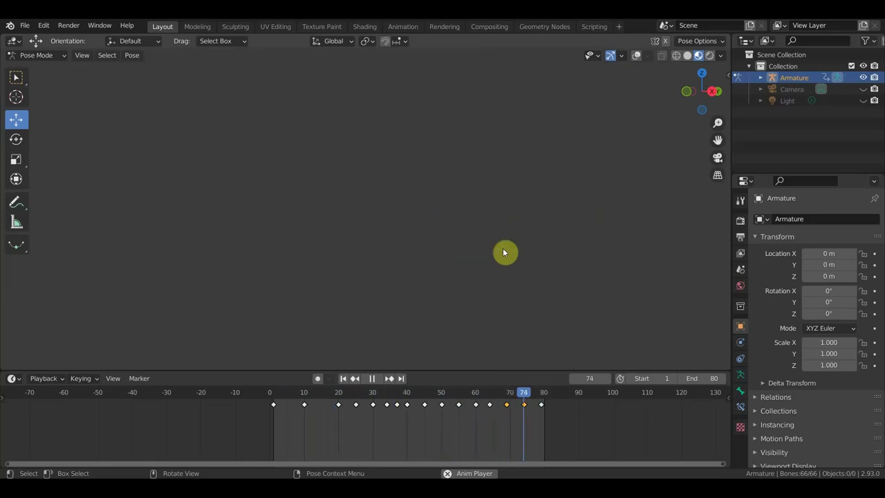
key("space")
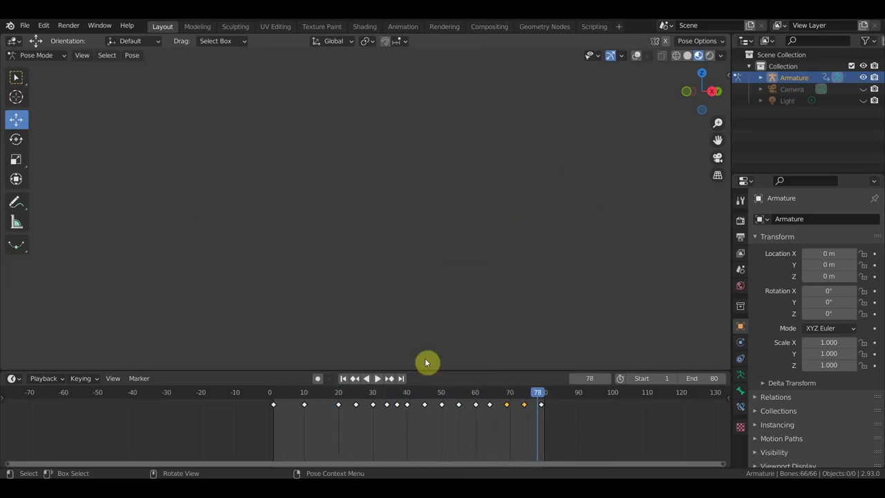
left_click(379, 392)
mouse_move(272, 305)
middle_mouse_down()
mouse_move(150, 298)
mouse_move(383, 299)
mouse_move(445, 250)
mouse_move(456, 265)
middle_mouse_up()
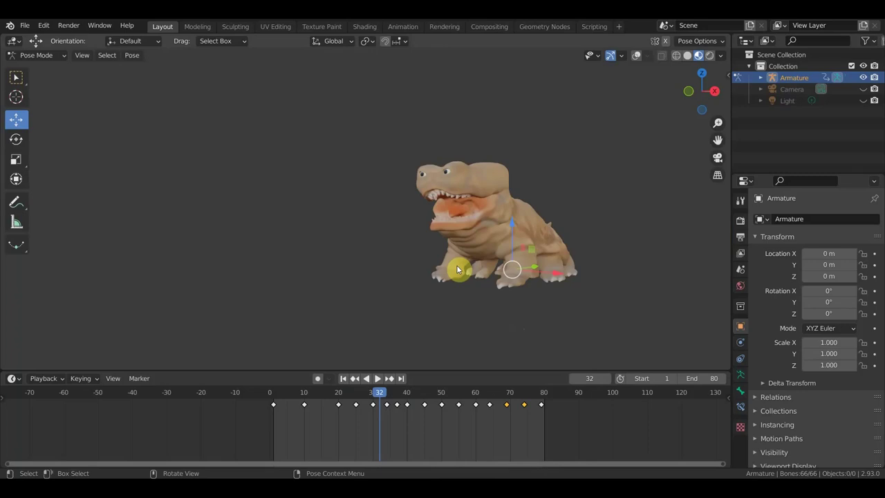
- Switch to the Select Box tool, then orbit and zoom into a side view of the creature
left_click(20, 79)
mouse_move(594, 161)
middle_mouse_down()
mouse_move(459, 152)
mouse_move(449, 160)
mouse_move(484, 172)
mouse_move(553, 166)
middle_mouse_up()
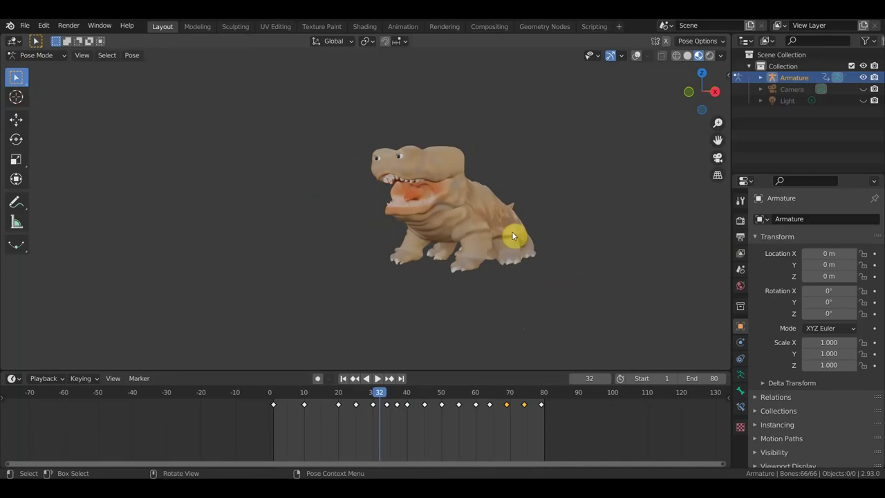
mouse_move(533, 259)
middle_mouse_down()
mouse_move(547, 241)
mouse_move(460, 233)
mouse_move(277, 245)
mouse_move(486, 228)
mouse_move(537, 245)
mouse_move(544, 238)
mouse_move(518, 243)
mouse_move(556, 233)
middle_mouse_up()
scroll(516, 246, "up", 2)
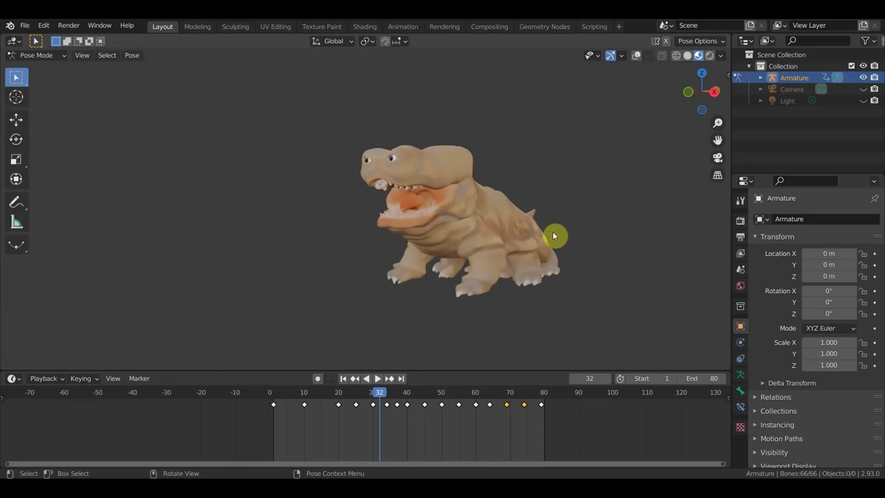